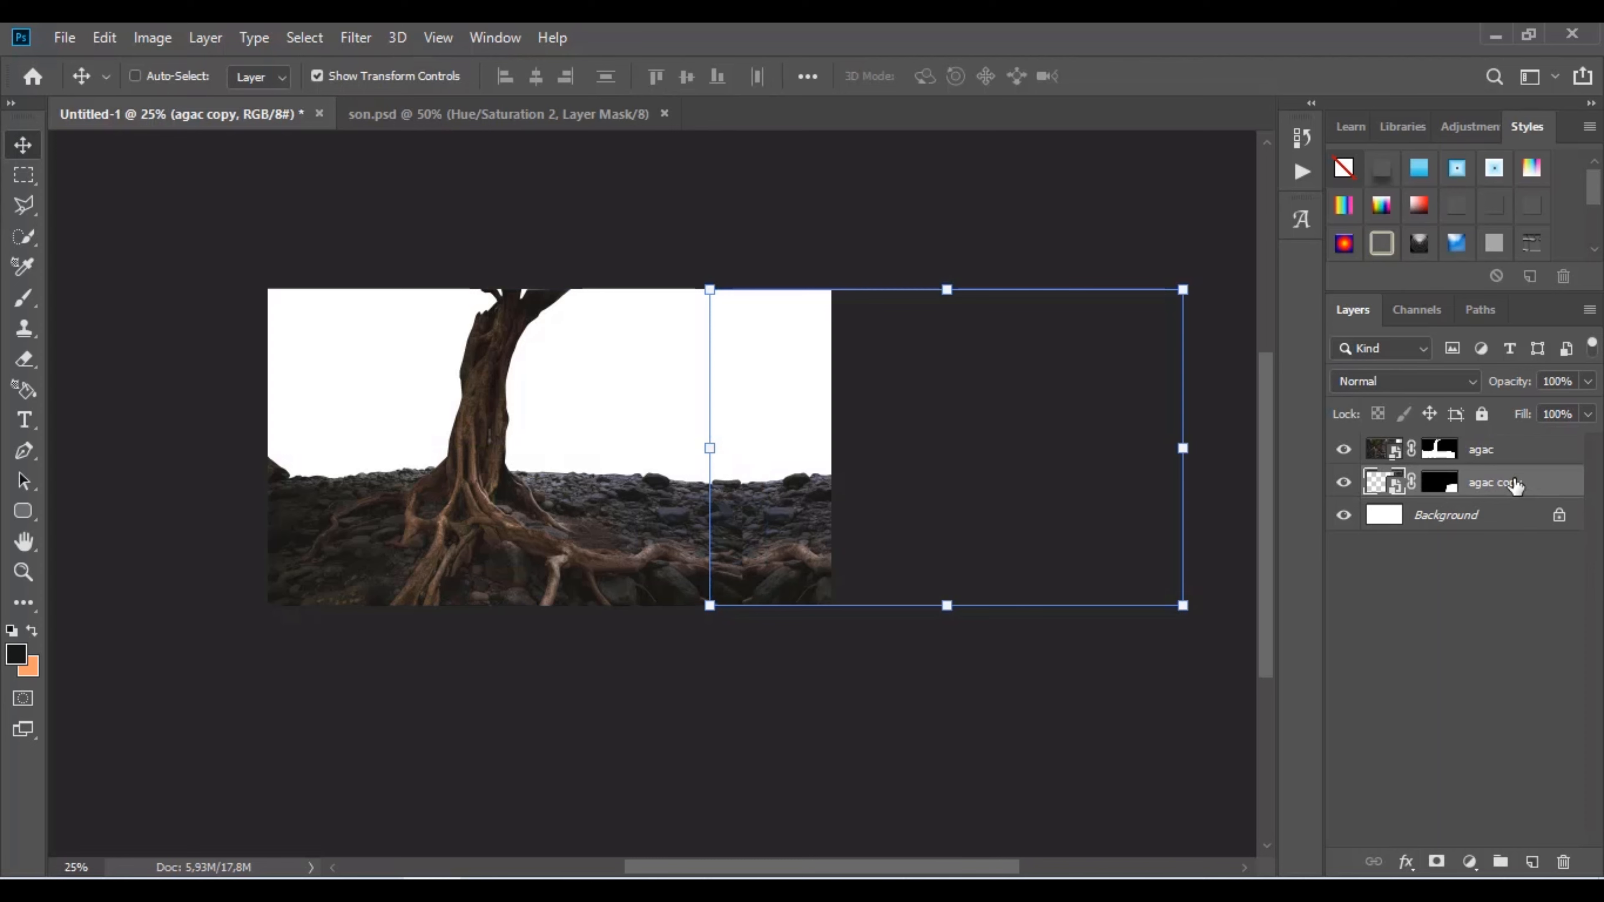
Move the agac copy layer onto the canvas and convert it, including its layer mask, to a smart object.
left_click_drag(1073, 499, 740, 512)
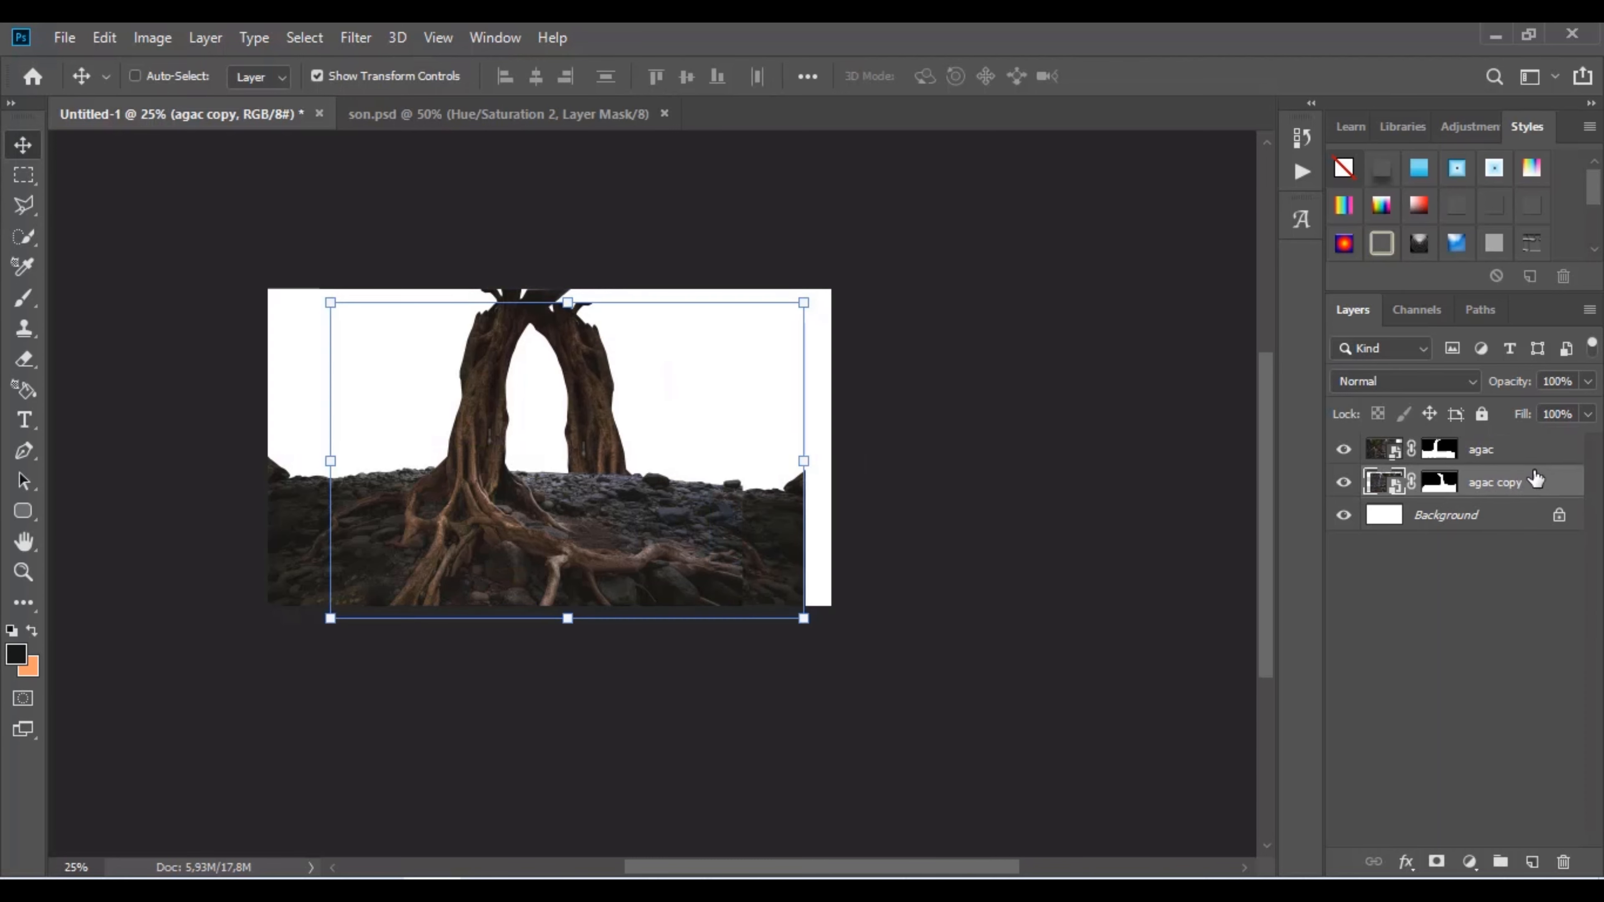
right_click(1535, 480)
key("Escape")
right_click(1507, 488)
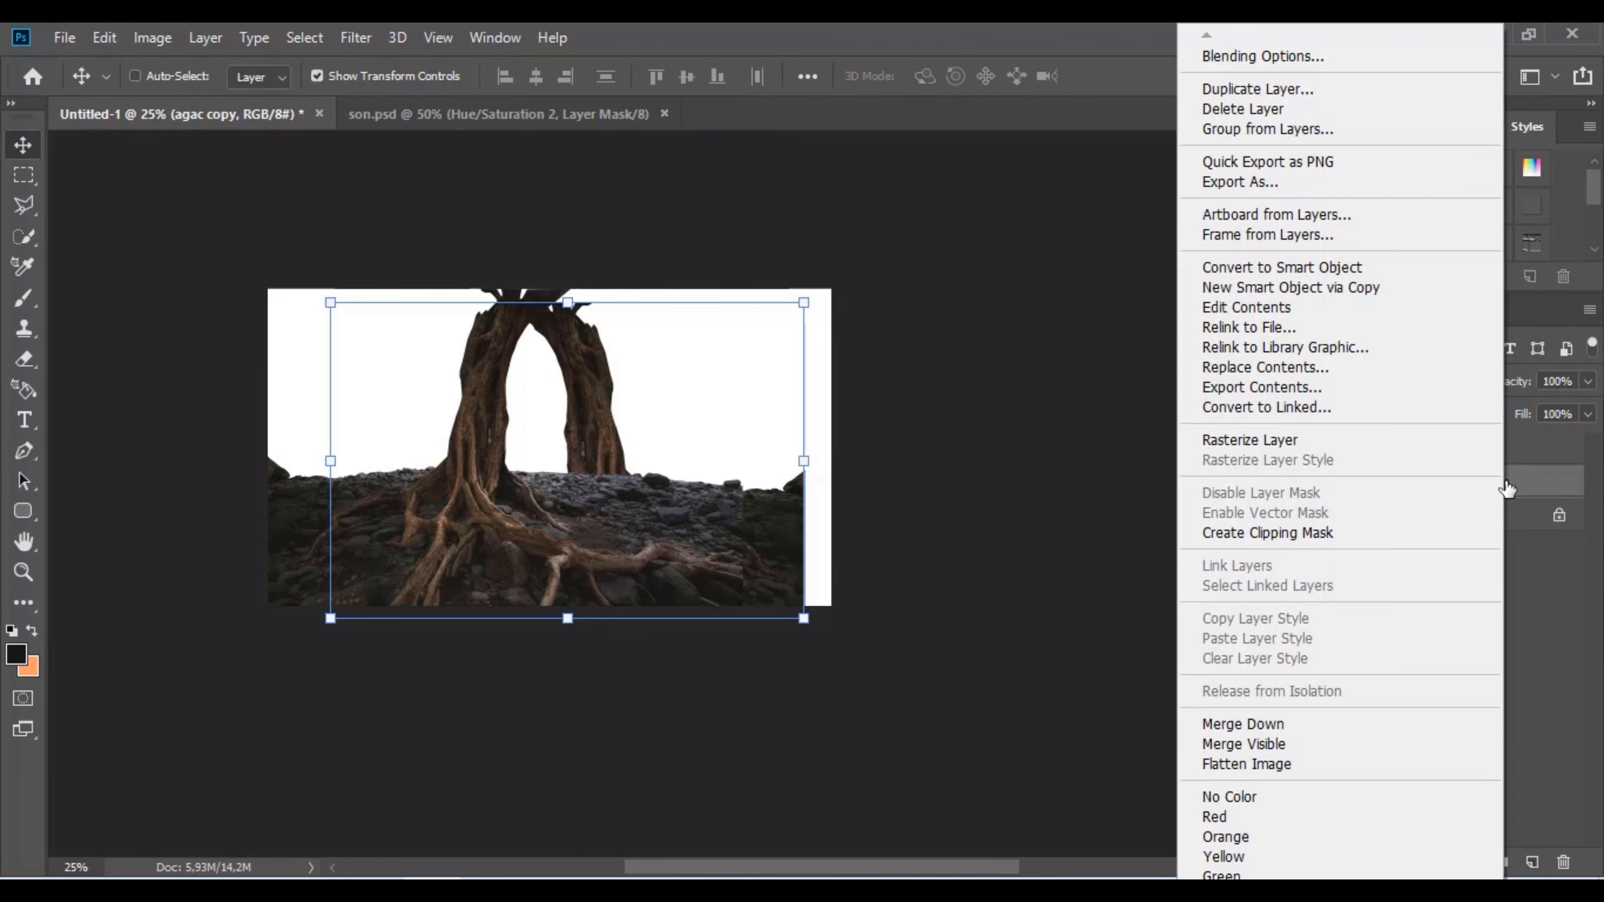
left_click(1537, 486)
Shift the copied tree to the canvas's right edge and bring its layer above the agac layer.
left_click_drag(611, 414, 822, 410)
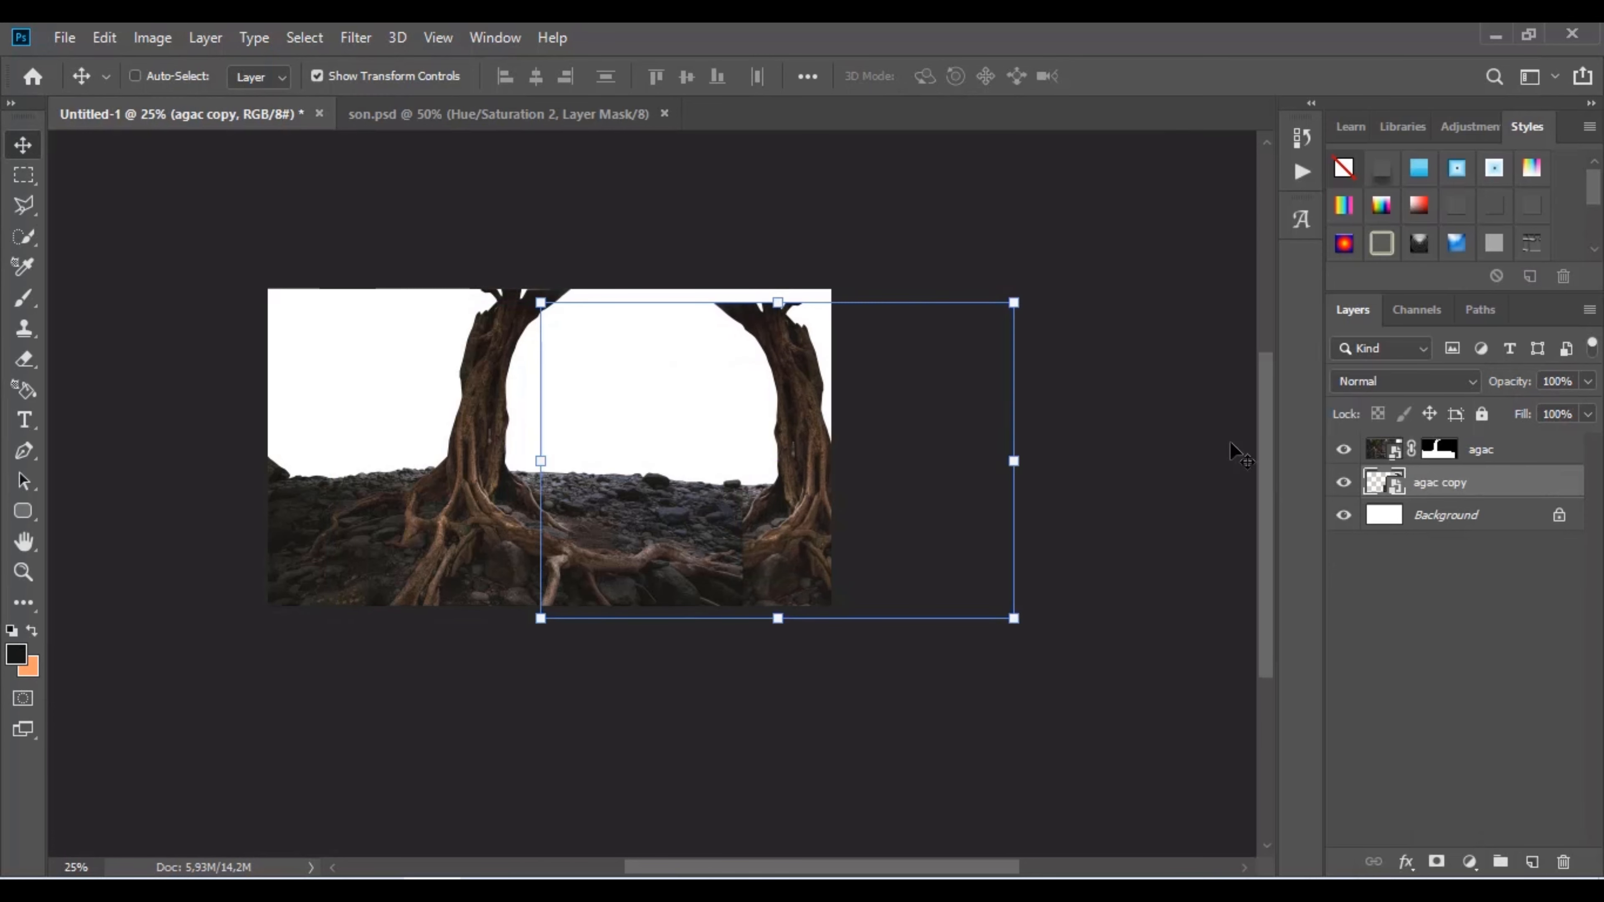
key("ctrl+bracketright")
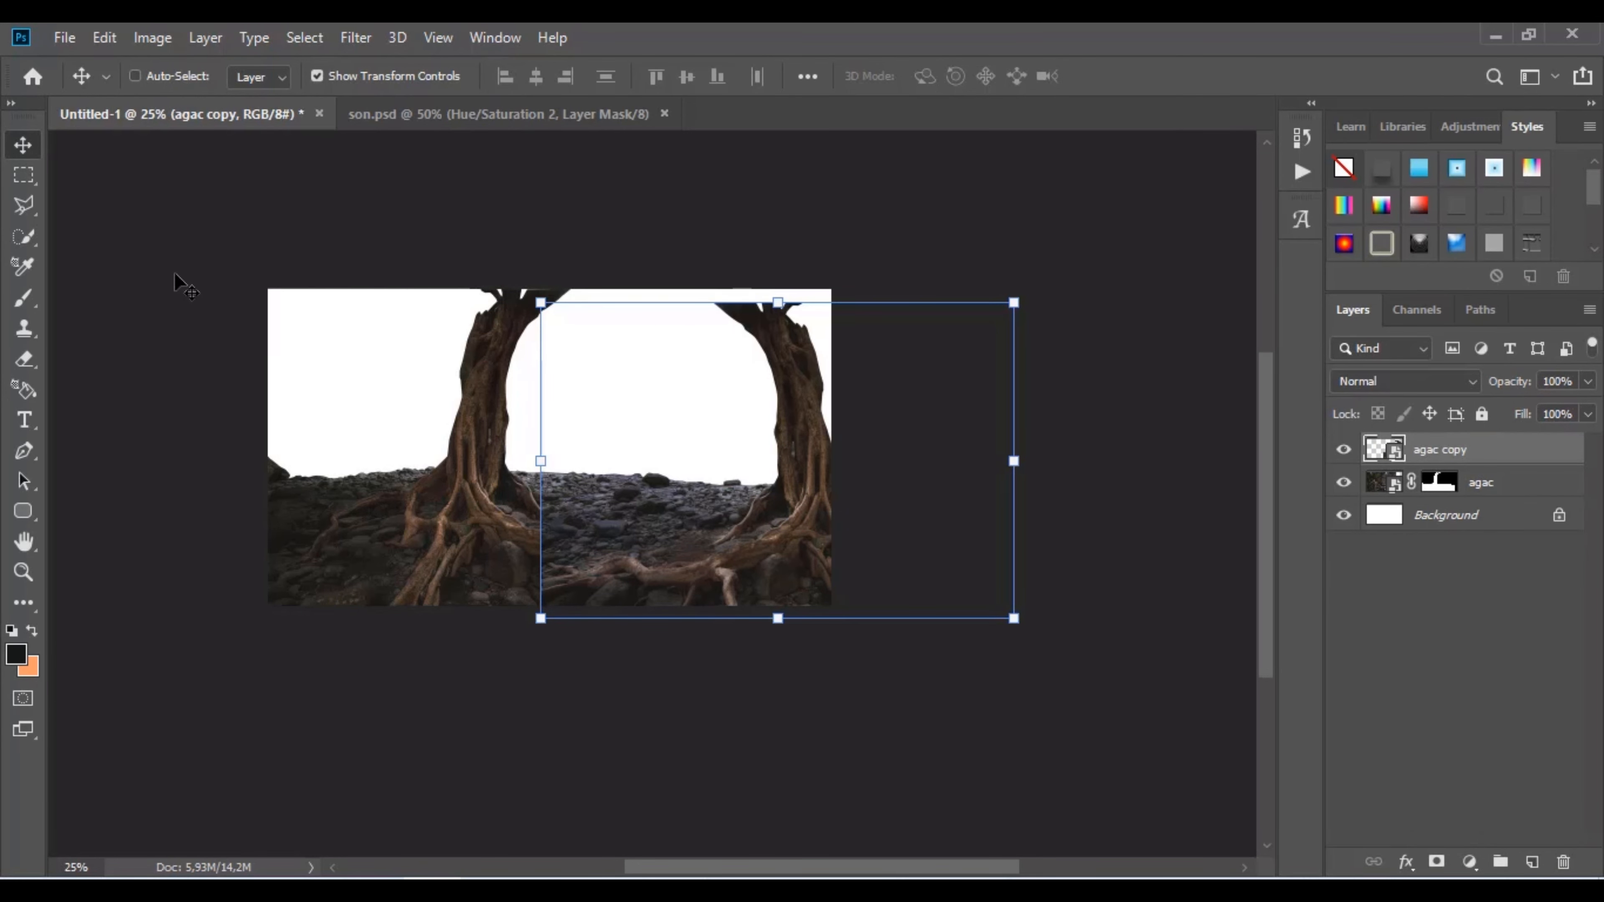
Warp the agac copy layer, bending the copied trunk outward past the canvas's right edge and sloping its ground down.
key("ctrl+t")
right_click(817, 524)
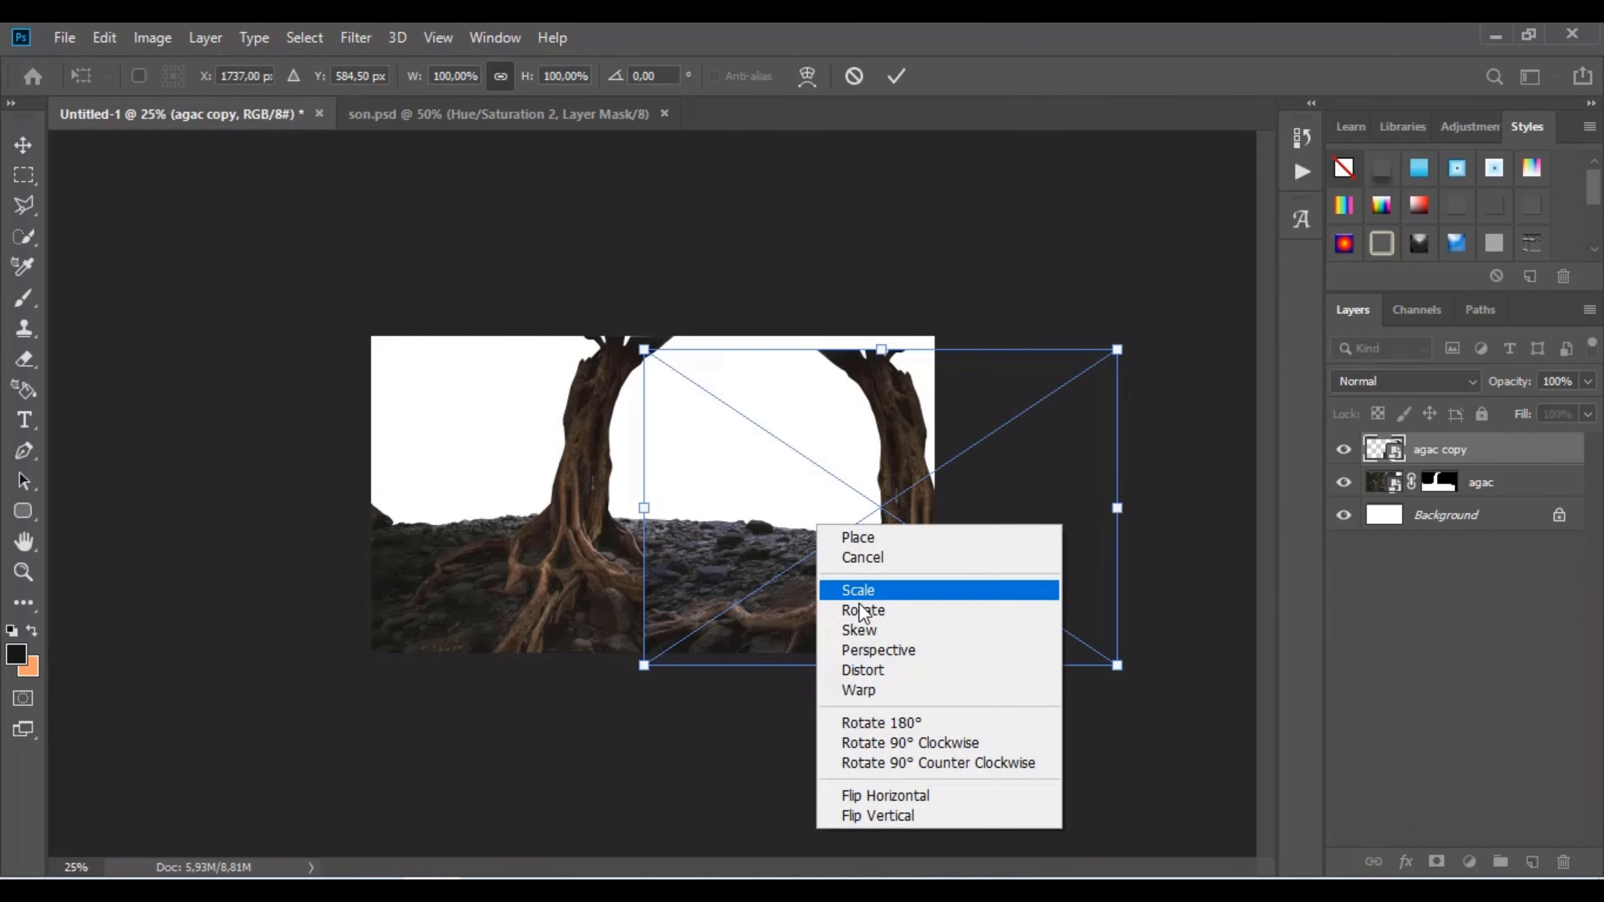
left_click(859, 690)
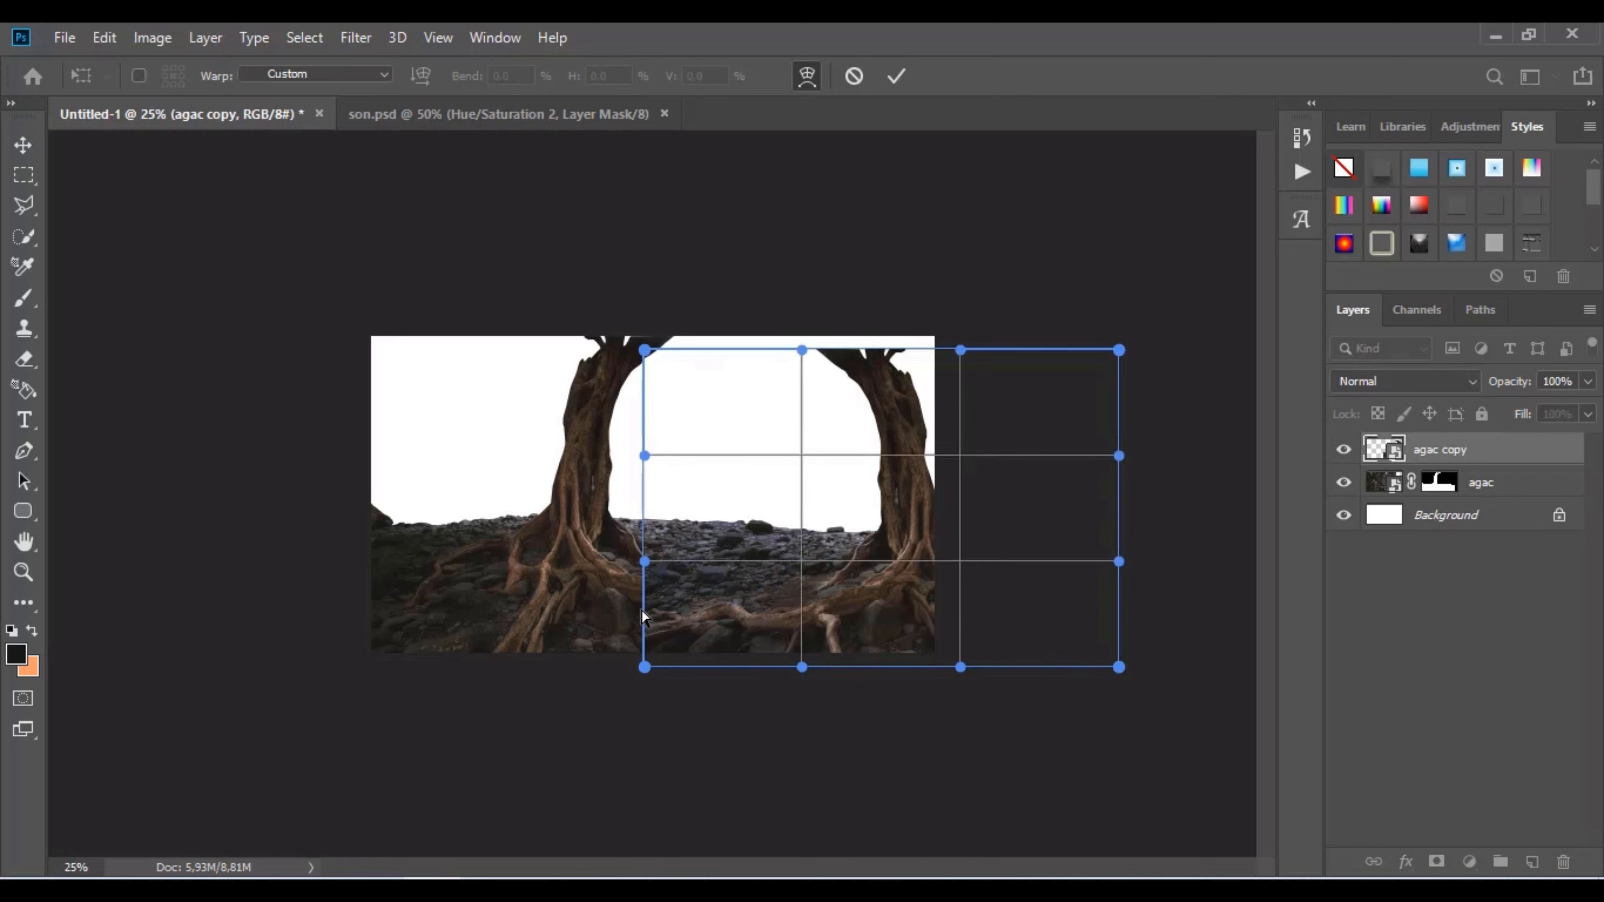
left_click_drag(653, 583, 666, 555)
left_click_drag(1088, 634, 1092, 738)
left_click_drag(890, 482, 938, 466)
left_click_drag(712, 624, 715, 633)
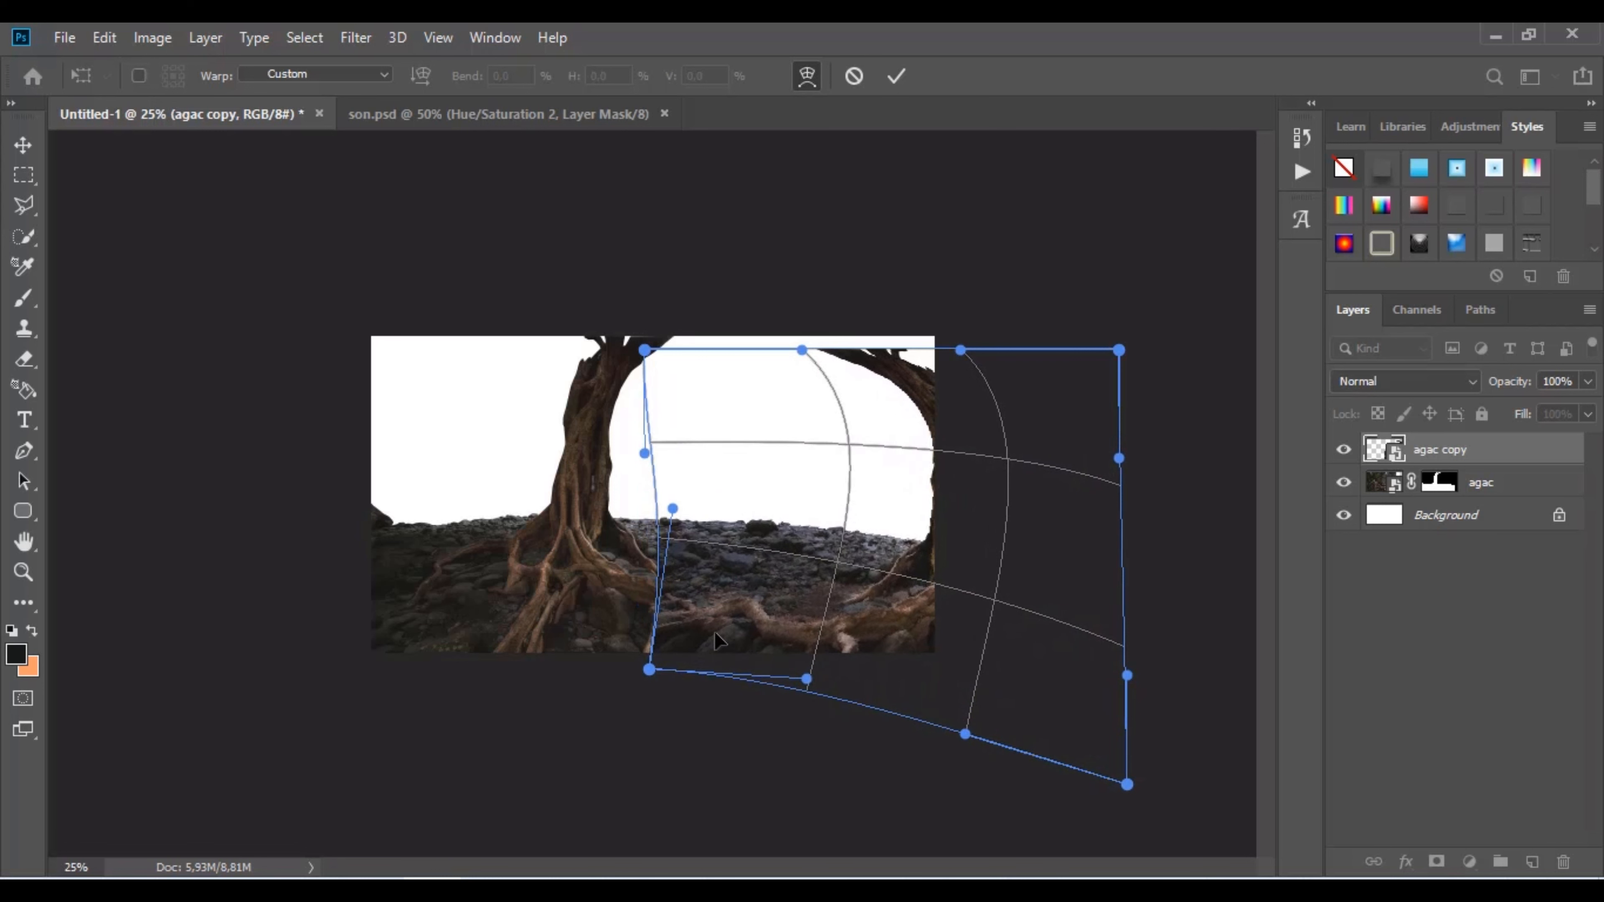
left_click_drag(948, 383, 957, 372)
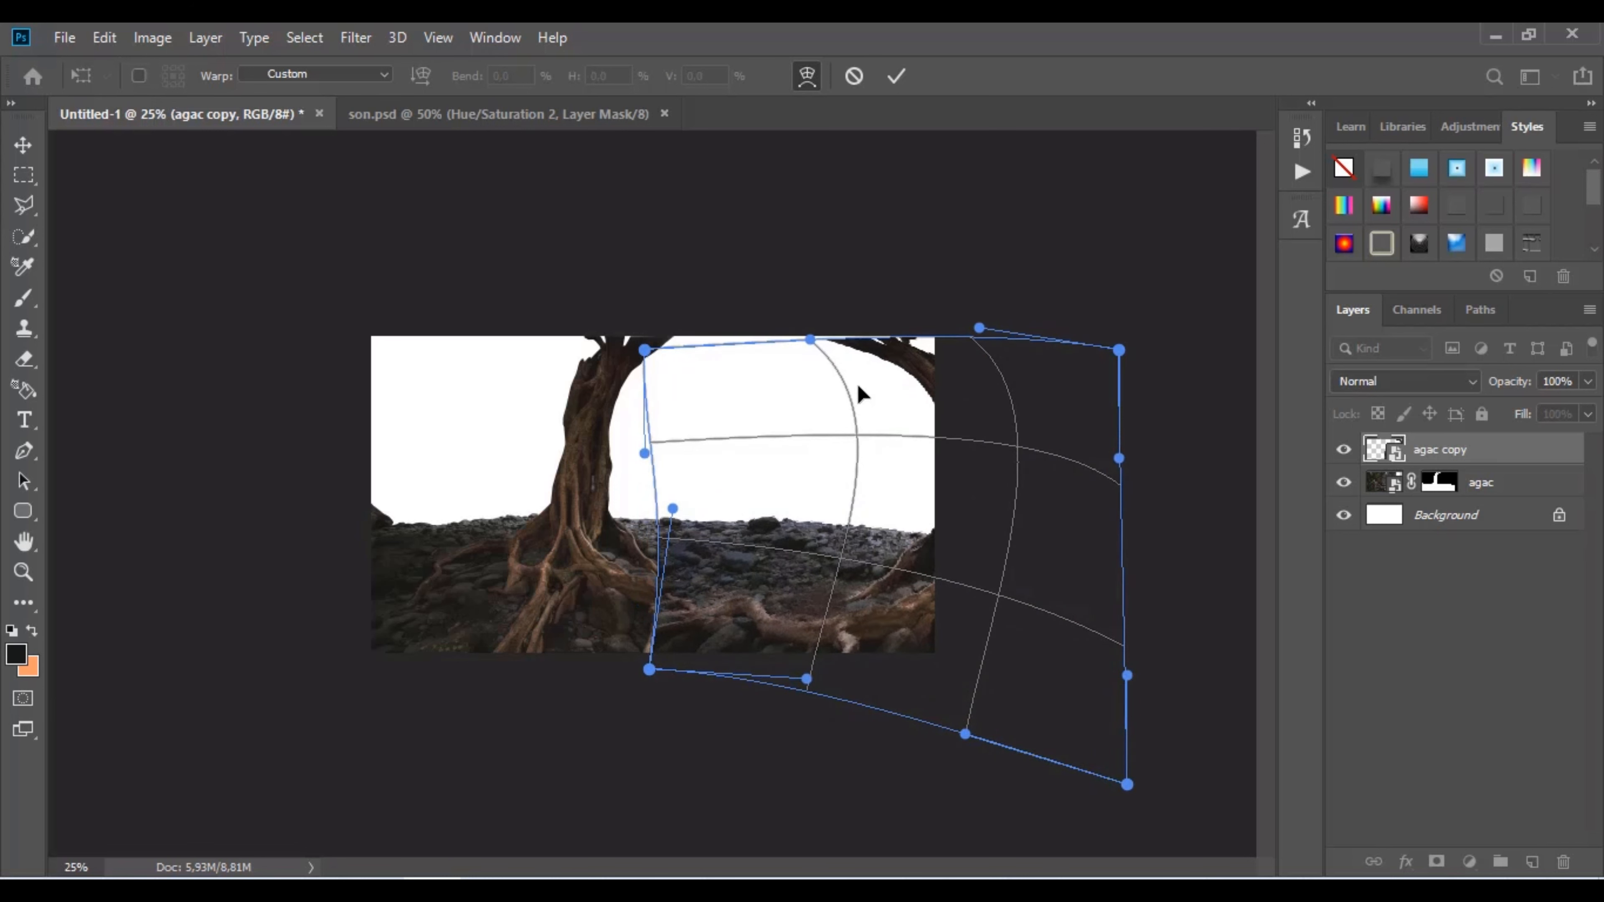
left_click_drag(858, 387, 862, 382)
Stretch the warp's corners and edges outward until the copied trunk and branch leave the canvas, and apply the warp.
left_click_drag(644, 349, 572, 222)
left_click_drag(649, 670, 593, 728)
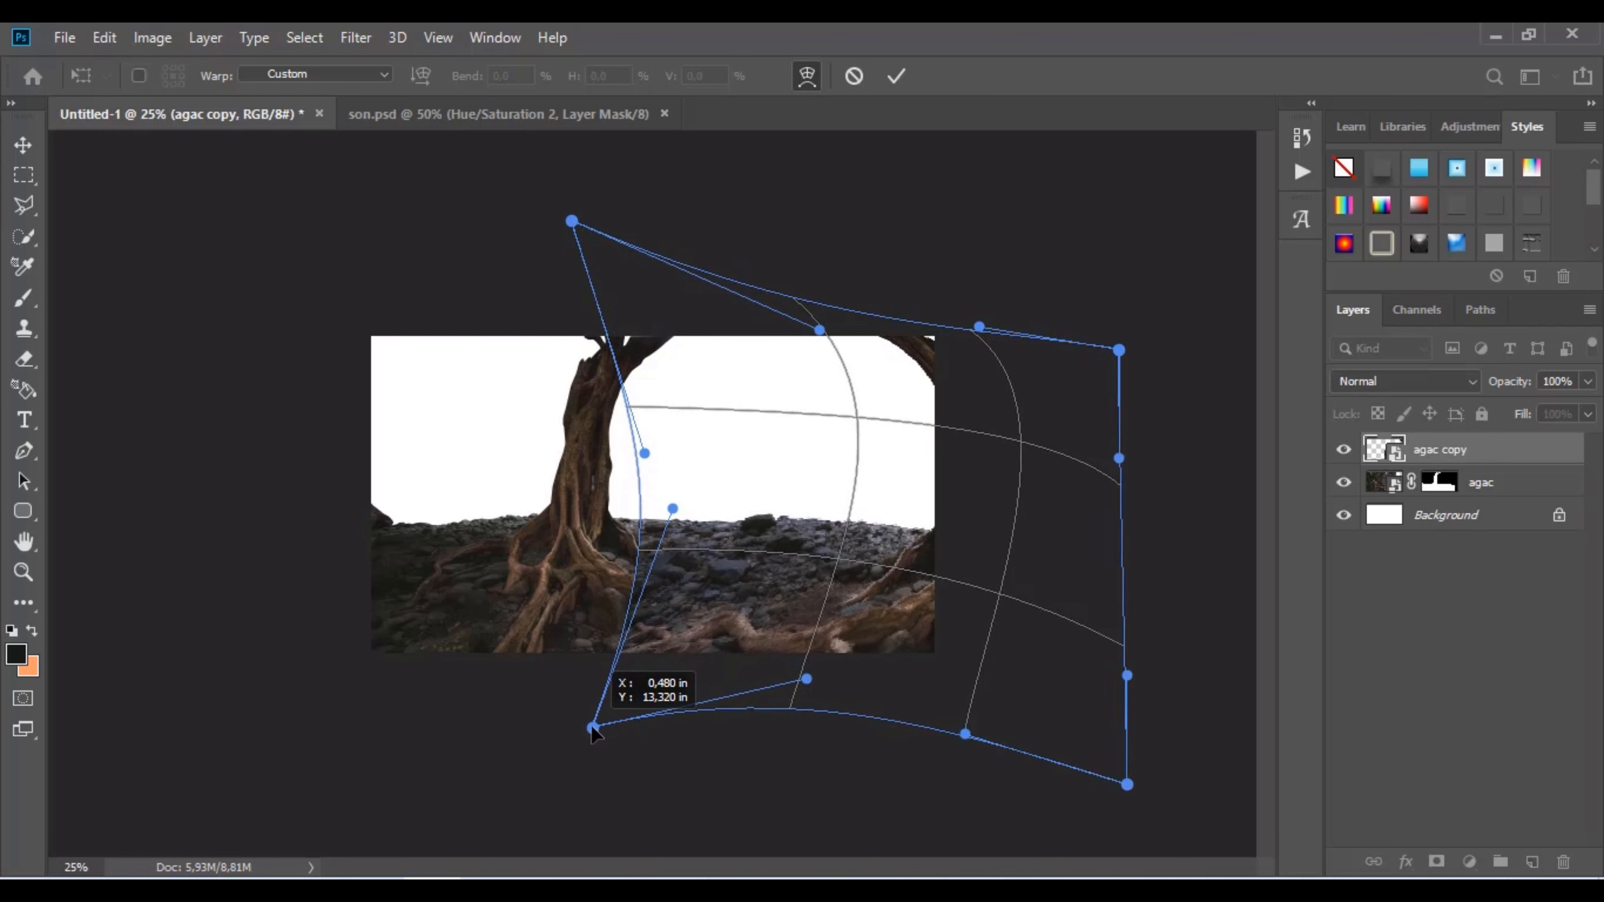
left_click_drag(1127, 784, 1130, 801)
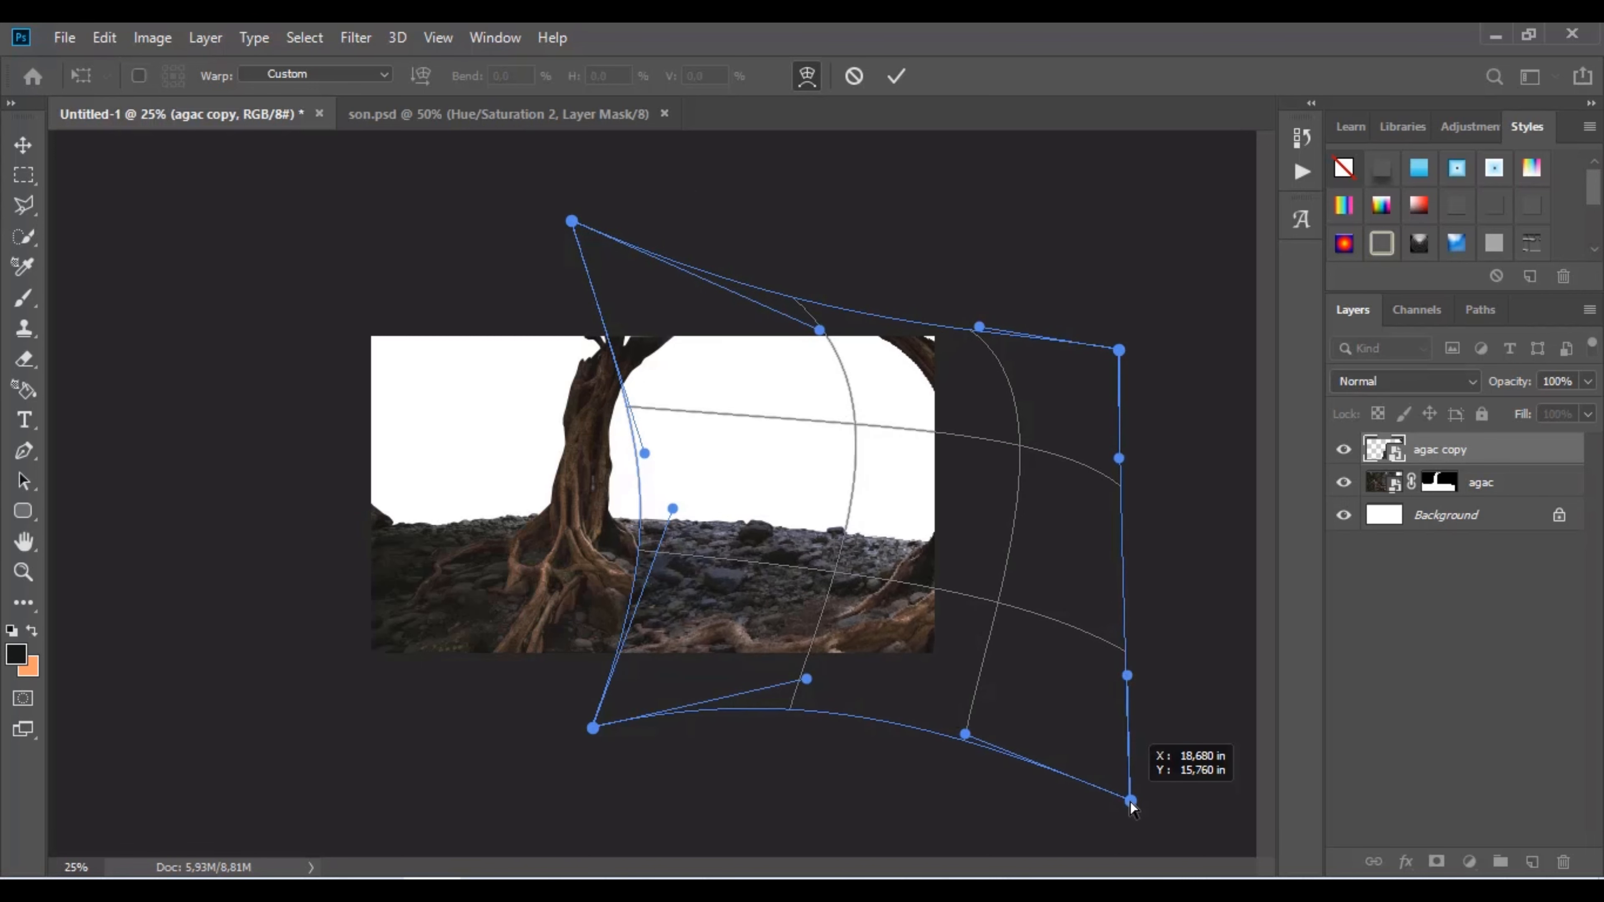
left_click_drag(1119, 458, 1252, 440)
left_click_drag(1119, 349, 1213, 256)
left_click_drag(819, 329, 883, 129)
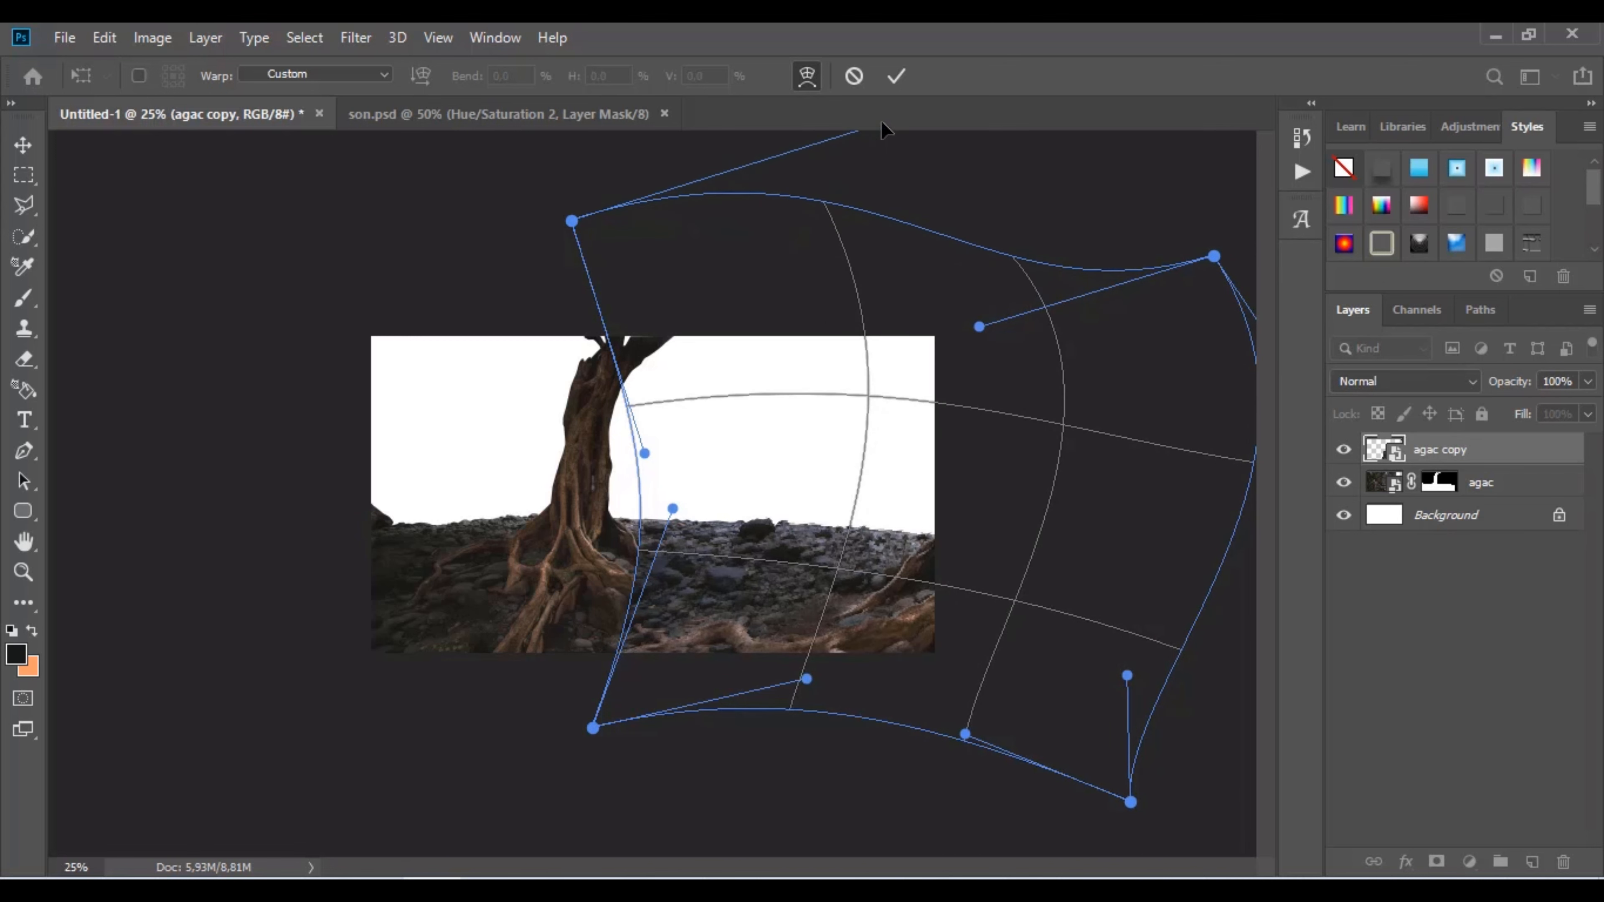
left_click(895, 76)
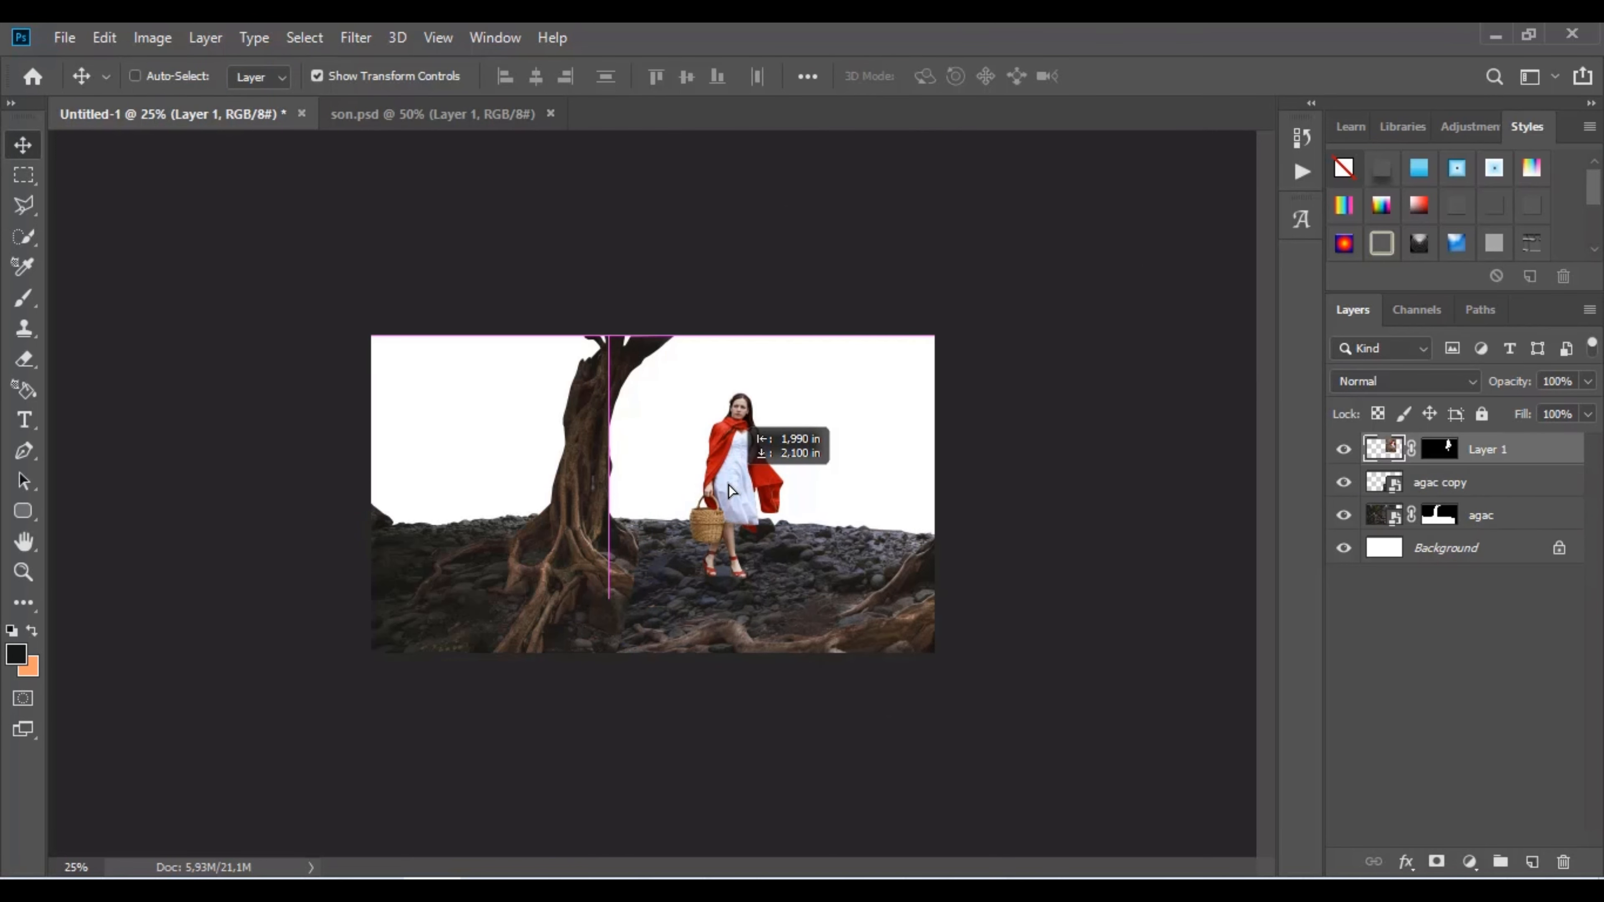
Place the cut-out woman with the red cape on the rocks to the right of the tree.
left_click_drag(729, 490, 756, 489)
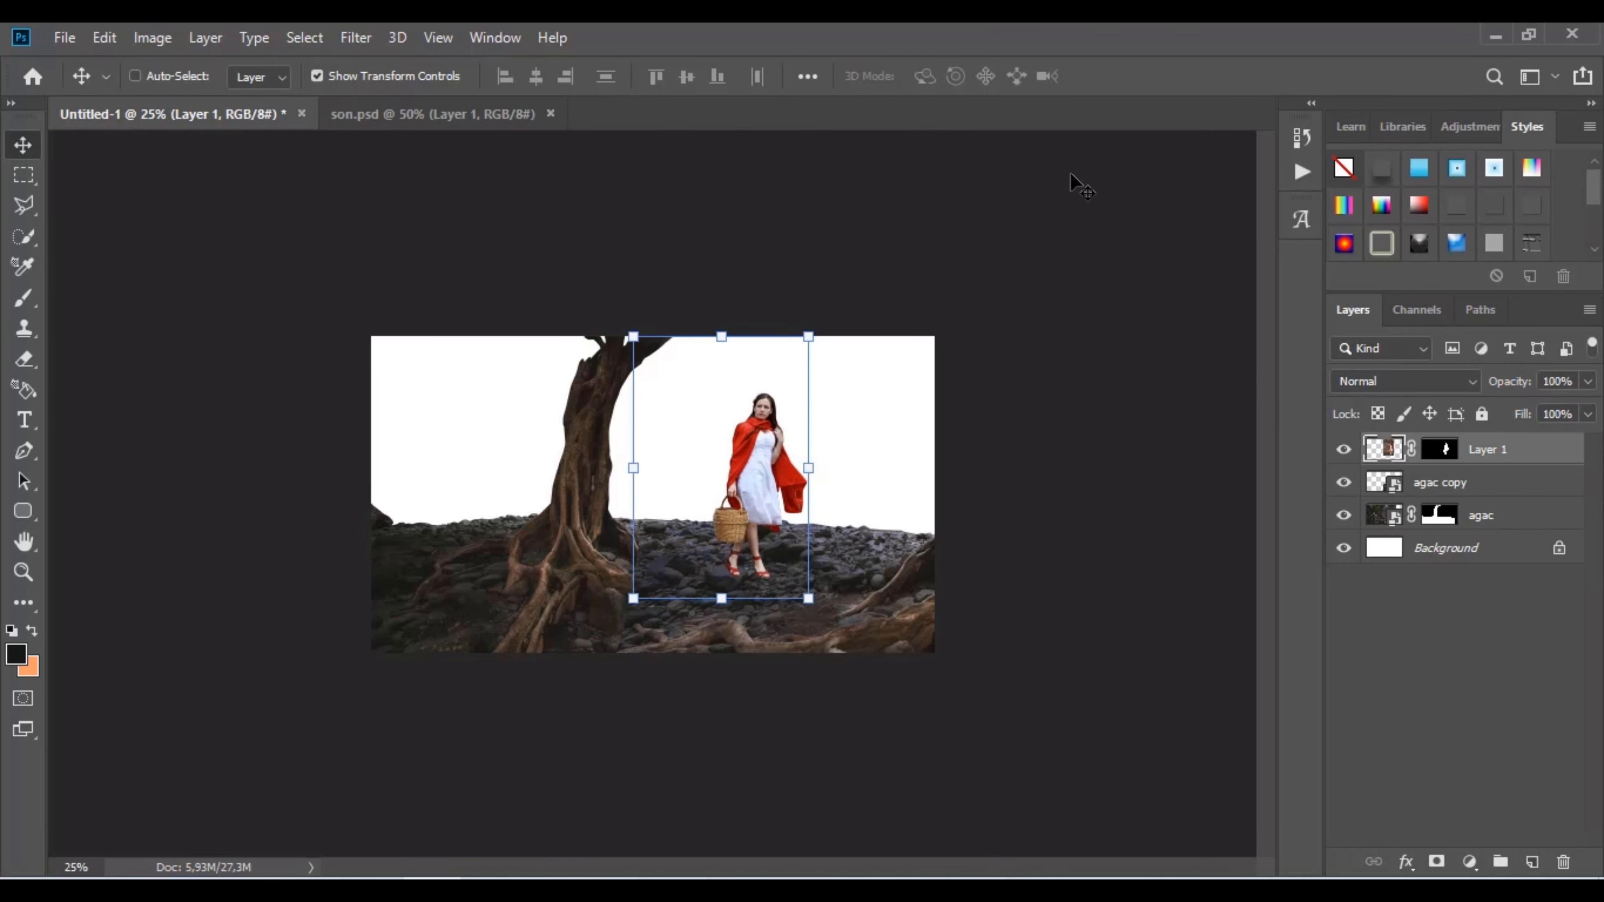
Add a layer mask to agac copy and paint it black around the tree's root seam with a soft 354 px brush.
left_click(1455, 489)
key("ctrl+plus")
key("ctrl+plus")
key("ctrl+plus")
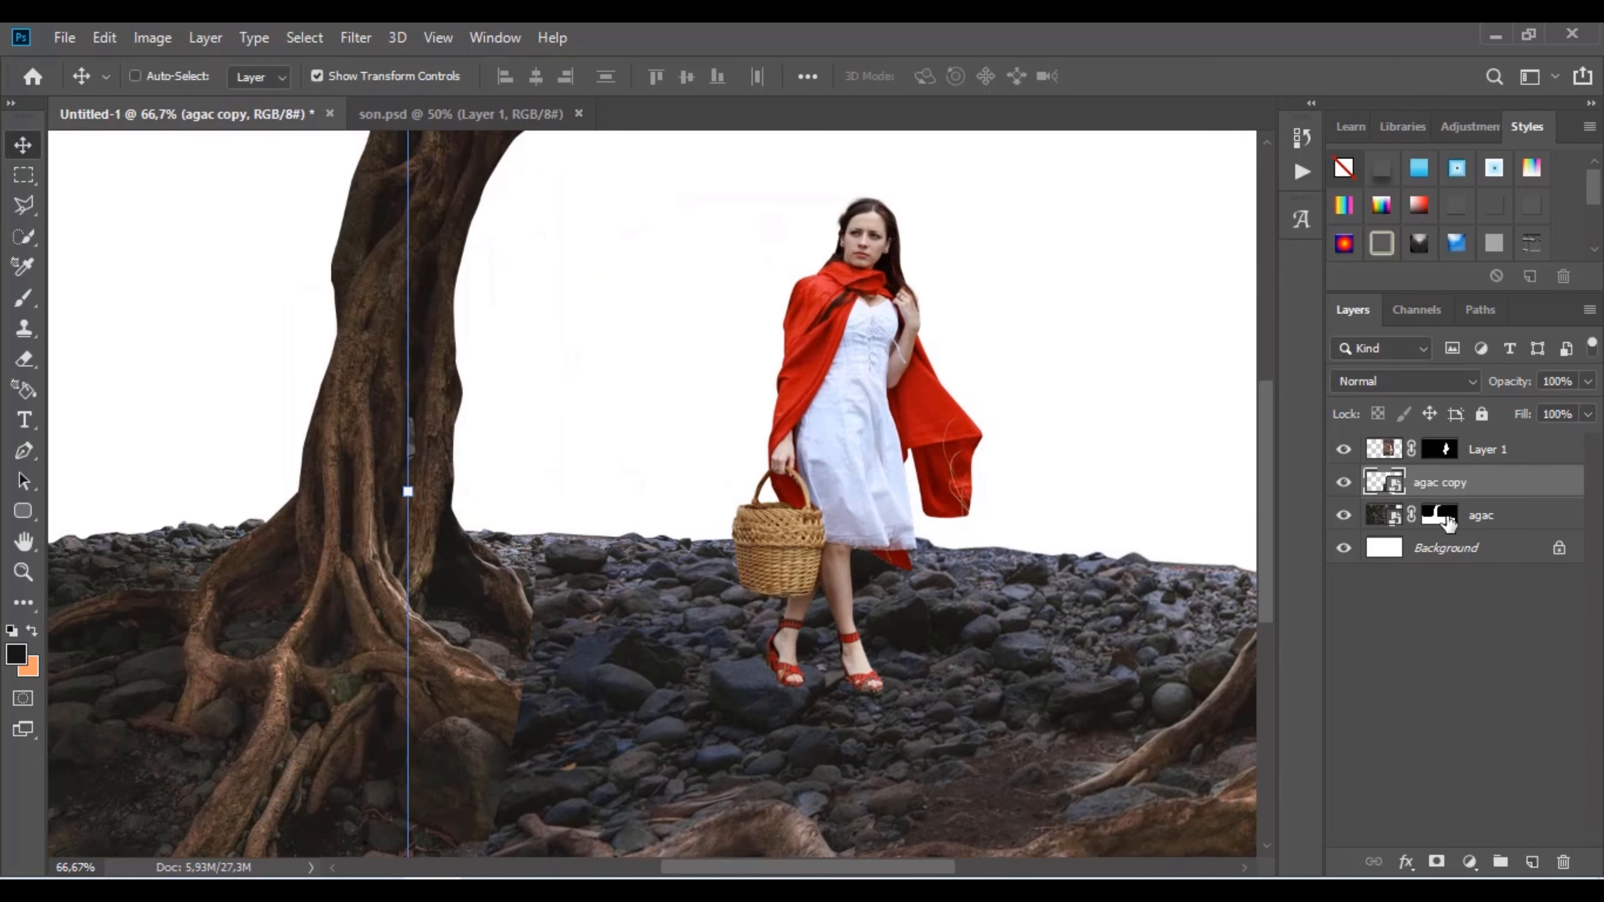
left_click(1446, 518)
left_click(1445, 456)
left_click(1441, 485)
left_click(1436, 862)
key("b")
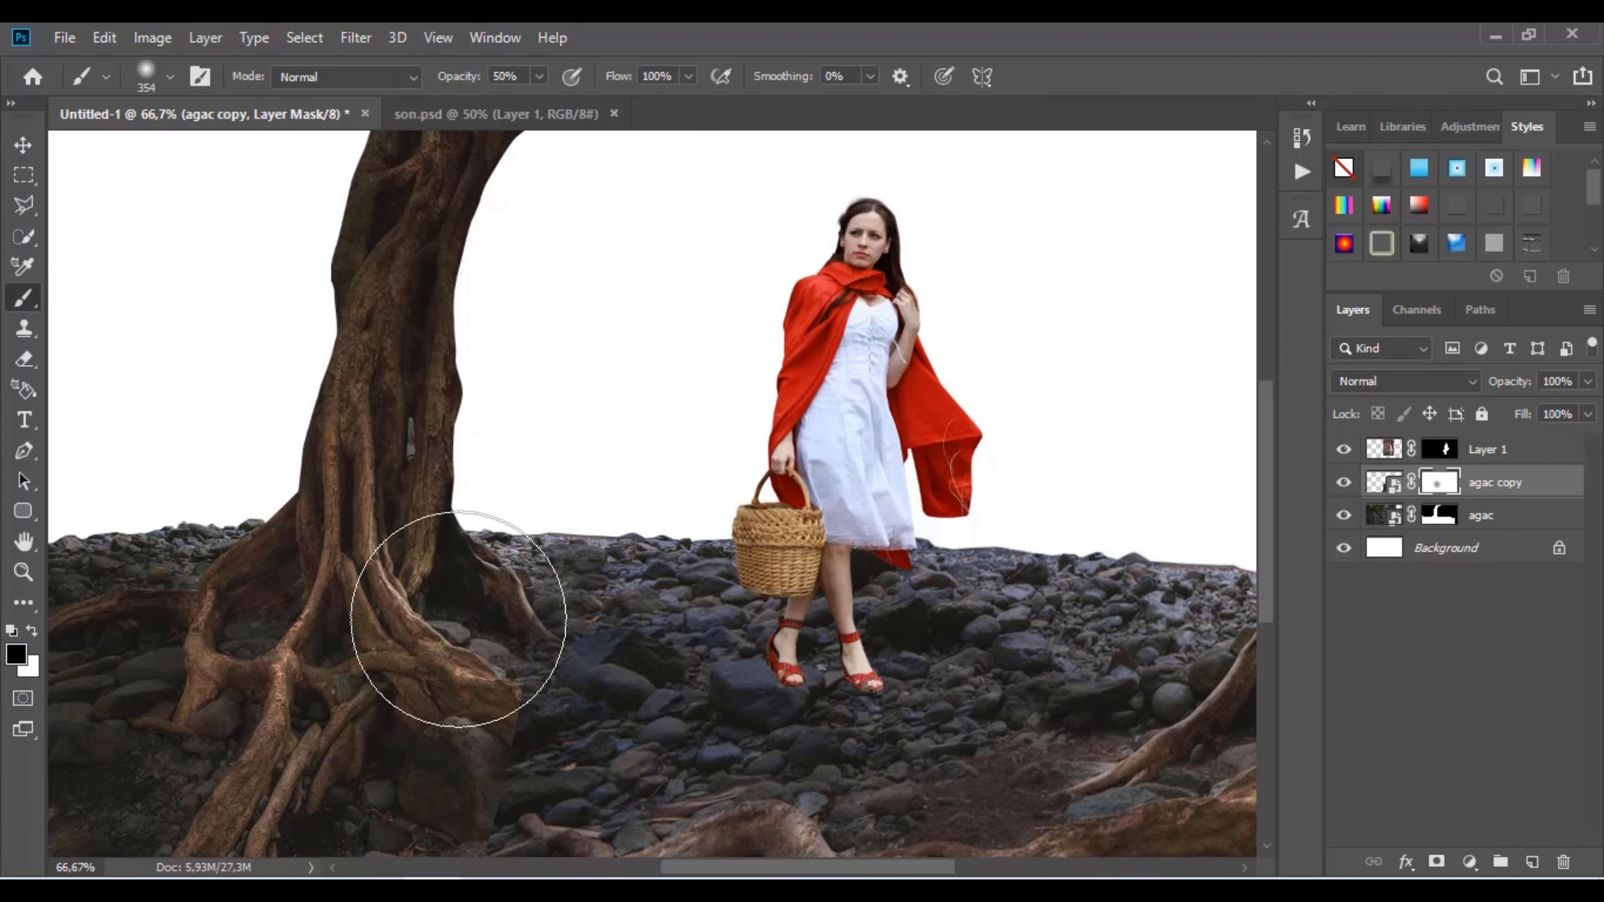
mouse_move(459, 619)
left_mouse_down()
mouse_move(452, 586)
mouse_move(424, 782)
mouse_move(456, 743)
mouse_move(434, 628)
mouse_move(455, 655)
left_mouse_up()
Reduce the brush to 64 px and paint the agac copy mask to reveal the original roots across the foreground.
right_click(467, 651)
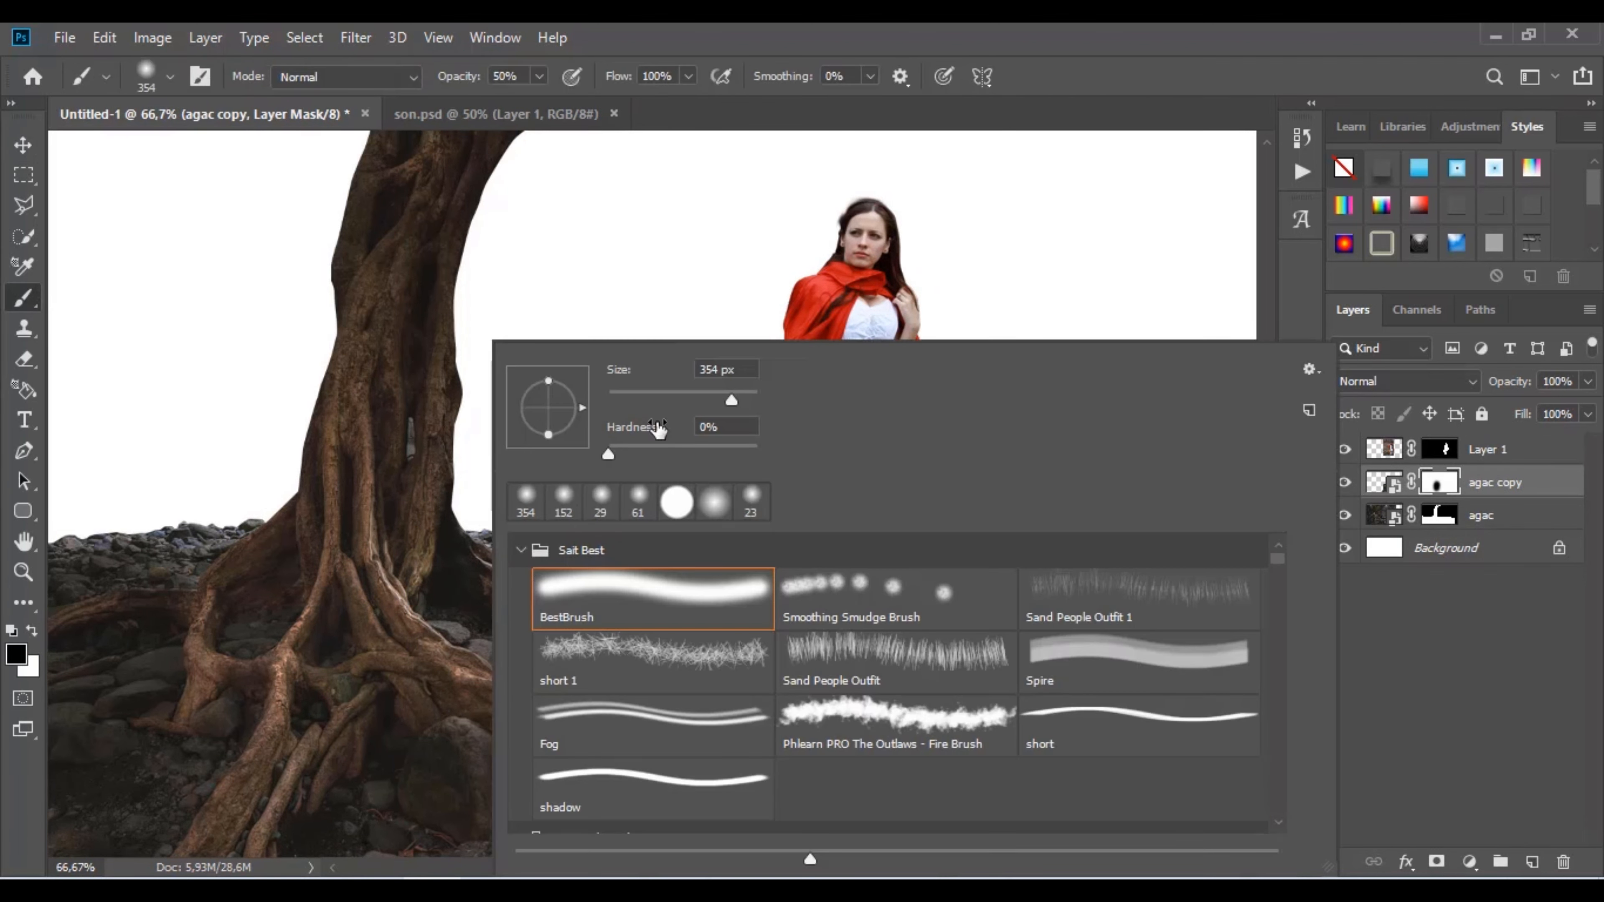
left_click(385, 443)
left_click_drag(580, 671, 586, 663)
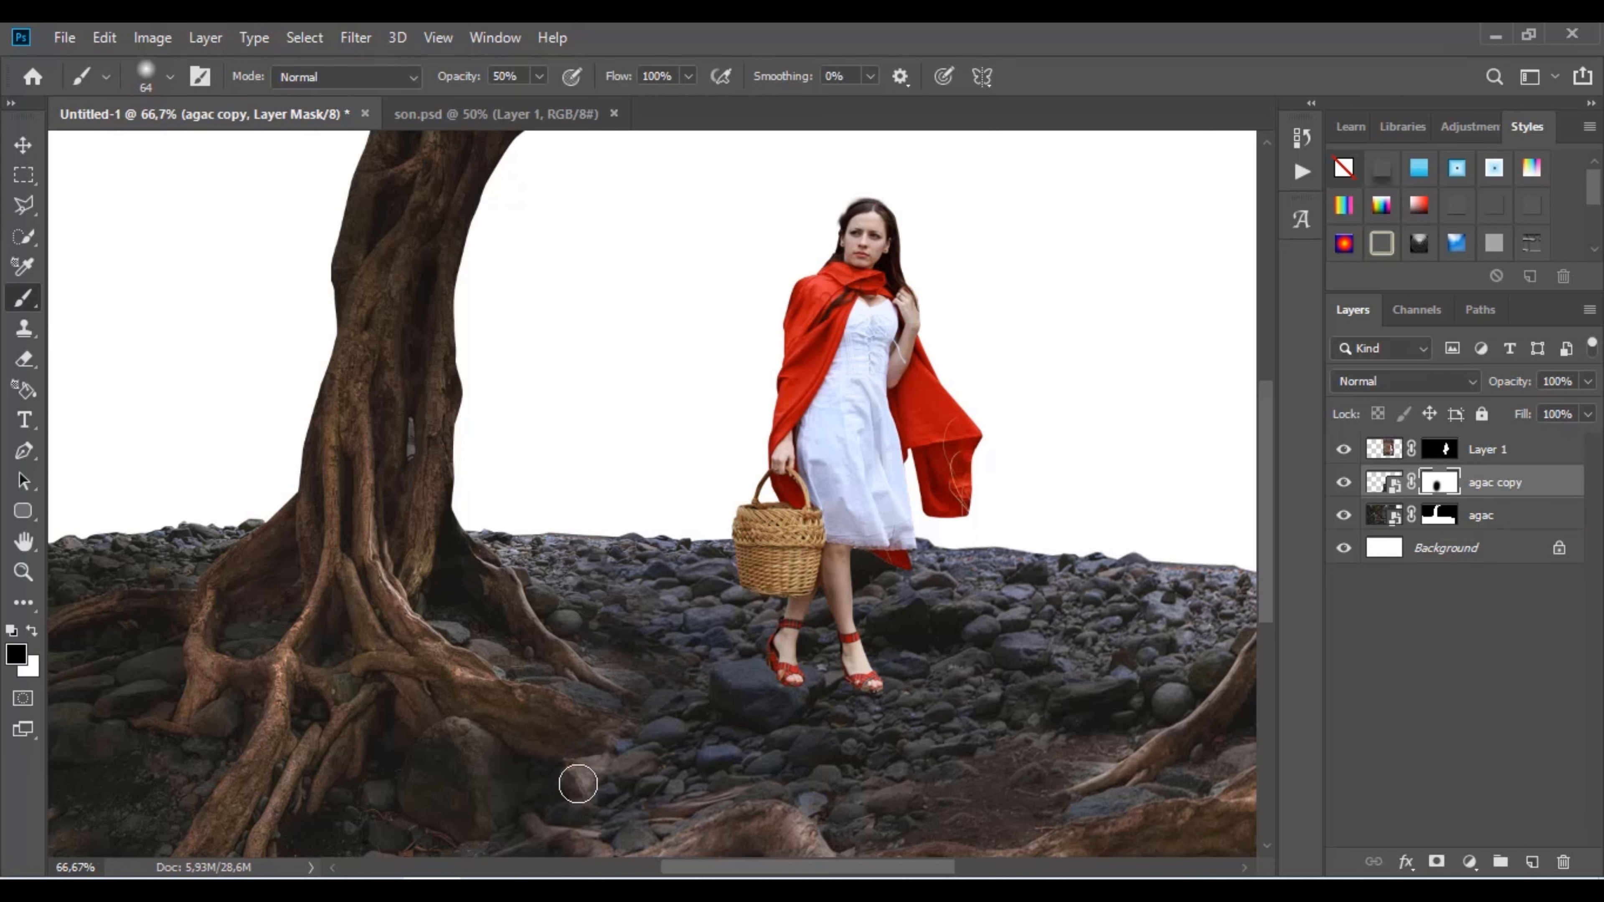
left_click_drag(601, 850, 611, 616)
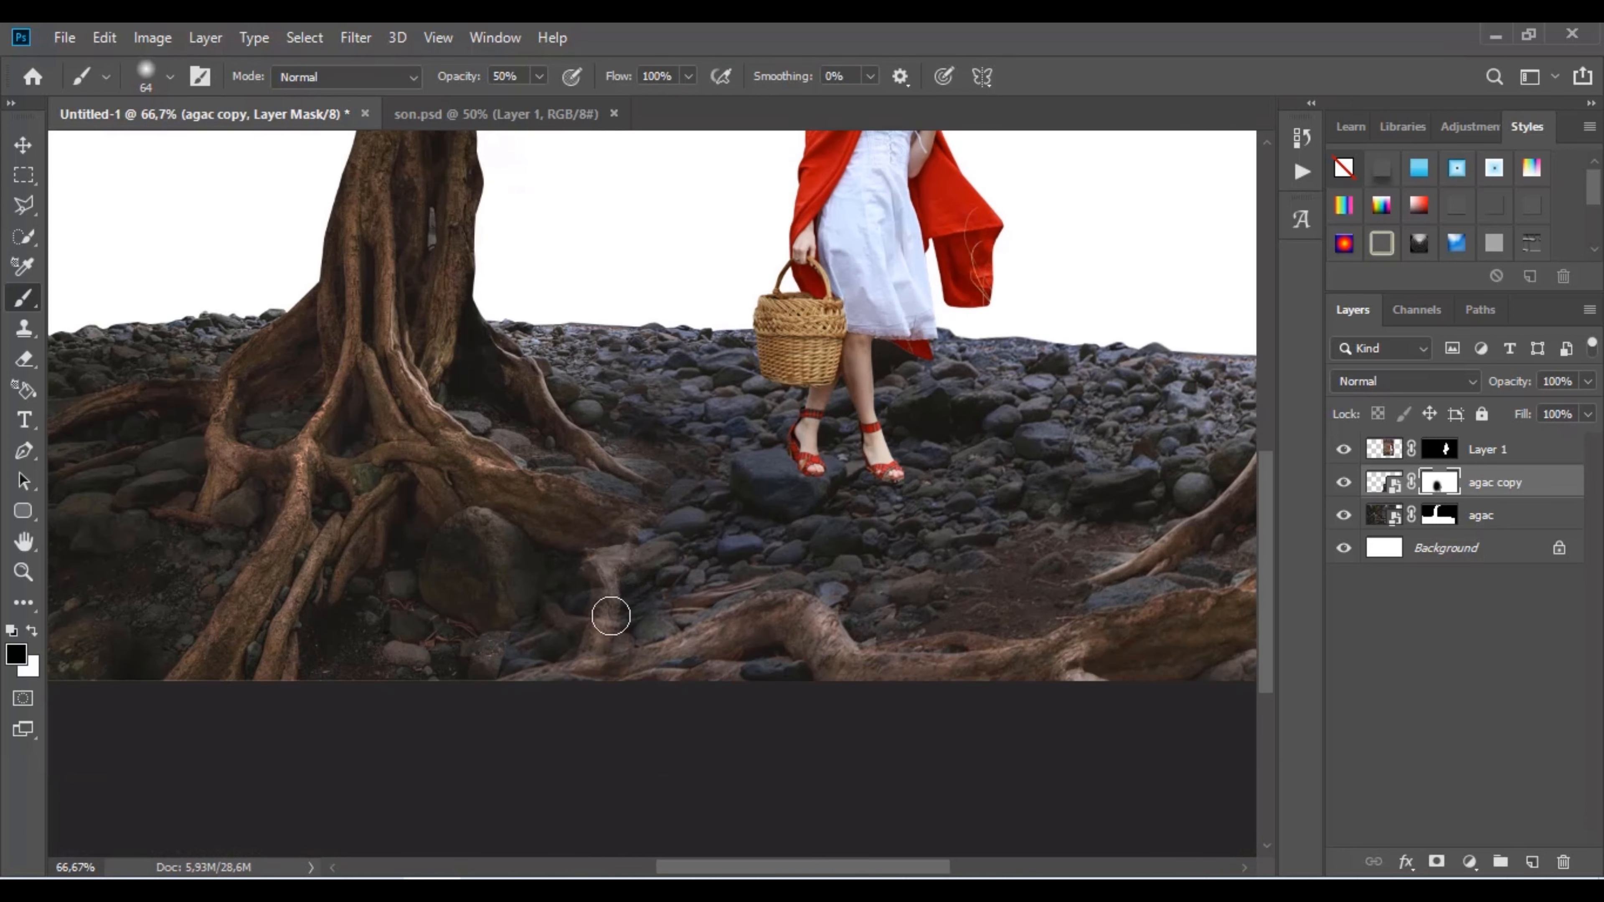
mouse_move(566, 683)
left_mouse_down()
mouse_move(632, 672)
mouse_move(617, 677)
mouse_move(691, 606)
mouse_move(642, 637)
left_mouse_up()
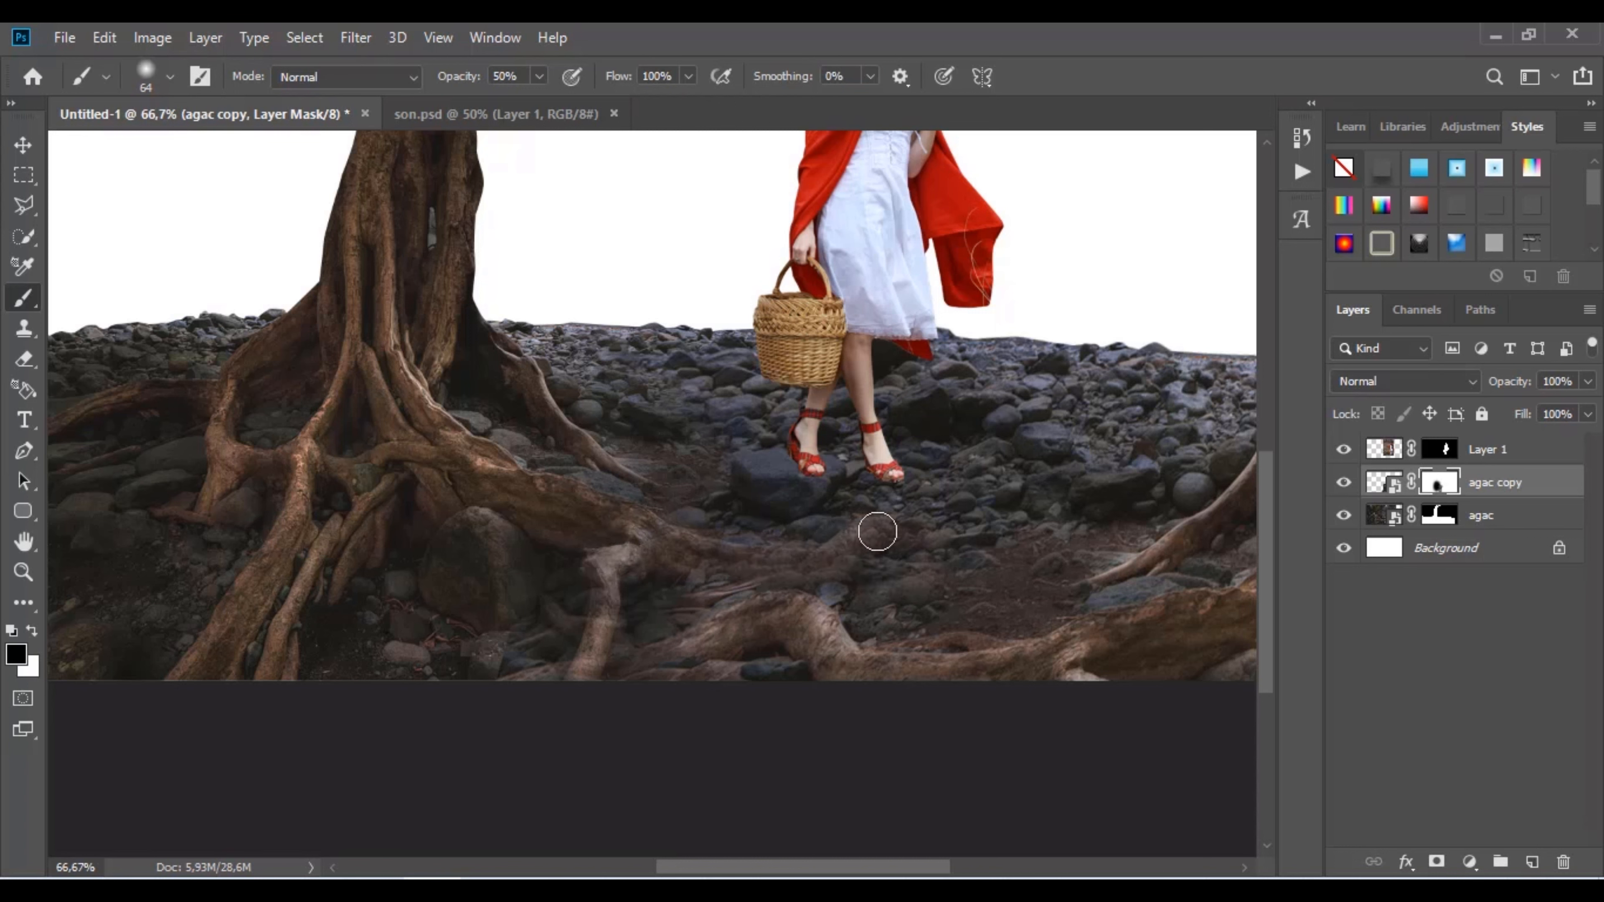
mouse_move(877, 531)
left_mouse_down()
mouse_move(1018, 580)
mouse_move(965, 555)
mouse_move(1011, 572)
mouse_move(988, 555)
mouse_move(904, 535)
left_mouse_up()
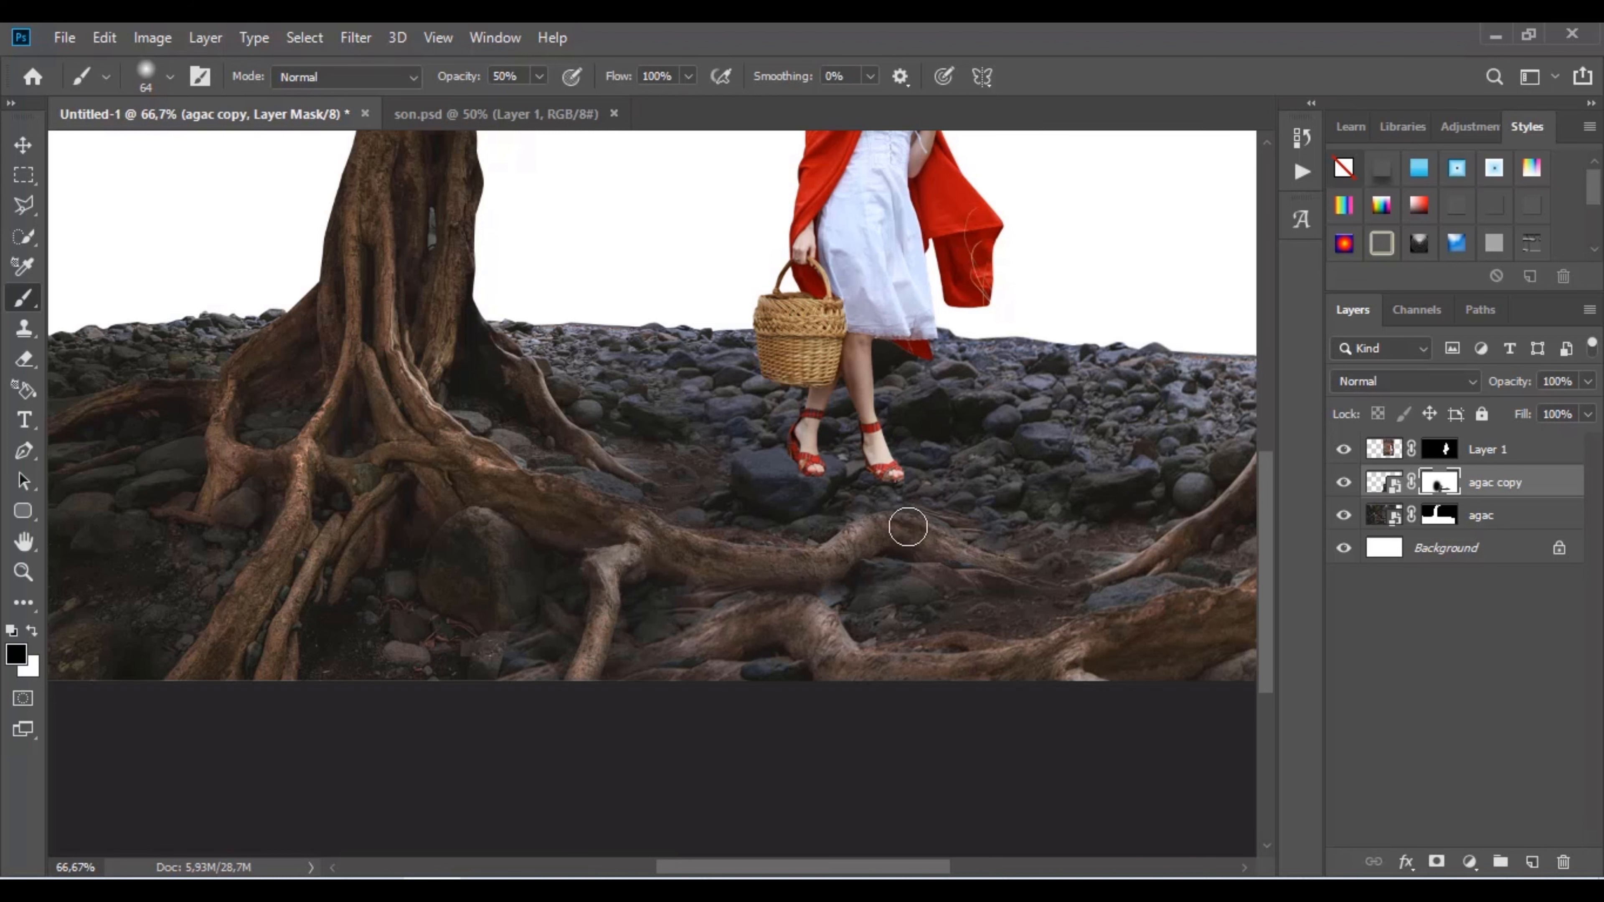
Move the woman on Layer 1 left, closer to the tree, so her front foot meets the large dark rock.
key("ctrl+minus")
key("ctrl+minus")
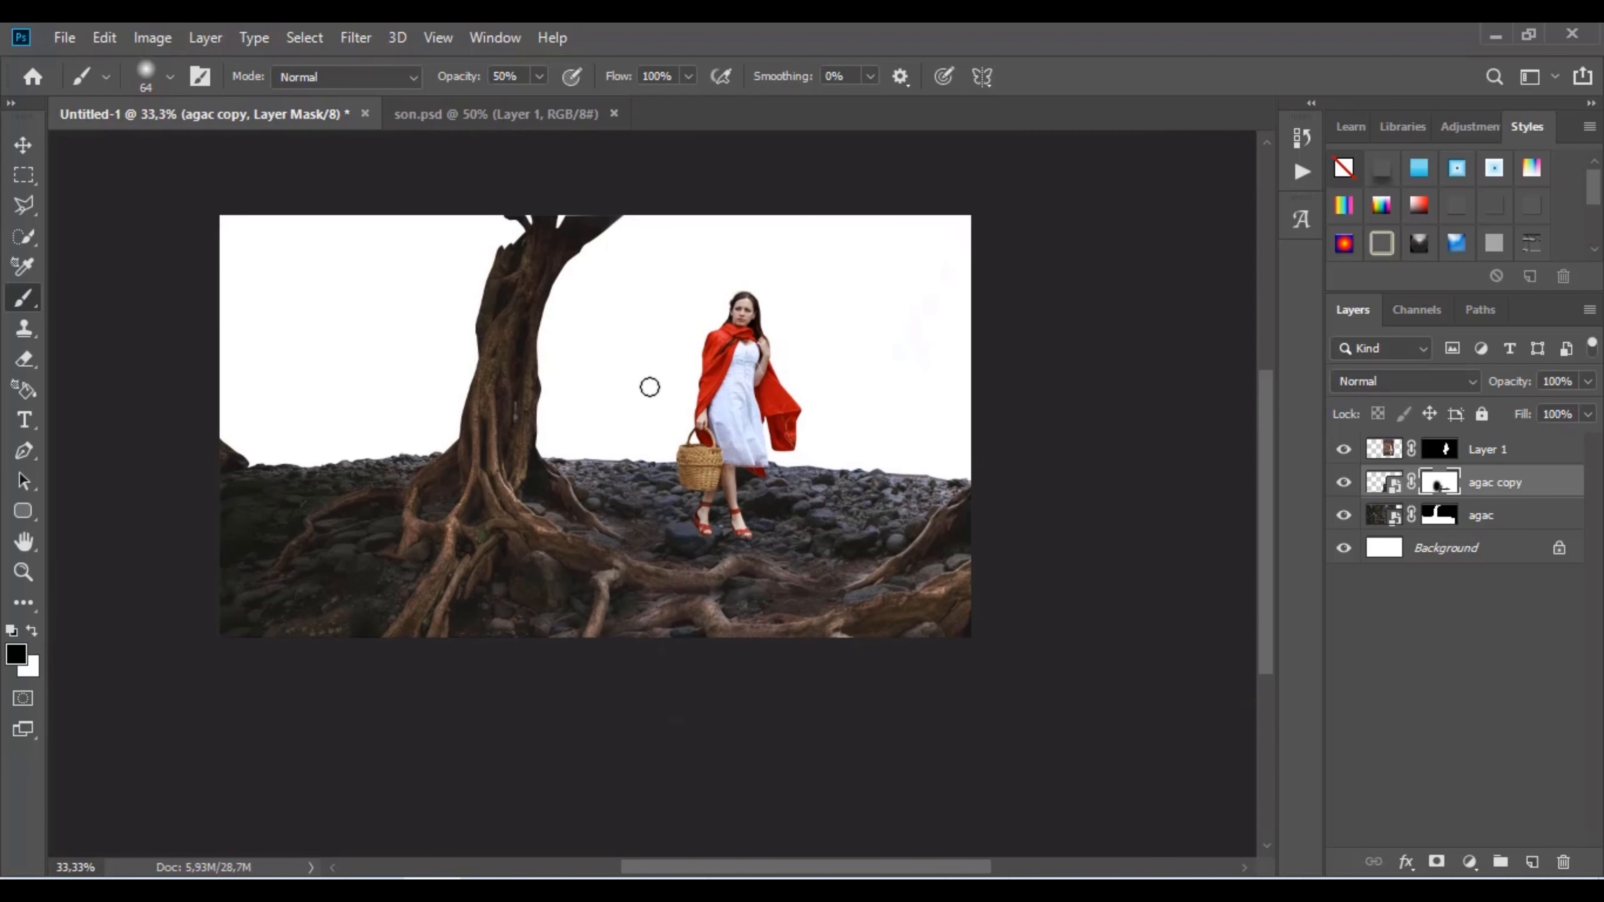
left_click(698, 388, "ctrl")
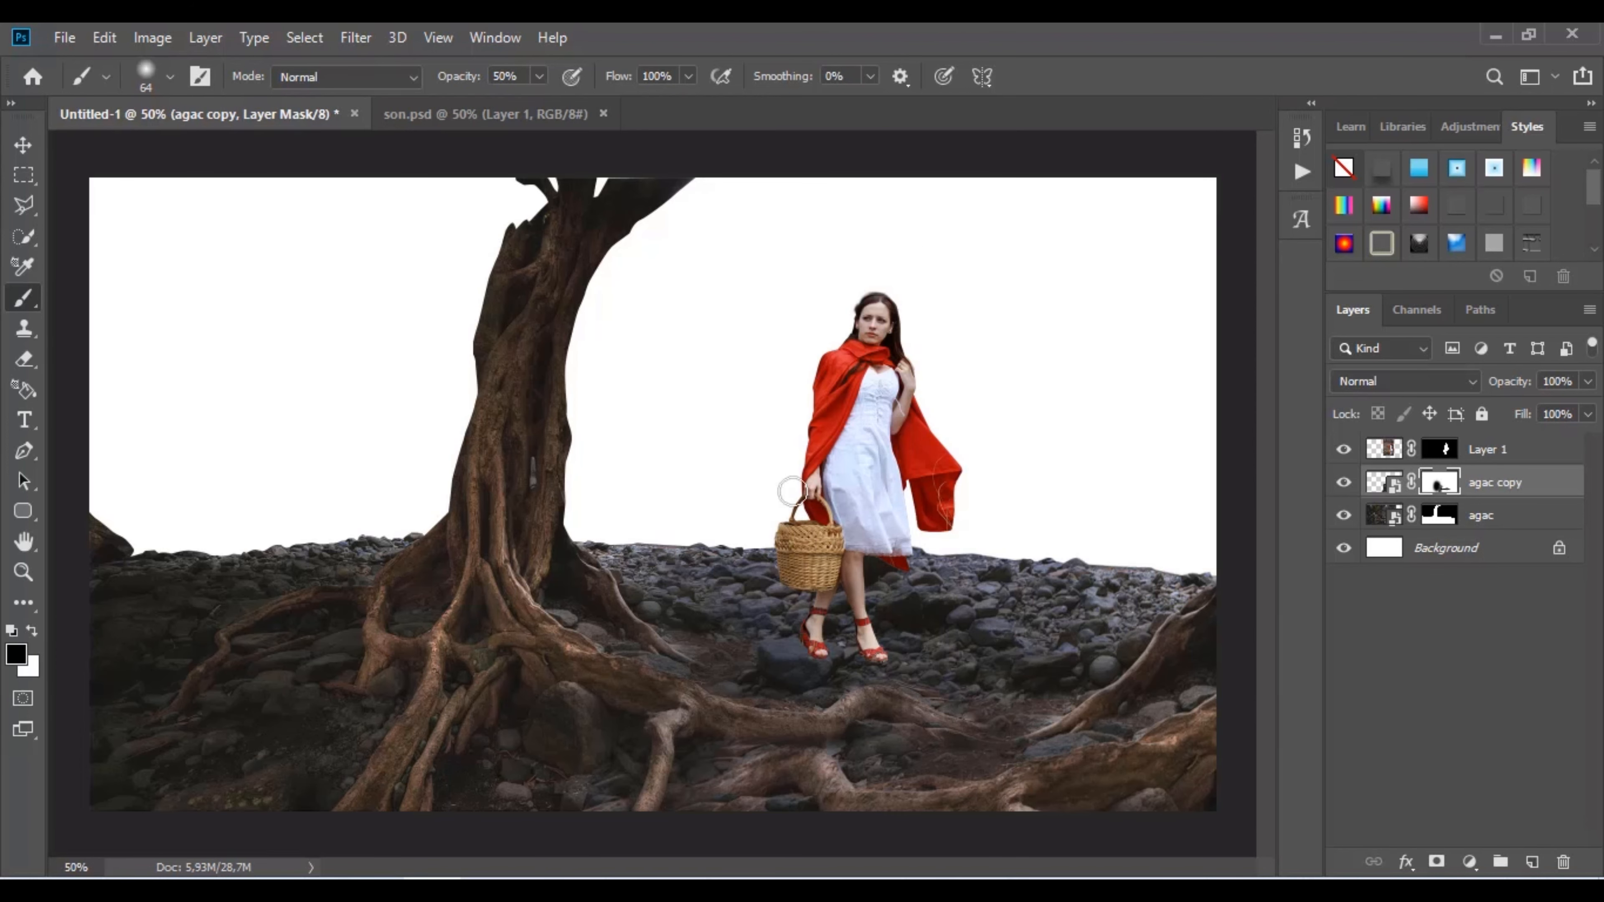
key("v")
left_click(1508, 450)
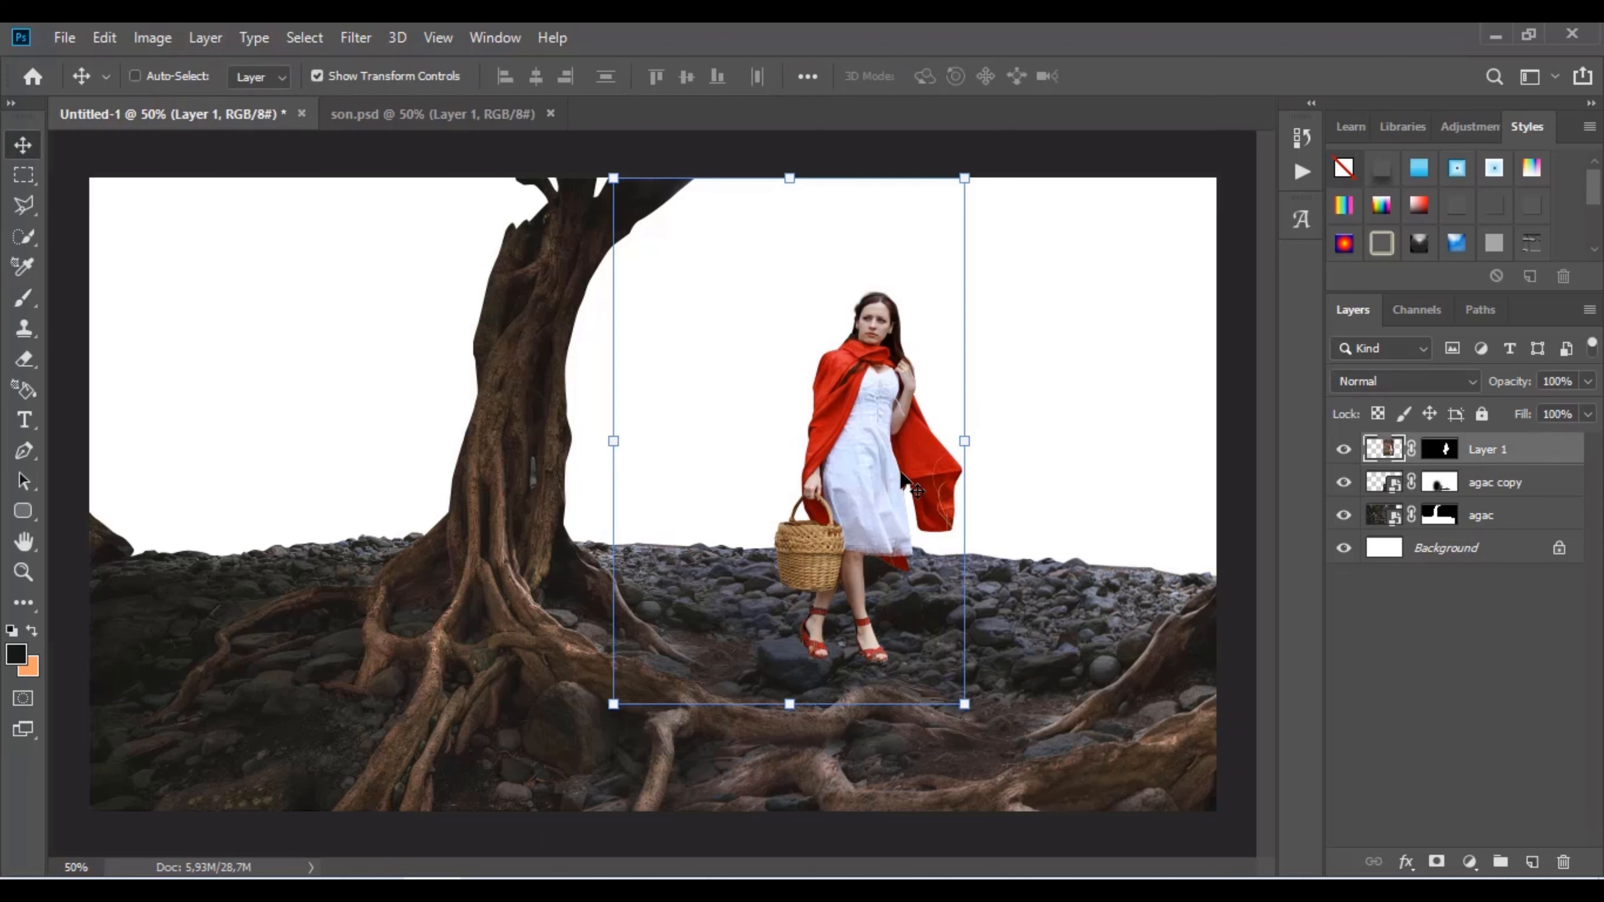
mouse_move(905, 480)
left_mouse_down()
mouse_move(772, 465)
mouse_move(806, 464)
left_mouse_up()
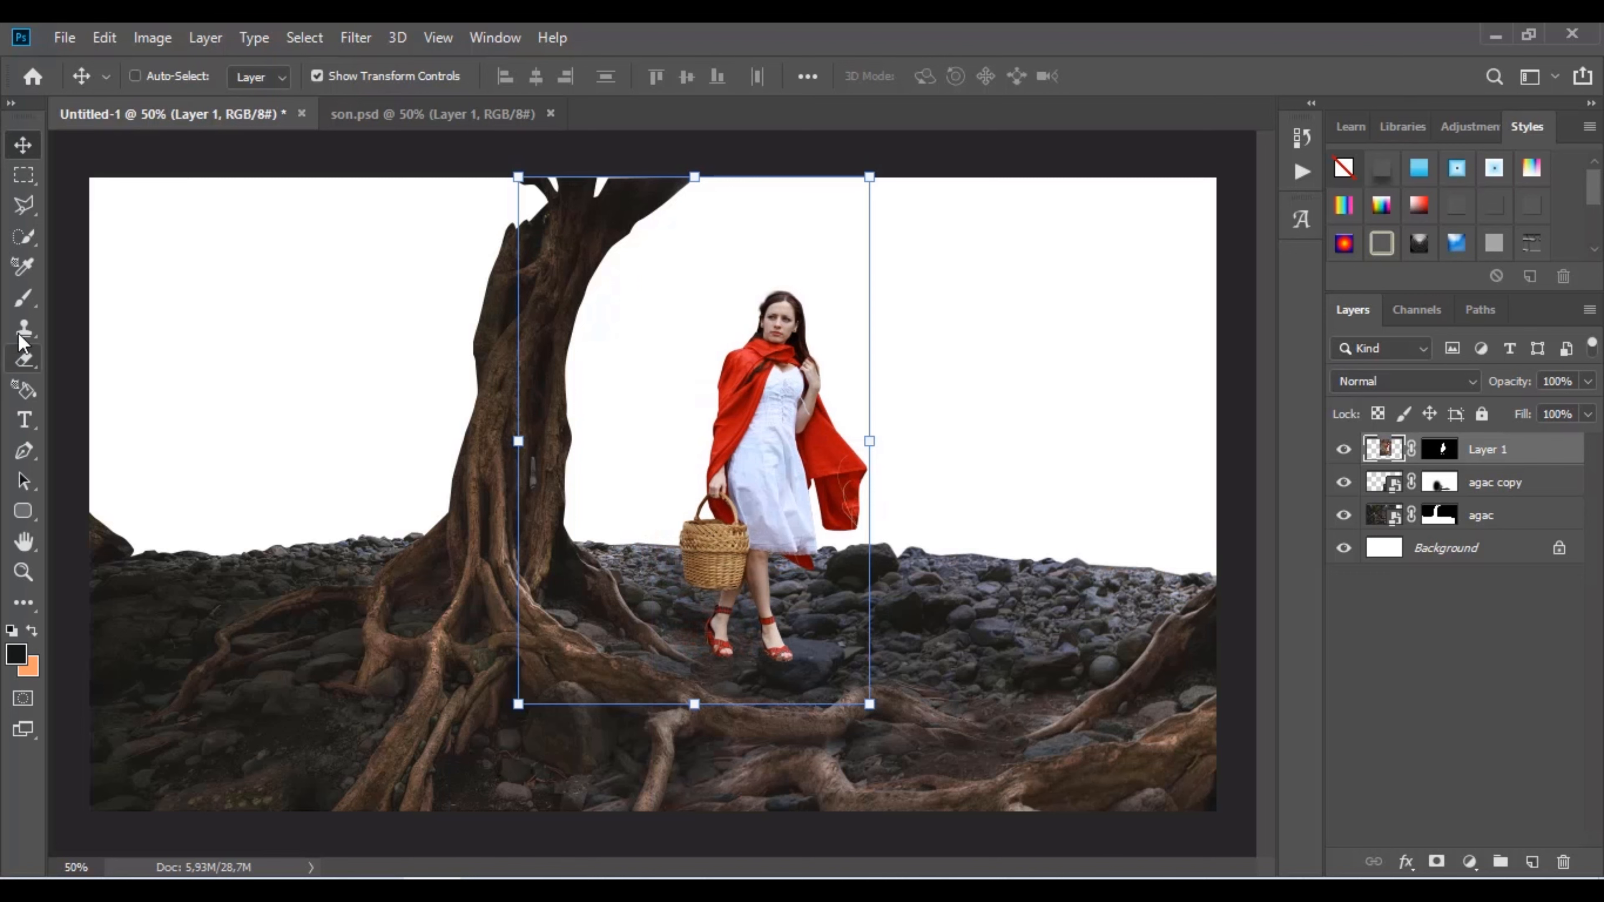
Set up a hard round brush of 31 px at 50% opacity for detail work around the woman's feet.
key("b")
scroll(798, 658, "up", 5)
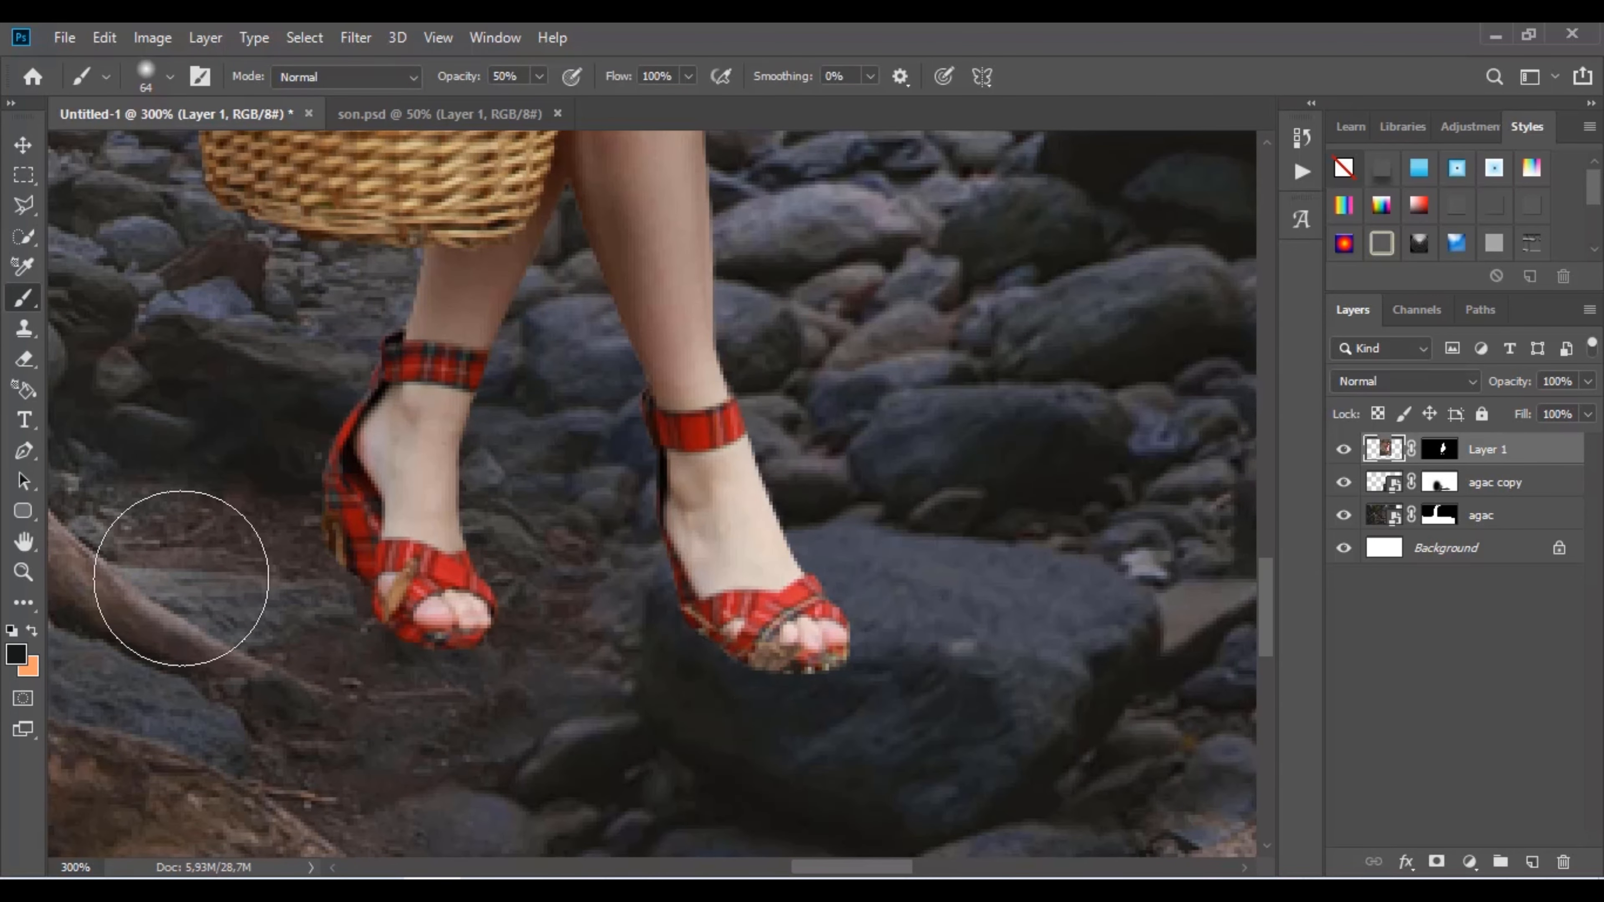
right_click(847, 597)
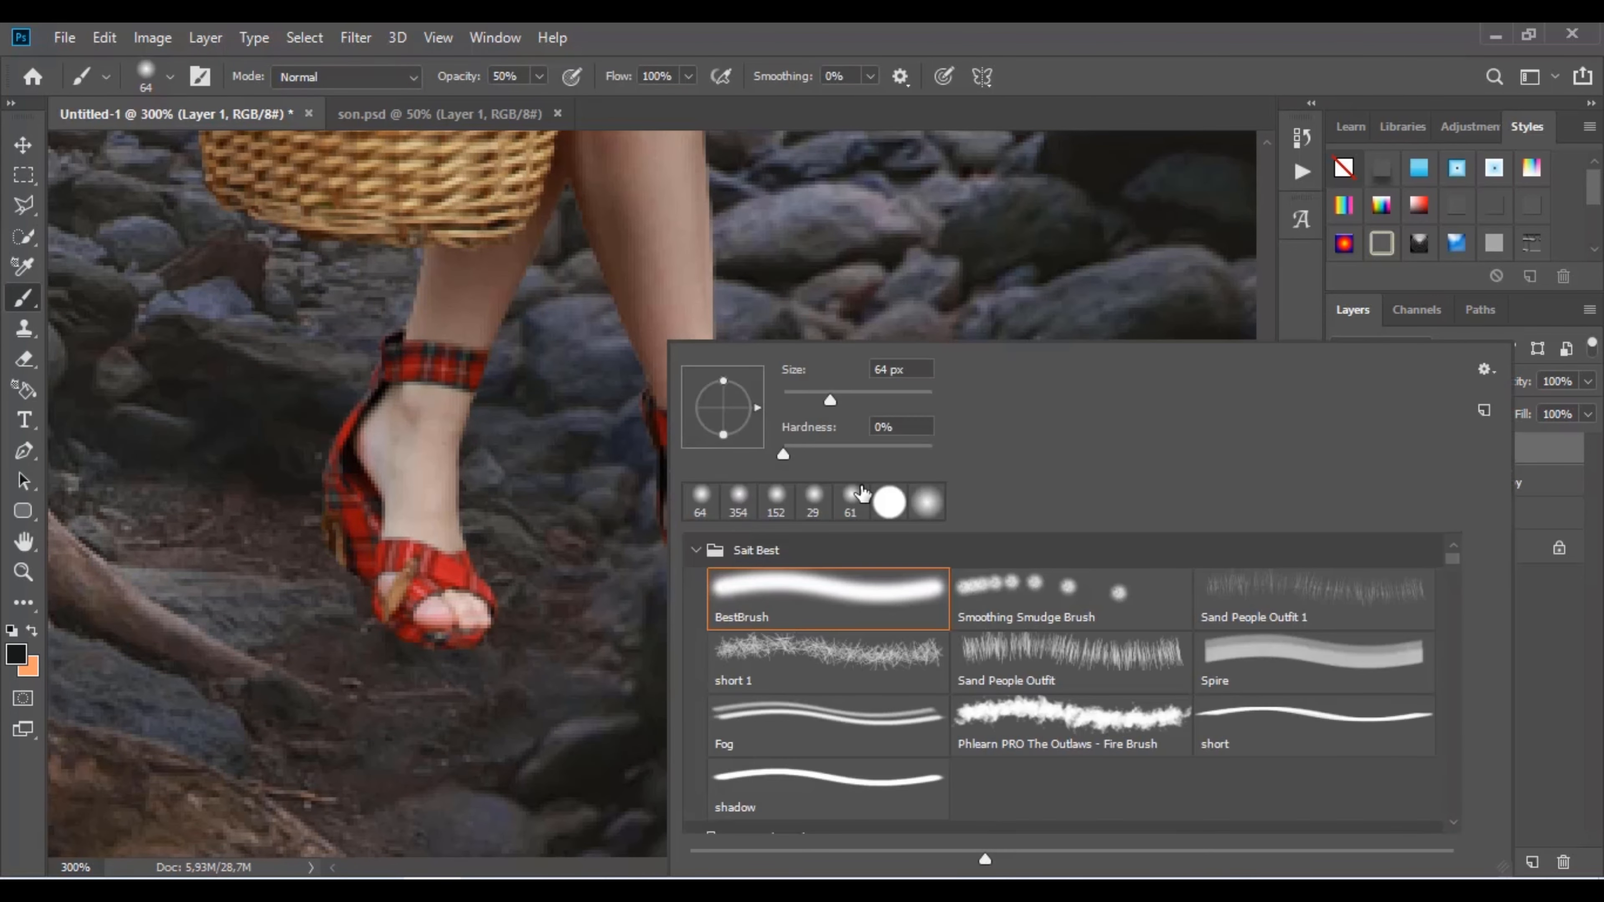
left_click(889, 503)
key("Return")
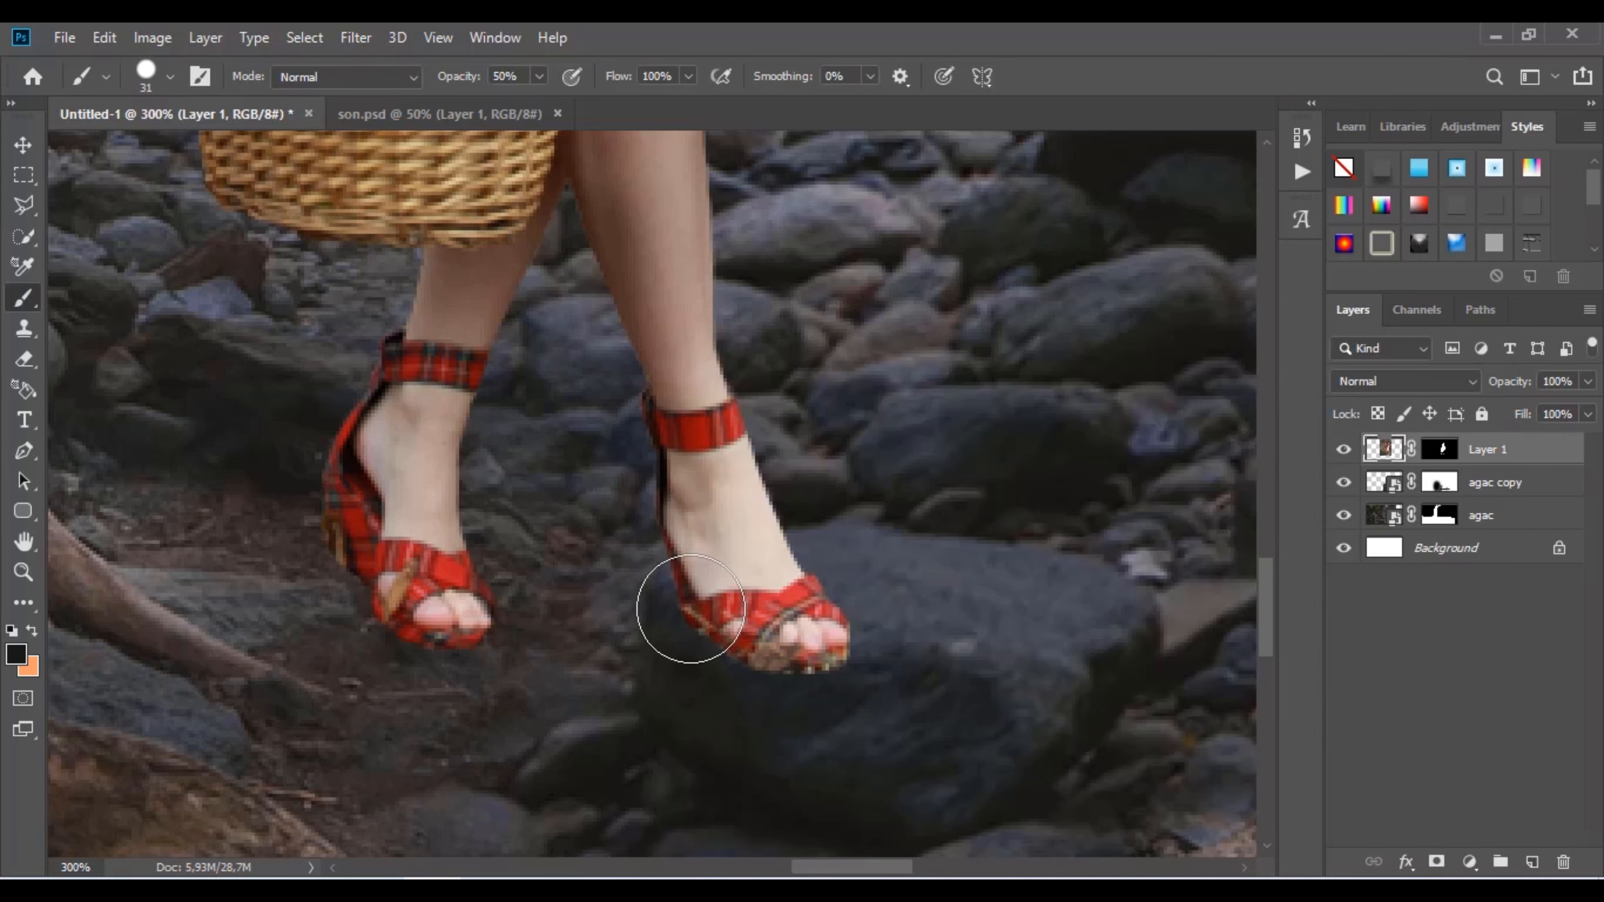
mouse_move(680, 609)
left_mouse_down()
mouse_move(734, 573)
mouse_move(807, 590)
mouse_move(731, 591)
mouse_move(866, 637)
mouse_move(870, 624)
mouse_move(795, 655)
left_mouse_up()
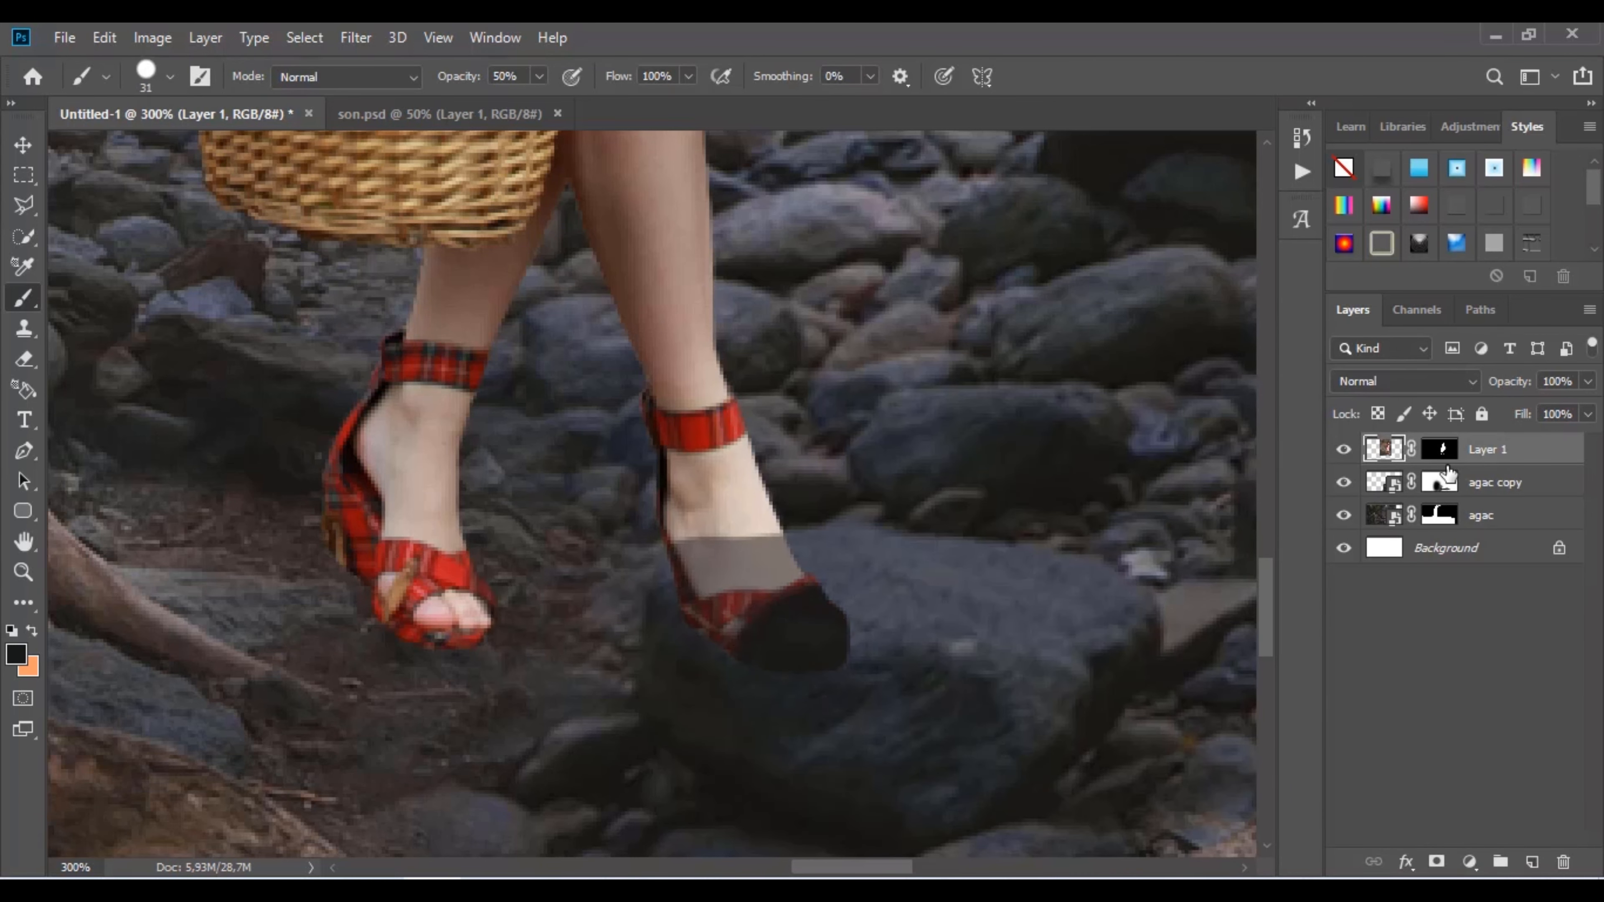
key("ctrl+z")
key("ctrl+z")
Paint black on Layer 1's mask to hide the woman's front sandal behind the large dark rock.
left_click(1440, 449)
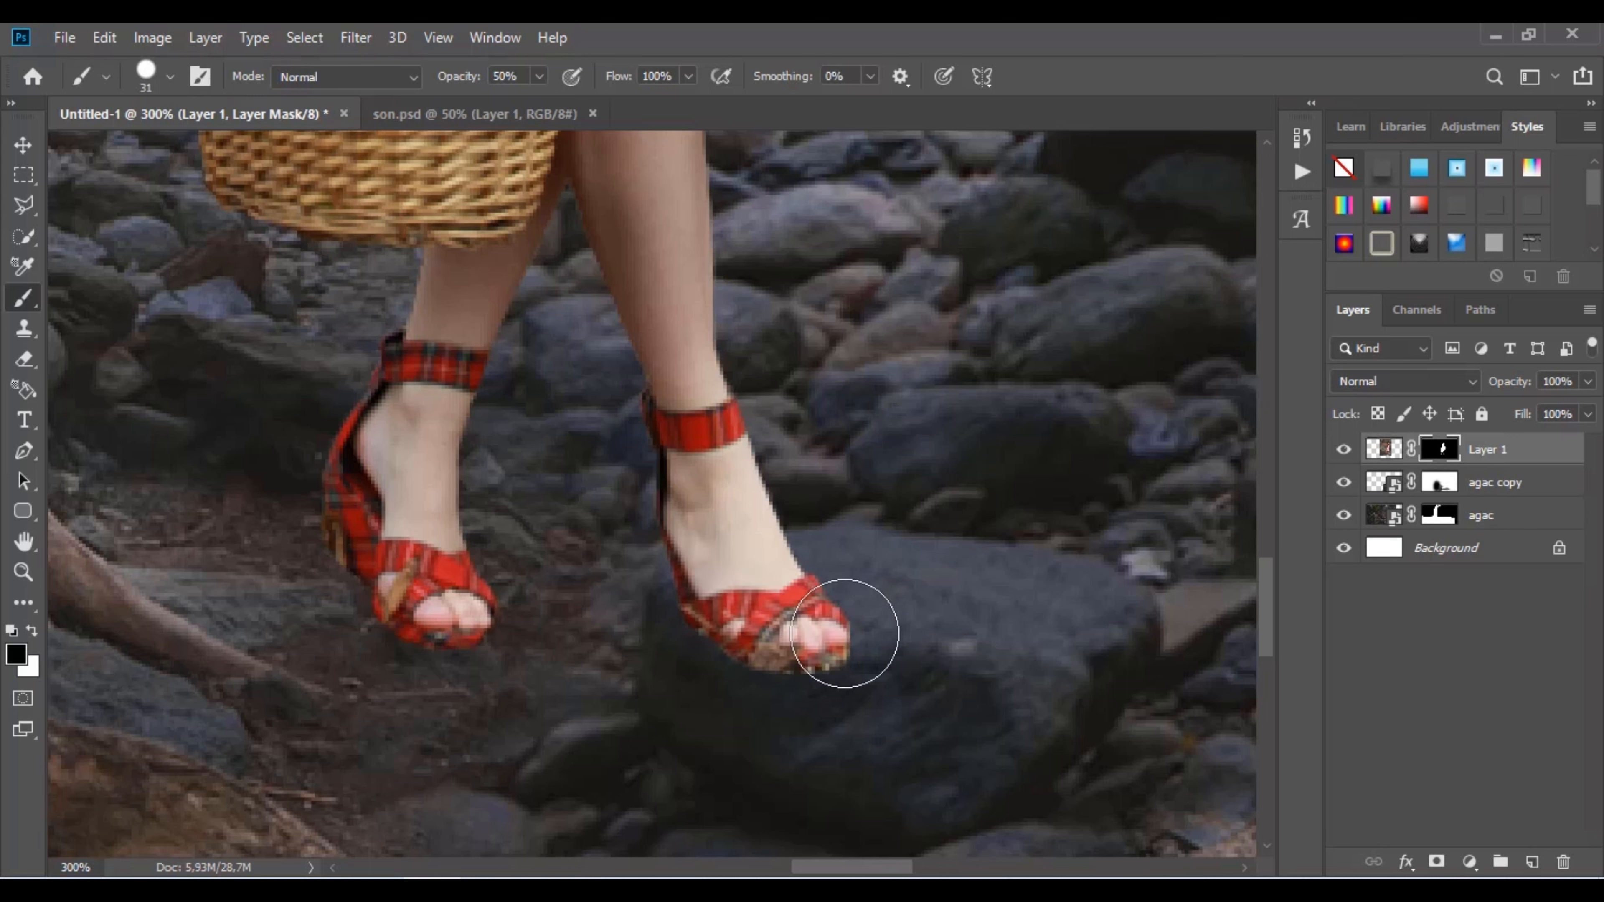
mouse_move(785, 632)
left_mouse_down()
mouse_move(738, 594)
mouse_move(702, 597)
mouse_move(817, 594)
mouse_move(703, 613)
mouse_move(814, 644)
mouse_move(763, 651)
mouse_move(815, 644)
mouse_move(730, 638)
mouse_move(779, 589)
mouse_move(697, 597)
mouse_move(795, 595)
mouse_move(717, 598)
mouse_move(704, 617)
mouse_move(856, 651)
left_mouse_up()
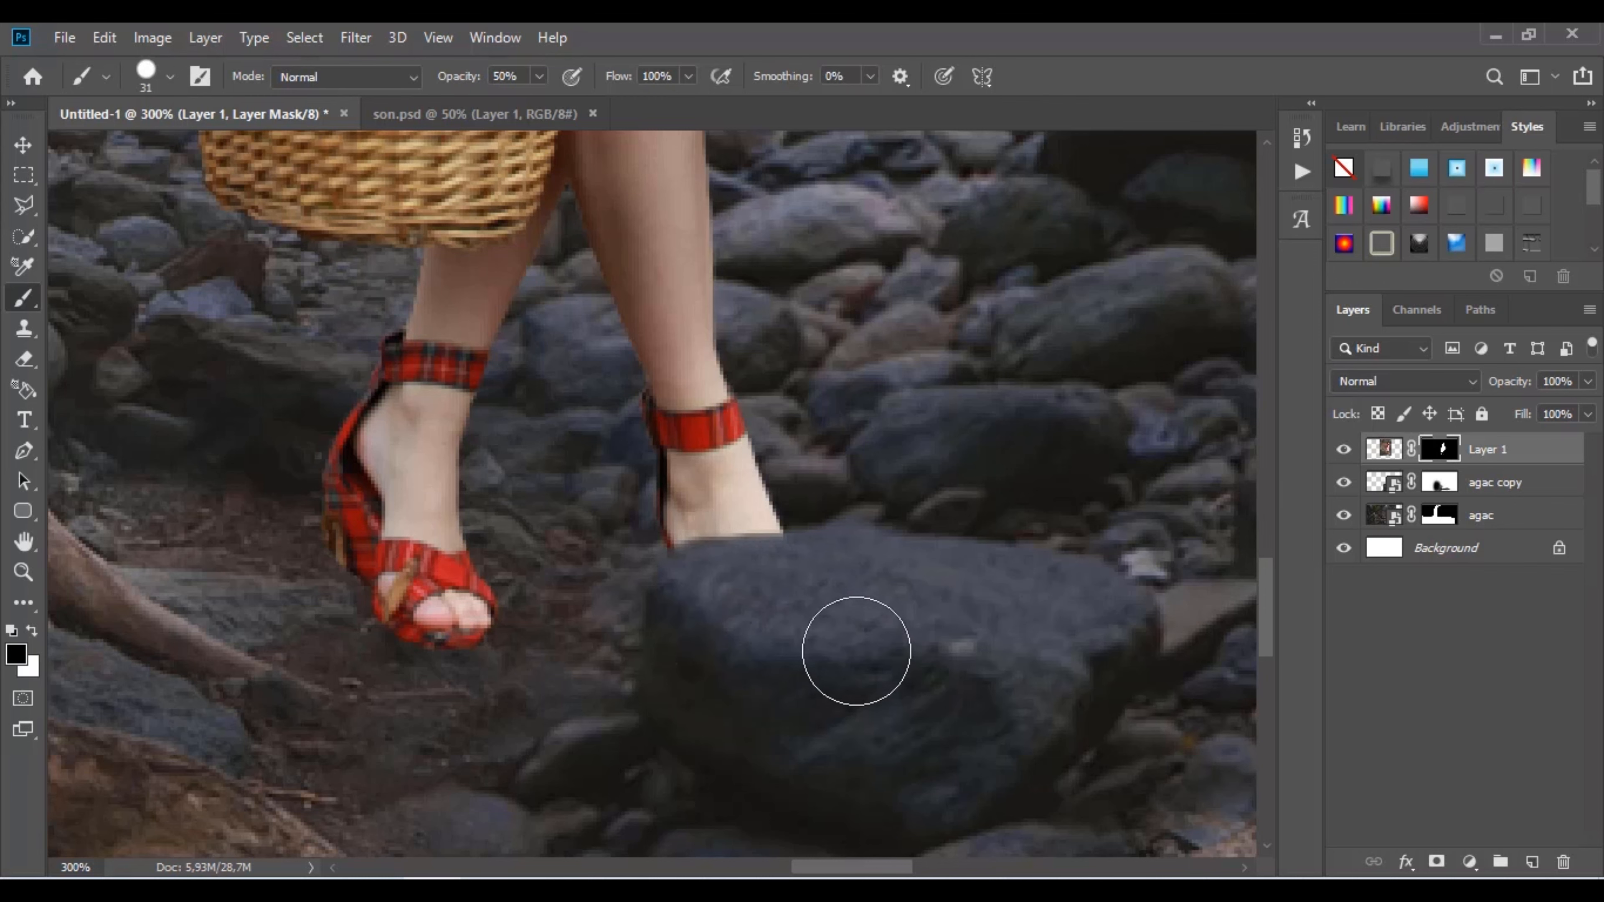
Create a new empty layer directly above the agac copy layer, beneath the woman.
left_click(659, 573, "alt")
left_click(652, 568, "alt")
left_click(639, 560, "alt")
left_click(637, 558, "alt")
left_click(622, 509, "ctrl")
left_click(606, 488, "ctrl")
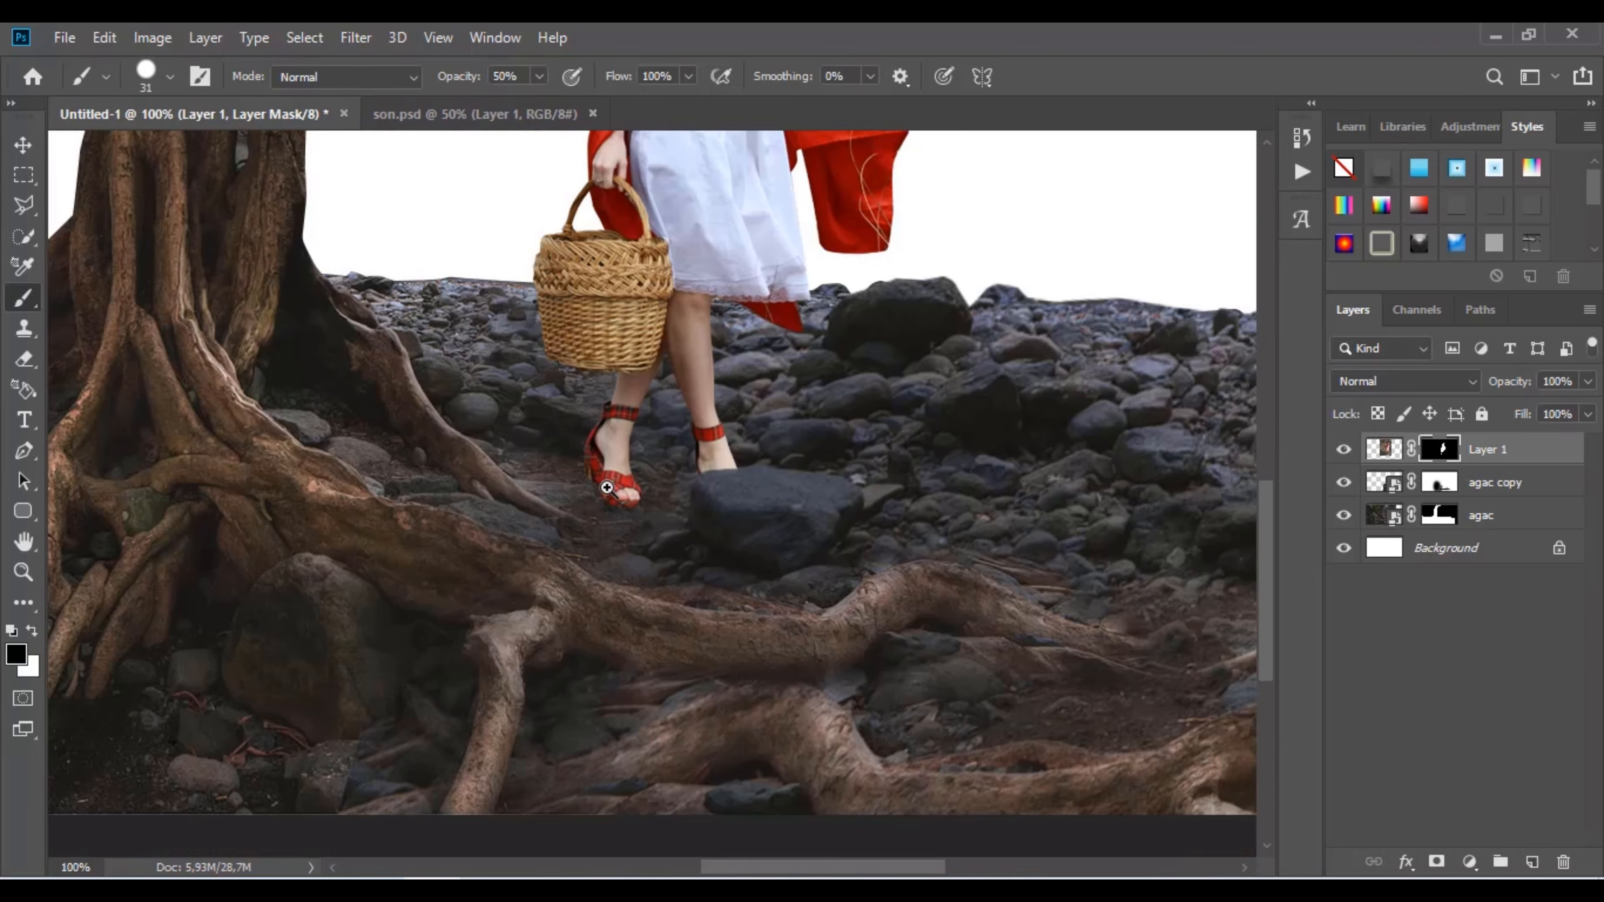
left_click(606, 487, "ctrl")
left_click(606, 486, "ctrl")
left_click(606, 487, "ctrl")
left_click(606, 487, "ctrl")
left_click(1541, 482)
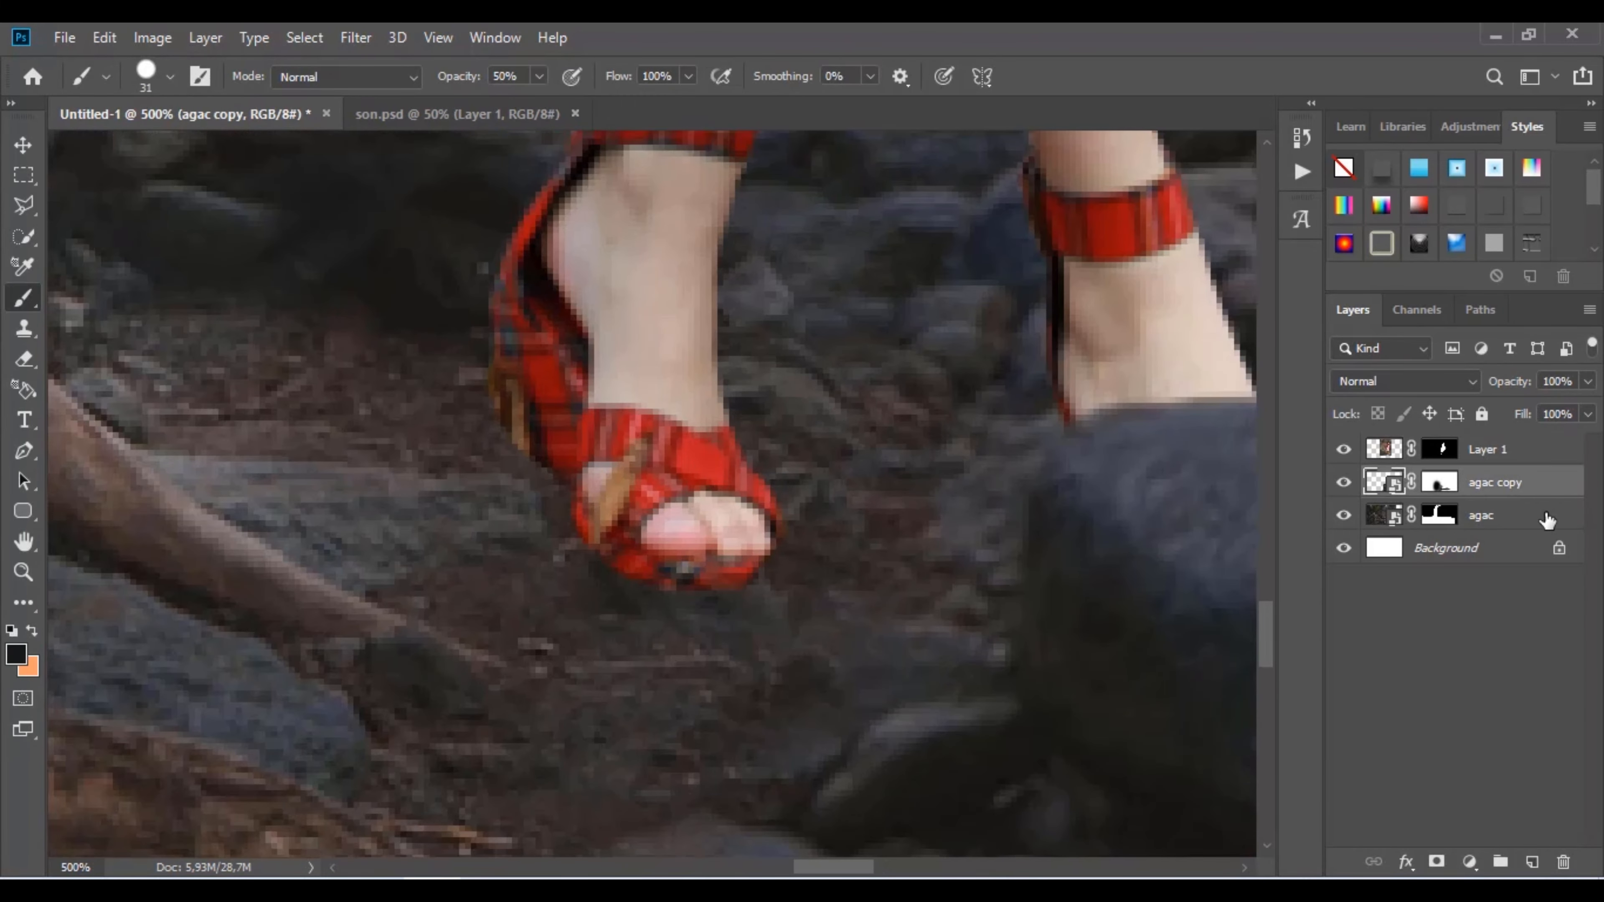
left_click(1525, 862)
Choose the shadow brush at 67 px and paint a dark contact shadow under the woman's visible sandal.
right_click(597, 341)
left_click(668, 720)
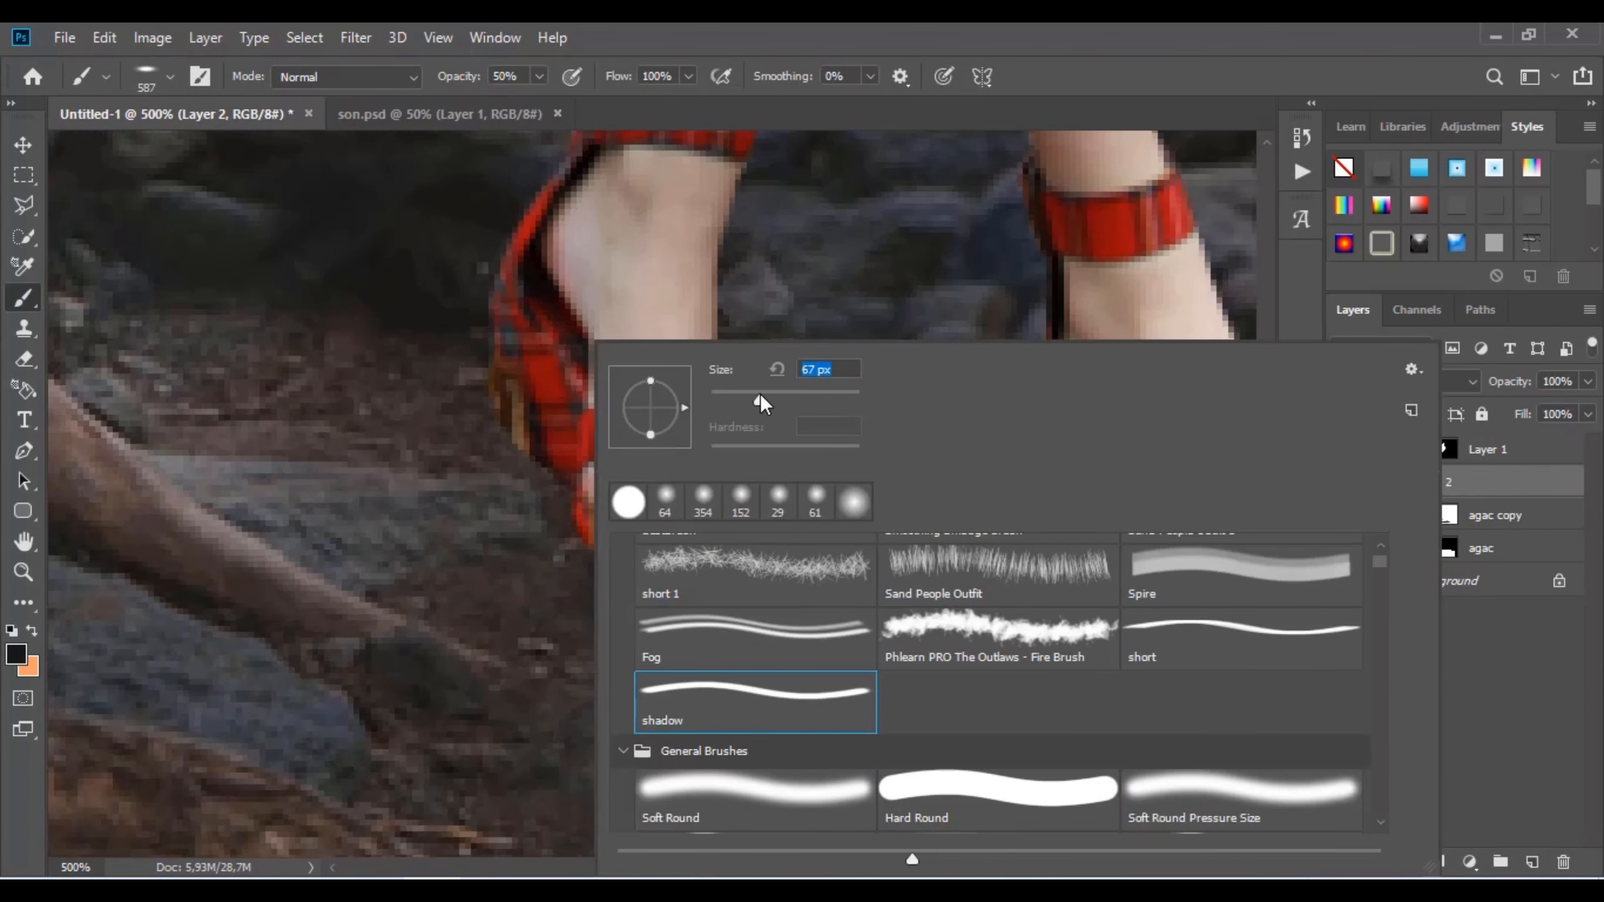
mouse_move(525, 446)
left_mouse_down()
mouse_move(537, 540)
mouse_move(599, 567)
mouse_move(655, 569)
left_mouse_up()
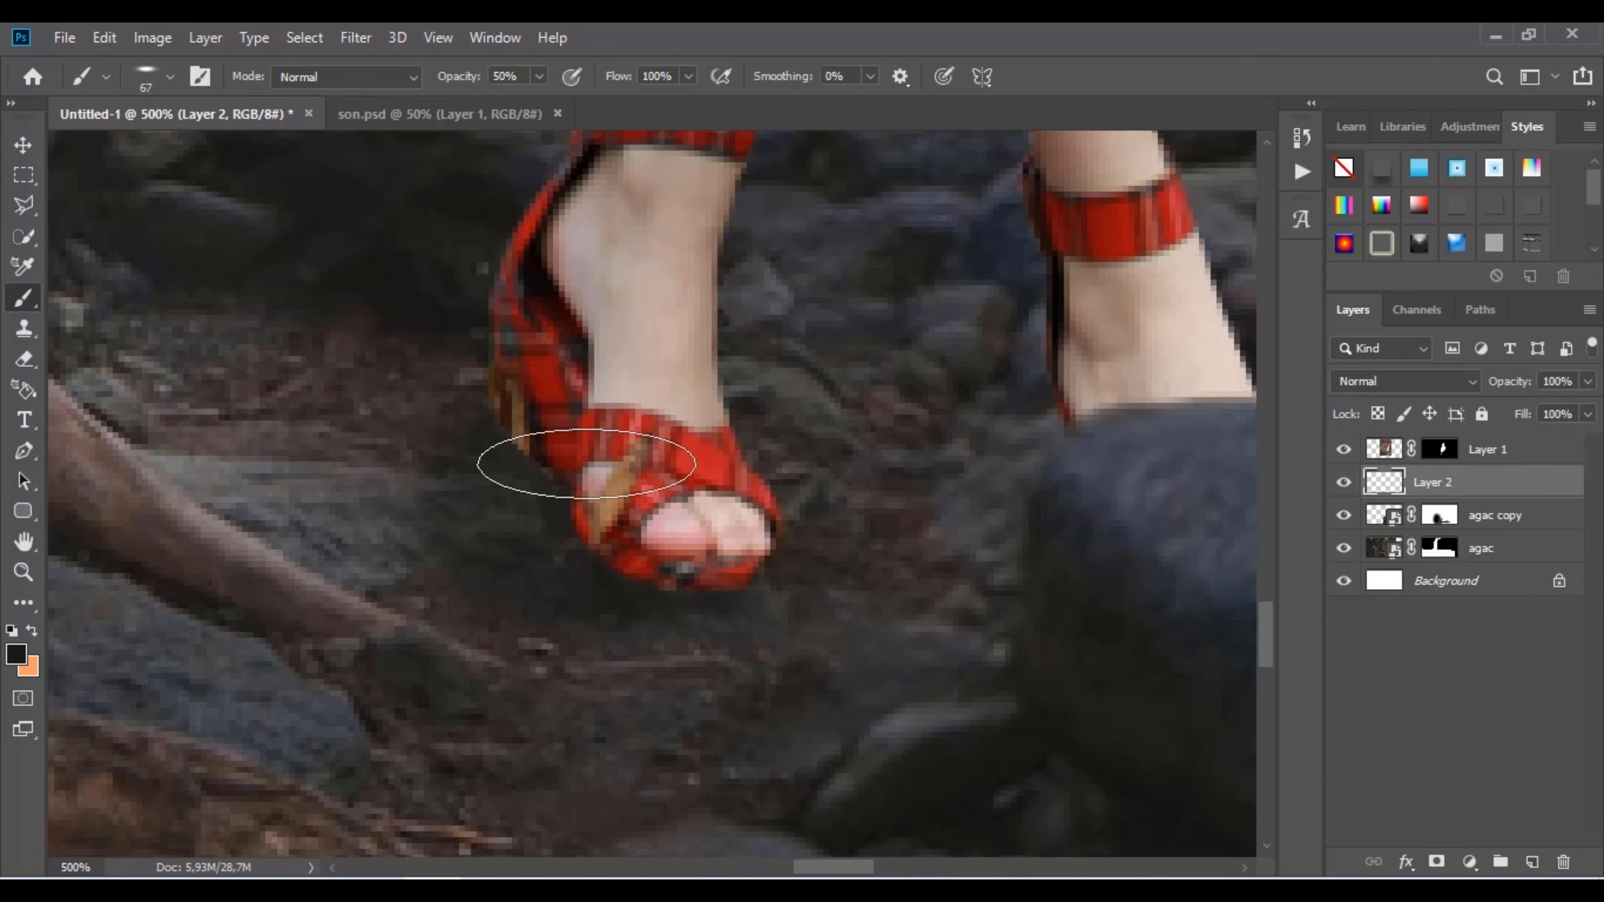
Set the contact-shadow layer, Layer 2, to Multiply blending at 36% opacity.
left_click(1421, 381)
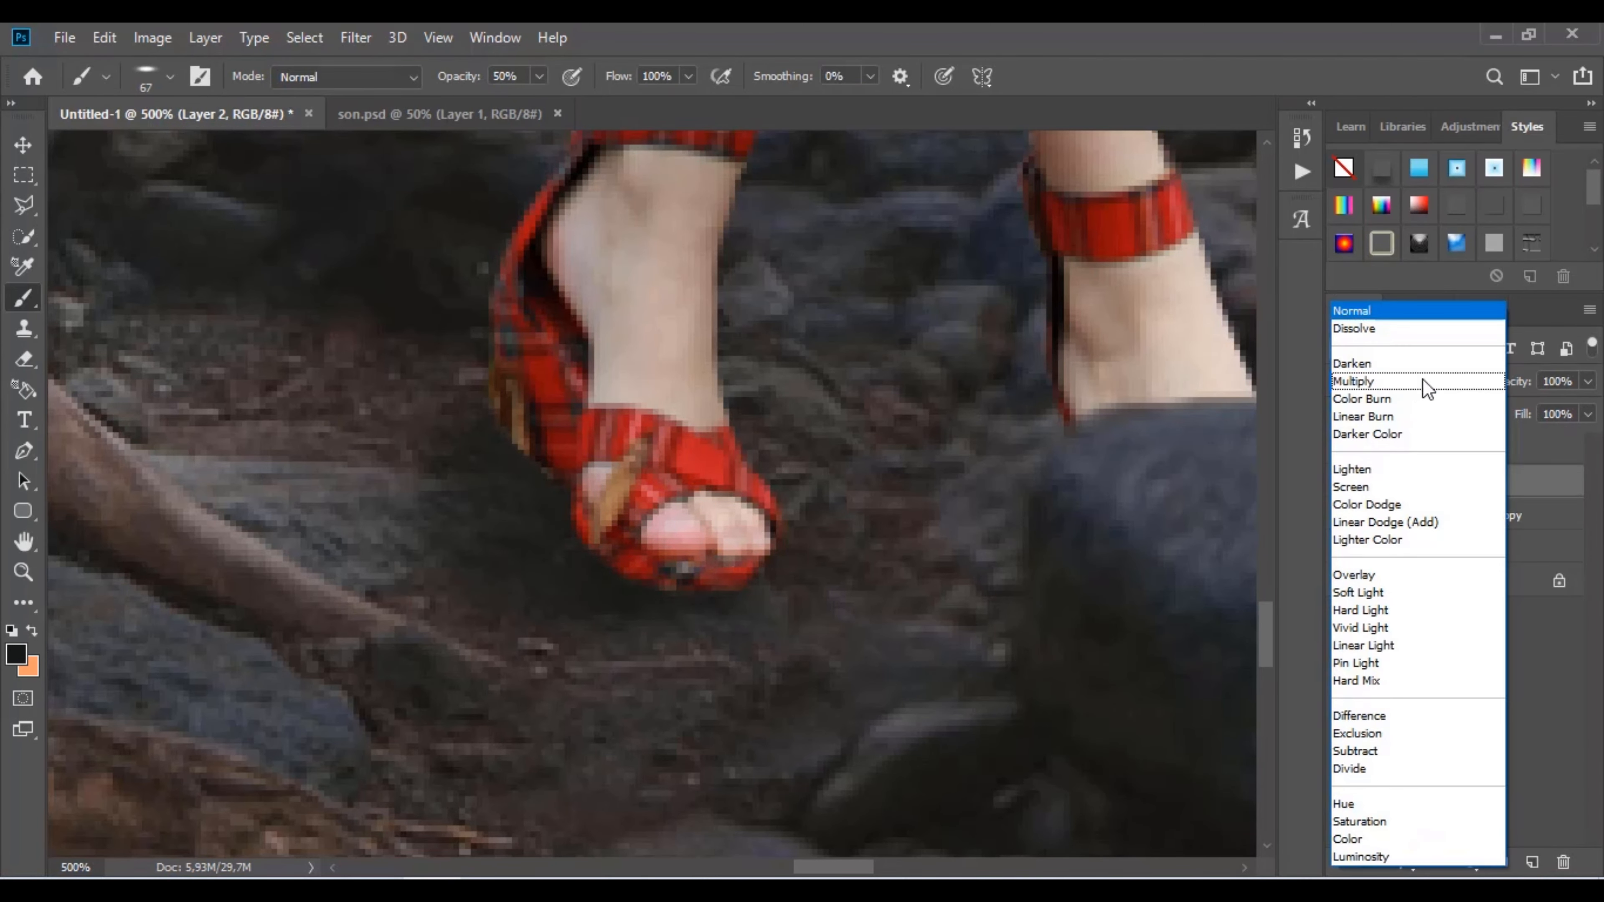
left_click(1408, 382)
mouse_move(1588, 381)
left_mouse_down()
mouse_move(1554, 414)
mouse_move(1514, 413)
left_mouse_up()
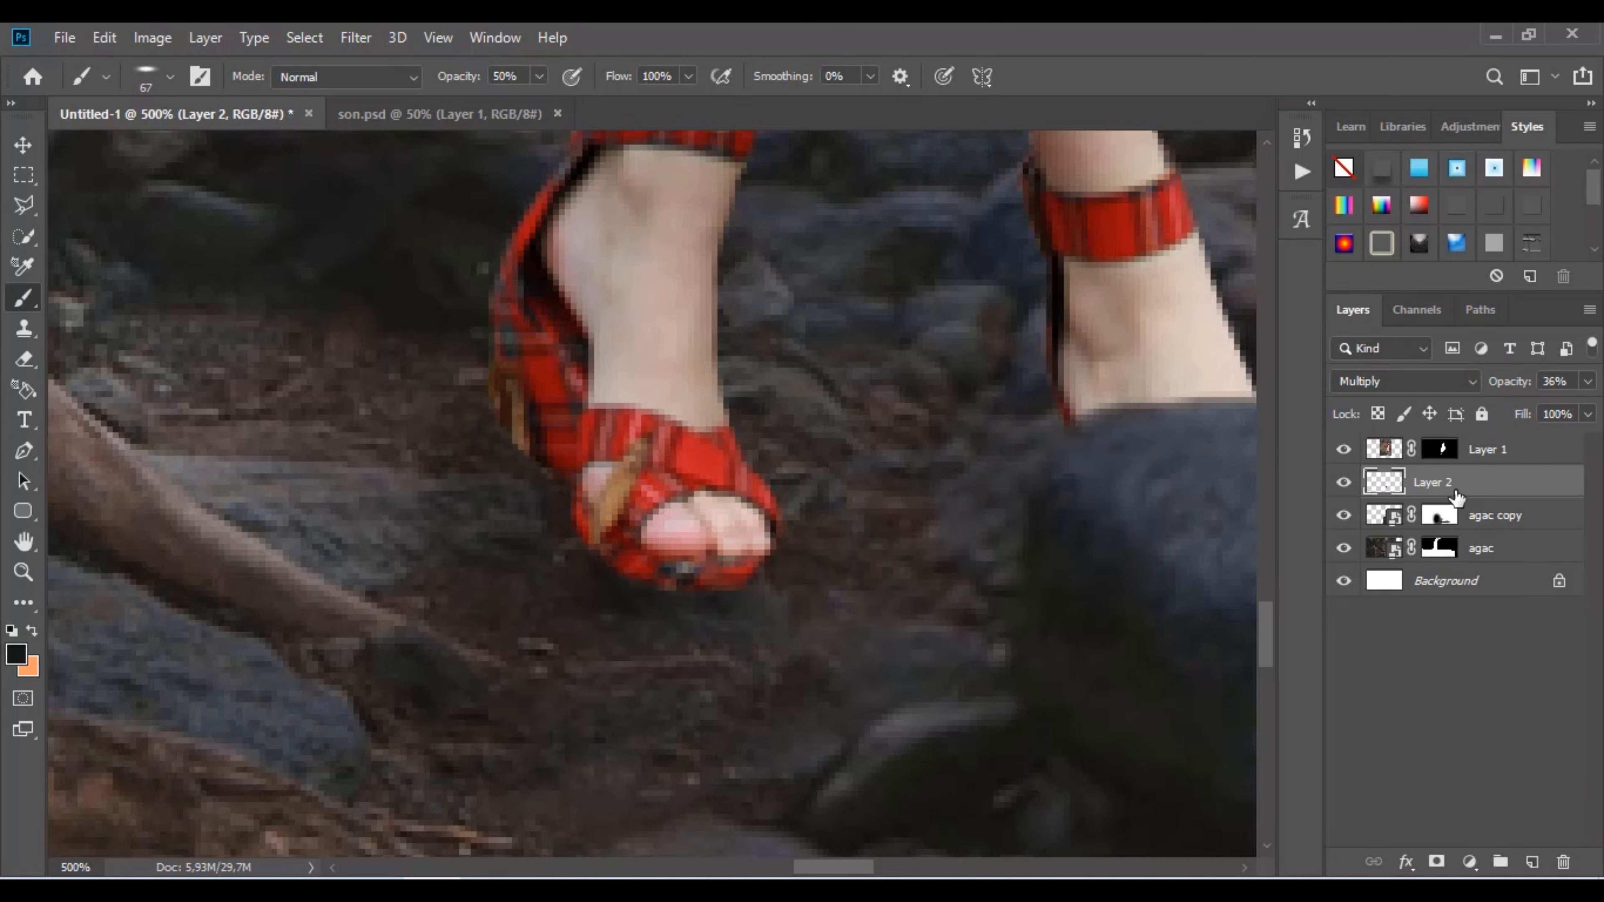
Deepen the contact shadow under the sandals on Layer 2 with the brush at 31 px, and set the layer's opacity to 59%.
mouse_move(1456, 493)
left_mouse_down()
mouse_move(1452, 525)
mouse_move(1445, 474)
left_mouse_up()
right_click(1010, 419)
left_click_drag(903, 402, 896, 402)
left_click(543, 492)
left_click_drag(1588, 386, 1542, 417)
left_click(625, 568)
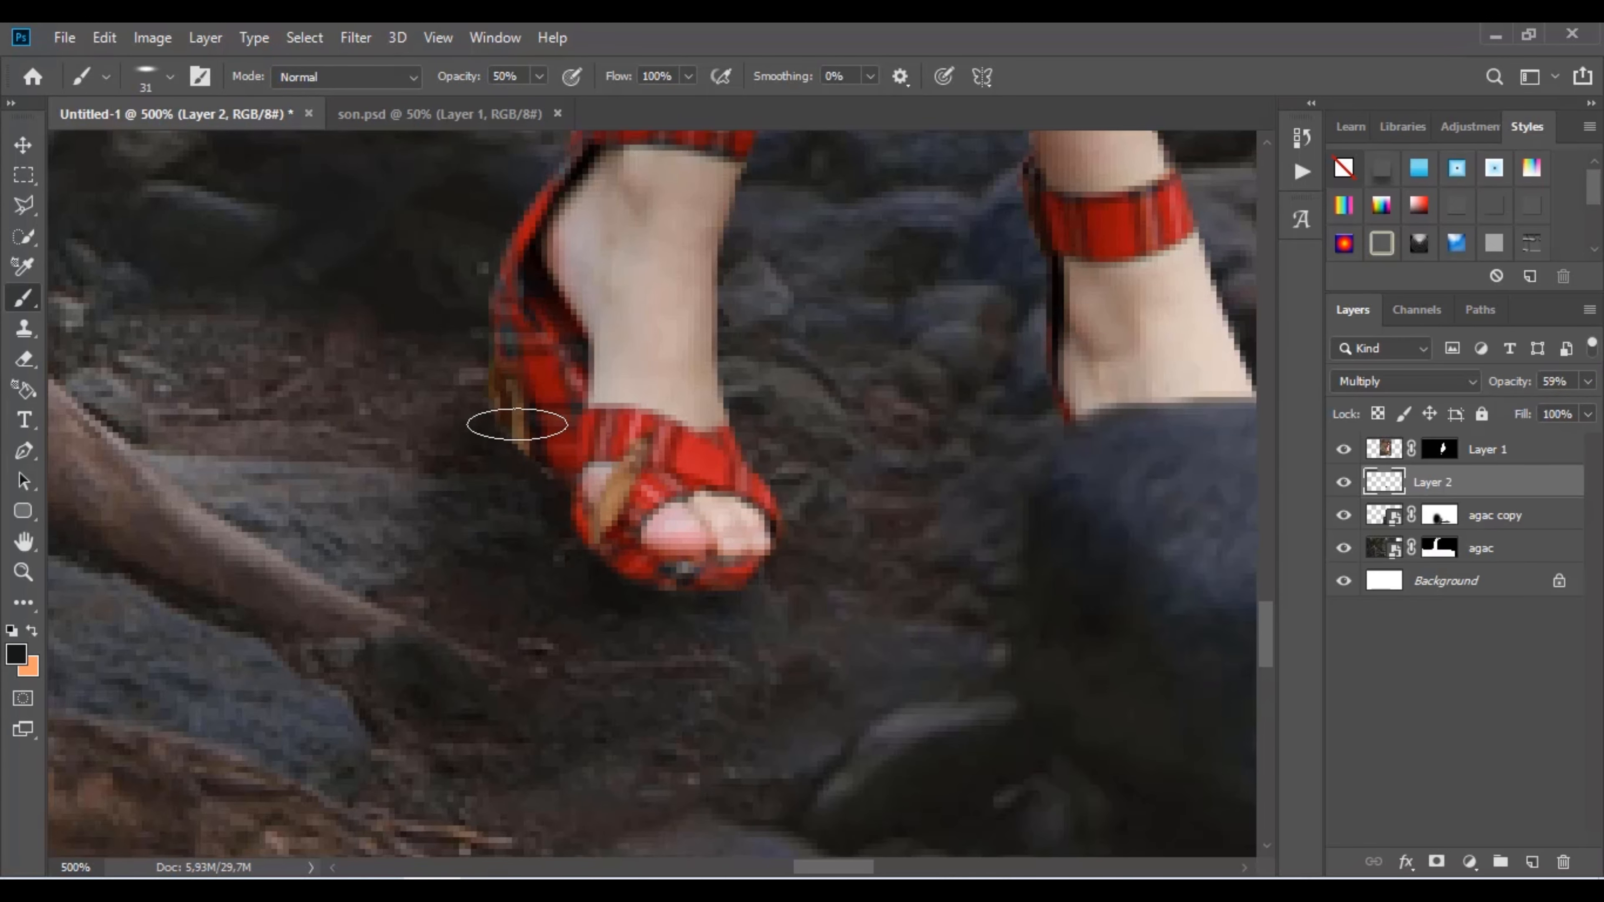
mouse_move(1051, 429)
left_mouse_down()
mouse_move(1063, 463)
mouse_move(1085, 429)
left_mouse_up()
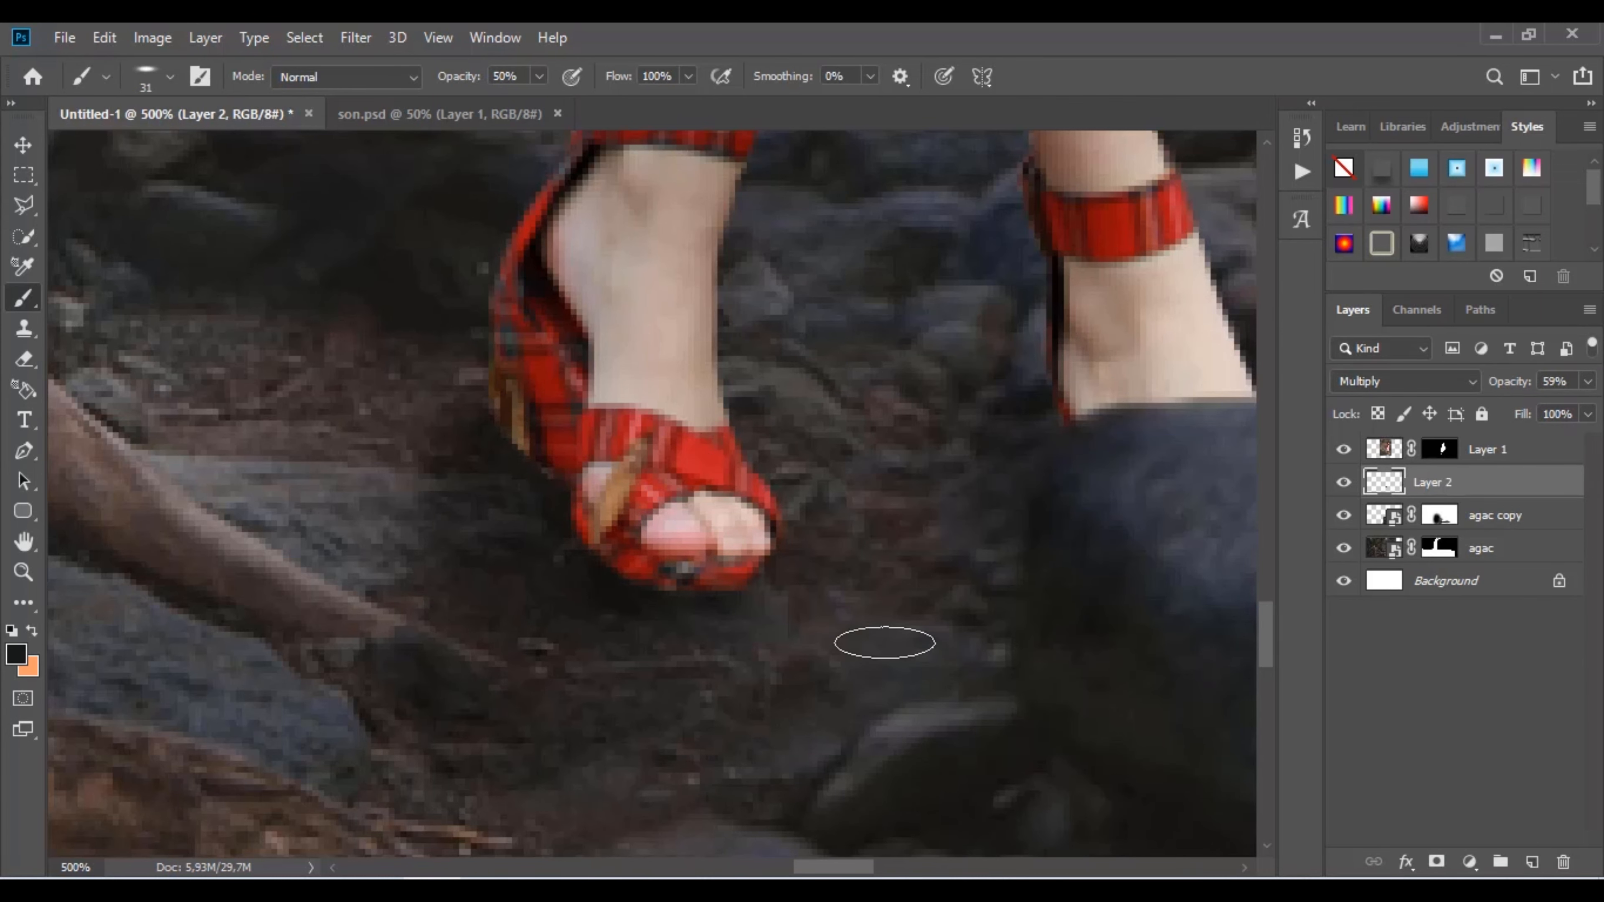
Move the wolf layer, Layer 2 copy, beneath the agac layer and shift the wolf slightly left behind the tree.
scroll(683, 545, "down", 7)
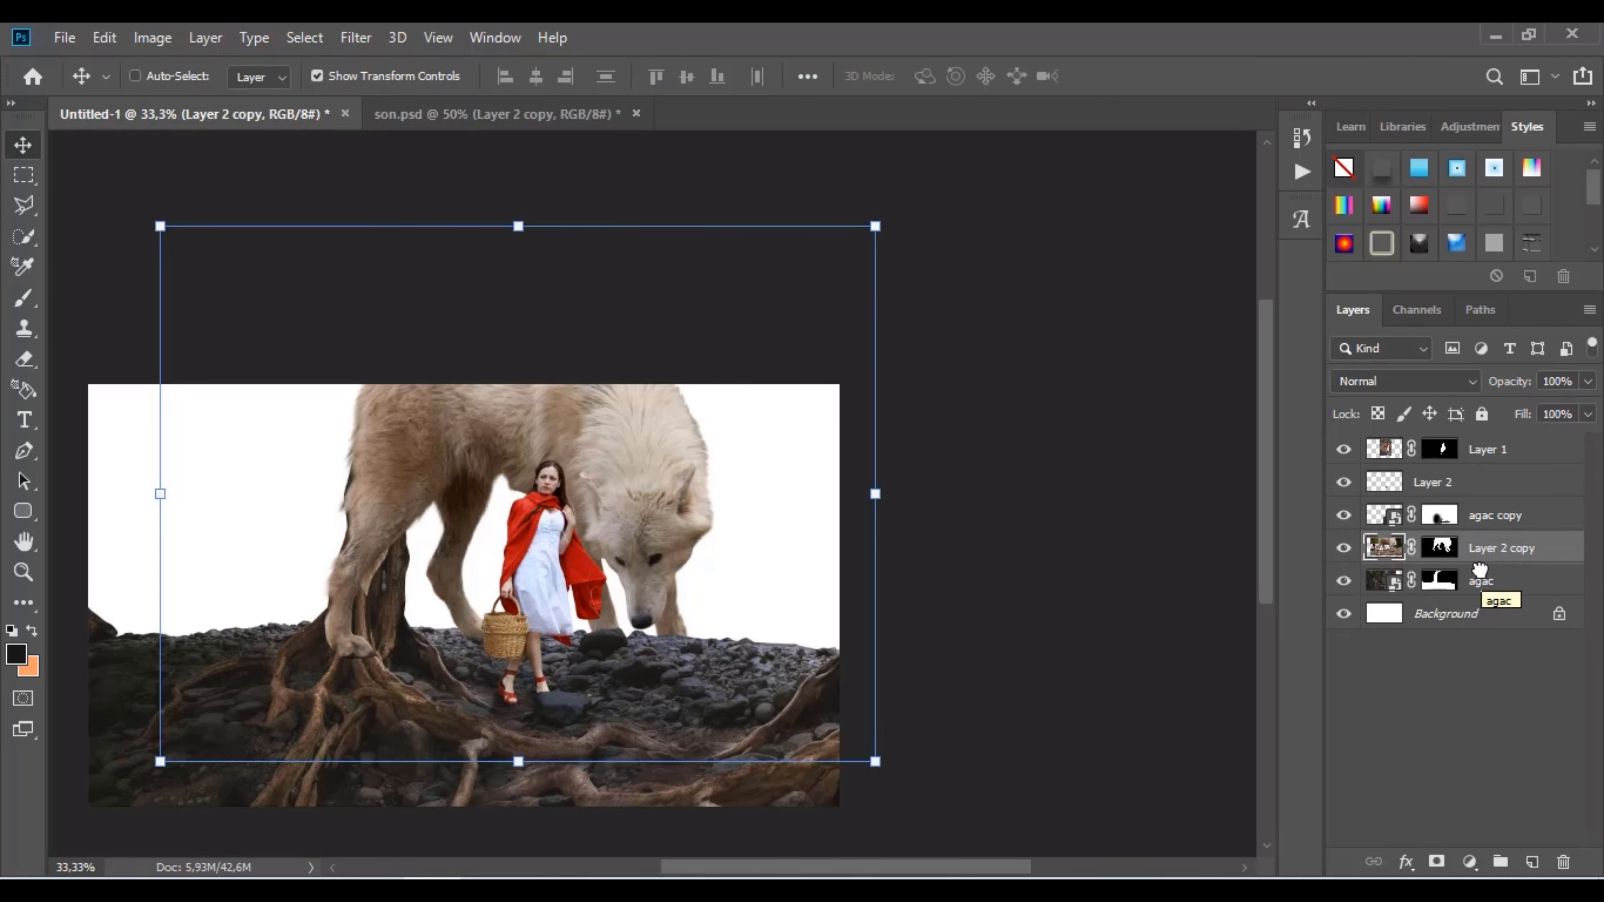
mouse_move(1480, 571)
left_mouse_down()
mouse_move(1493, 571)
mouse_move(1481, 591)
left_mouse_up()
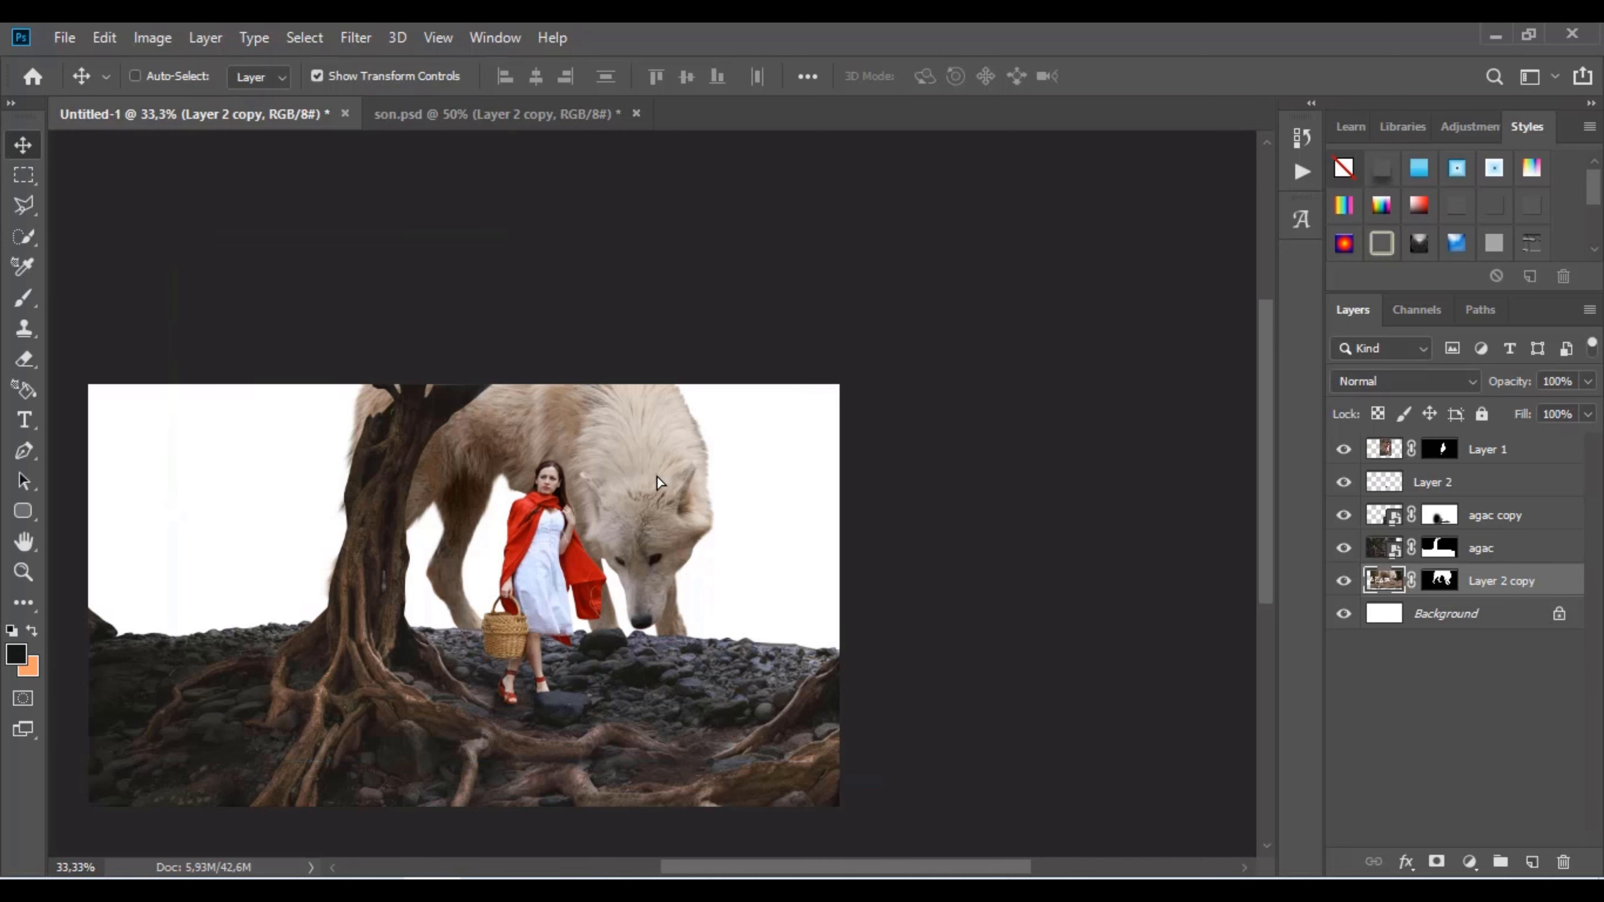
left_click_drag(657, 477, 619, 477)
Duplicate the agac copy layer directly above the Background and position it so a second tree stands right of the wolf.
left_click(1502, 555)
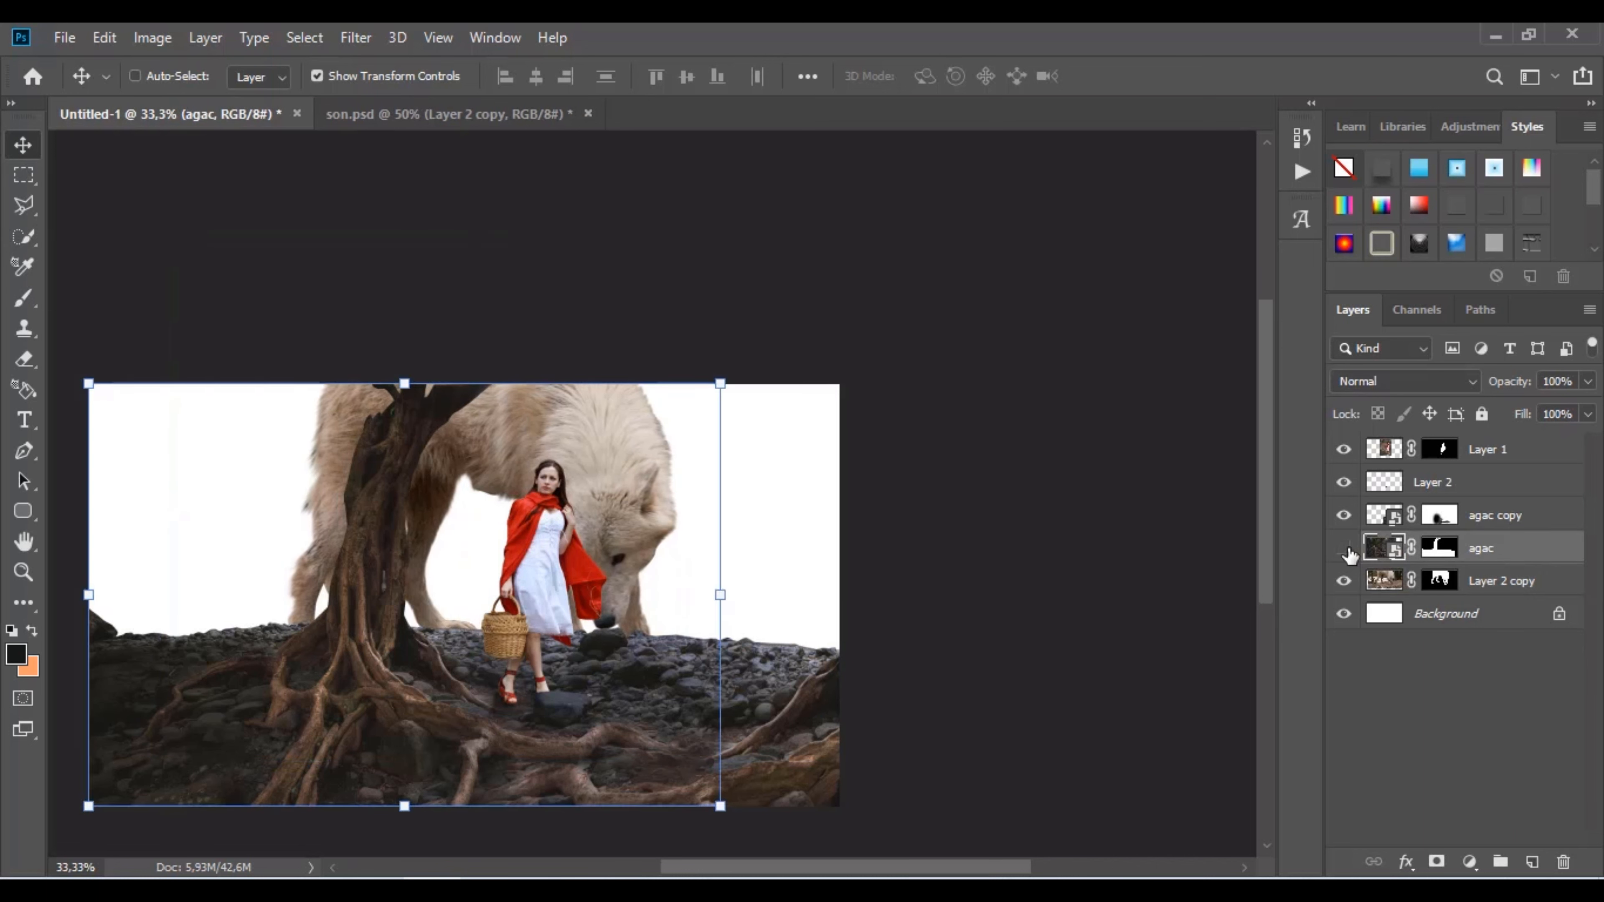
left_click(1345, 550)
left_click(1345, 549)
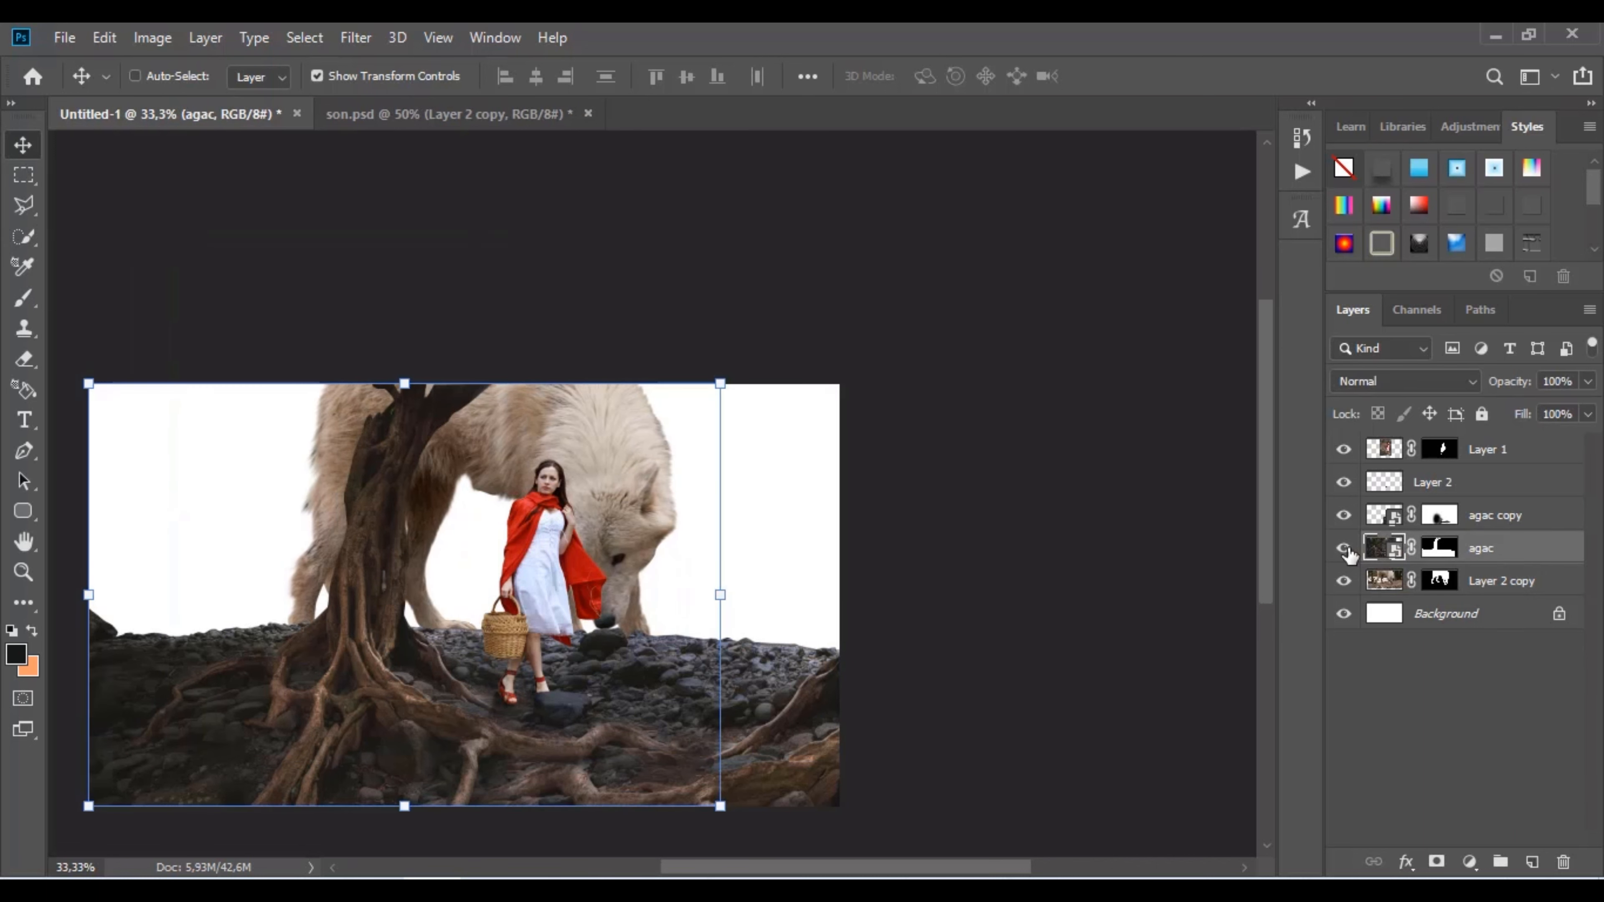
left_click(1344, 515)
left_click(1345, 516)
left_click_drag(1489, 527, 1512, 628)
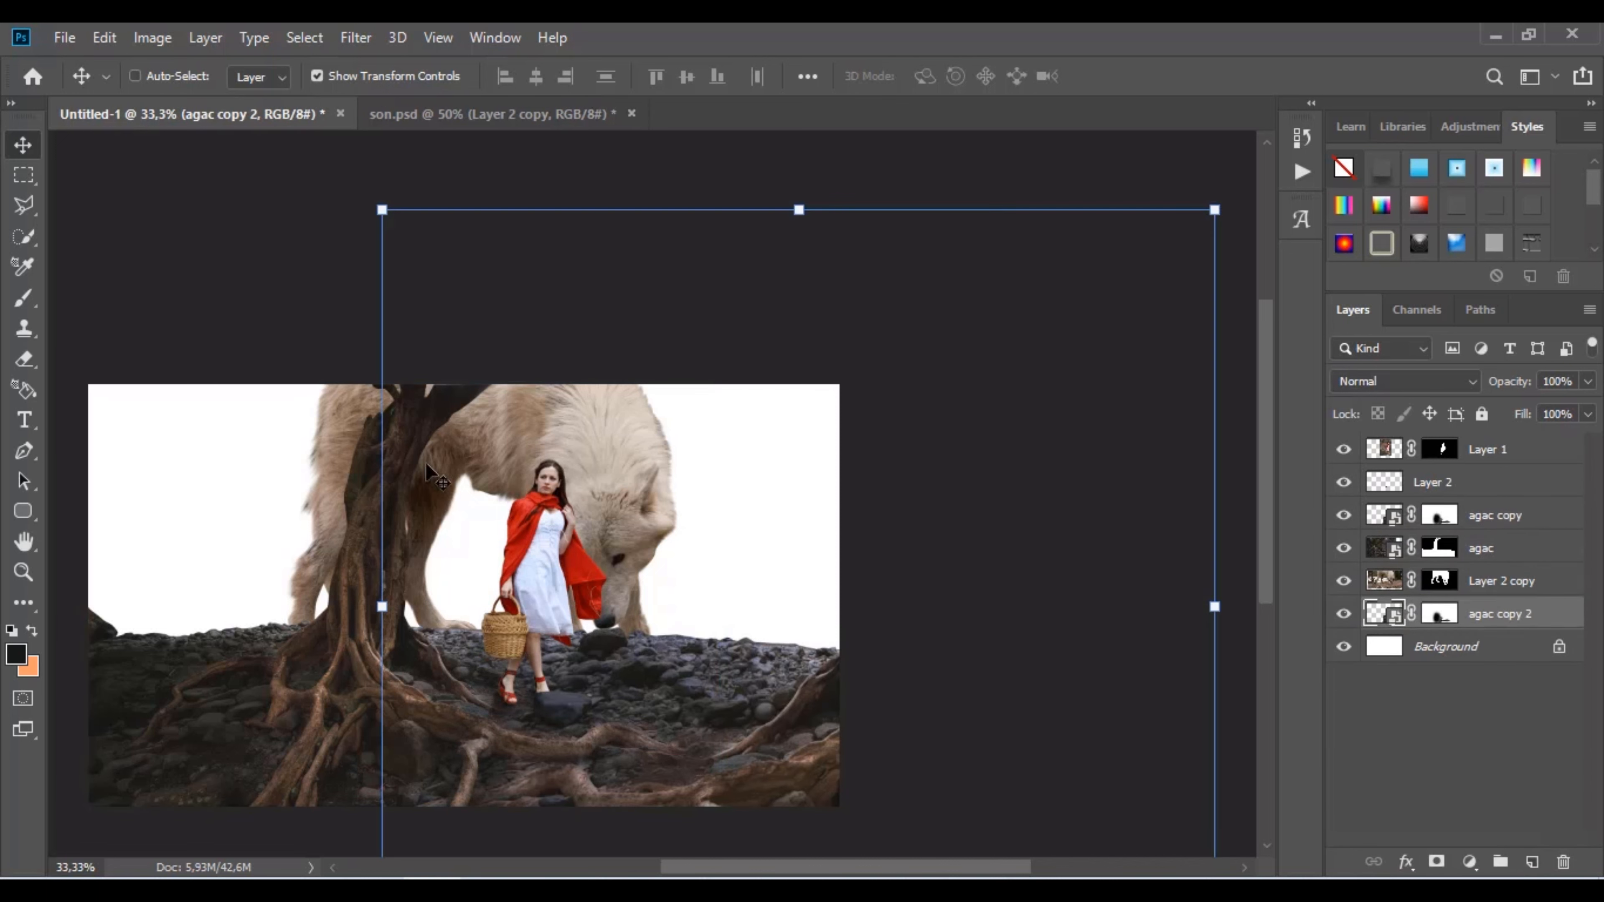
left_click_drag(679, 654, 519, 629)
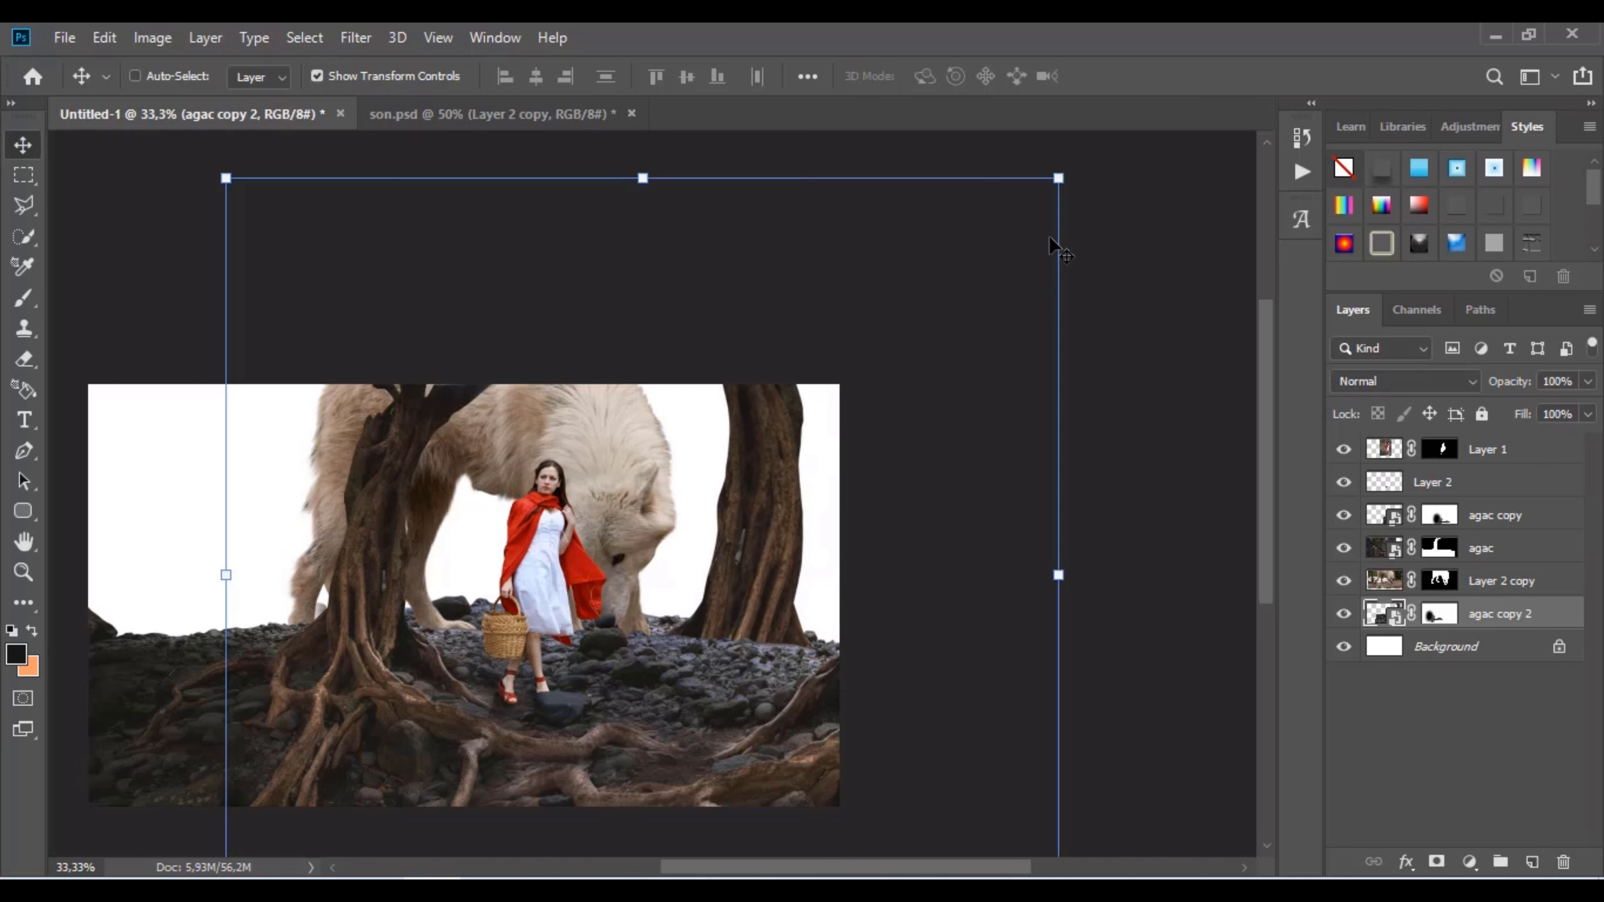
Try to tilt the second tree on agac copy 2 about 12 degrees counter-clockwise and reposition it.
left_click_drag(1059, 178, 638, 502)
key("ctrl+minus")
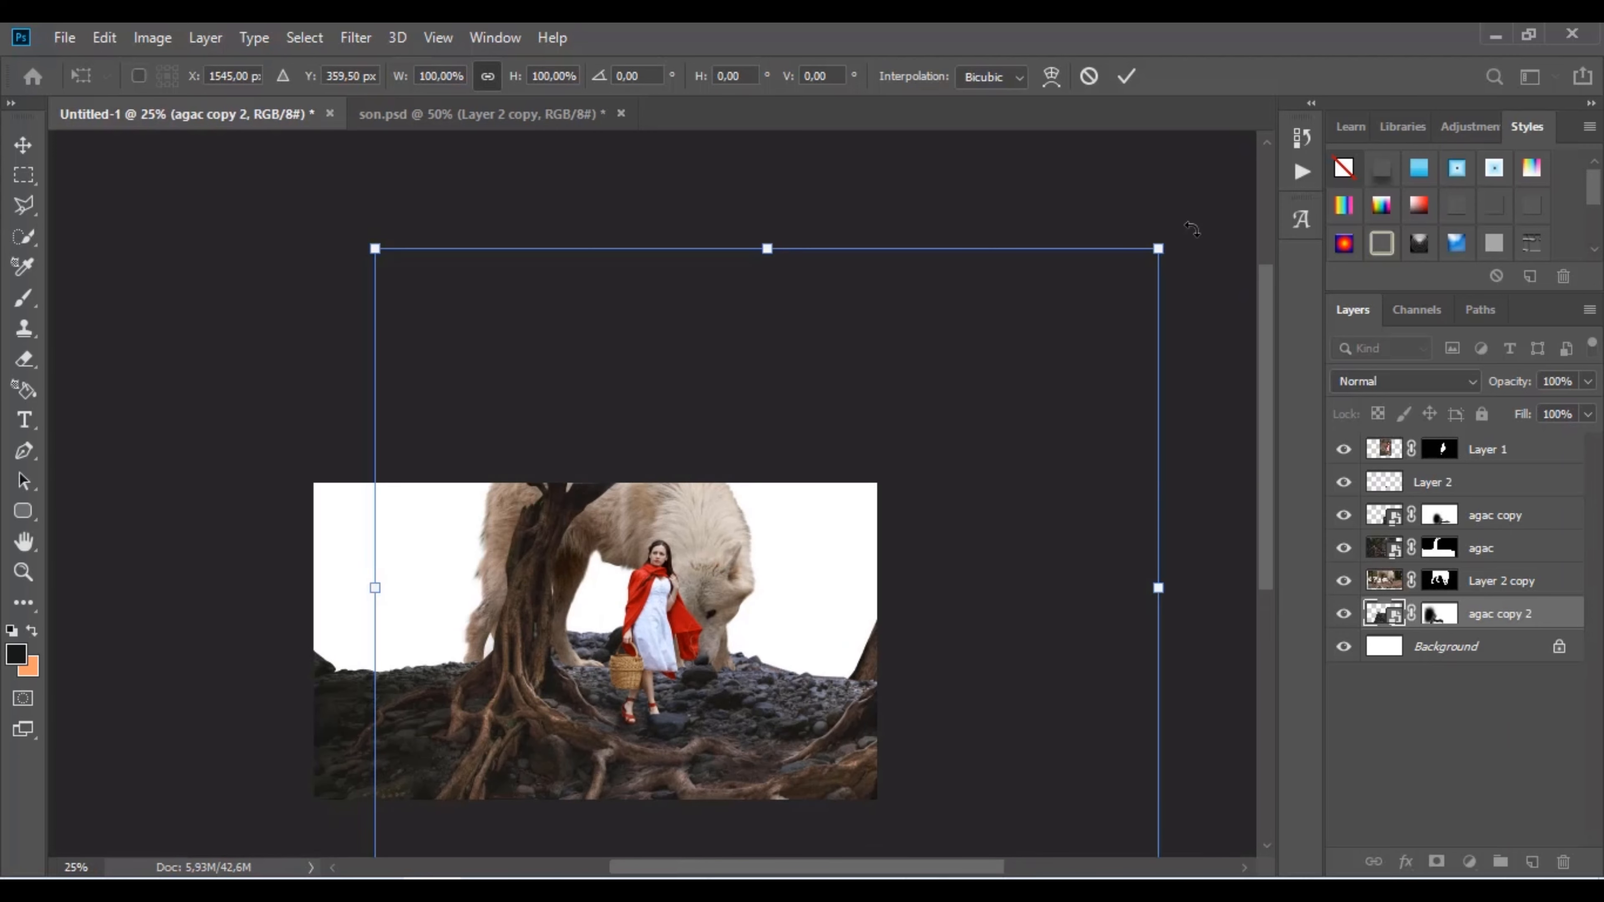
left_click_drag(1192, 222, 1098, 159)
left_click_drag(889, 500, 918, 478)
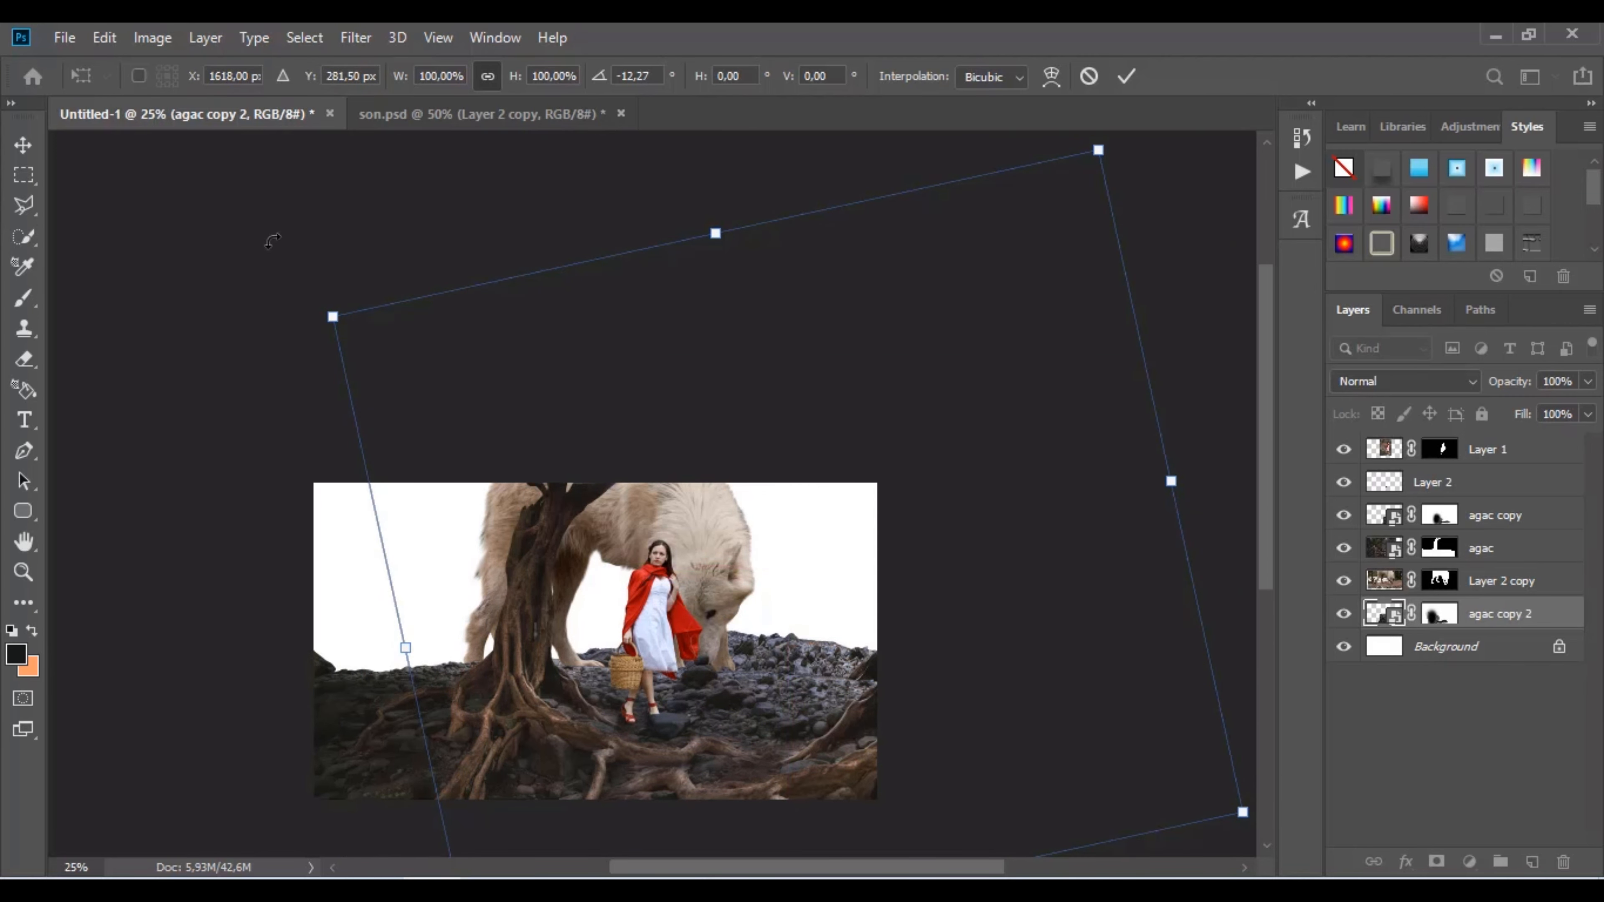
left_click(25, 183)
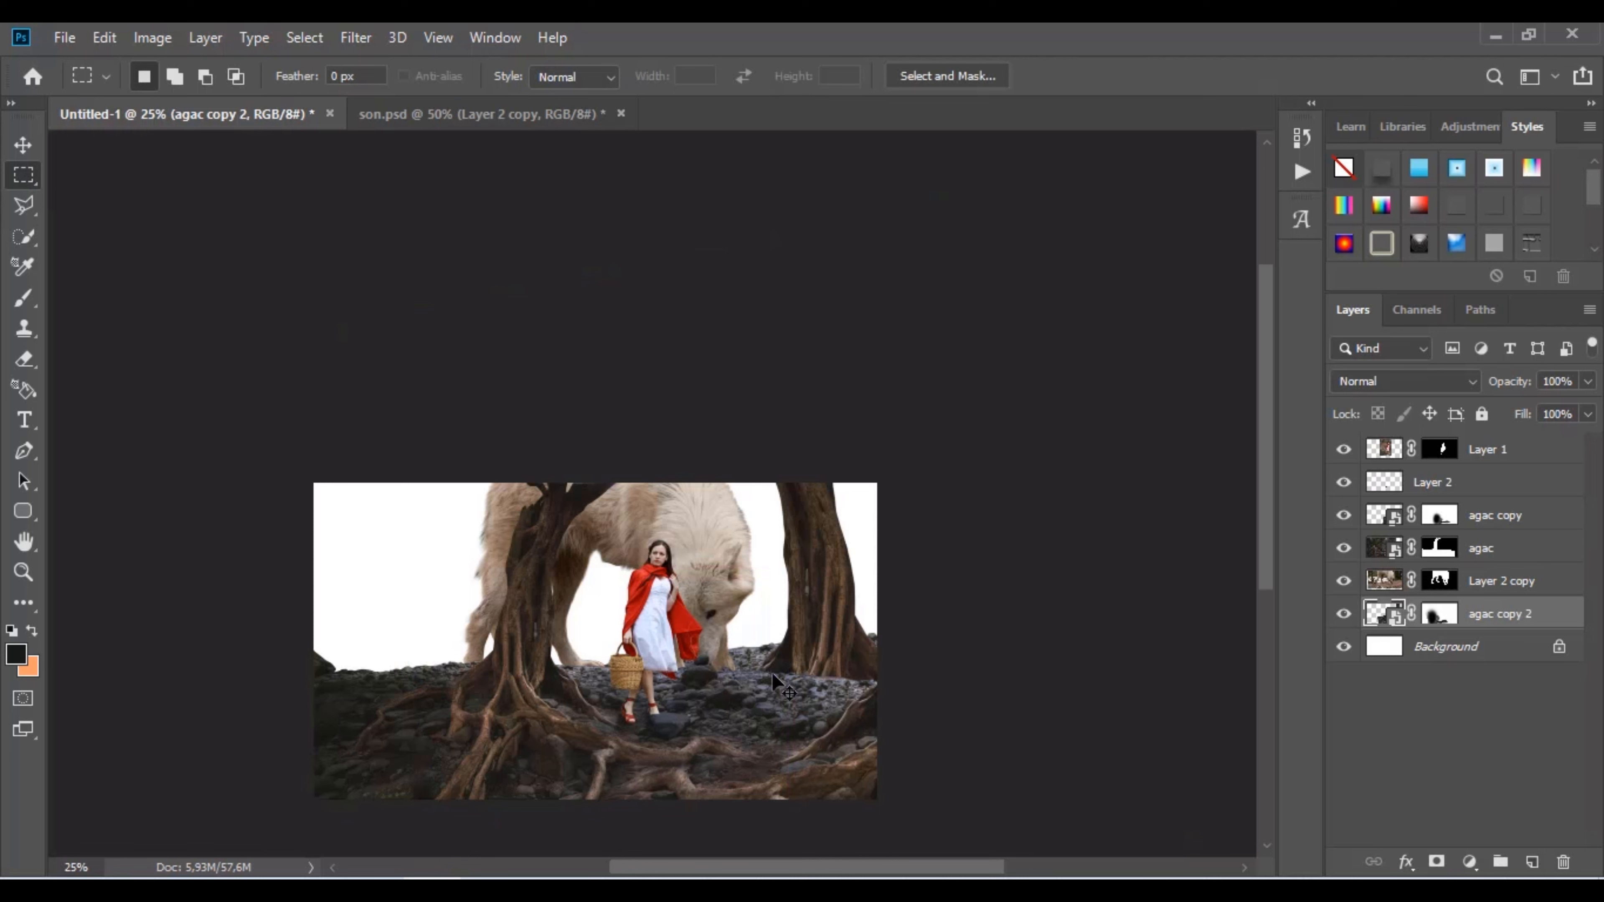
Move the second tree on agac copy 2 closer to the image's right edge.
key("v")
mouse_move(812, 531)
left_mouse_down()
mouse_move(854, 552)
mouse_move(849, 576)
left_mouse_up()
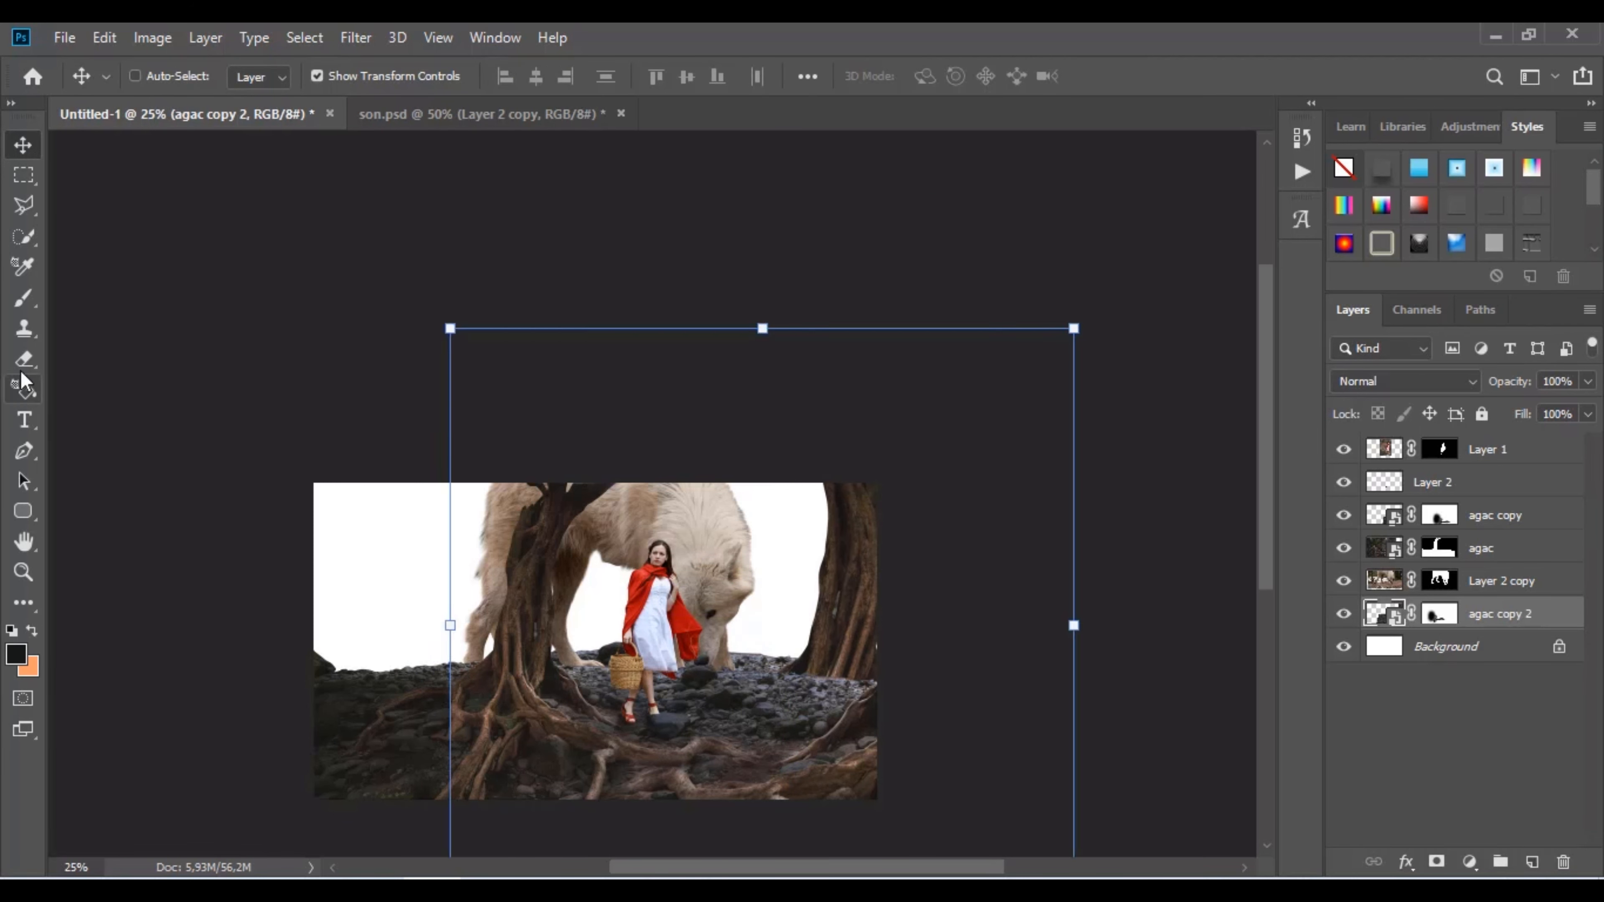
Paint black on agac copy 2's mask with a 149 px Hard Round brush at 100% opacity to hide the second tree.
key("b")
left_click(1436, 614)
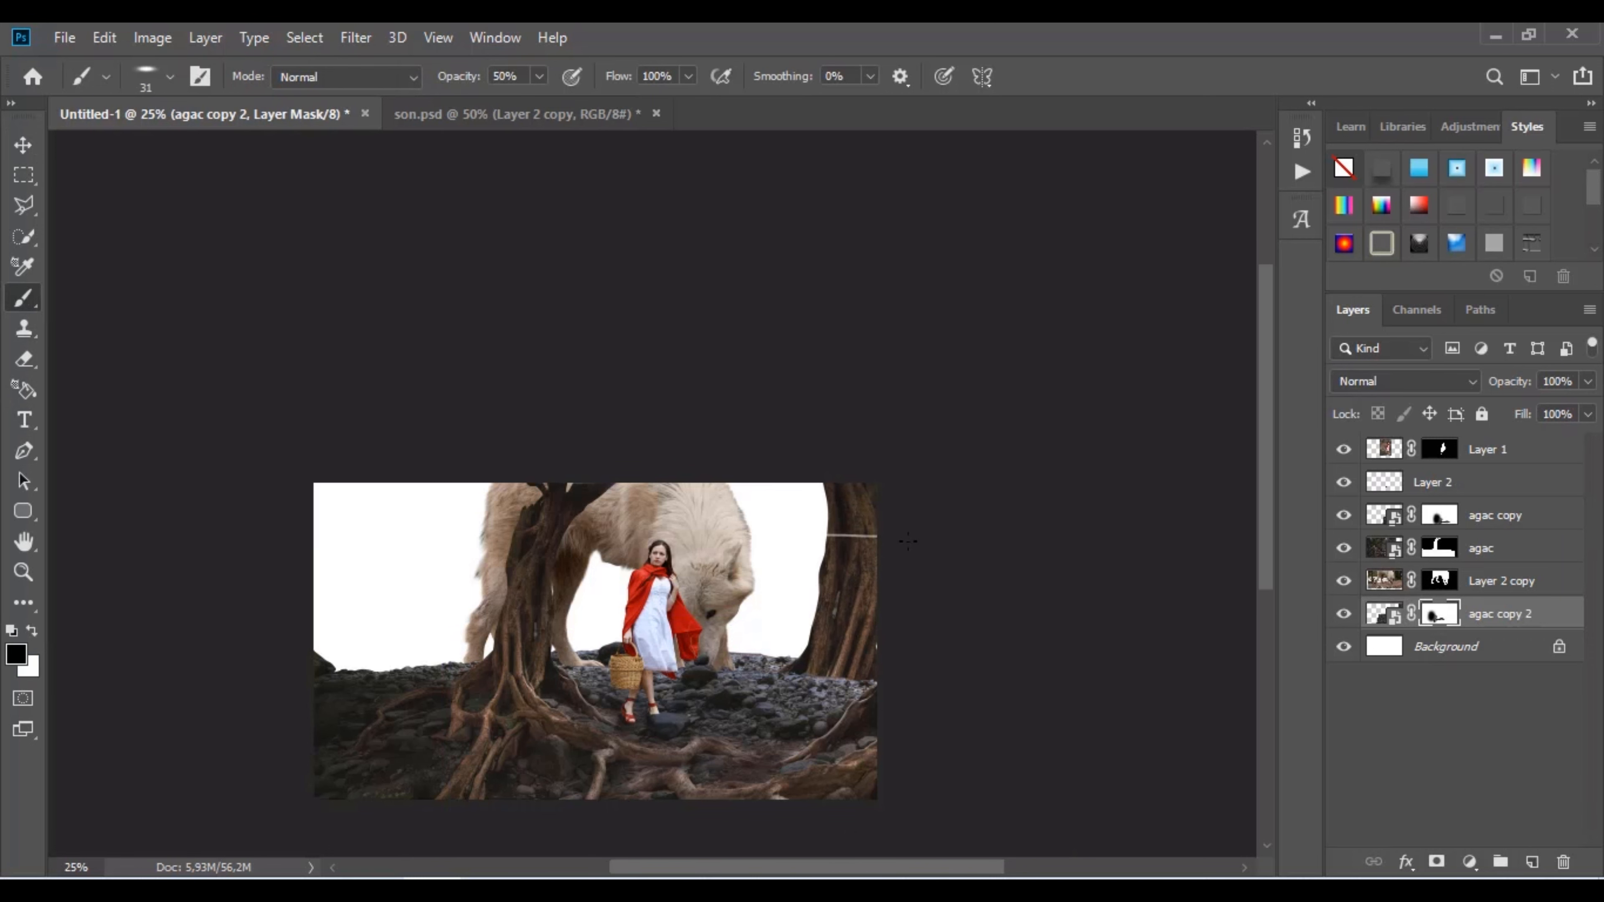
key("ctrl+plus")
key("ctrl+plus")
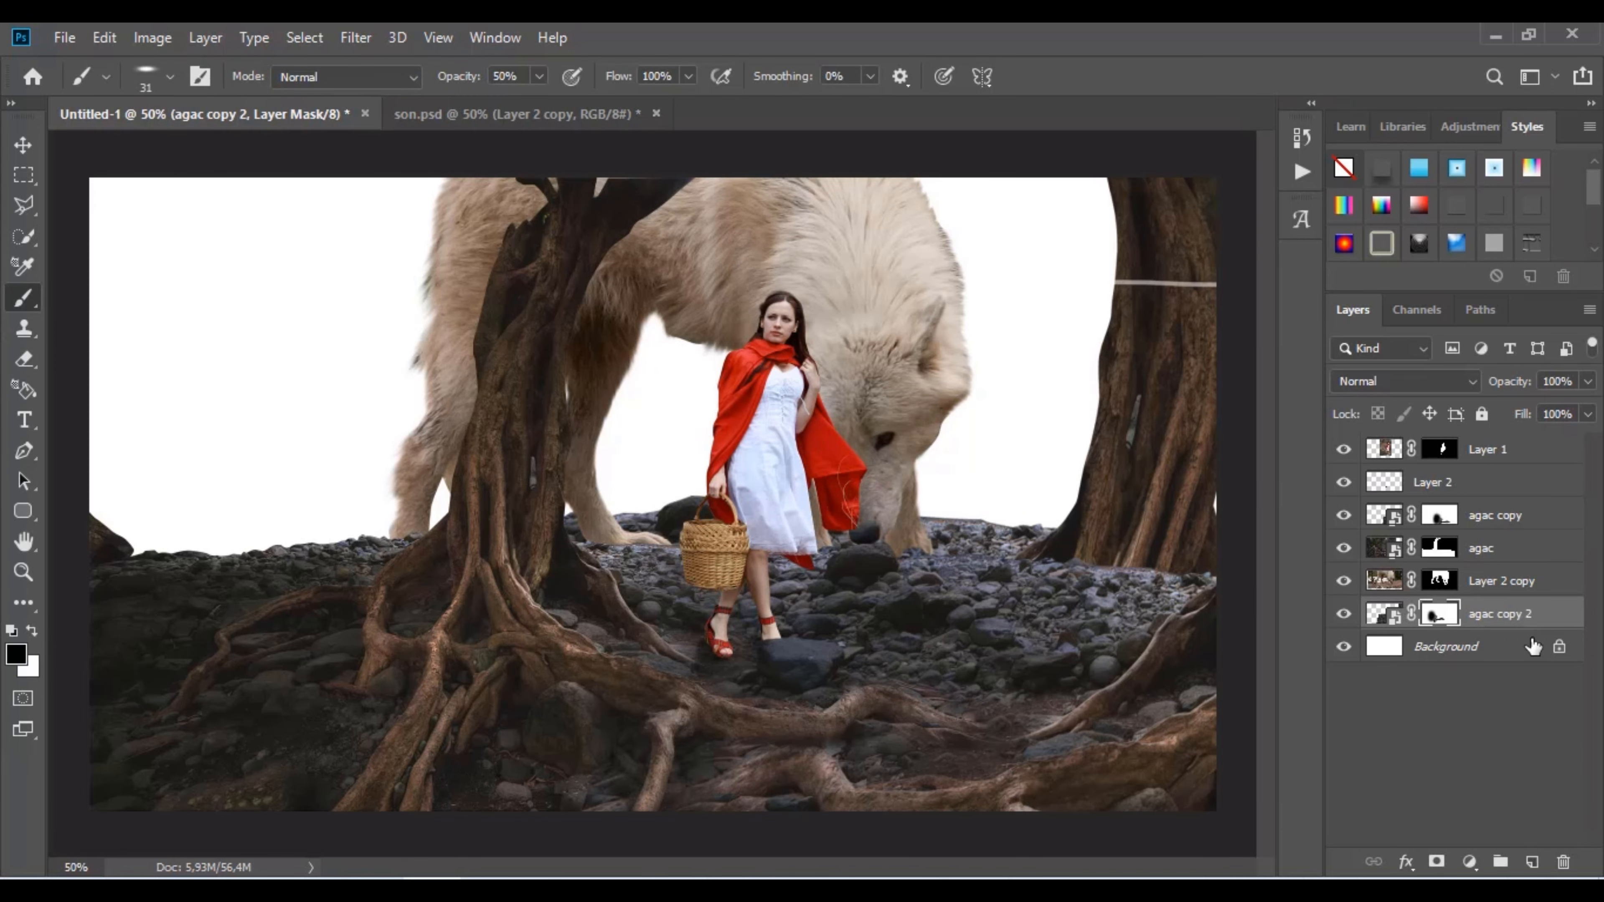
left_click(1343, 613)
left_click(1342, 614)
right_click(222, 361)
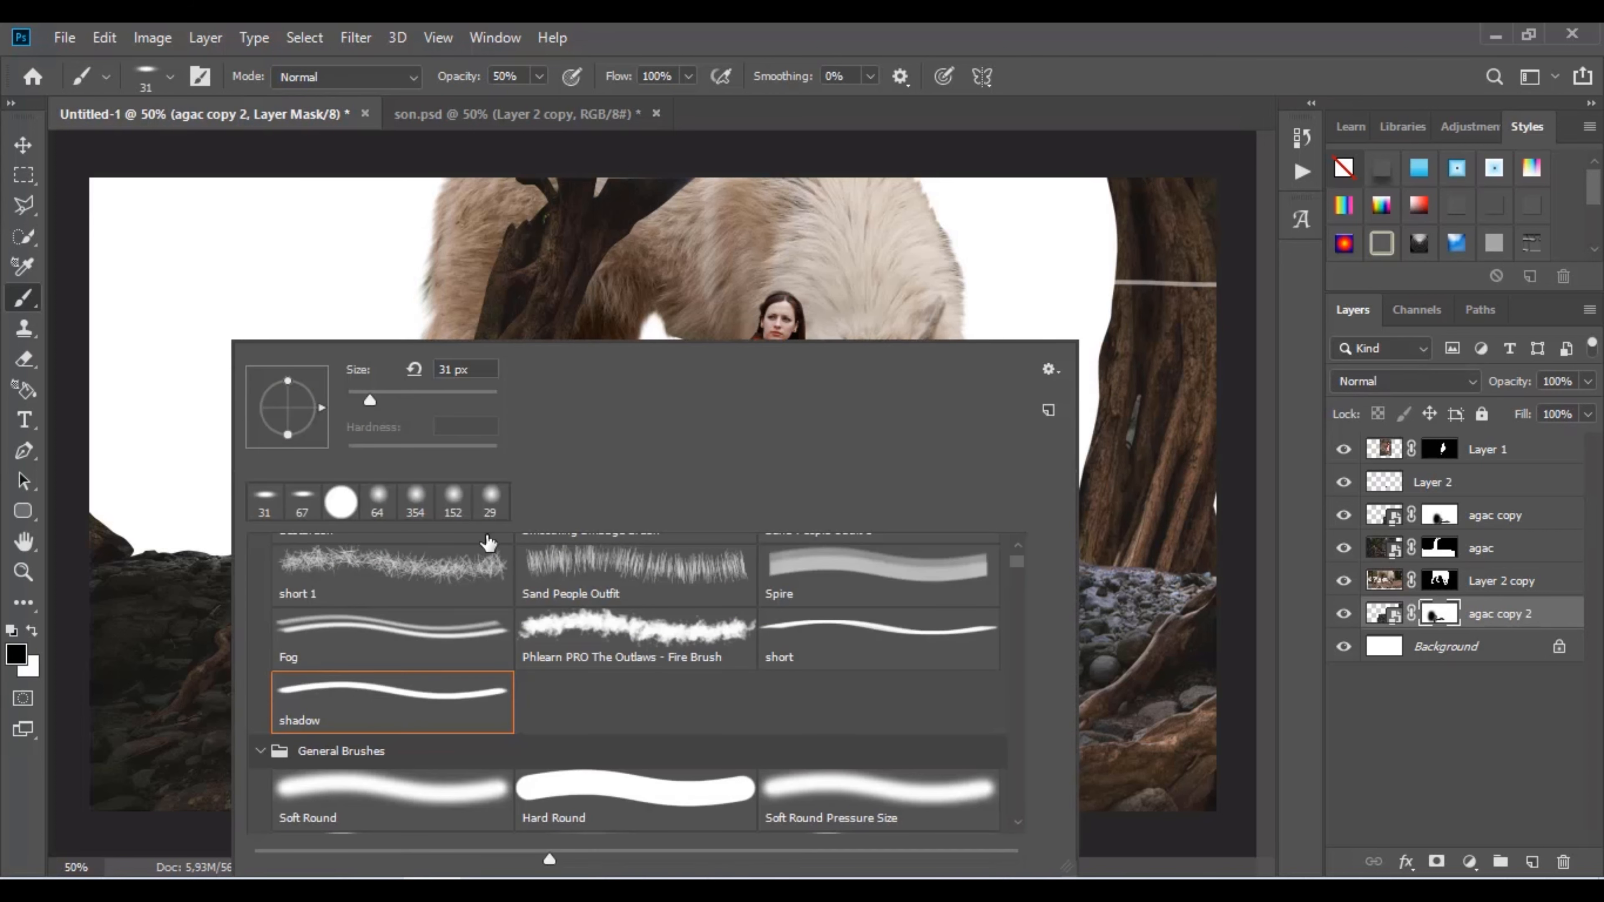
left_click(635, 793)
key("Return")
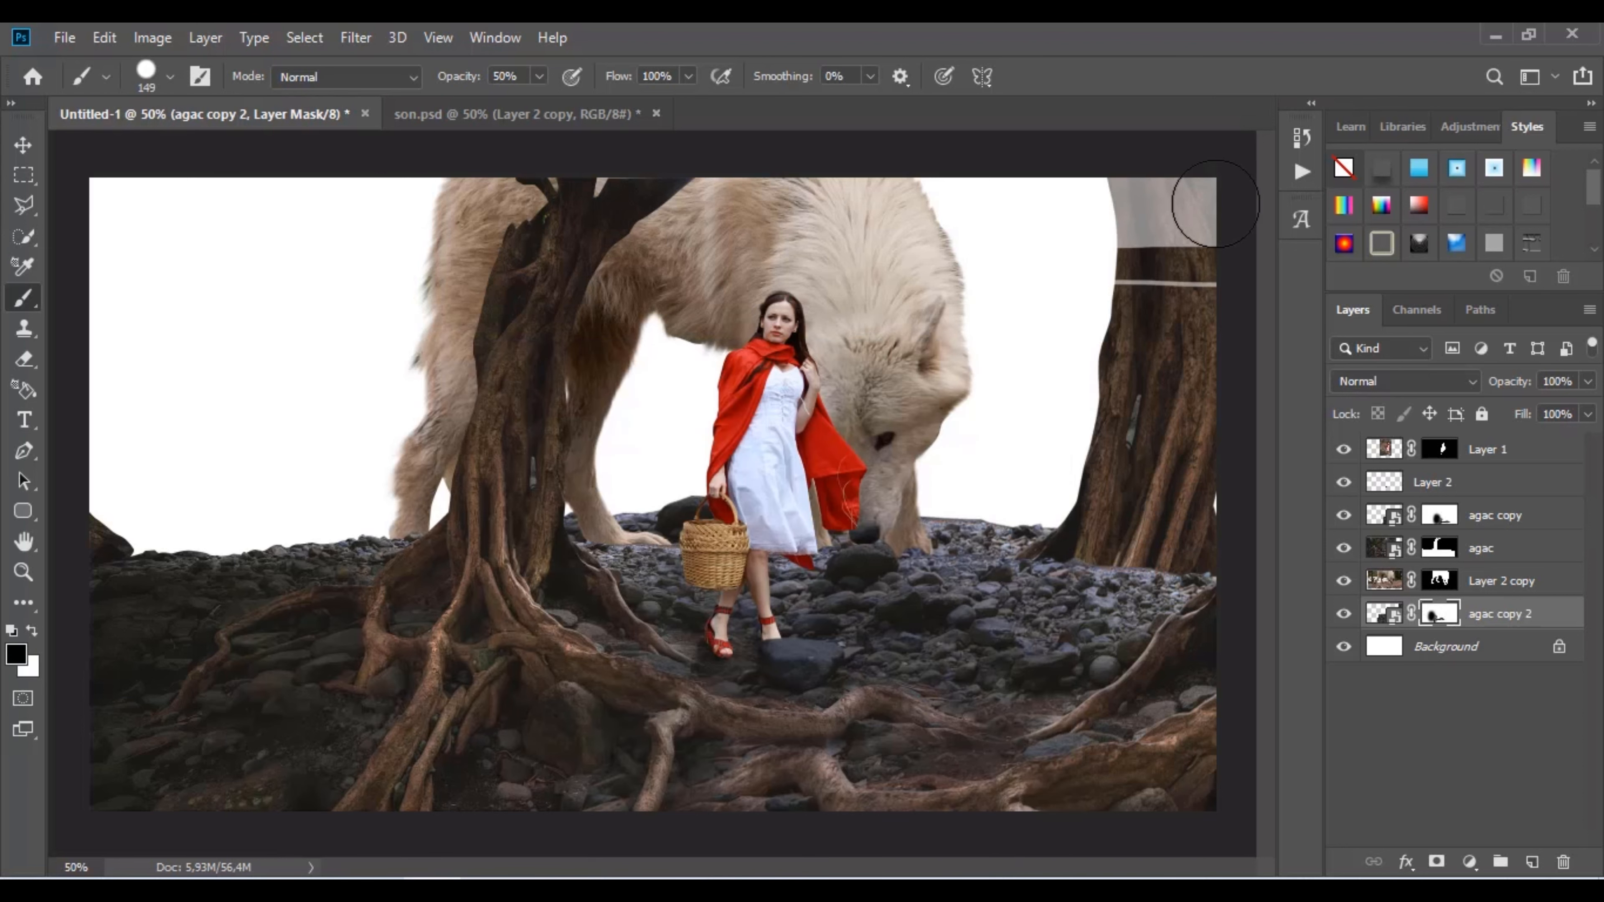
left_click(539, 77)
mouse_move(1035, 189)
left_mouse_down()
mouse_move(1068, 206)
mouse_move(1204, 276)
mouse_move(1063, 440)
mouse_move(1063, 484)
mouse_move(1249, 509)
mouse_move(1199, 337)
mouse_move(1246, 443)
mouse_move(1115, 500)
mouse_move(1070, 488)
mouse_move(1236, 523)
mouse_move(1058, 512)
left_mouse_up()
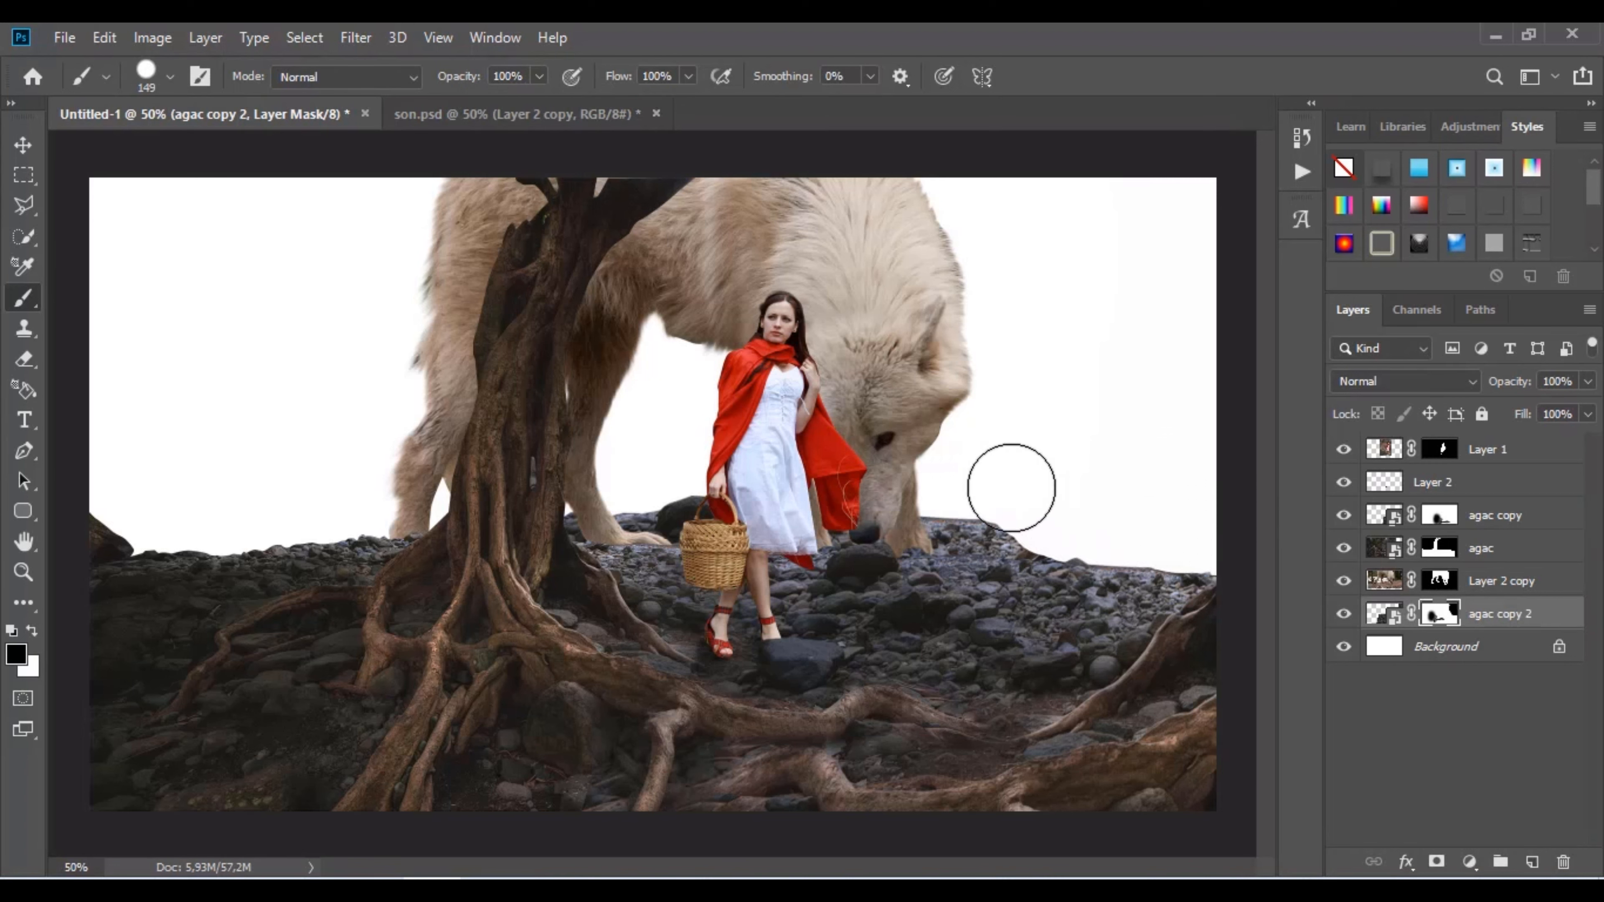
Scale the wolf on Layer 2 copy down to about 50% and place it on the horizon left of the tree.
left_click(226, 462, "alt")
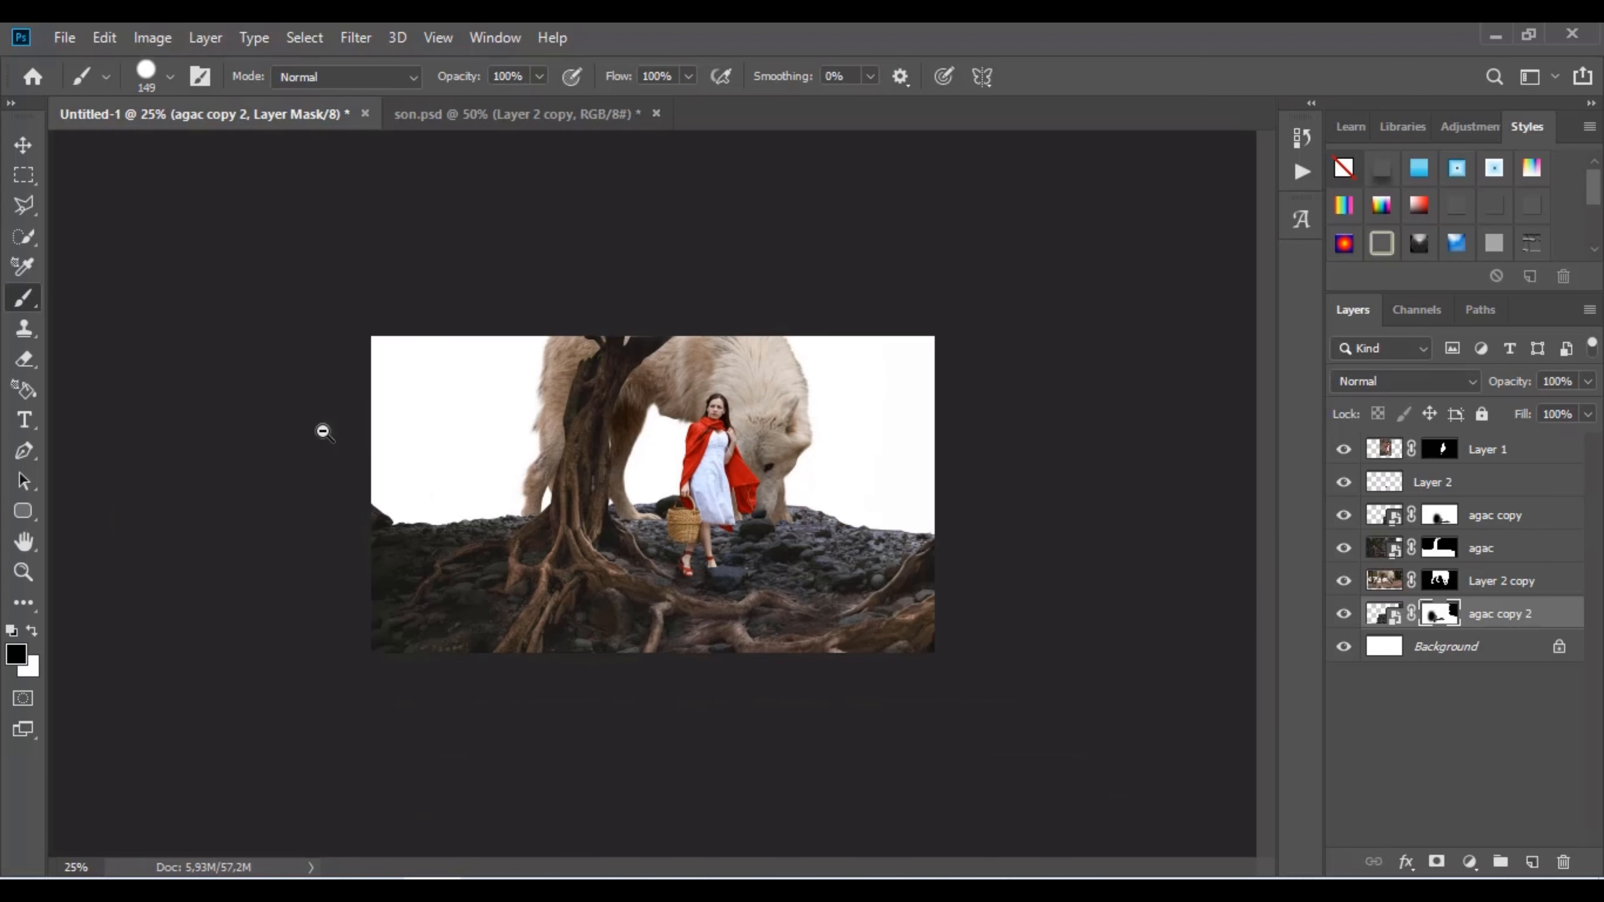
key("v")
left_click(1493, 591)
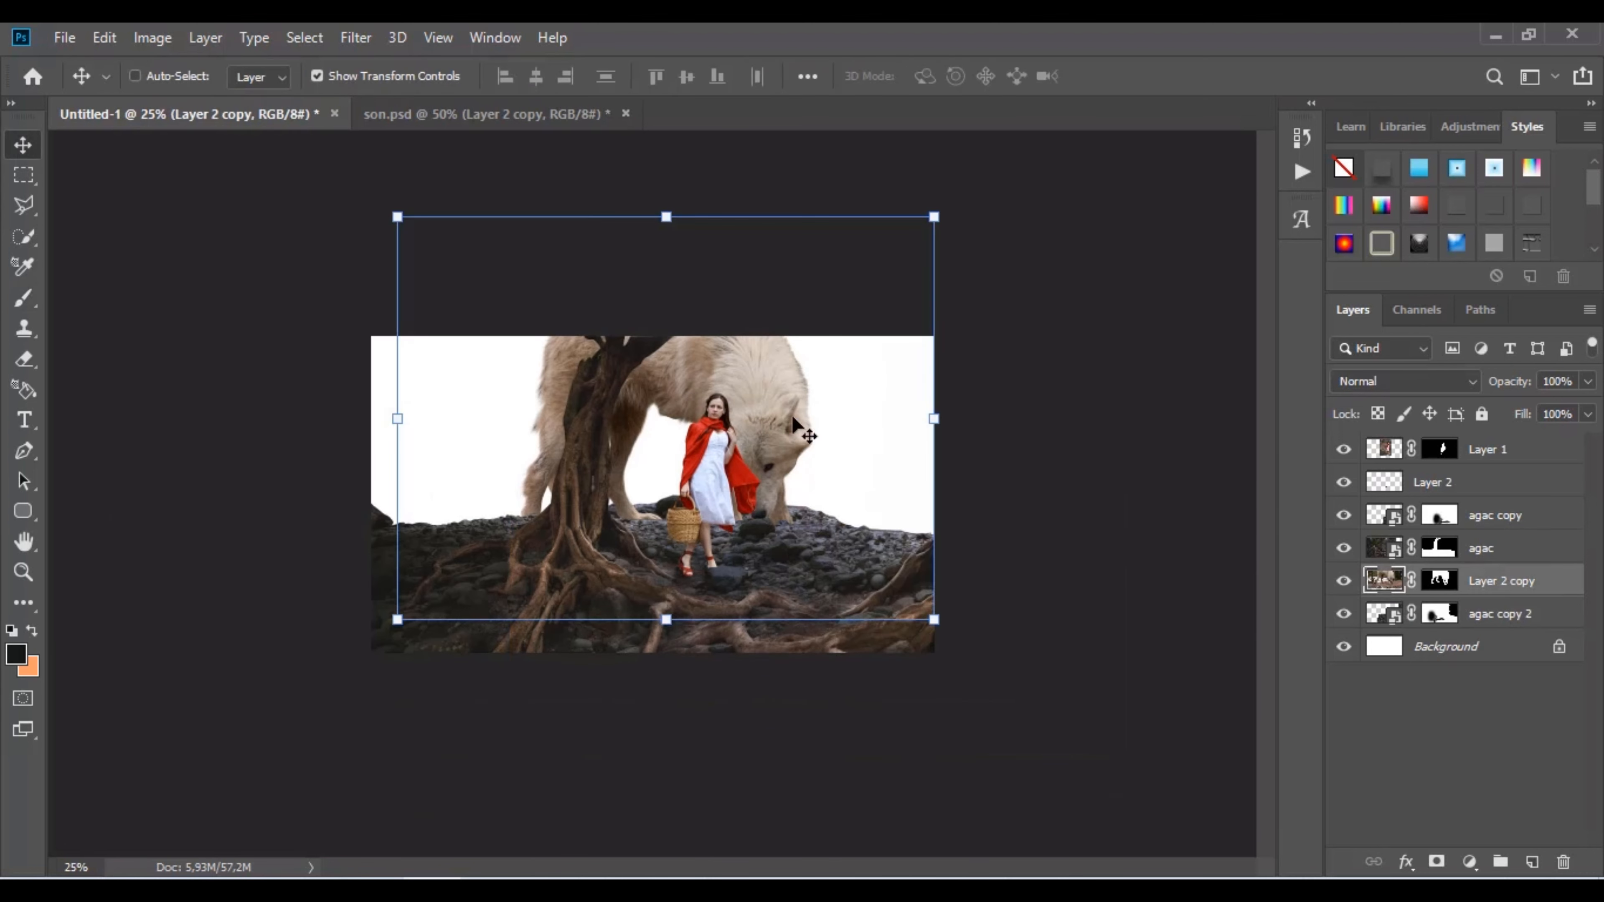
left_click_drag(783, 411, 854, 414)
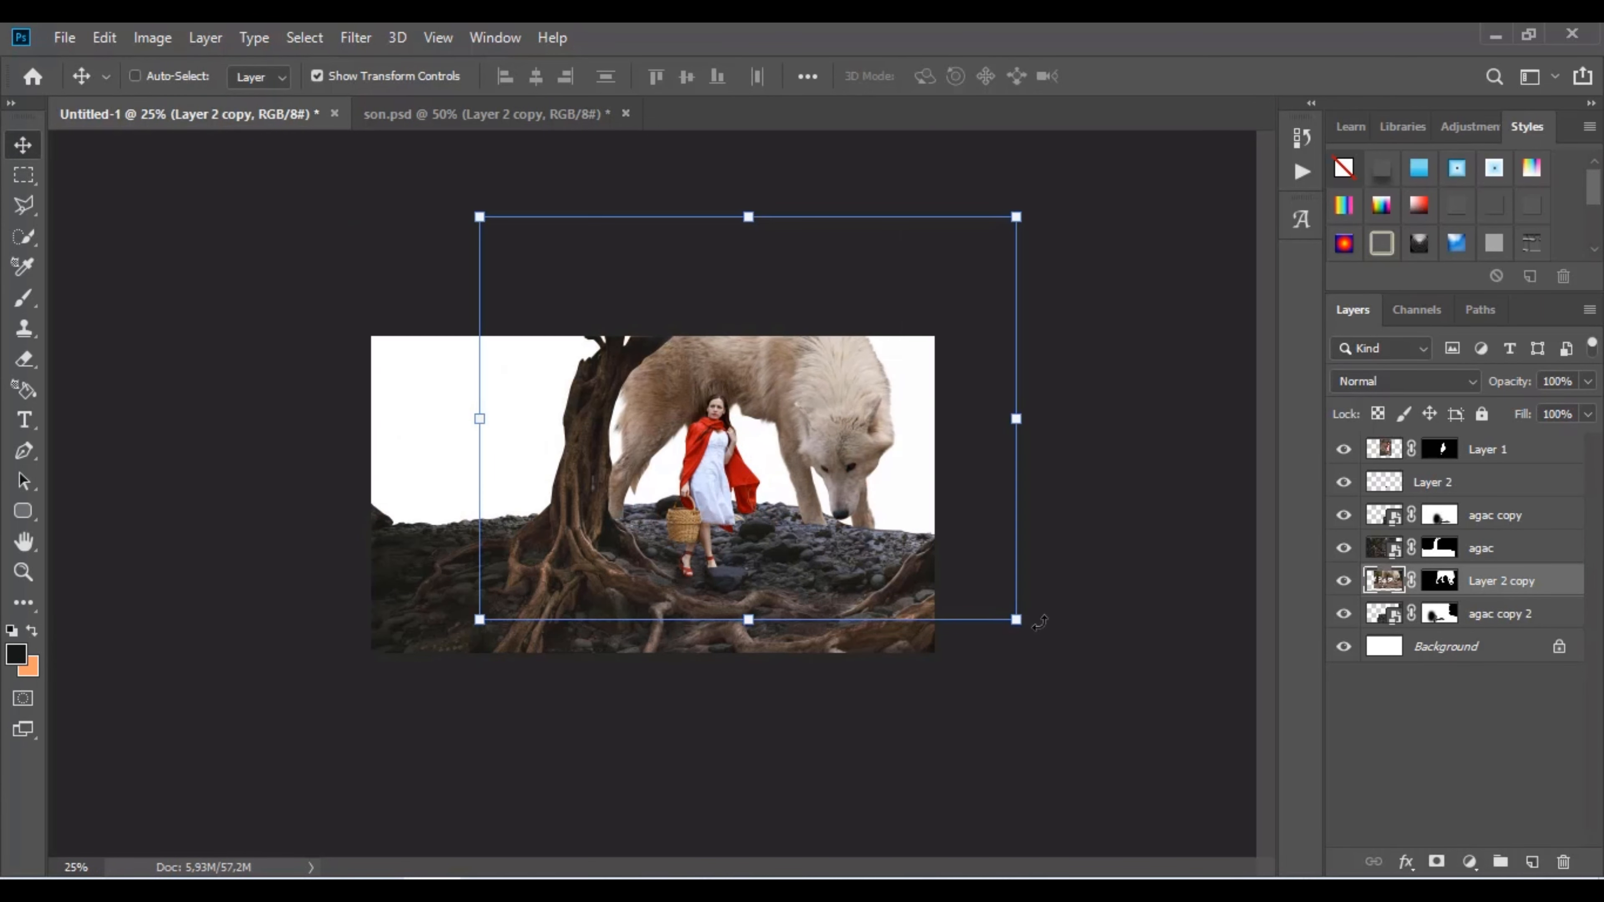
left_click_drag(1021, 623, 908, 538)
left_click_drag(778, 397, 880, 461)
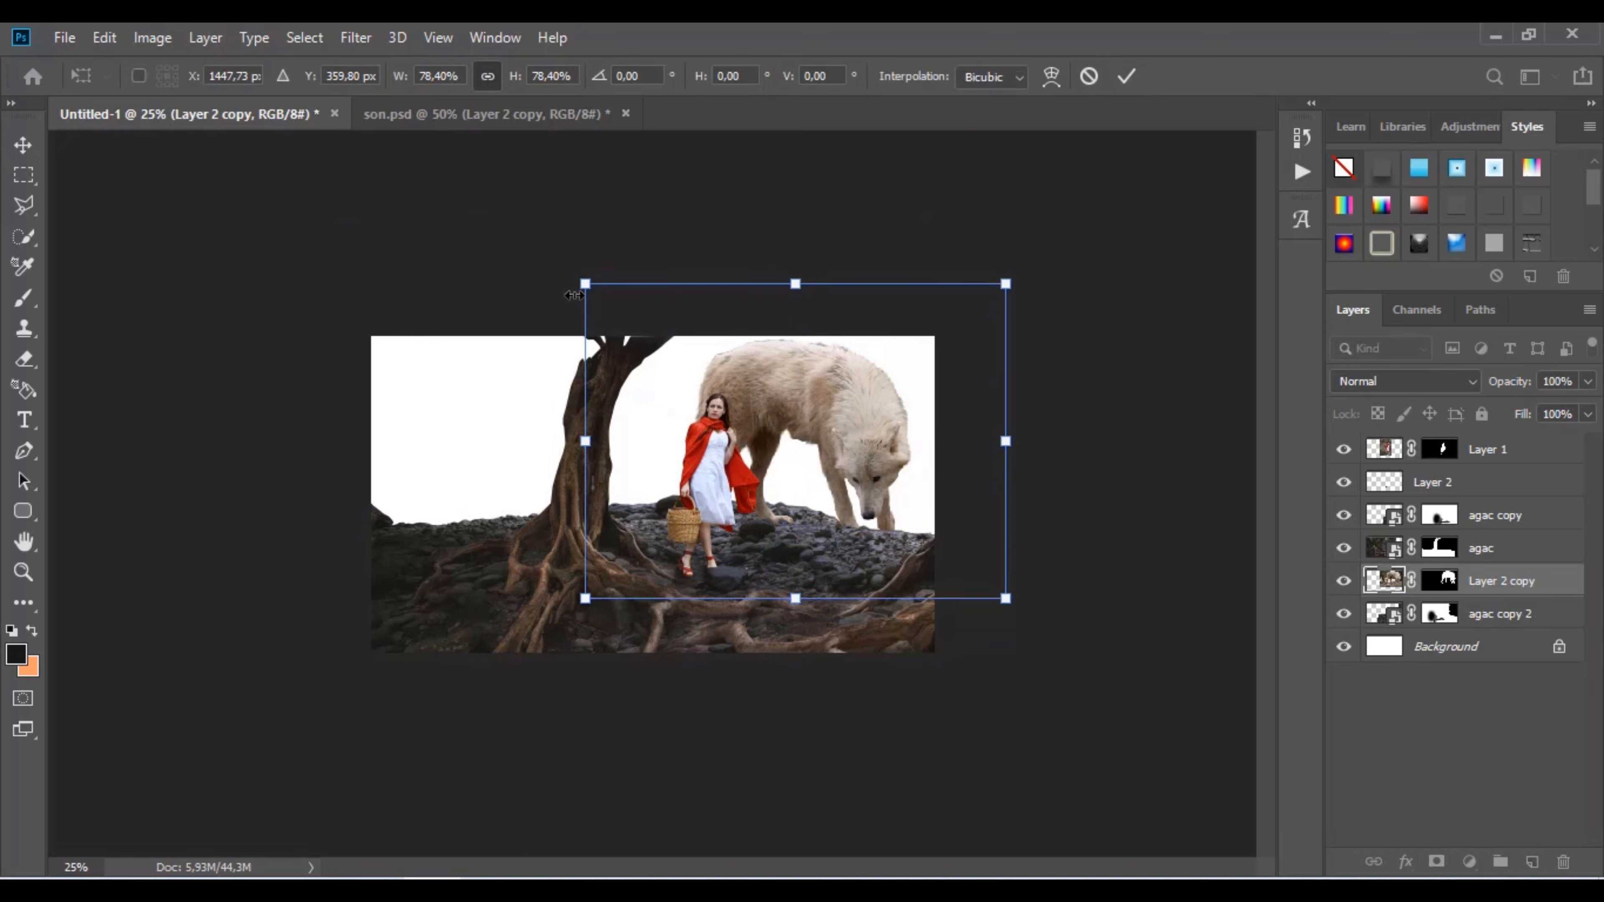
left_click_drag(573, 295, 722, 407)
left_click_drag(831, 465, 440, 440)
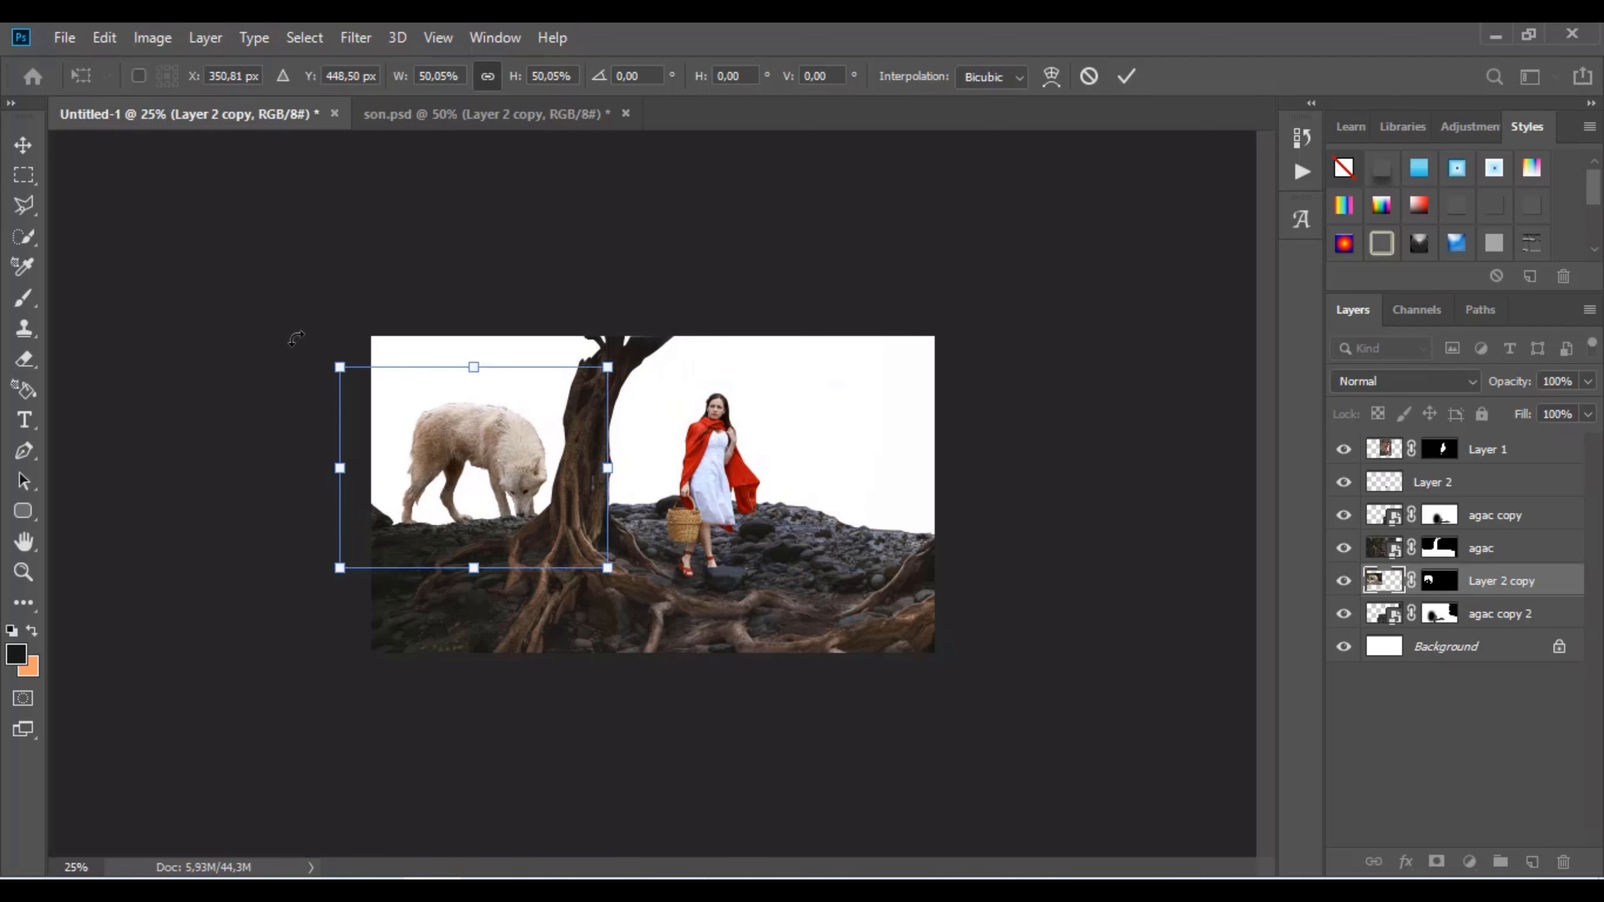
left_click_drag(294, 333, 290, 354)
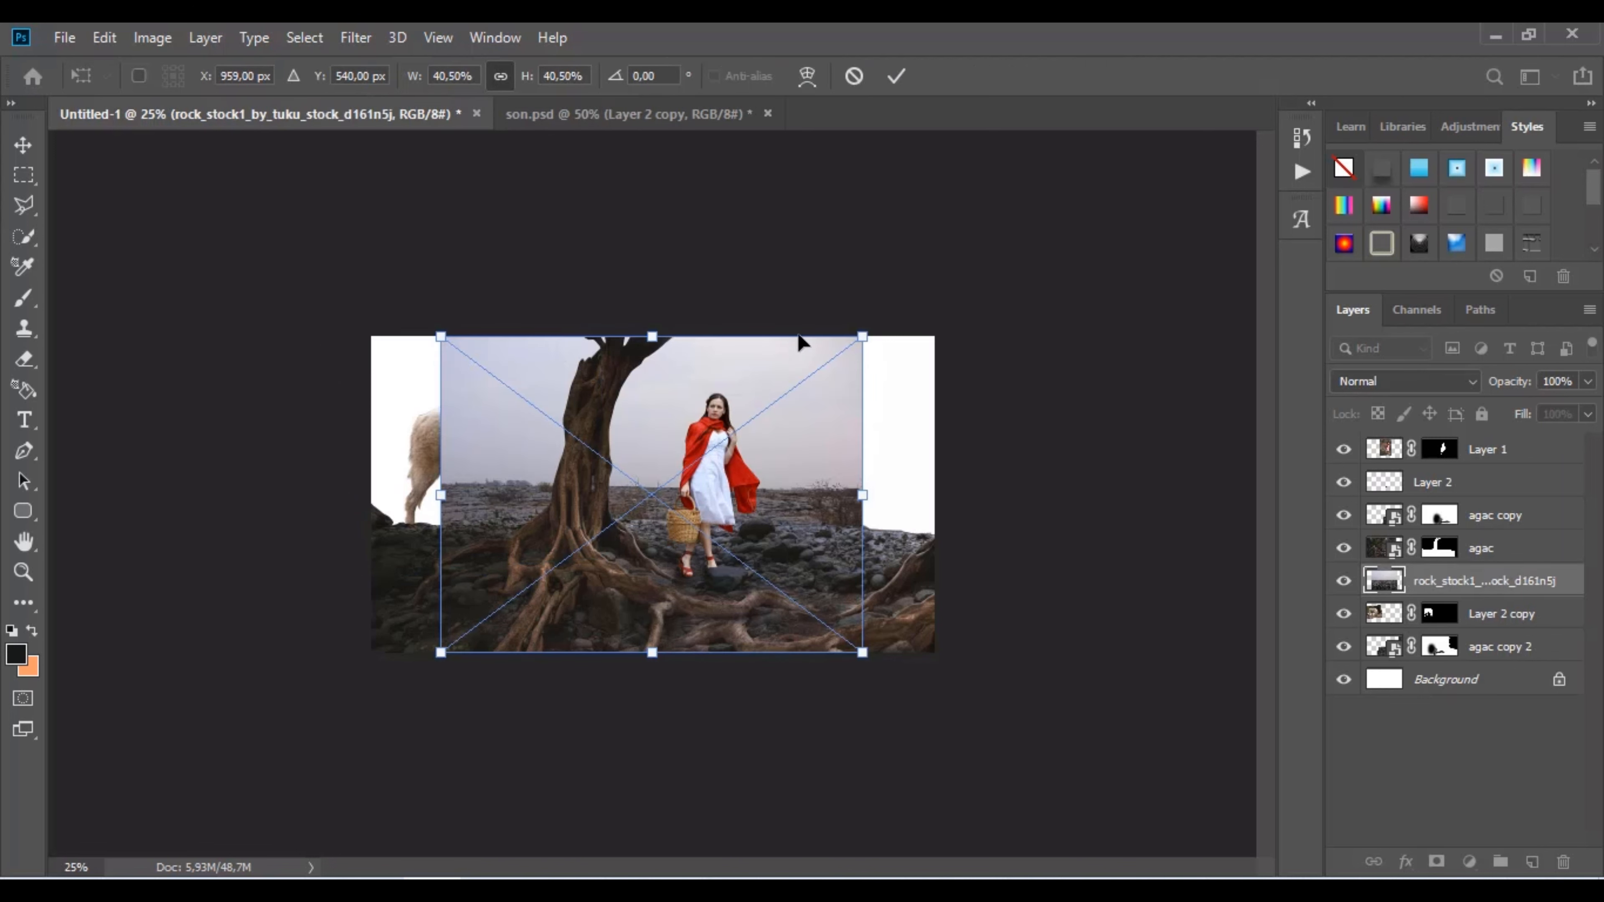
Enlarge the placed rock_stock1 image to cover the whole canvas and put the wolf layer above it.
left_click_drag(858, 327, 1011, 225)
left_click_drag(947, 369, 862, 444)
left_click_drag(935, 289, 963, 262)
left_click_drag(906, 363, 894, 370)
left_click(896, 76)
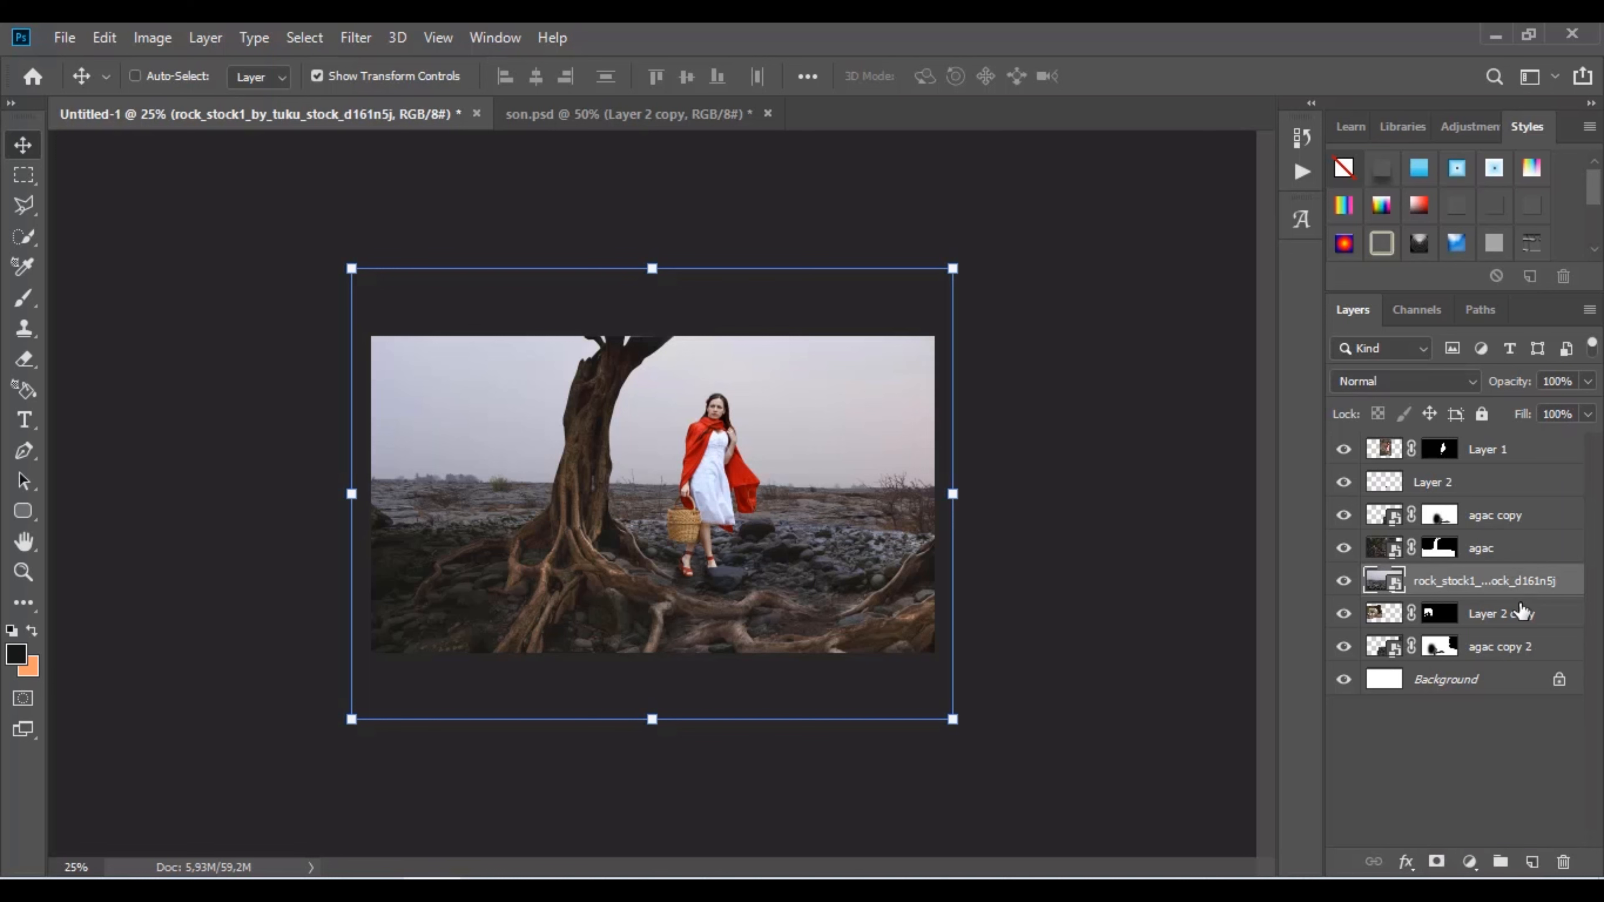
left_click_drag(1518, 613, 1502, 568)
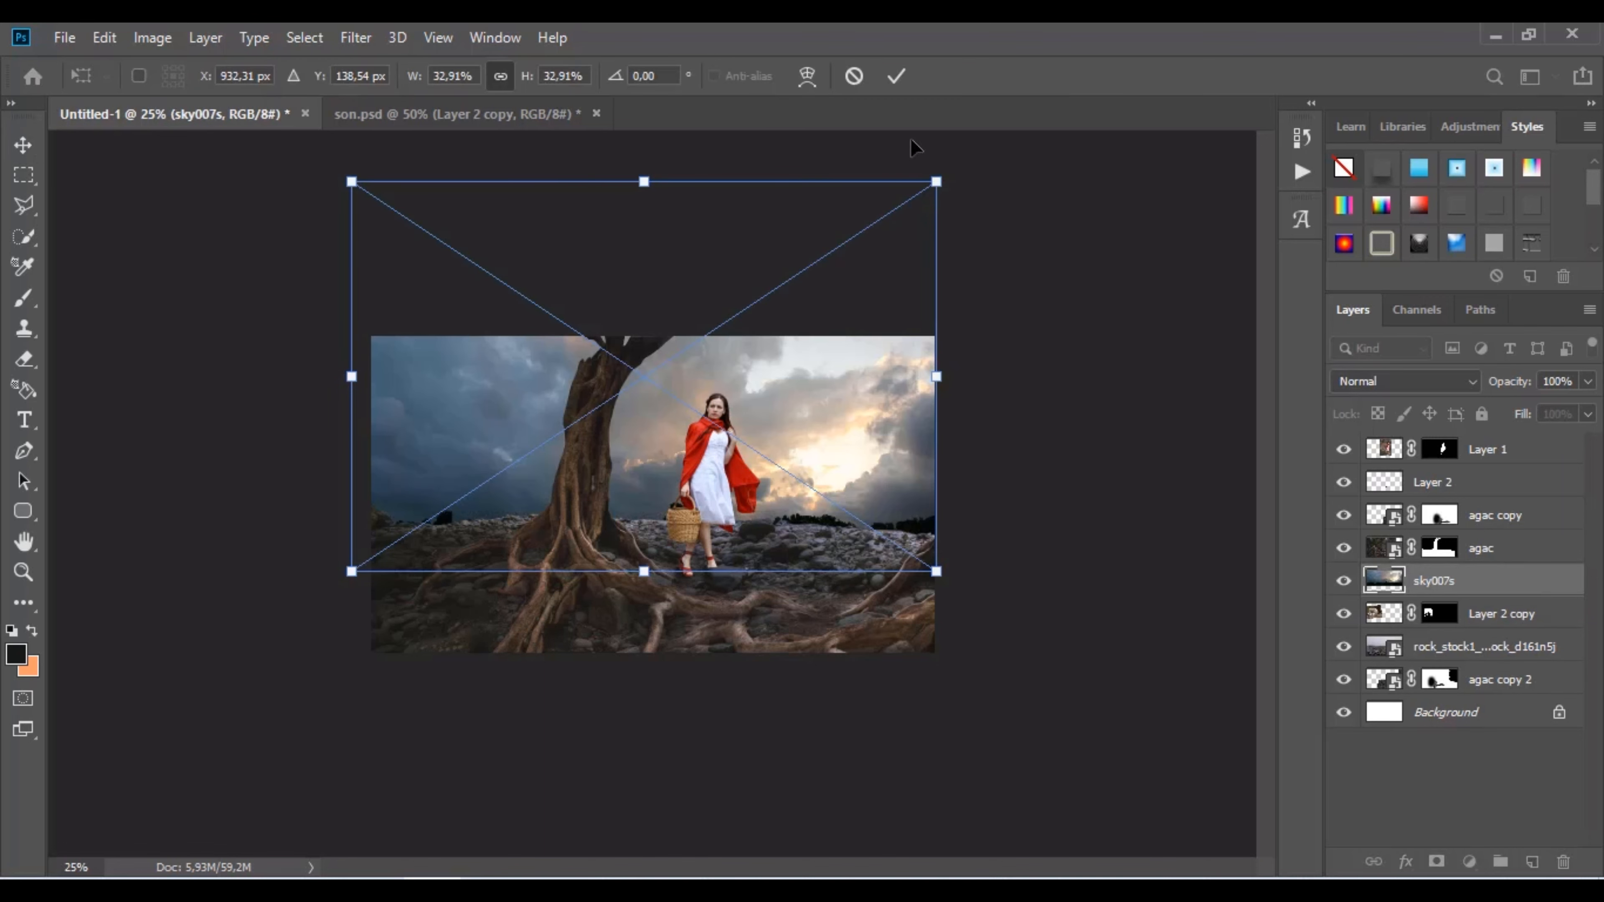
Commit the placed sky007s image and move its layer directly beneath the rock_stock1 layer.
left_click(896, 77)
left_click_drag(1446, 581, 1469, 661)
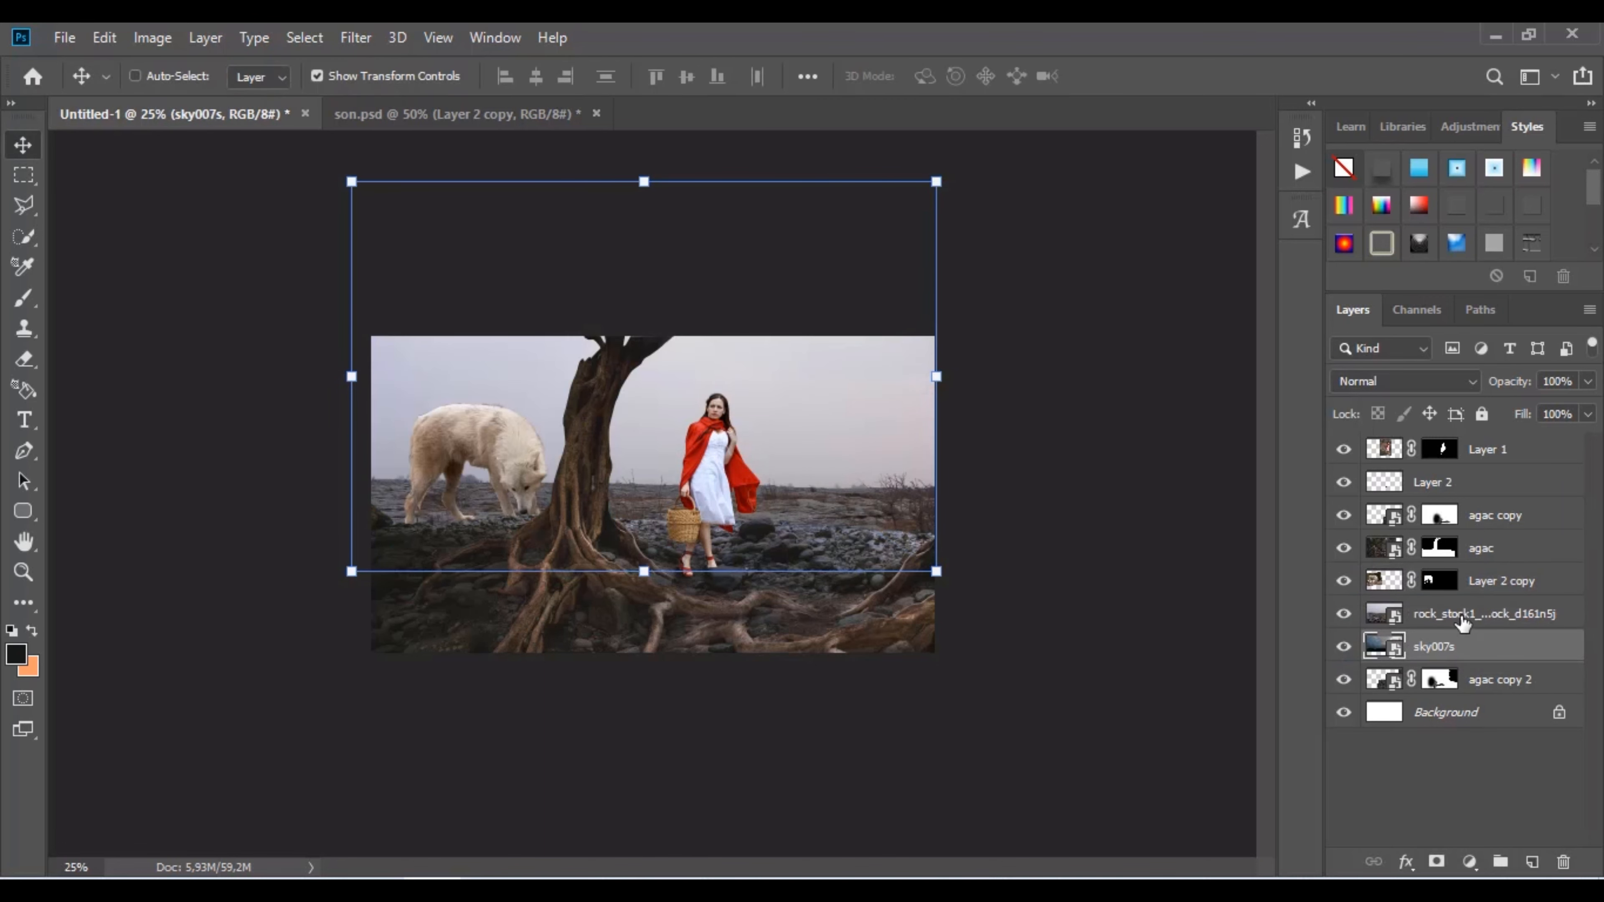
Add a mask to the rock_stock1 layer and paint out its upper sky in black with a 291 px Hard Round brush.
left_click(1464, 617)
left_click(1436, 862)
left_click(23, 298)
right_click(531, 346)
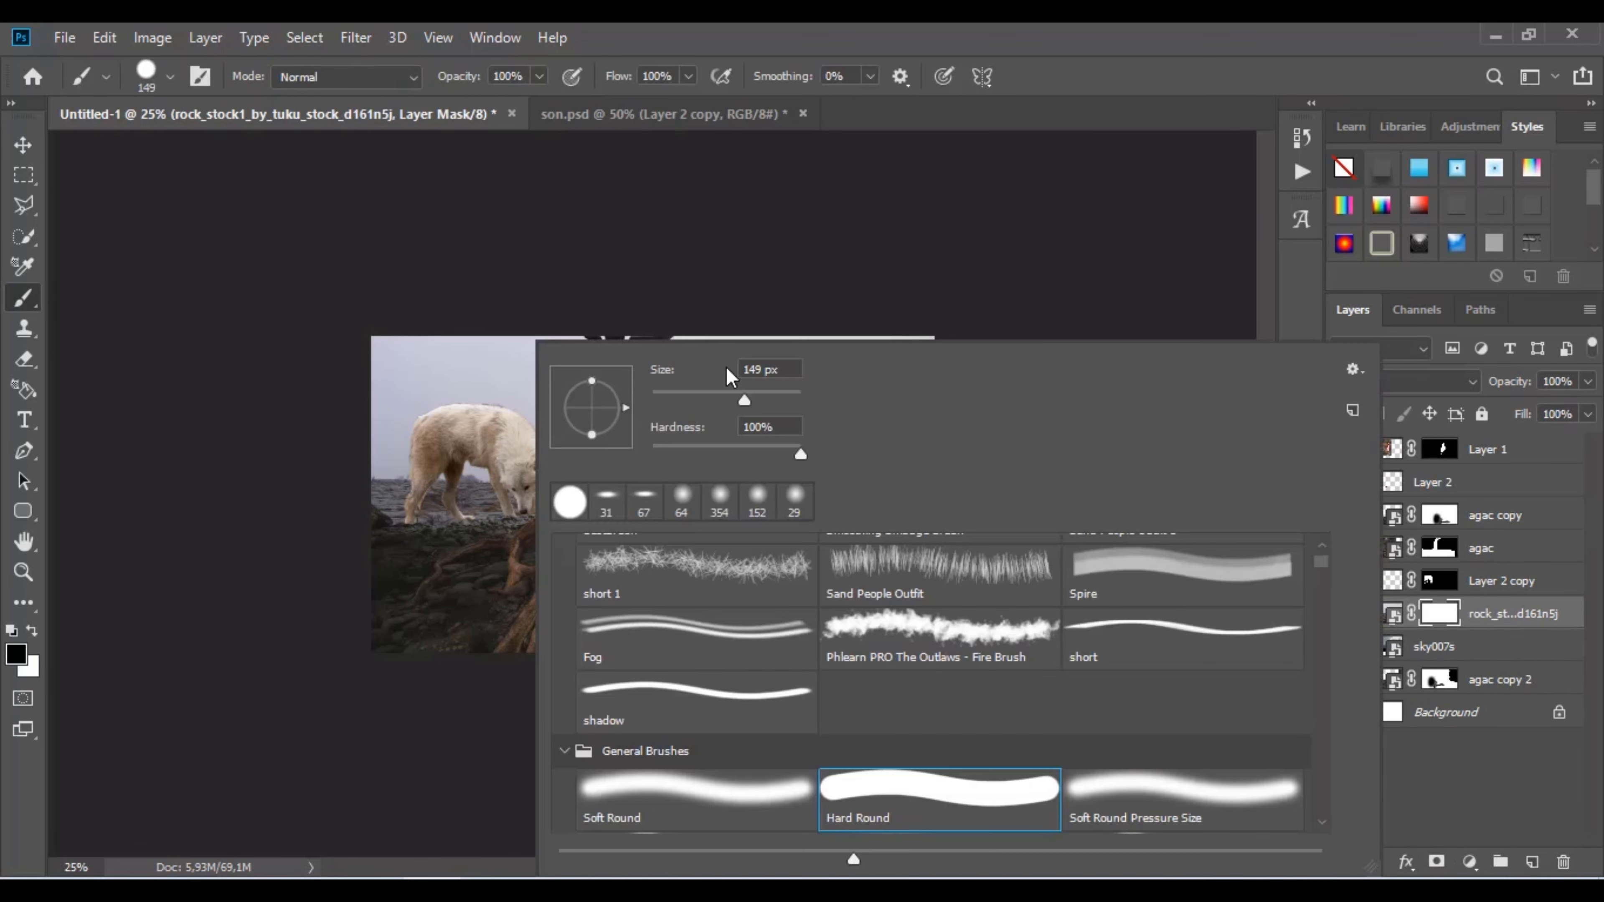
left_click_drag(744, 397, 770, 396)
mouse_move(968, 300)
left_mouse_down()
mouse_move(446, 358)
mouse_move(531, 358)
left_mouse_up()
Blend the rock_stock1 sky into the clouds on its mask using BestBrush at 306 px, finishing at 51% opacity.
right_click(583, 379)
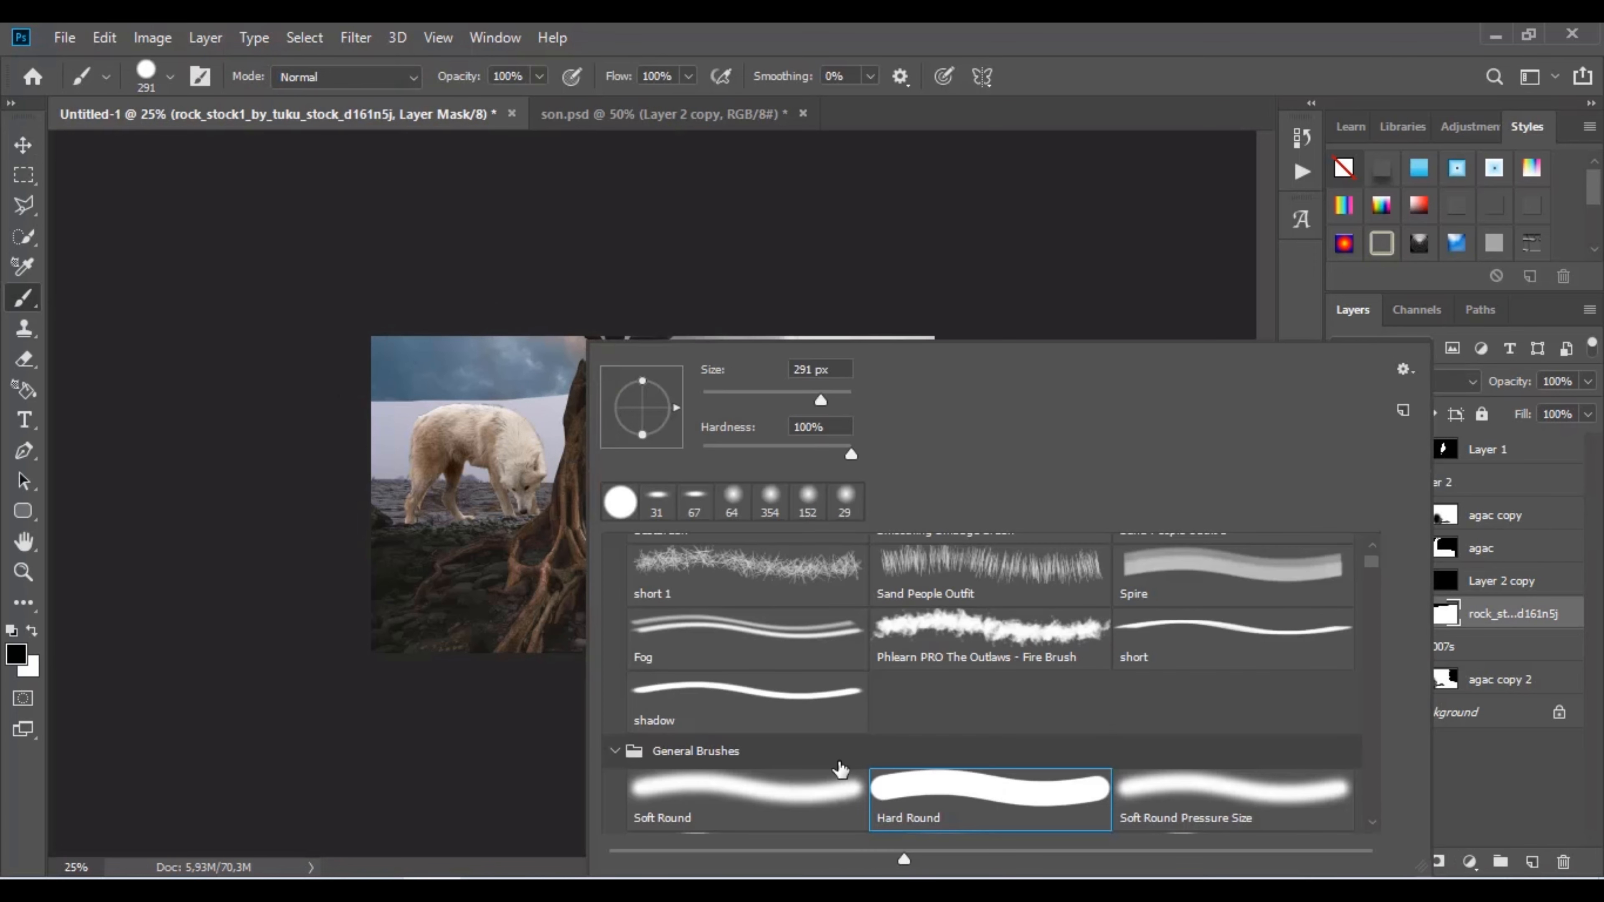
scroll(765, 789, "up", 2)
left_click(734, 580)
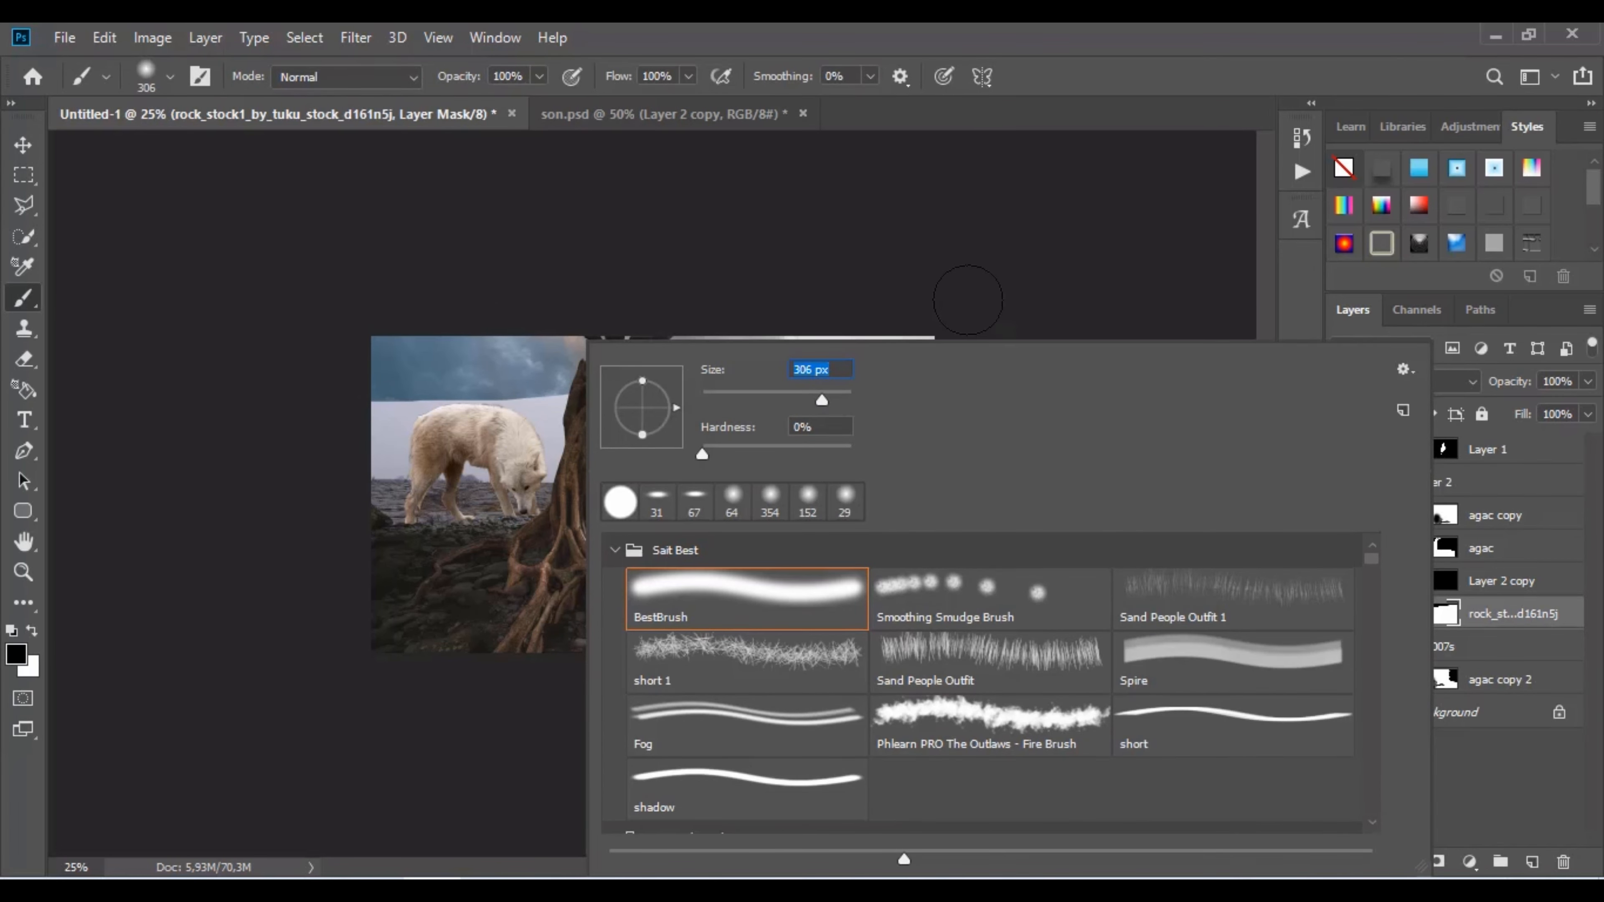
key("Return")
left_click_drag(897, 392, 290, 405)
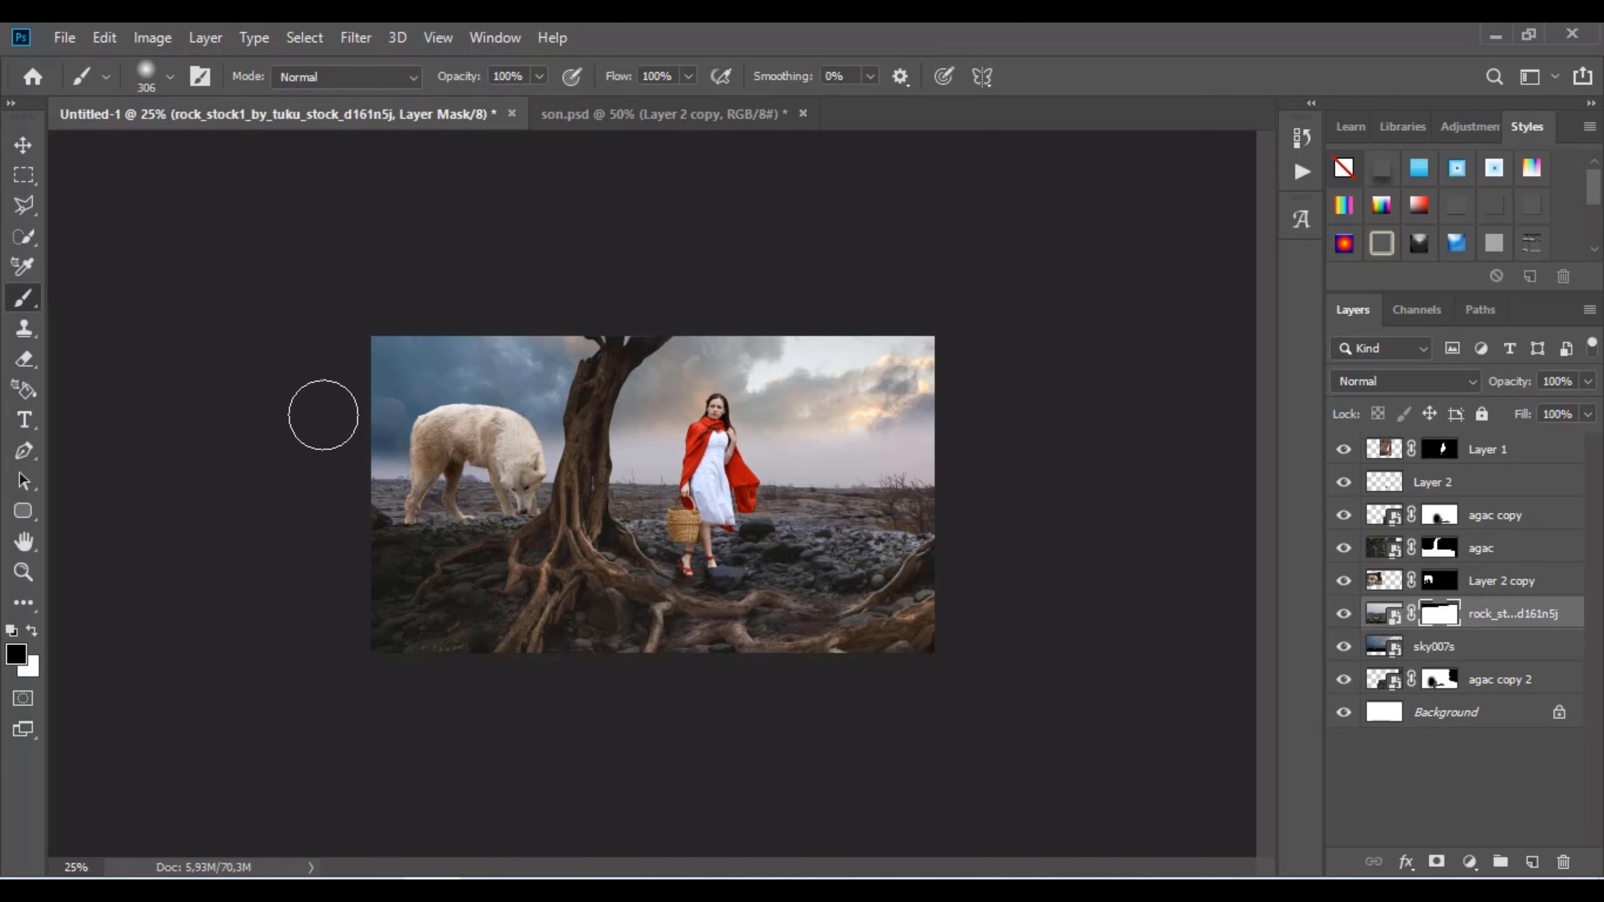
left_click(884, 436)
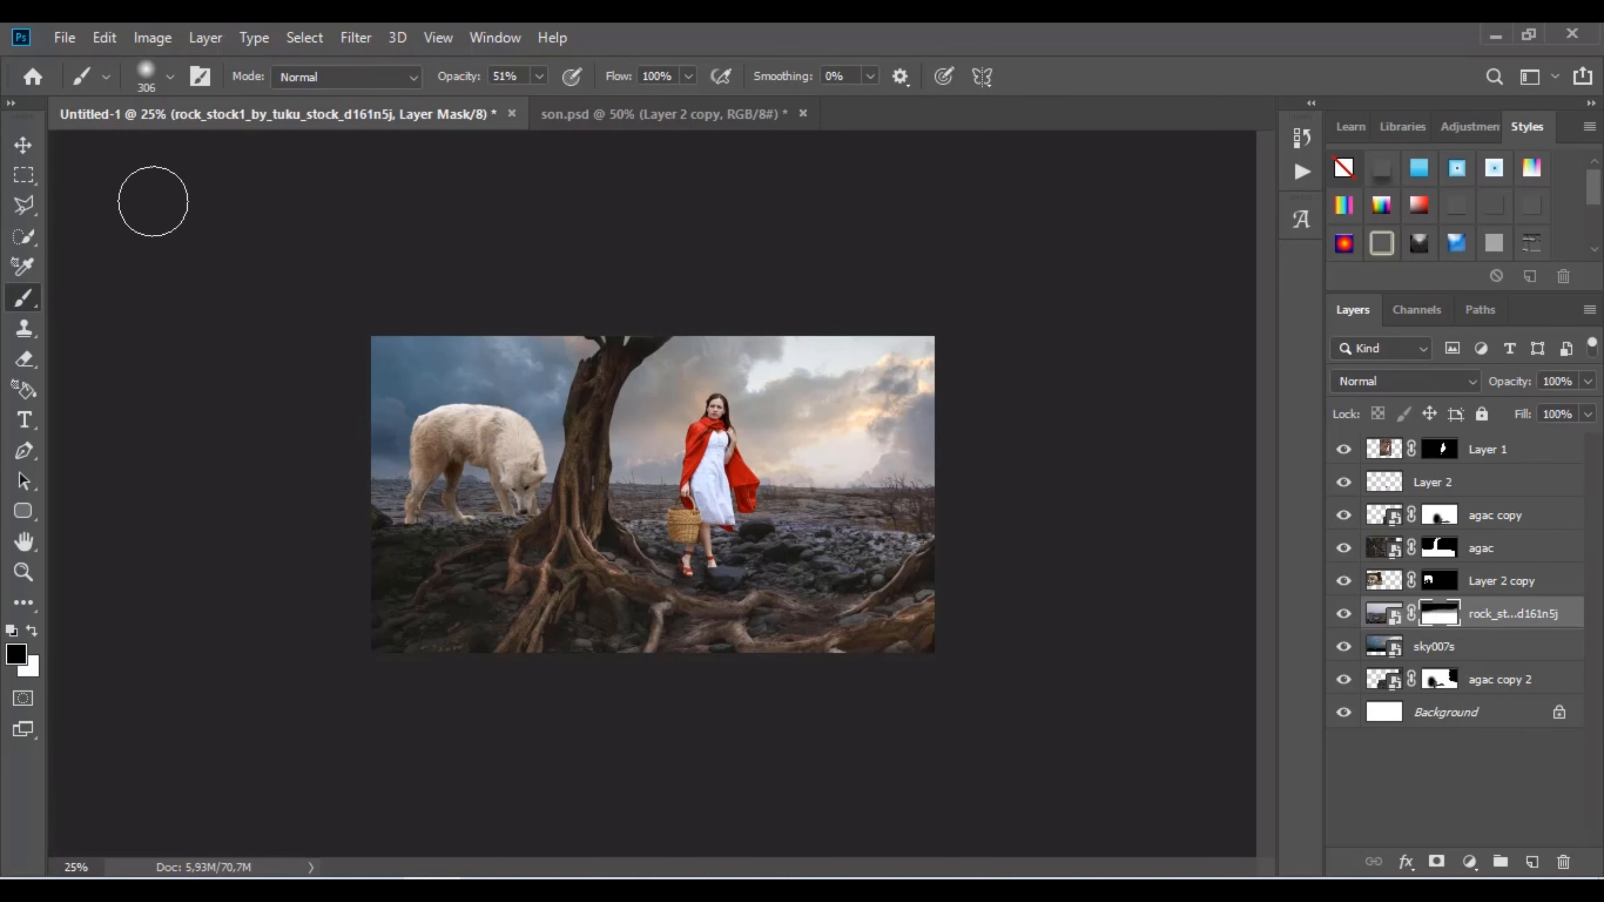
Move the sky007s layer upward so its bright clouds and distant treeline sit above the horizon.
key("v")
key("alt+bracketleft")
left_click_drag(821, 460, 824, 400)
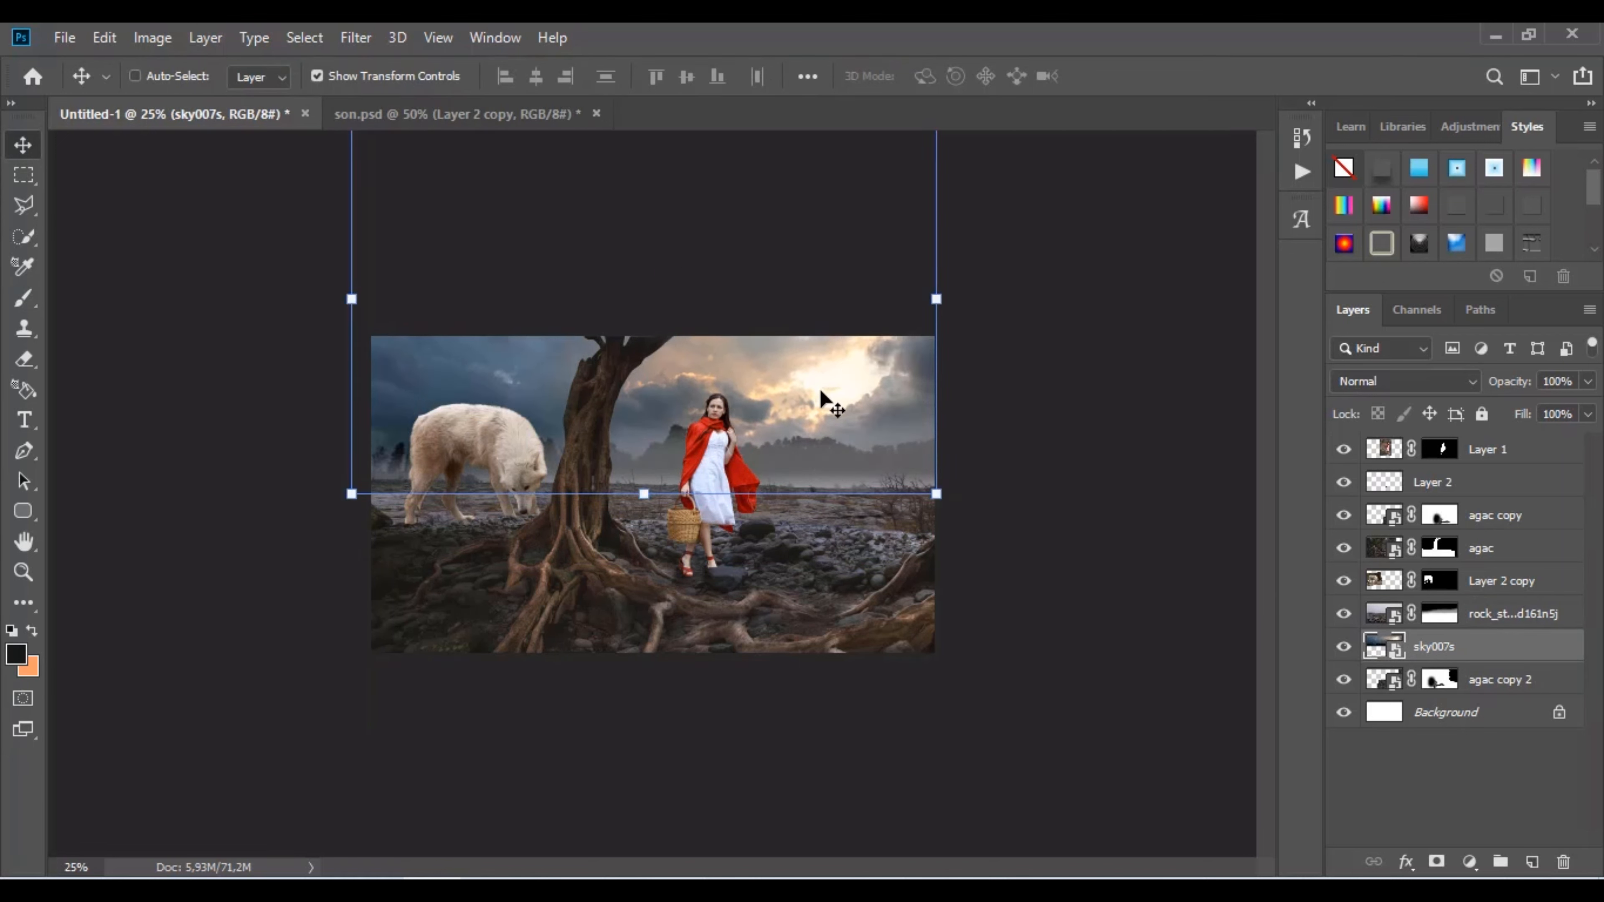
key("b")
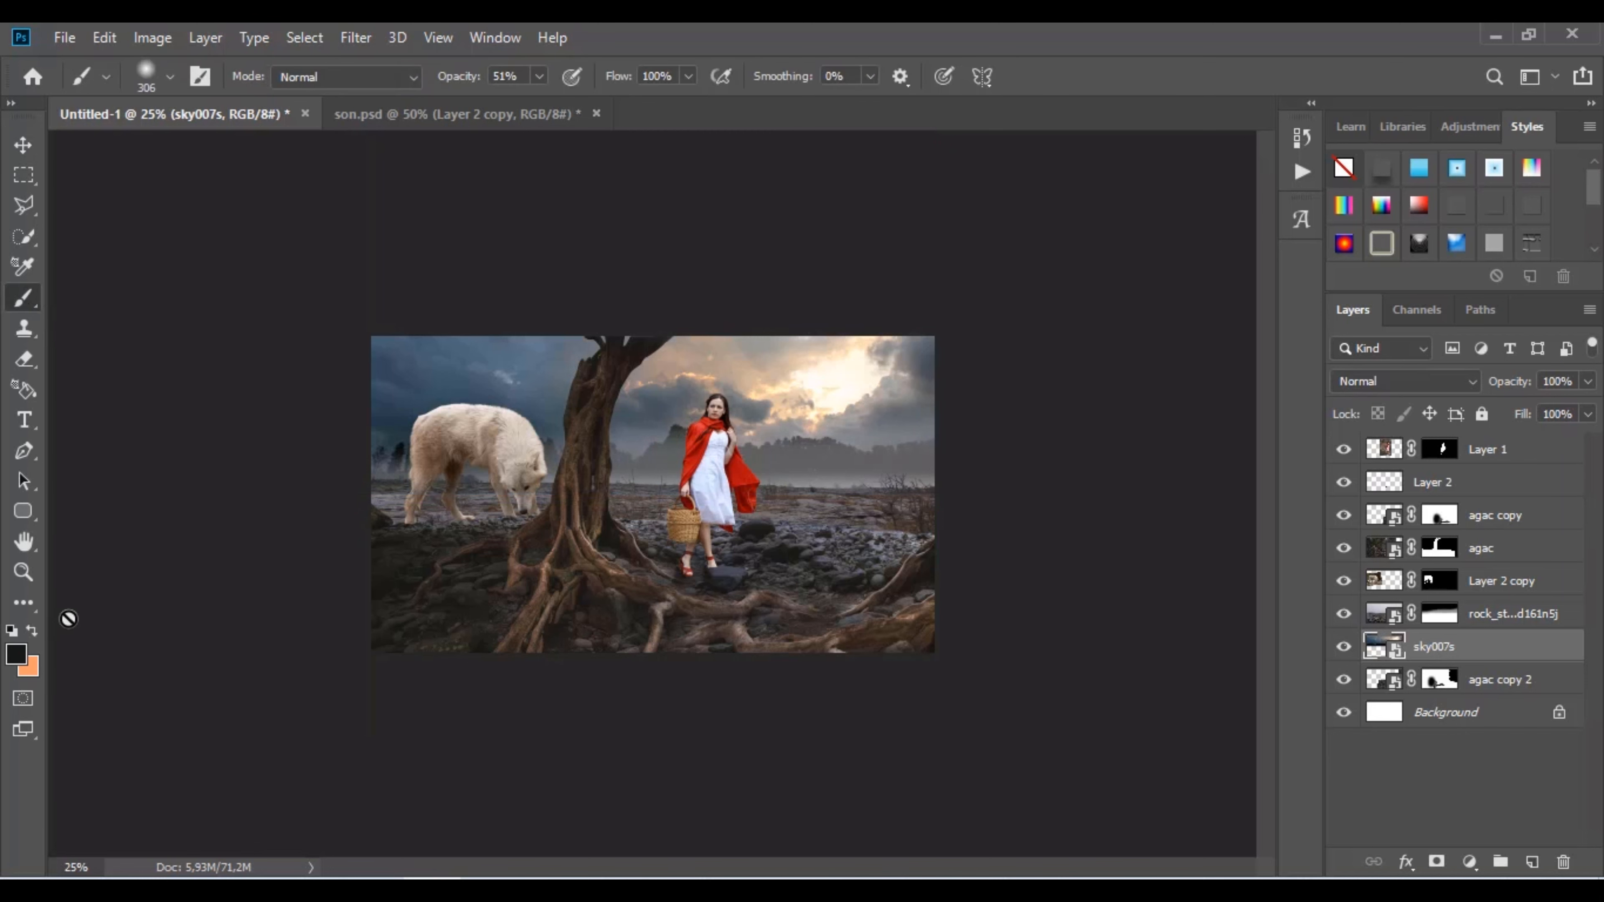
Paint white along the horizon on the rock_stock1 mask at 24% brush opacity to bring back some of its haze.
left_click(1439, 617)
key("x")
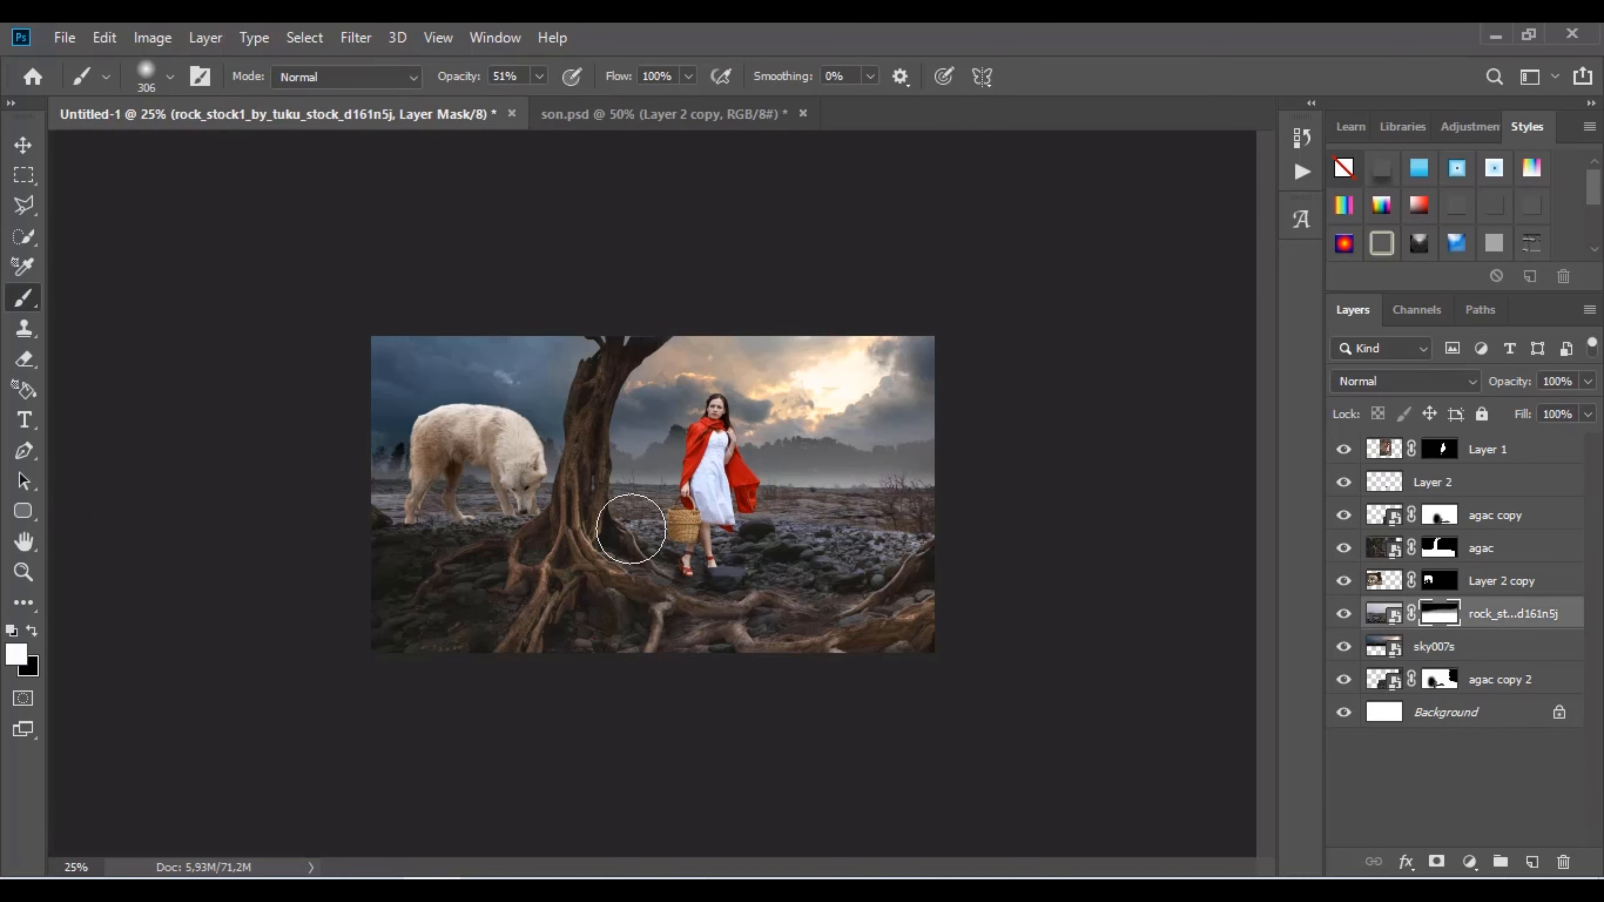
left_click(539, 77)
left_click_drag(750, 487, 1010, 481)
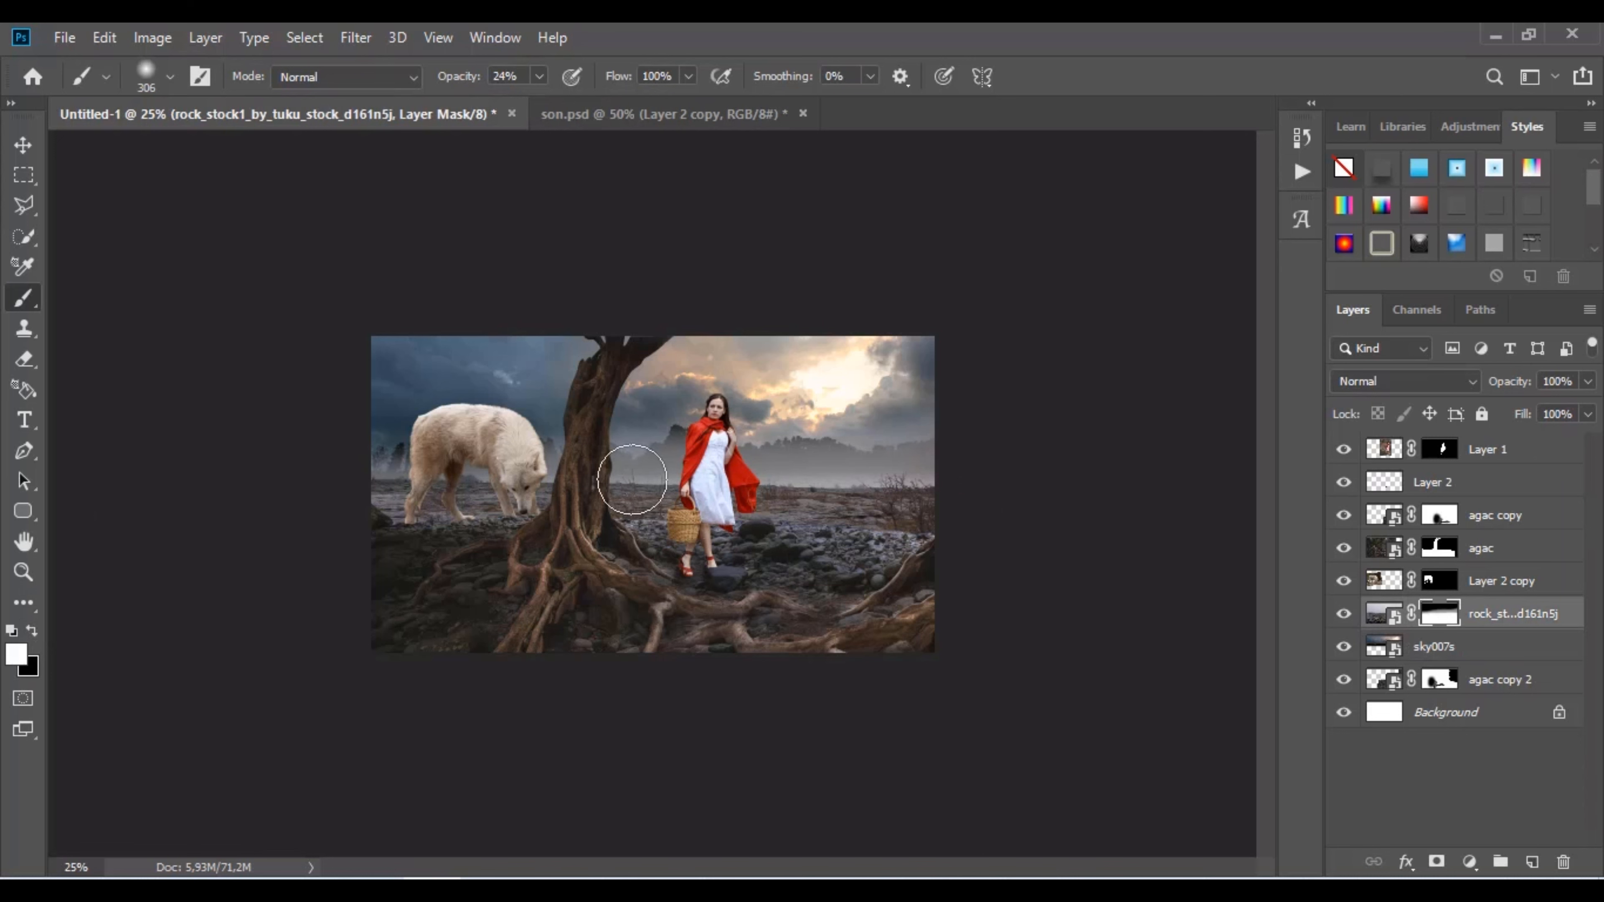
left_click_drag(830, 470, 1138, 466)
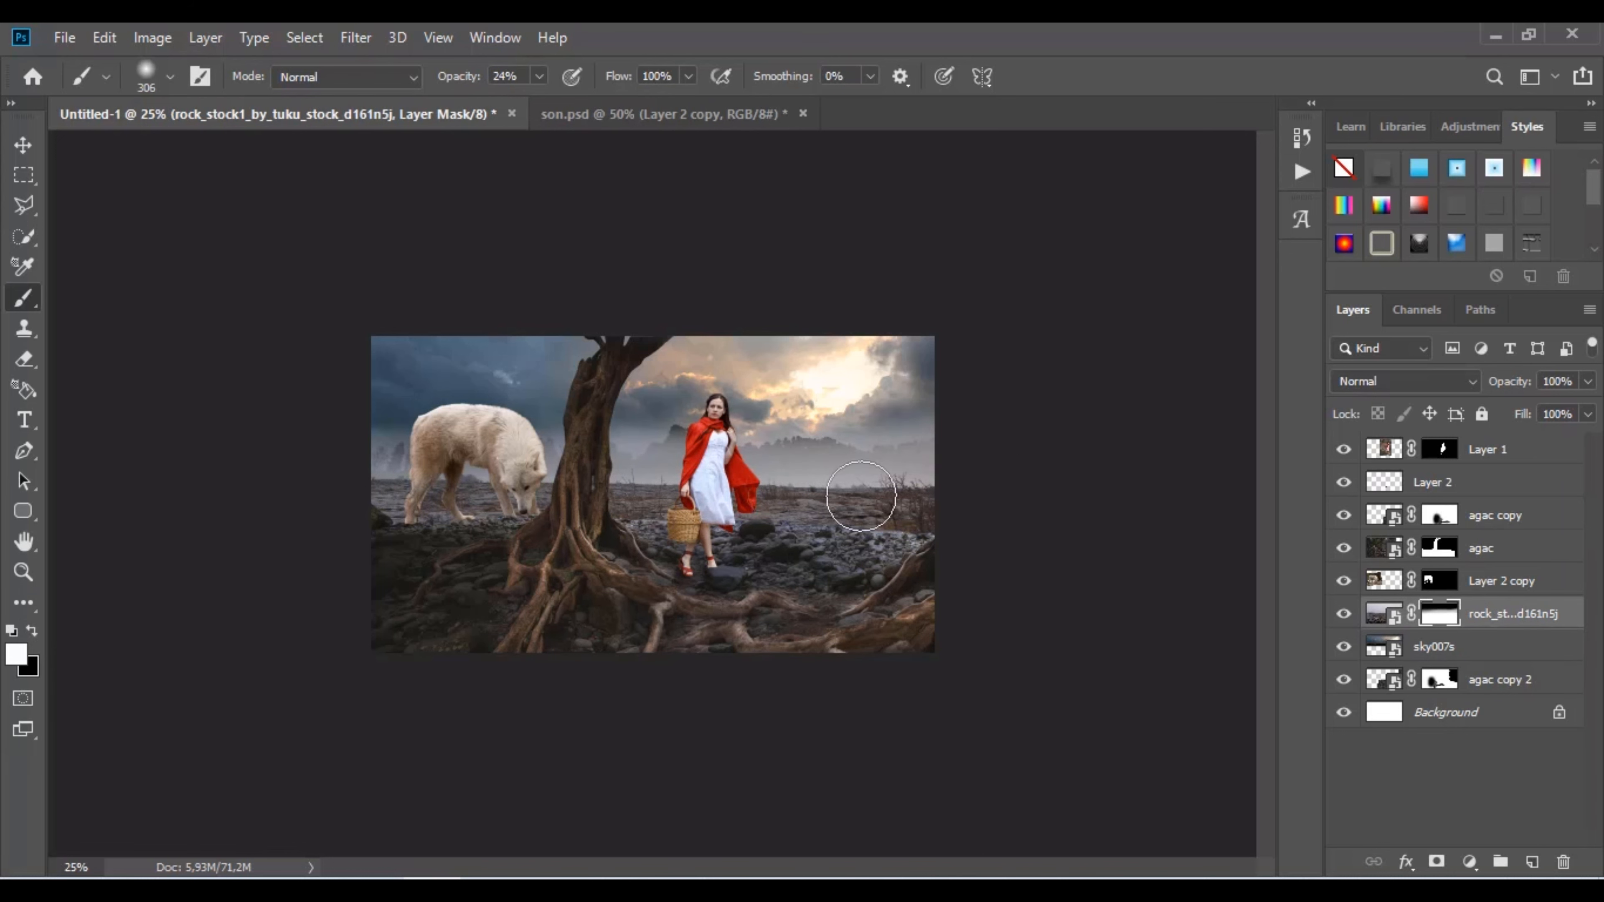
left_click(642, 446)
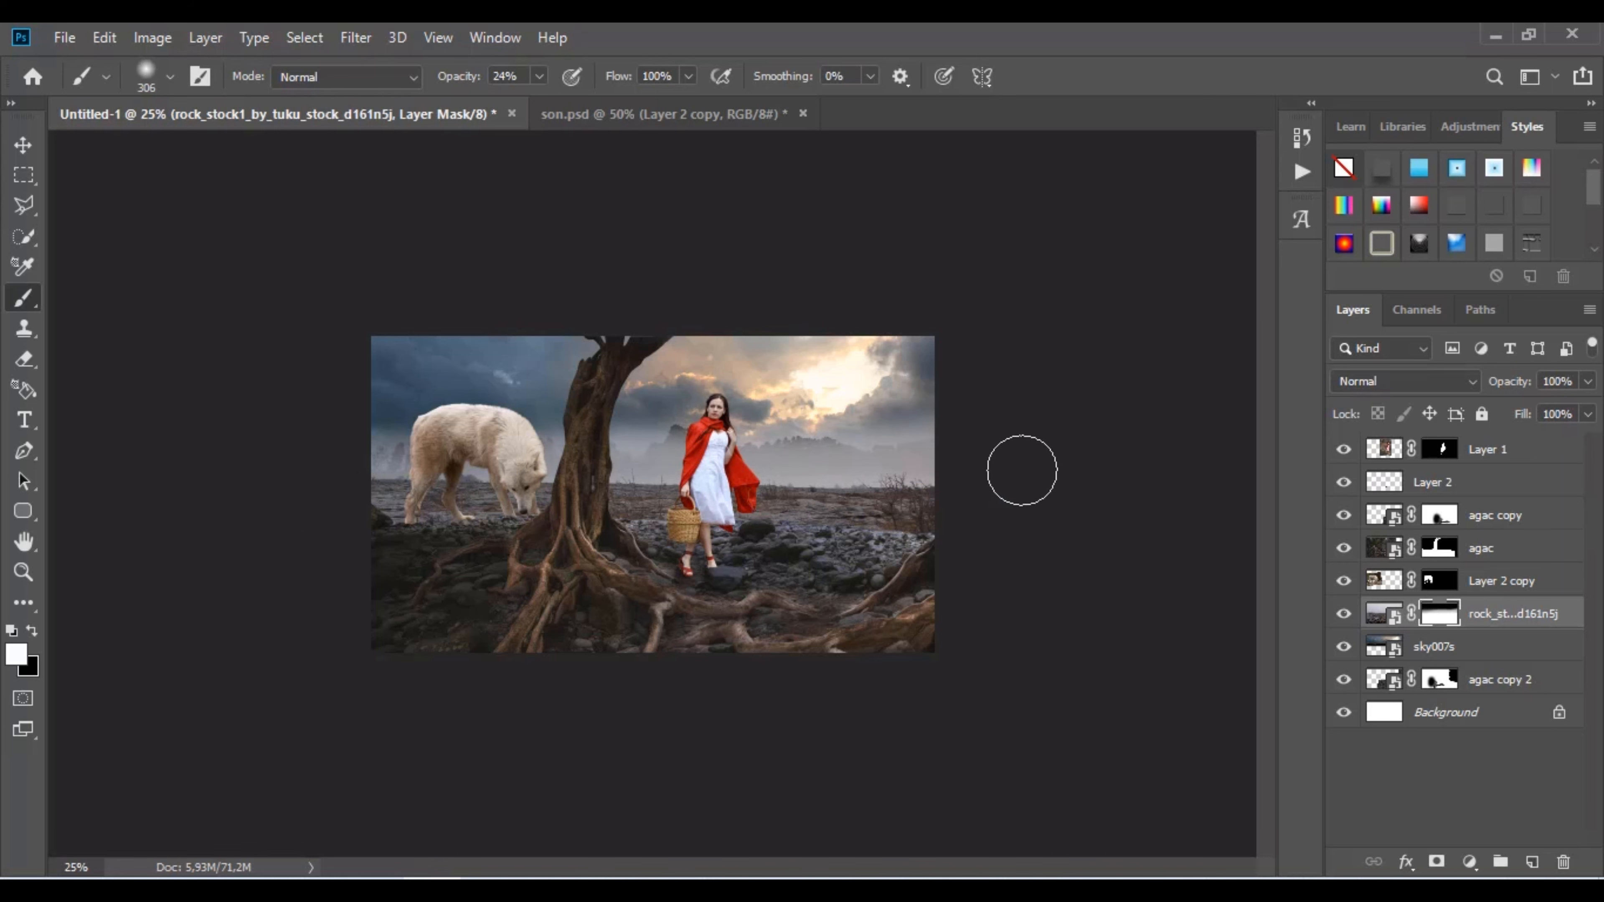
Try a faint white mask stroke over the dark sky above the wolf, undo it, and lower the brush opacity to 16%.
left_click_drag(566, 322, 380, 369)
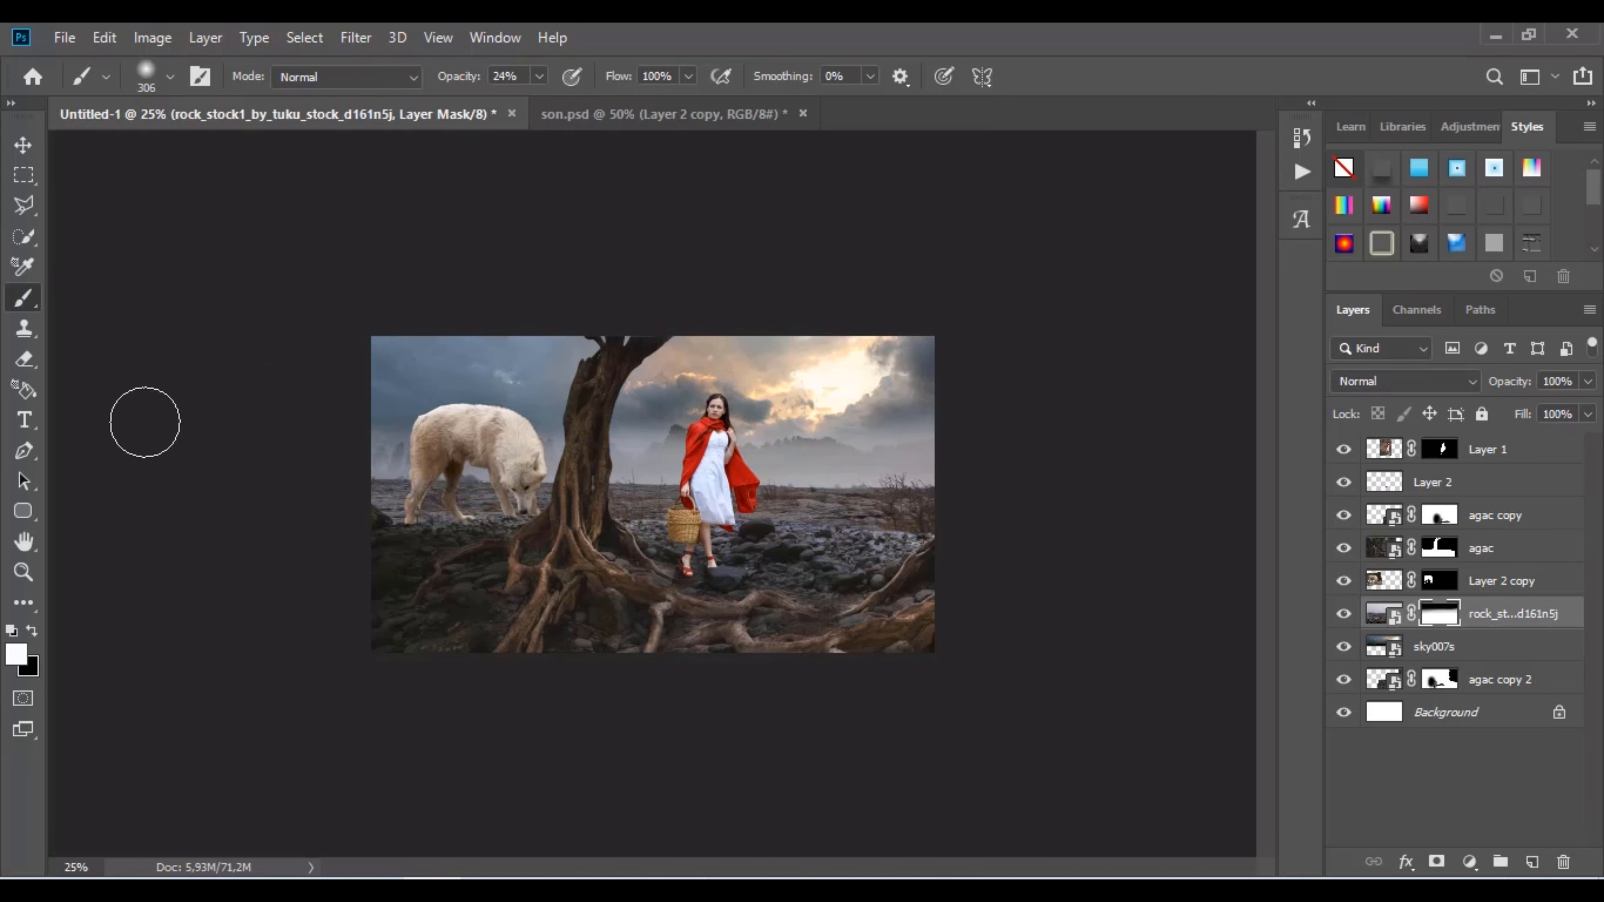
key("ctrl+z")
key("ctrl+z")
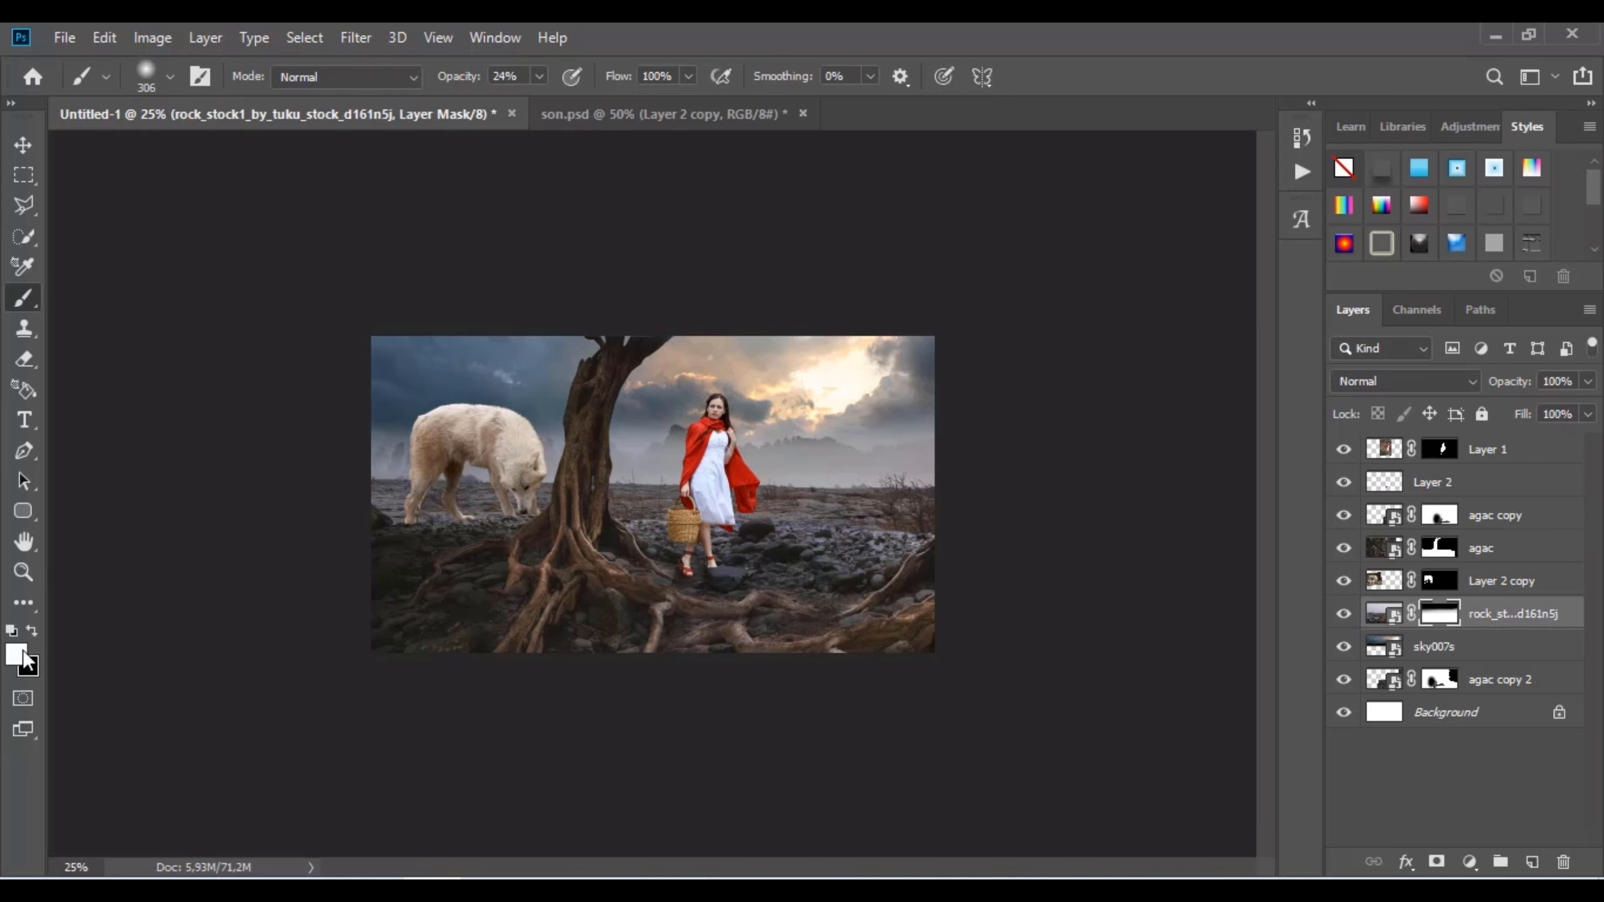
left_click(539, 76)
left_click_drag(531, 104, 519, 104)
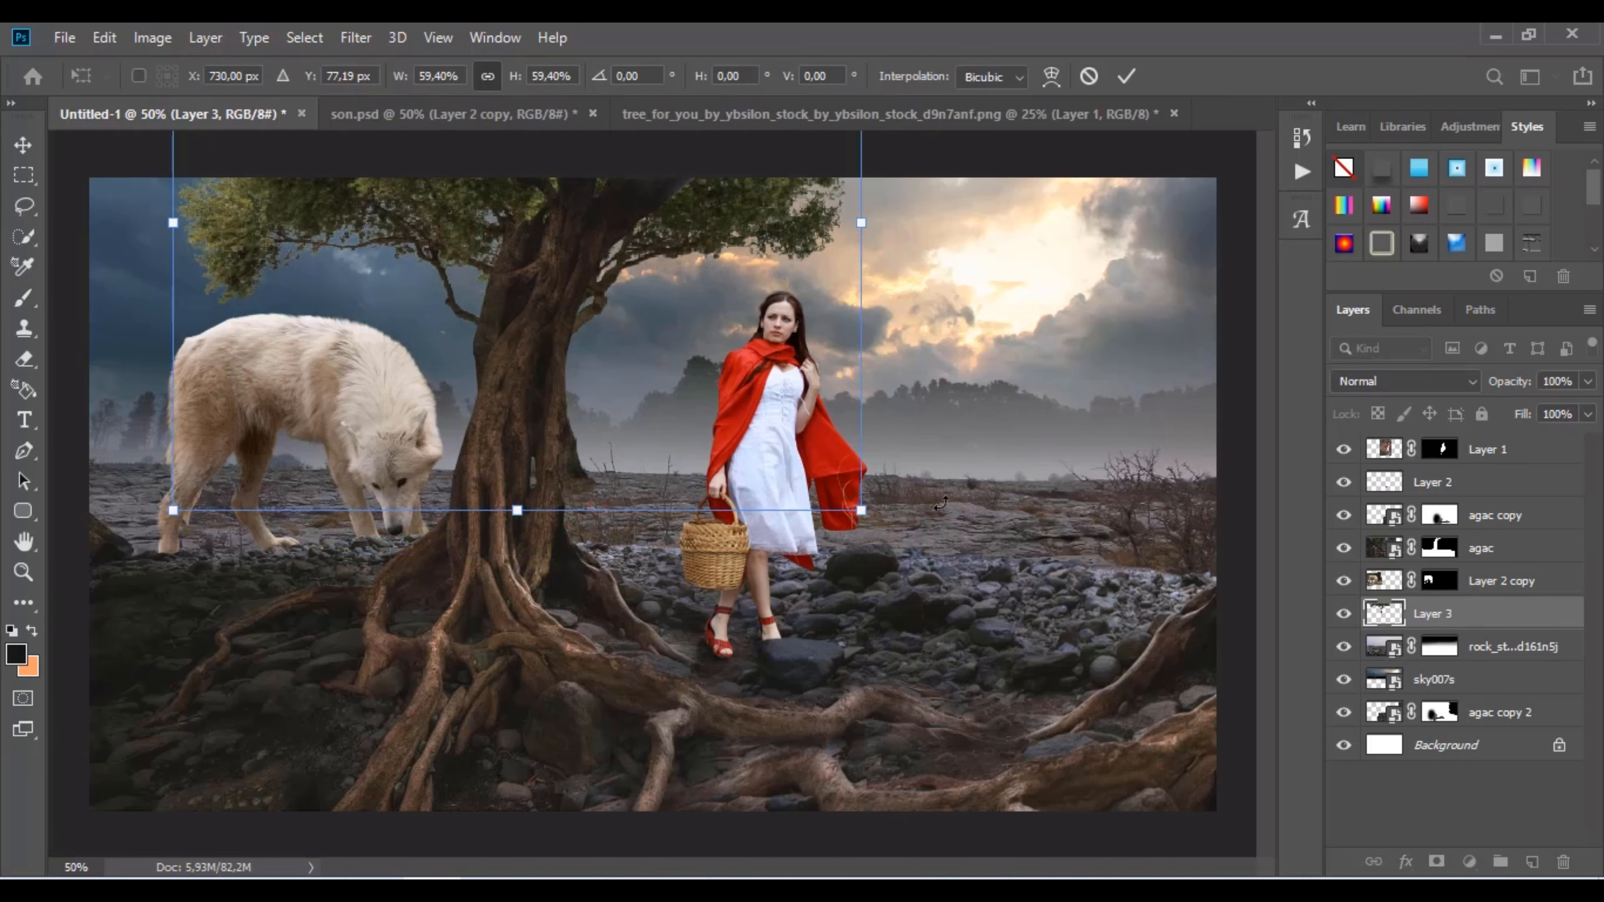
Rotate the leafy tree crown on Layer 3 clockwise to about 11° and shift it to X 770 px, Y 27.06 px over the trunk.
left_click_drag(895, 542, 866, 597)
mouse_move(655, 224)
left_mouse_down()
mouse_move(666, 205)
mouse_move(652, 210)
left_mouse_up()
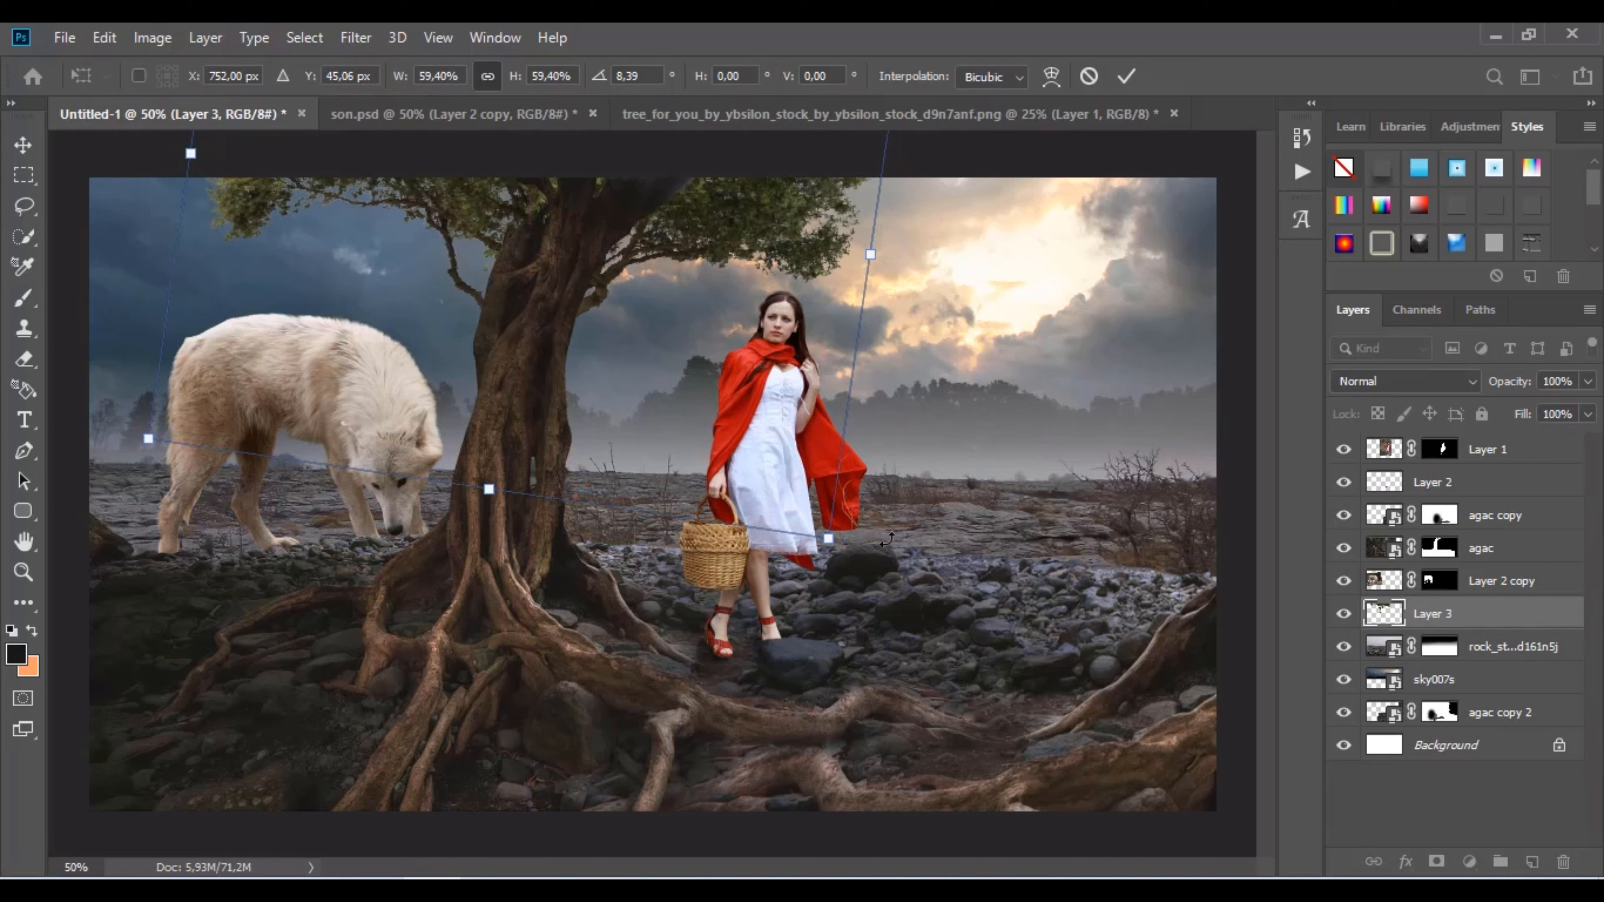
left_click_drag(853, 580, 837, 593)
left_click_drag(685, 203, 687, 187)
left_click(23, 174)
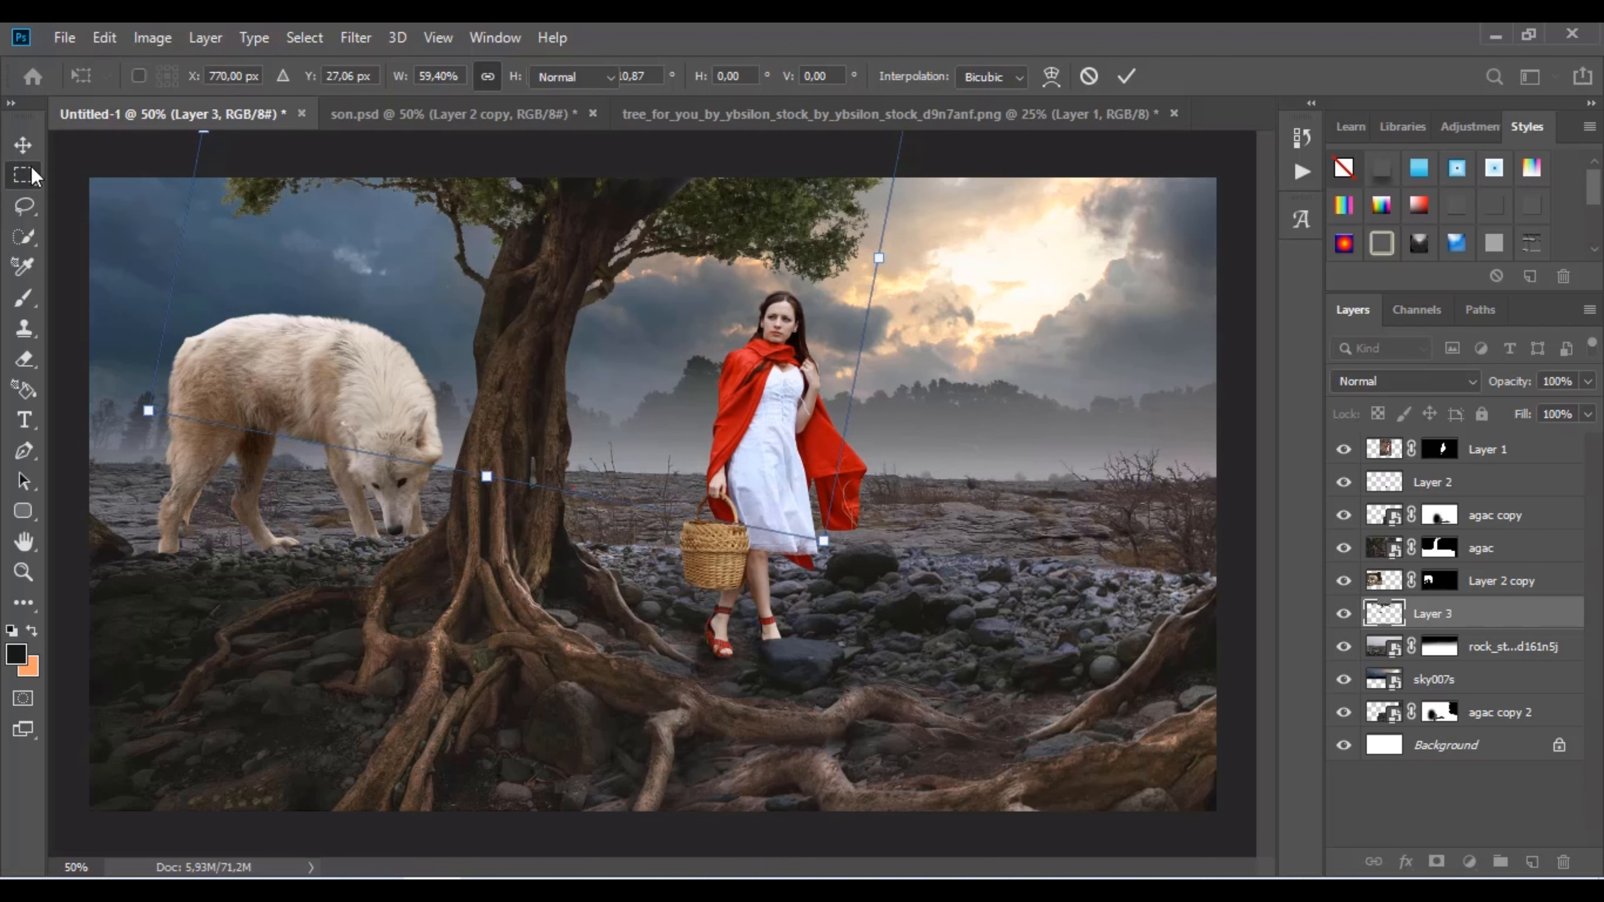
Add a new layer above the tree crown on Layer 3 and clip it to that layer.
left_click(1532, 862)
right_click(1478, 622)
left_click(1269, 473)
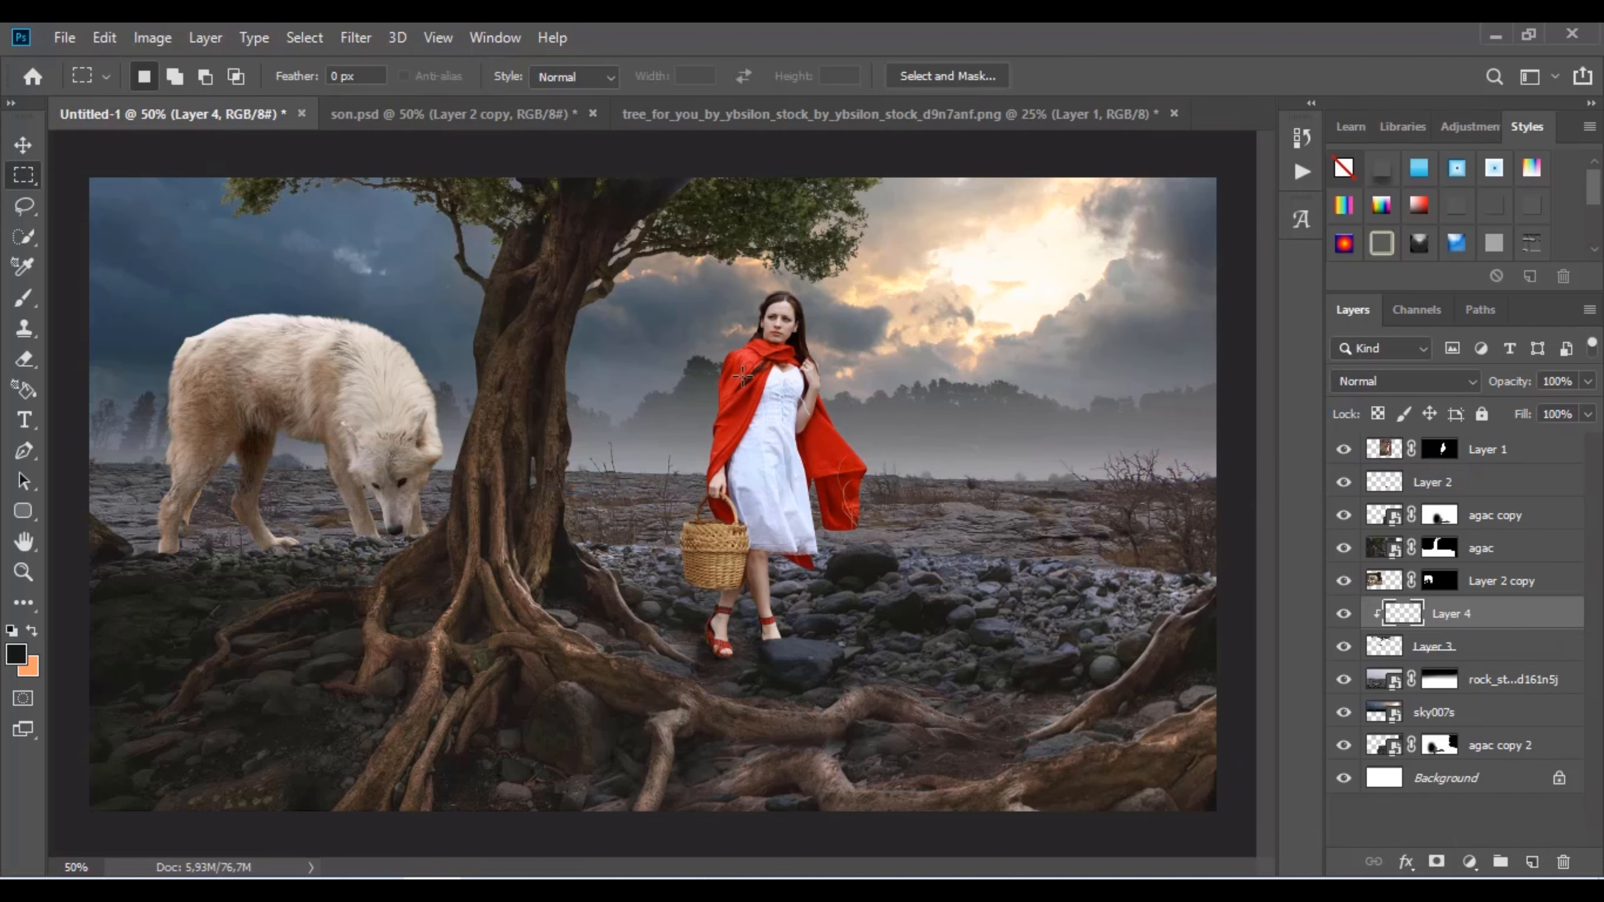
Shade the branch joint beside the trunk in black with a 73 px brush at 16% opacity and set the clipped layer to Multiply.
scroll(598, 269, "up", 5)
left_click(24, 298)
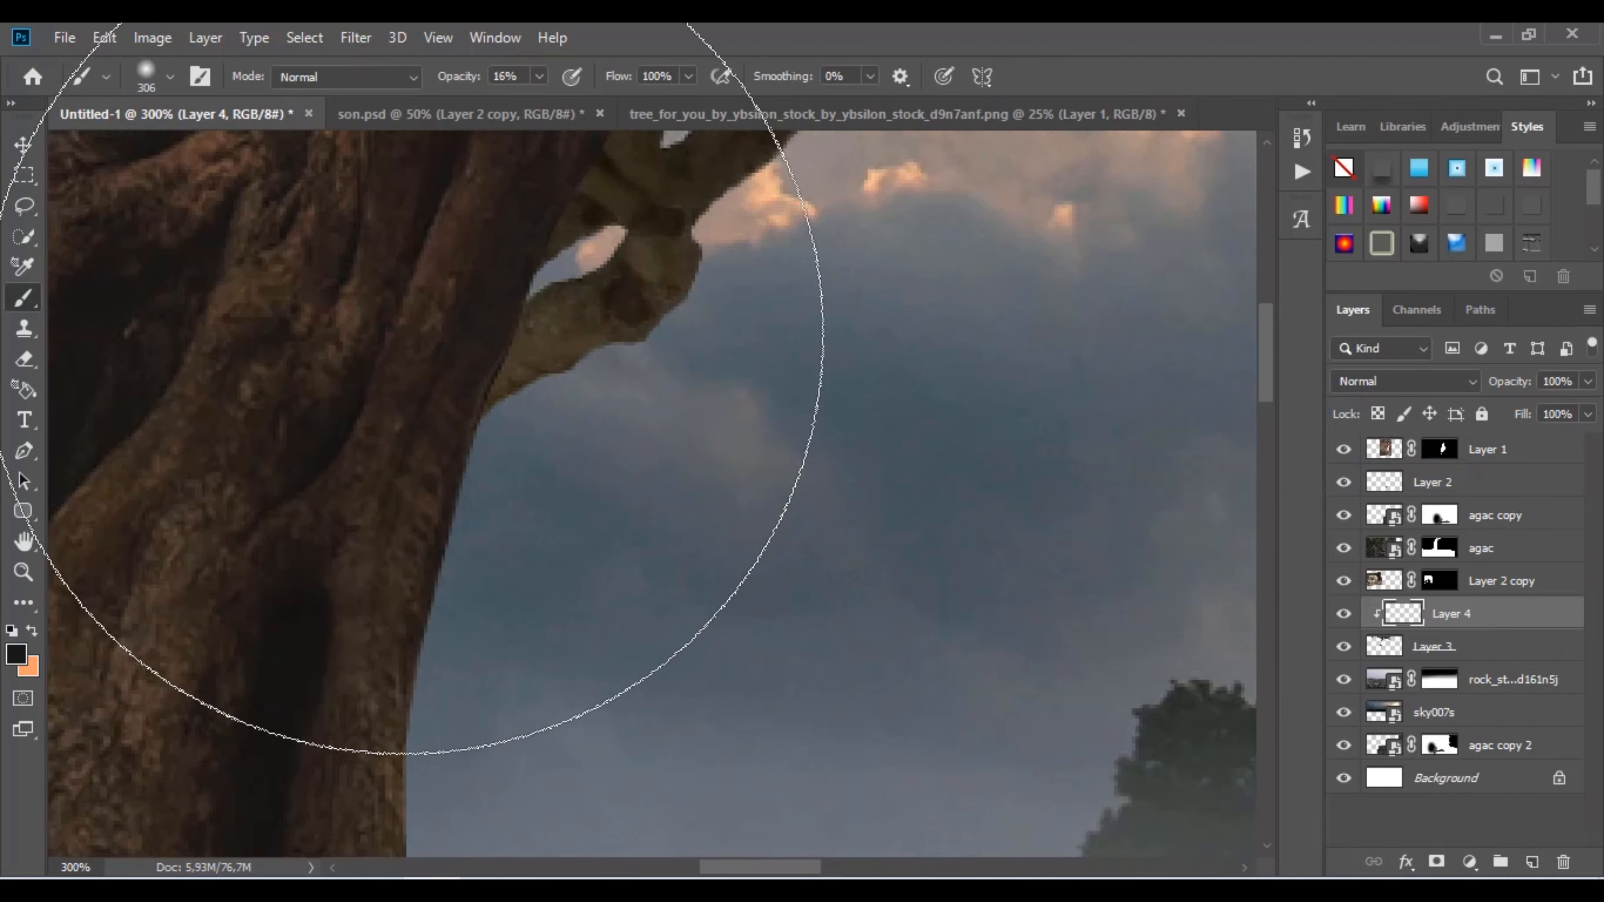
right_click(528, 345)
left_click(687, 401)
mouse_move(532, 281)
left_mouse_down()
mouse_move(544, 257)
mouse_move(505, 322)
left_mouse_up()
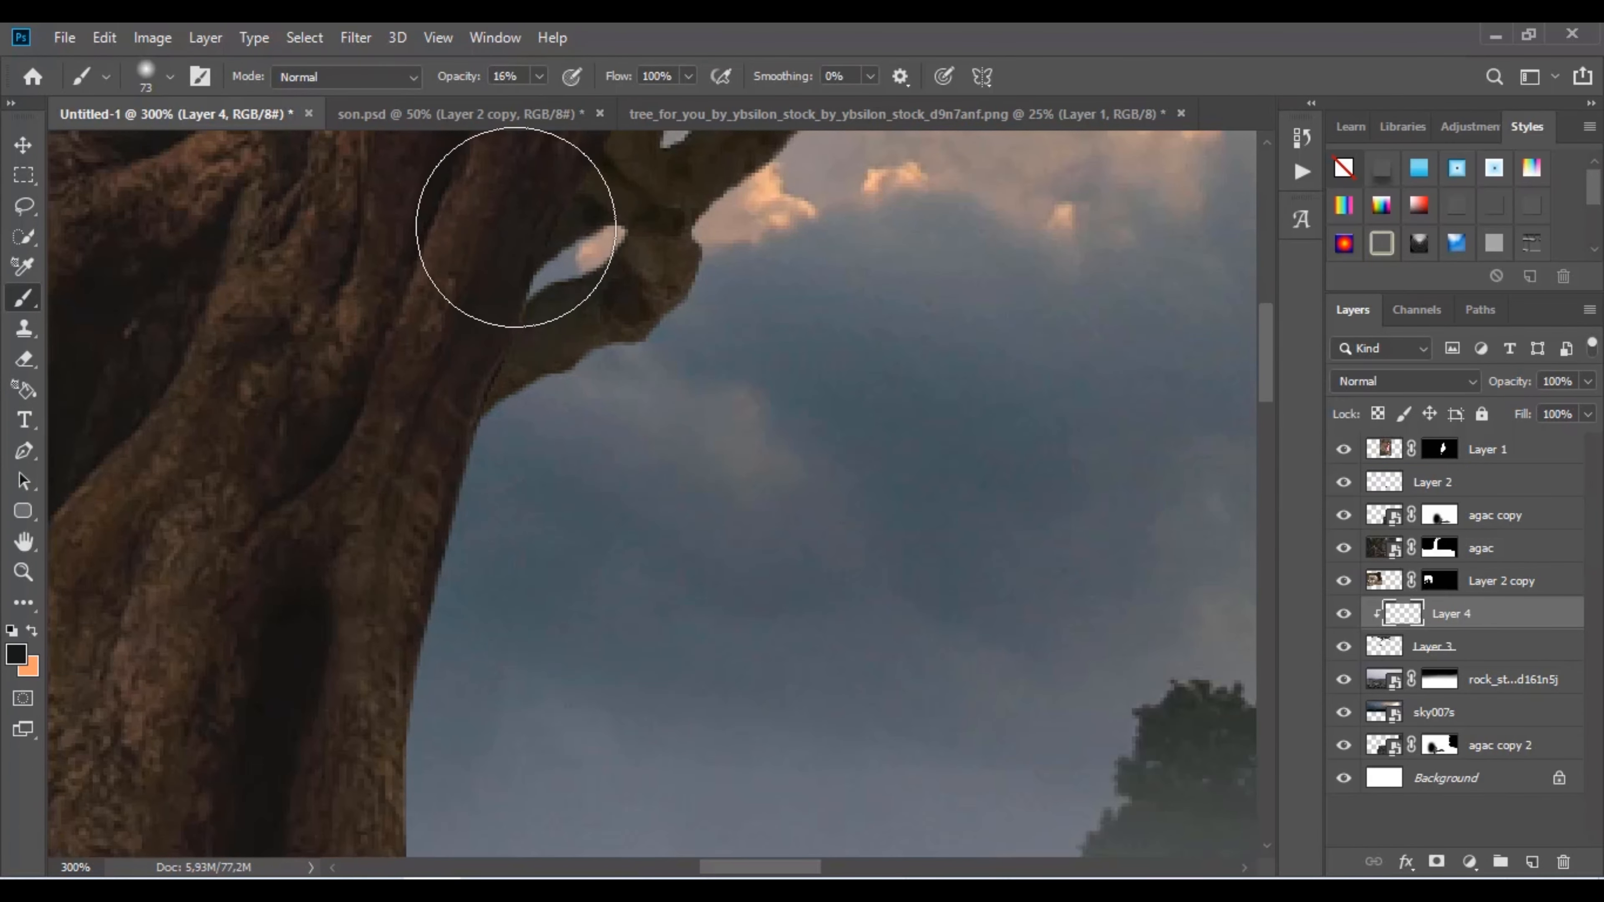
left_click(1414, 381)
left_click(1365, 462)
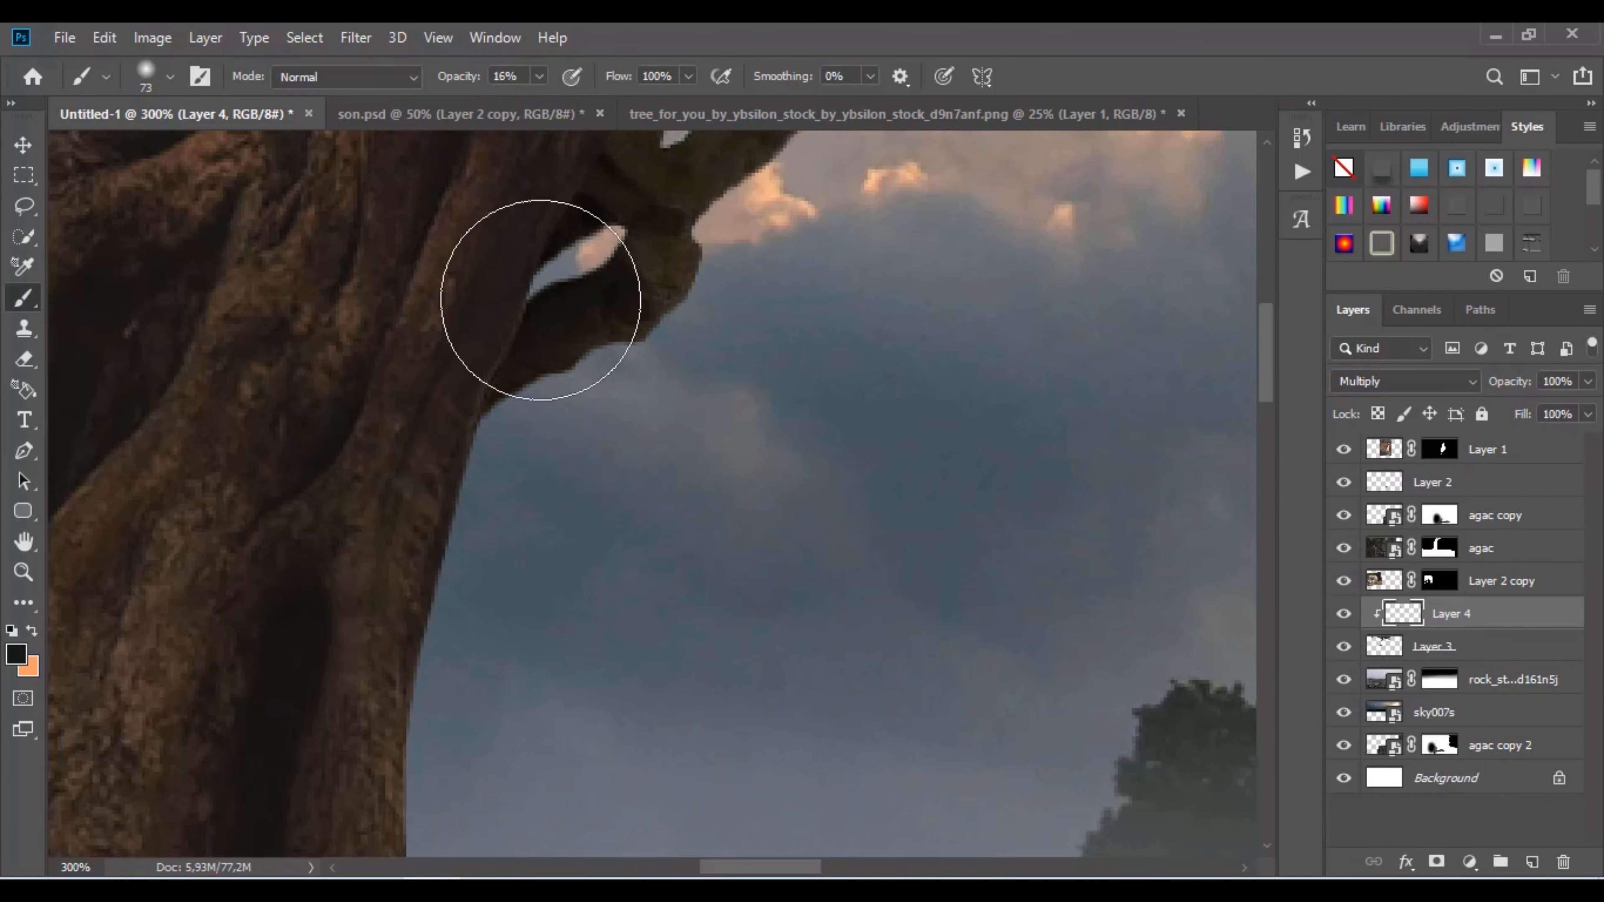
Darken the upper branches where they meet the trunk on the clipped layer, reducing the brush to 31 px for finer areas.
key("space")
left_click_drag(807, 264, 635, 664)
mouse_move(640, 281)
left_mouse_down()
mouse_move(655, 314)
mouse_move(794, 249)
left_mouse_up()
right_click(768, 341)
left_click_drag(910, 408, 893, 408)
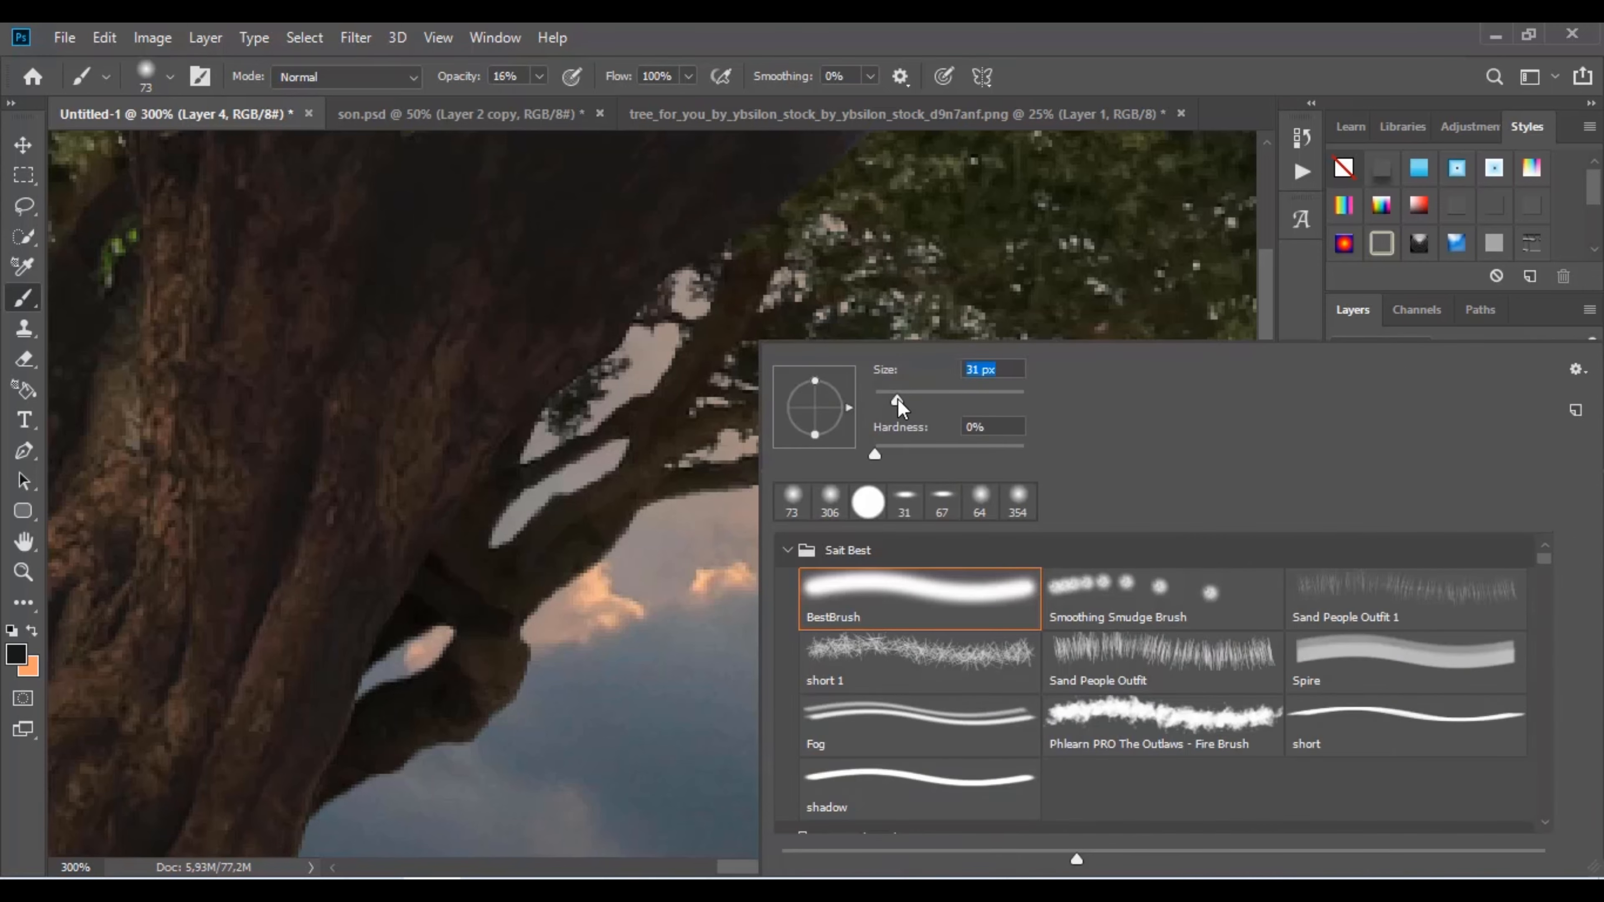
key("Return")
key("ctrl+minus")
key("ctrl+minus")
key("ctrl+minus")
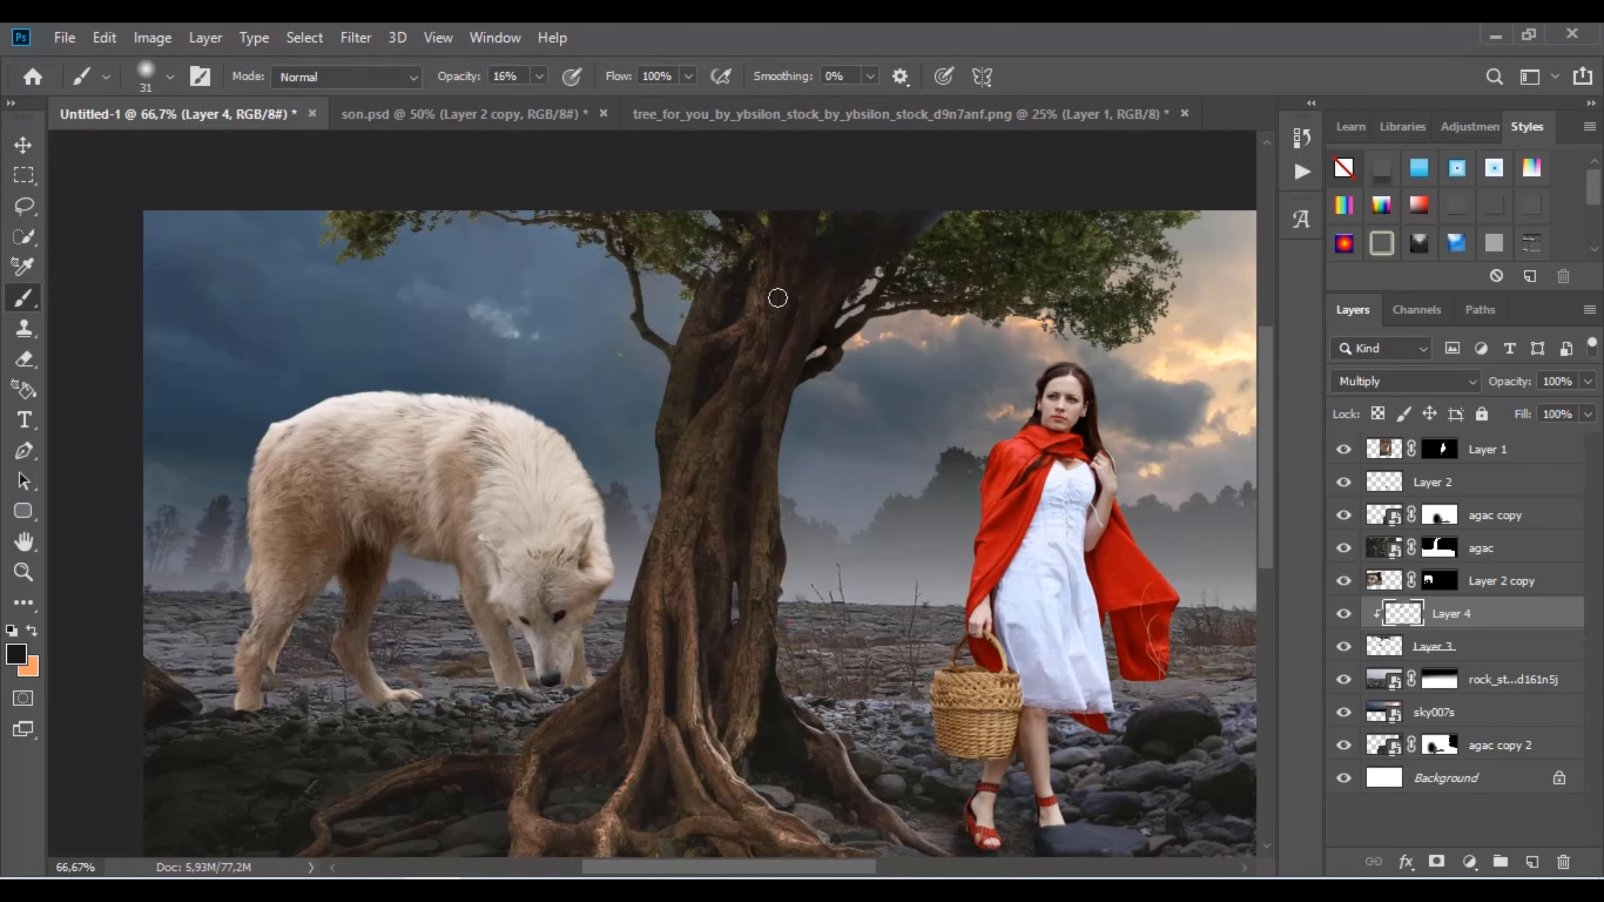
left_click_drag(1198, 264, 929, 362)
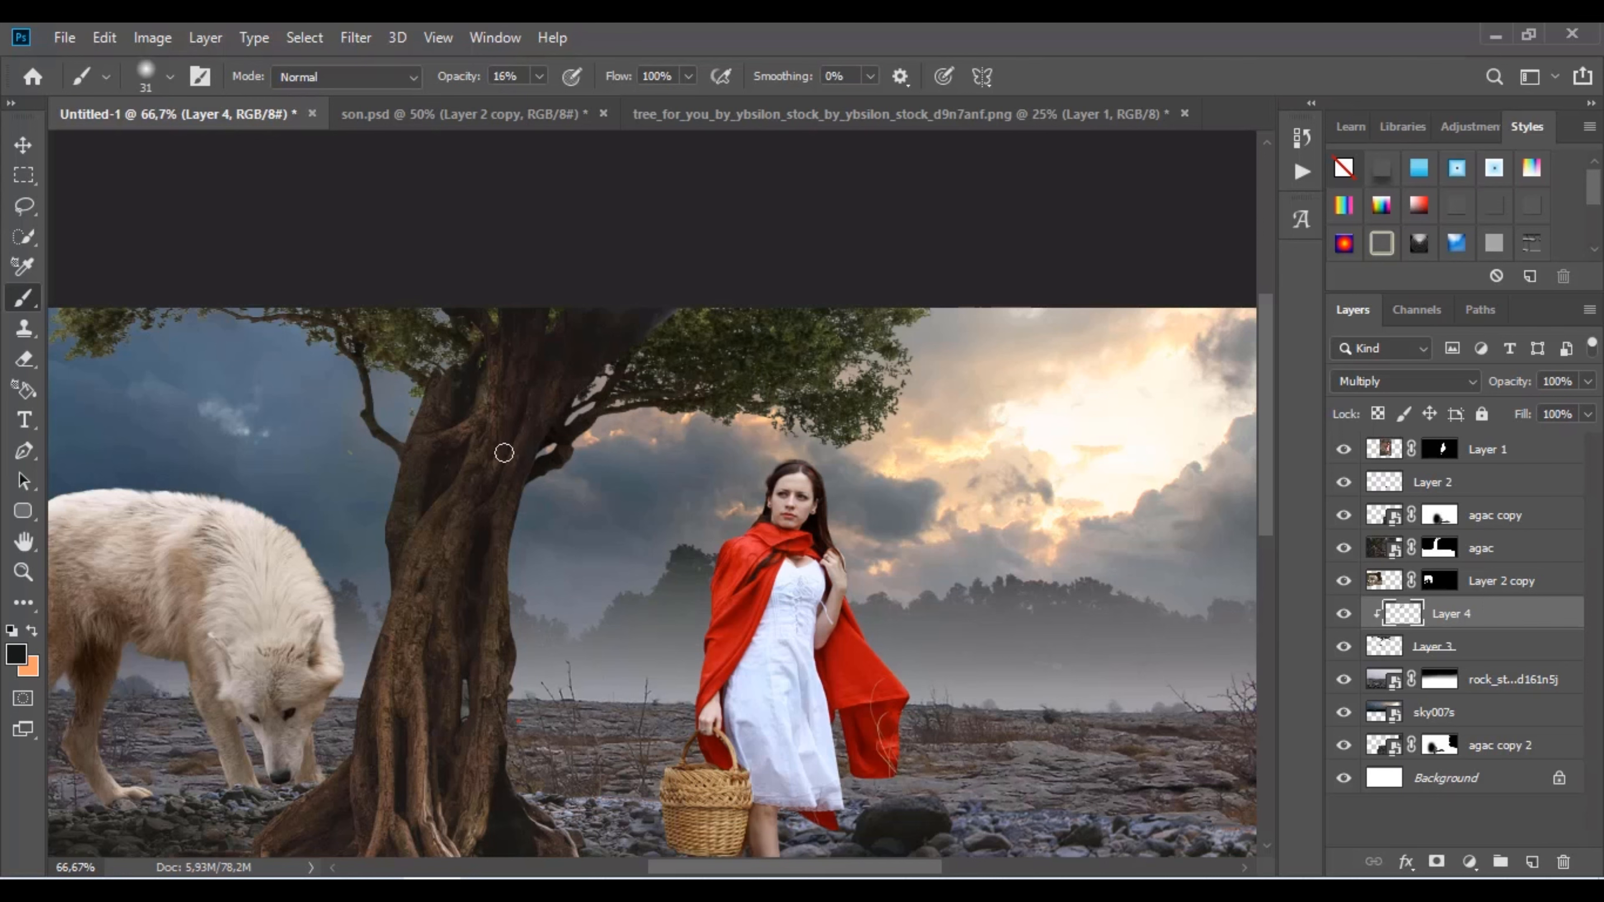
Open the blending options of the woman's Layer 1 and enable an Inner Shadow.
left_click_drag(941, 545, 834, 399)
key("ctrl+plus")
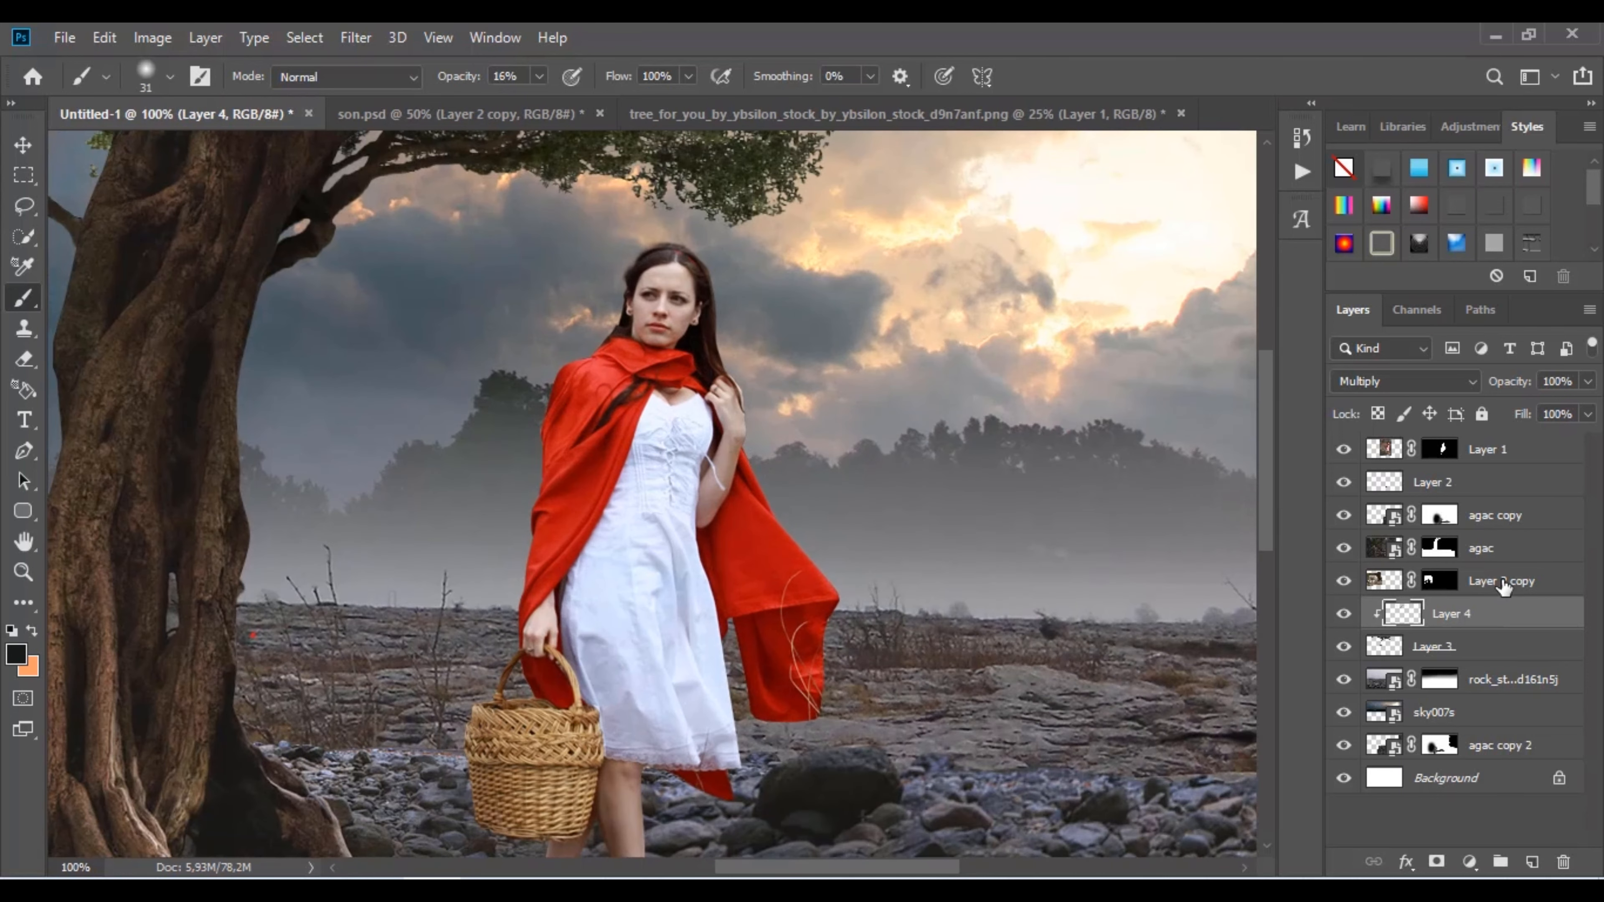
left_click(1468, 452)
right_click(1509, 452)
left_click(1554, 464)
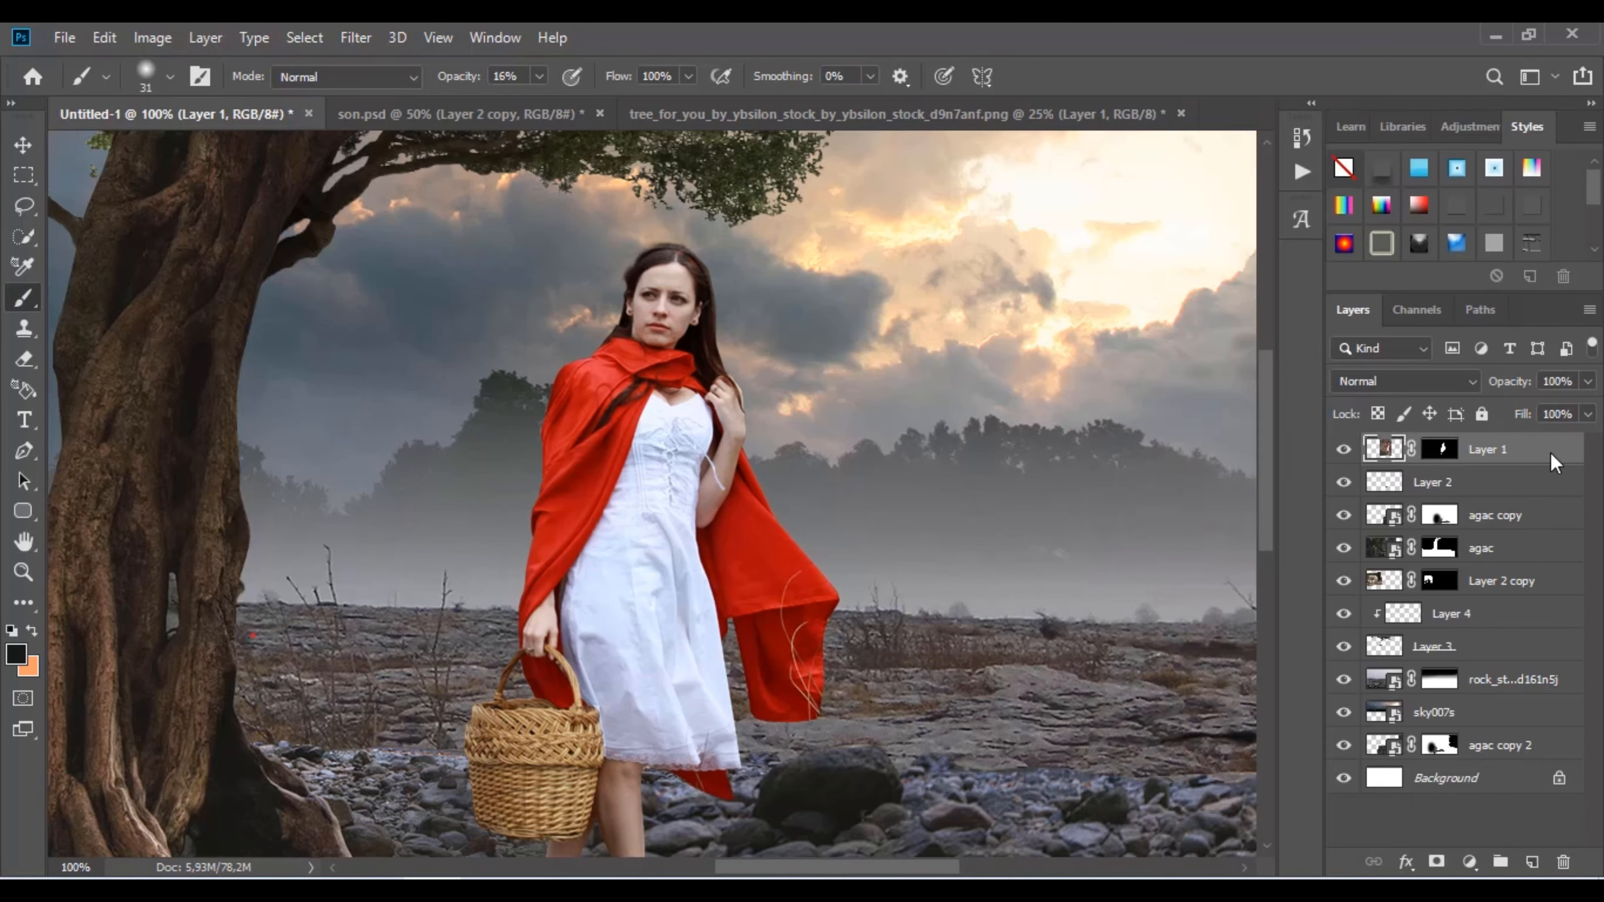
right_click(1371, 461)
left_click(1207, 425)
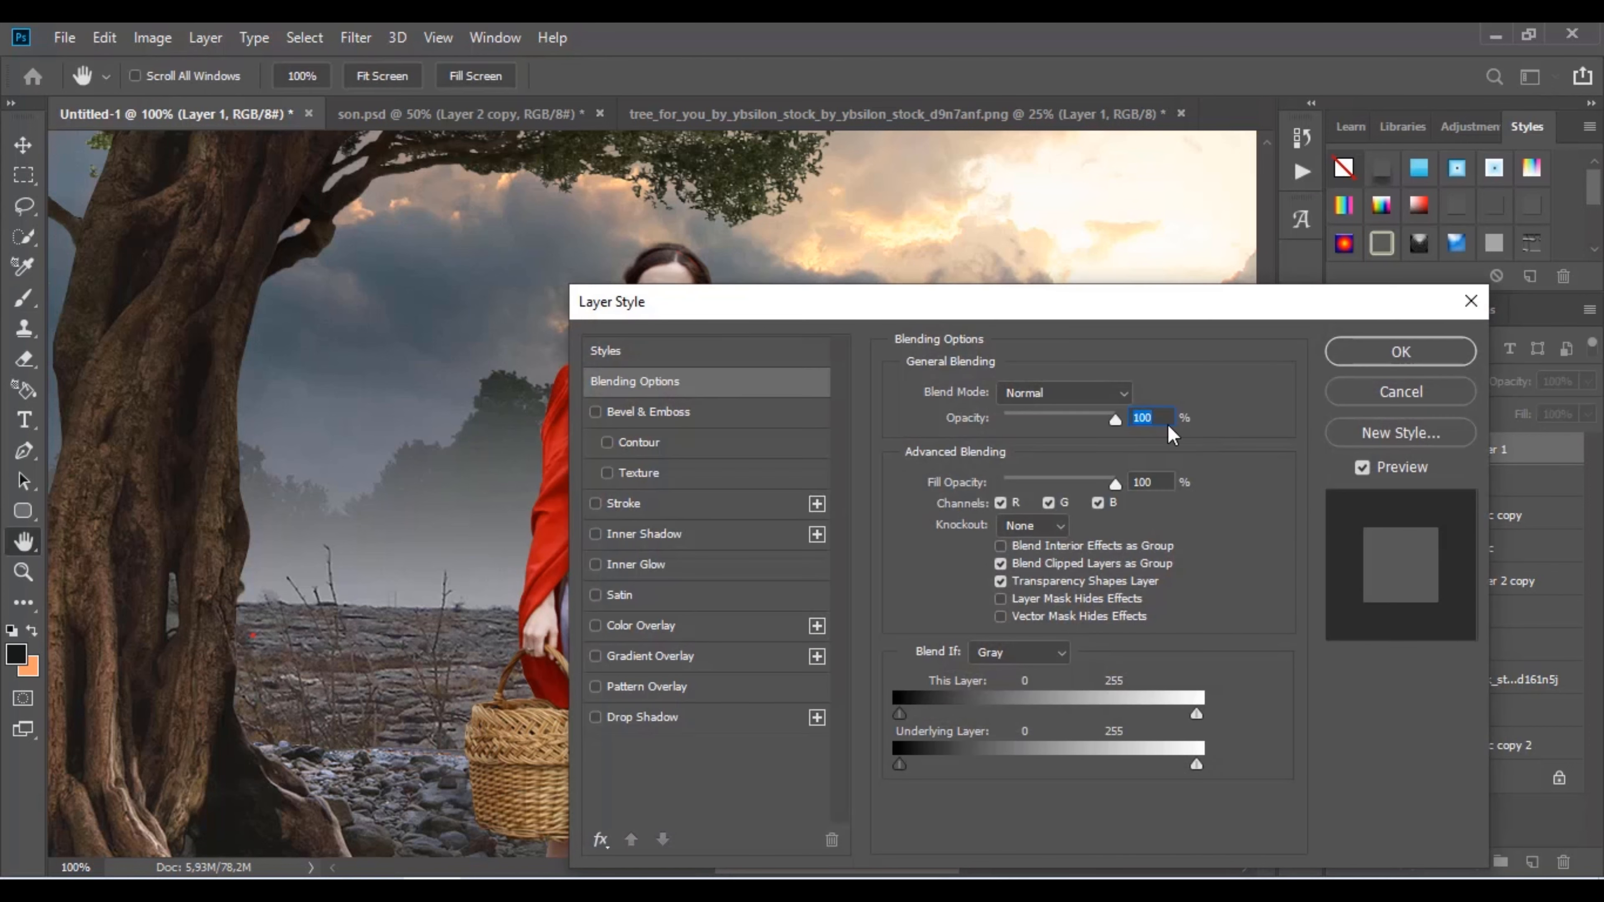
left_click_drag(794, 319, 1134, 286)
left_click(950, 499)
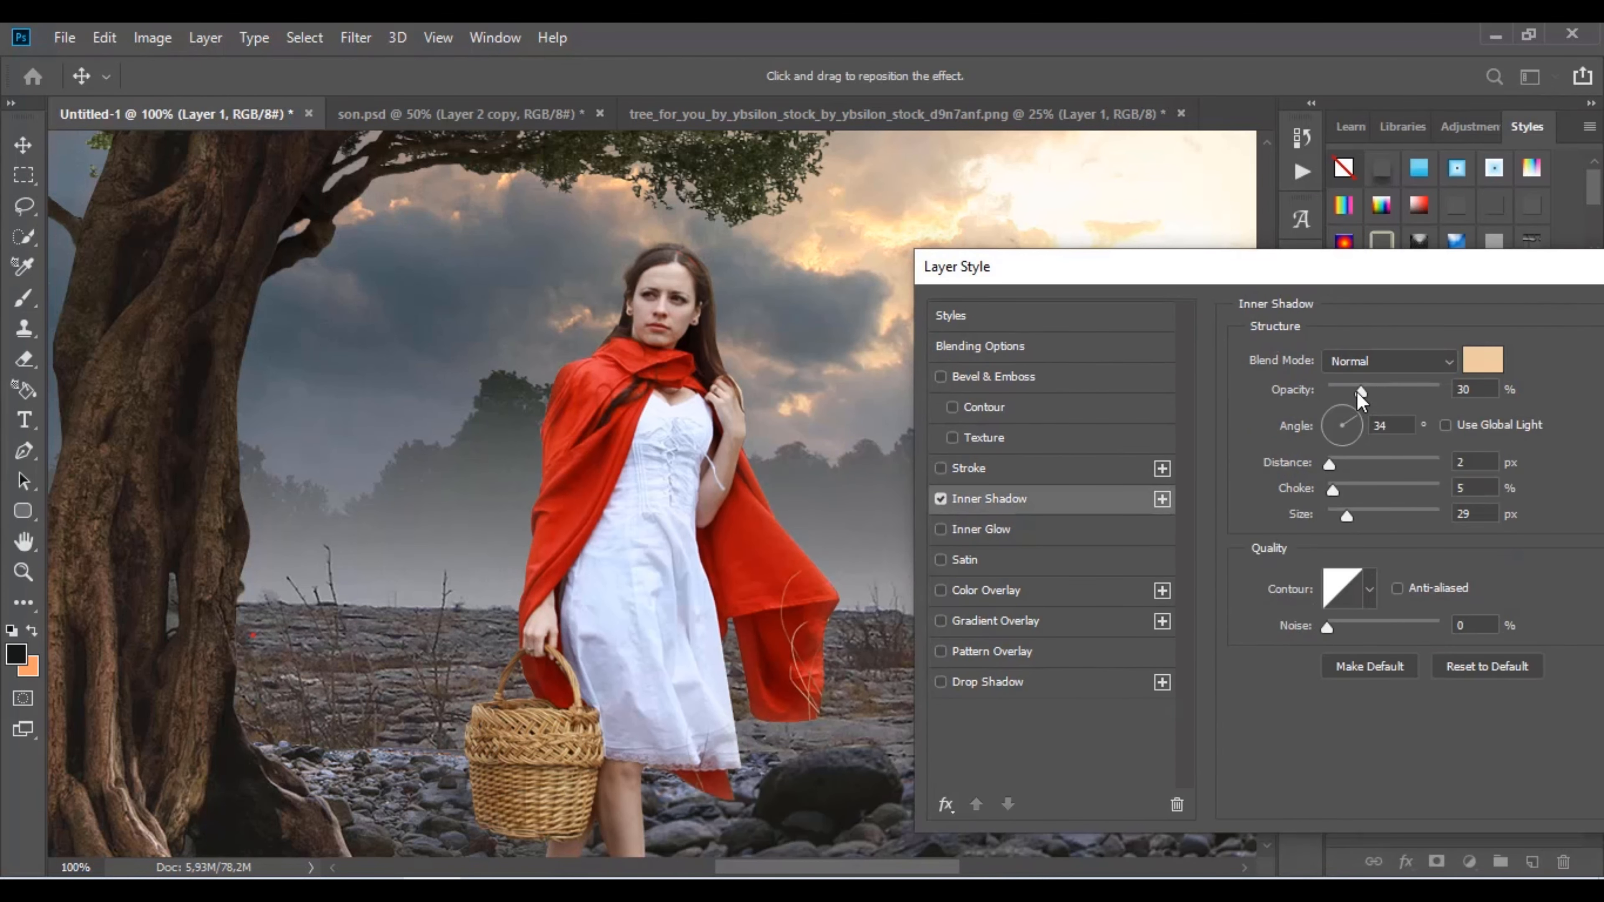
Set the woman's Inner Shadow to 100% opacity, 3 px distance, 0% choke and 16 px size, and apply it.
left_click_drag(1347, 515, 1344, 520)
left_click_drag(1360, 389, 1451, 392)
mouse_move(1329, 466)
left_mouse_down()
mouse_move(1343, 489)
mouse_move(1328, 496)
left_mouse_up()
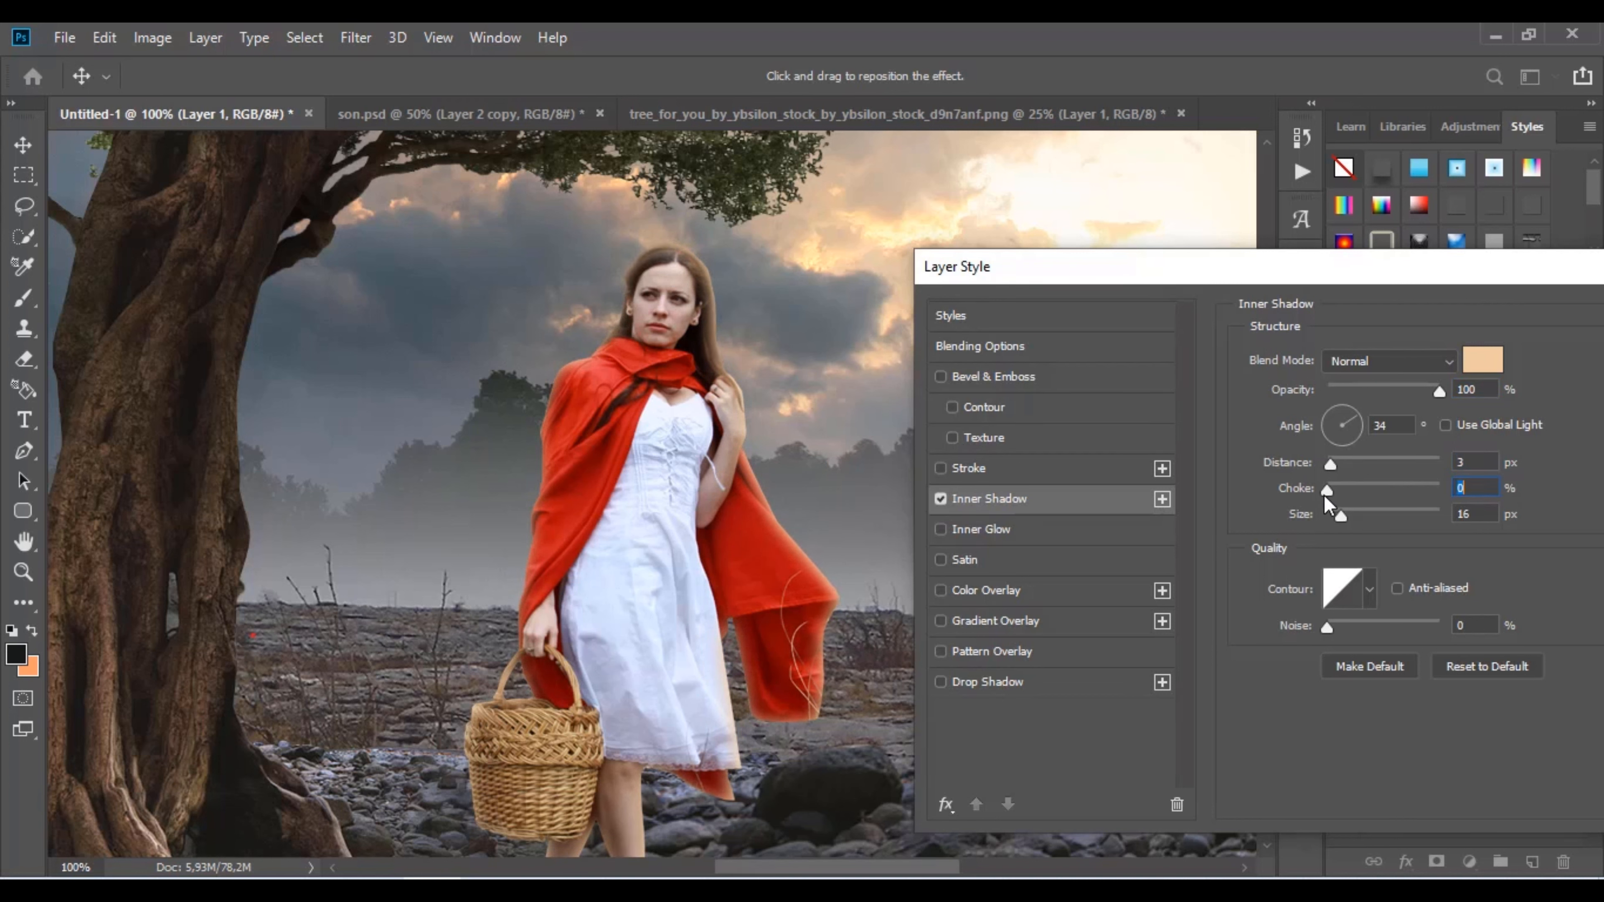
left_click_drag(1469, 281, 1269, 309)
left_click(1538, 353)
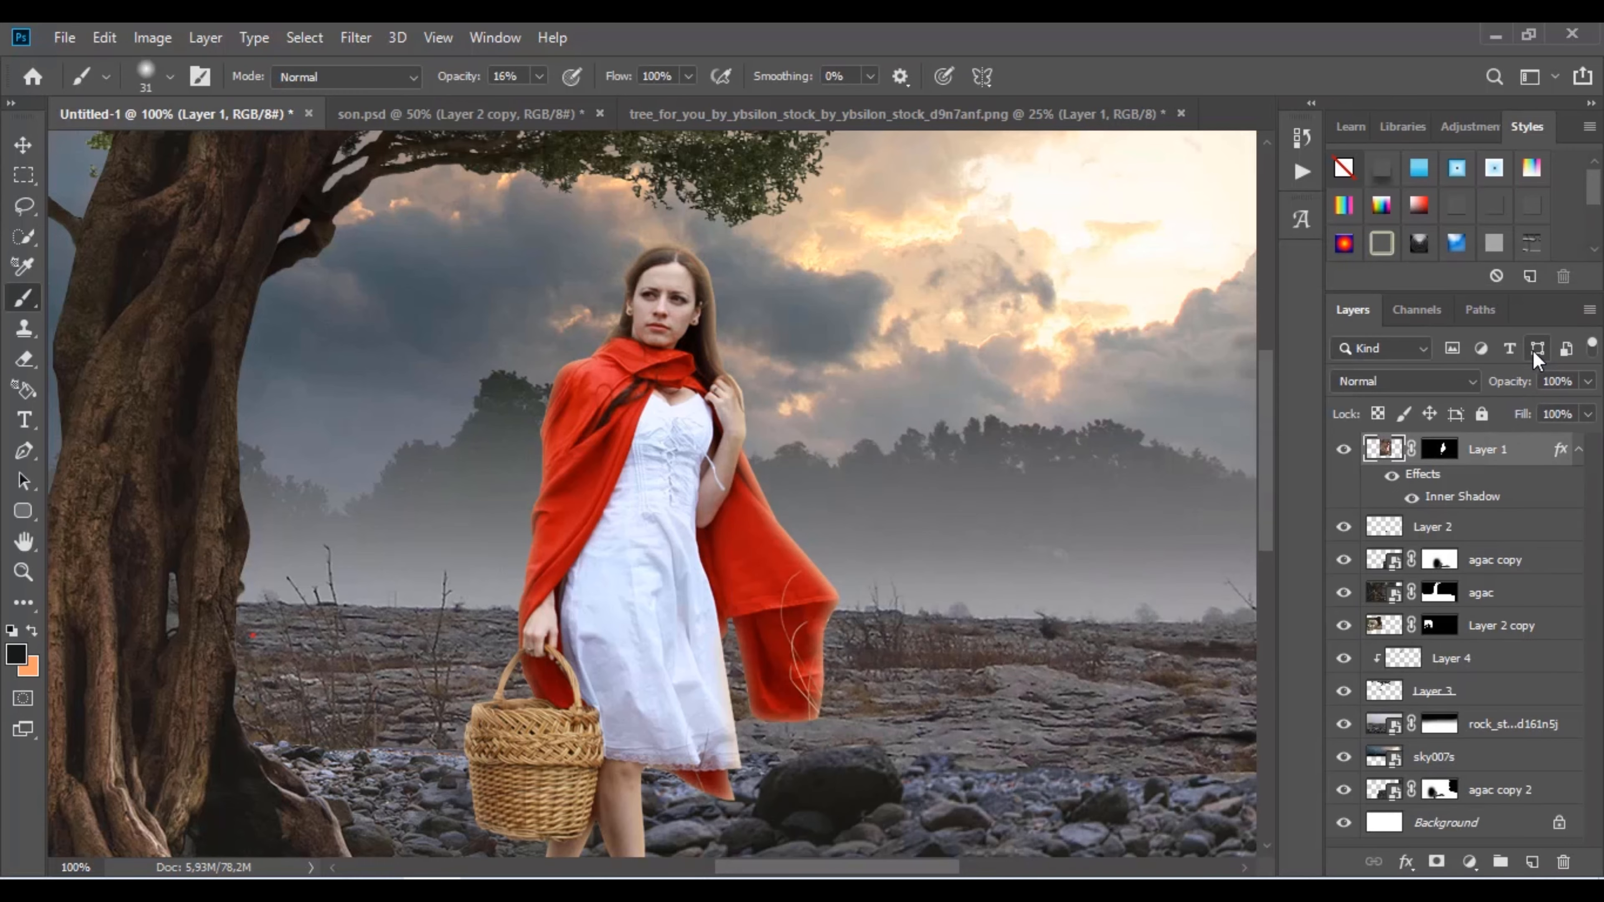
Convert the woman's Inner Shadow effect into its own clipped layer and add a layer mask to it.
right_click(1464, 510)
left_click(1472, 453)
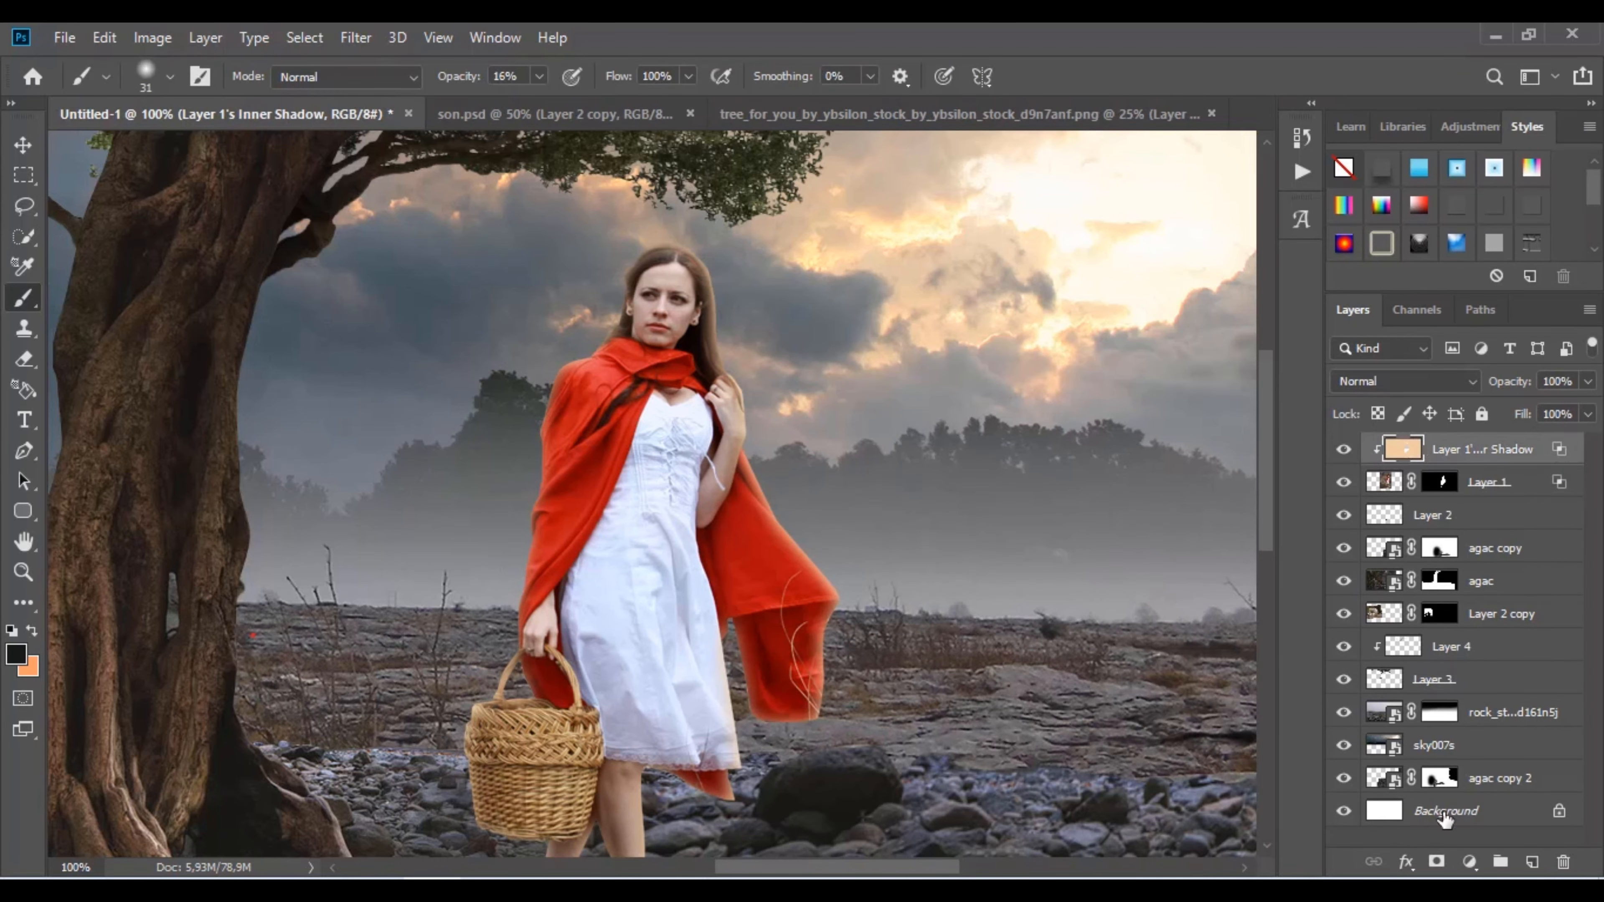
left_click(1436, 862)
Mask out the rim glow on the woman's shaded side, basket and legs in black with an 84 px brush at 16% opacity.
right_click(538, 338)
left_click(714, 399)
left_click(558, 297)
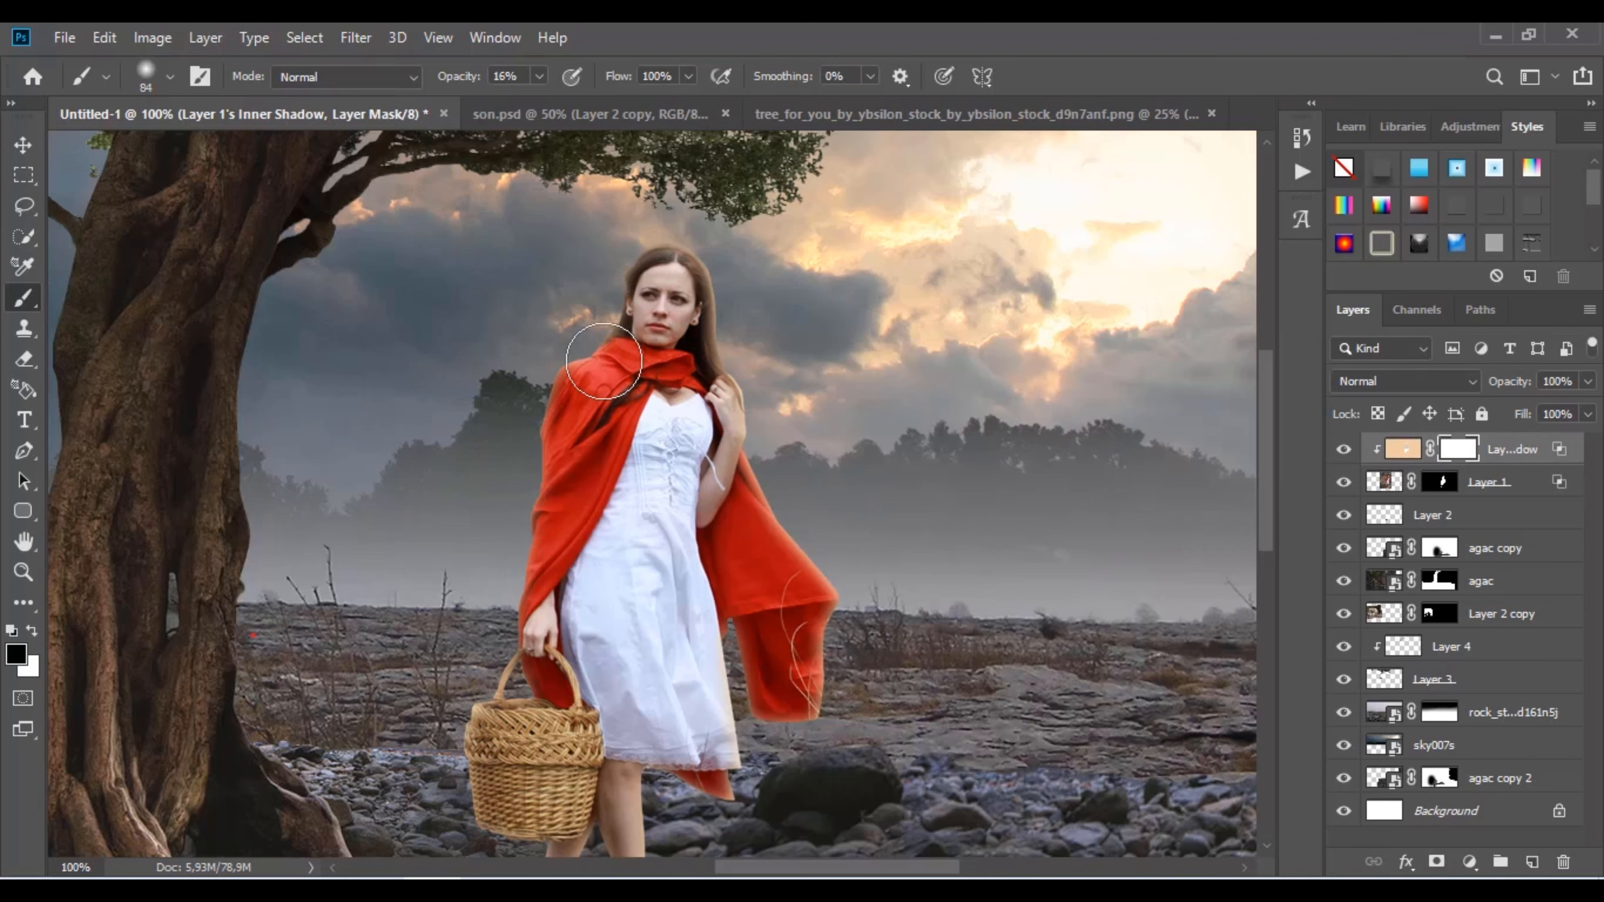
mouse_move(595, 308)
left_mouse_down()
mouse_move(543, 406)
mouse_move(528, 739)
left_mouse_up()
scroll(527, 801, "down", 3)
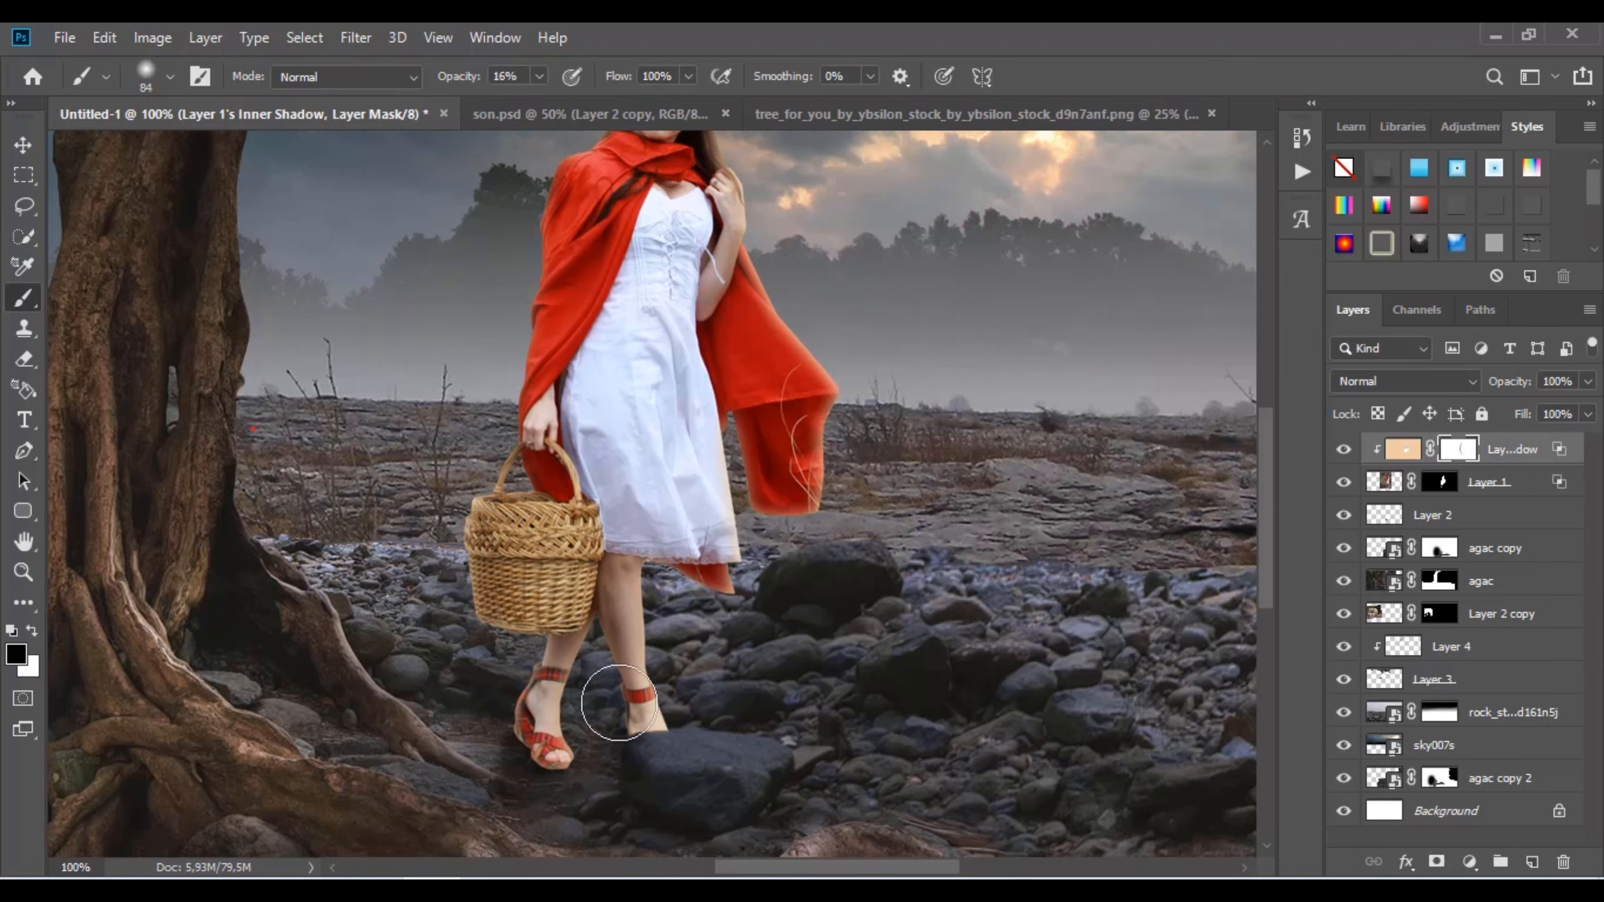
mouse_move(620, 702)
left_mouse_down()
mouse_move(601, 562)
mouse_move(540, 782)
mouse_move(576, 467)
mouse_move(712, 479)
left_mouse_up()
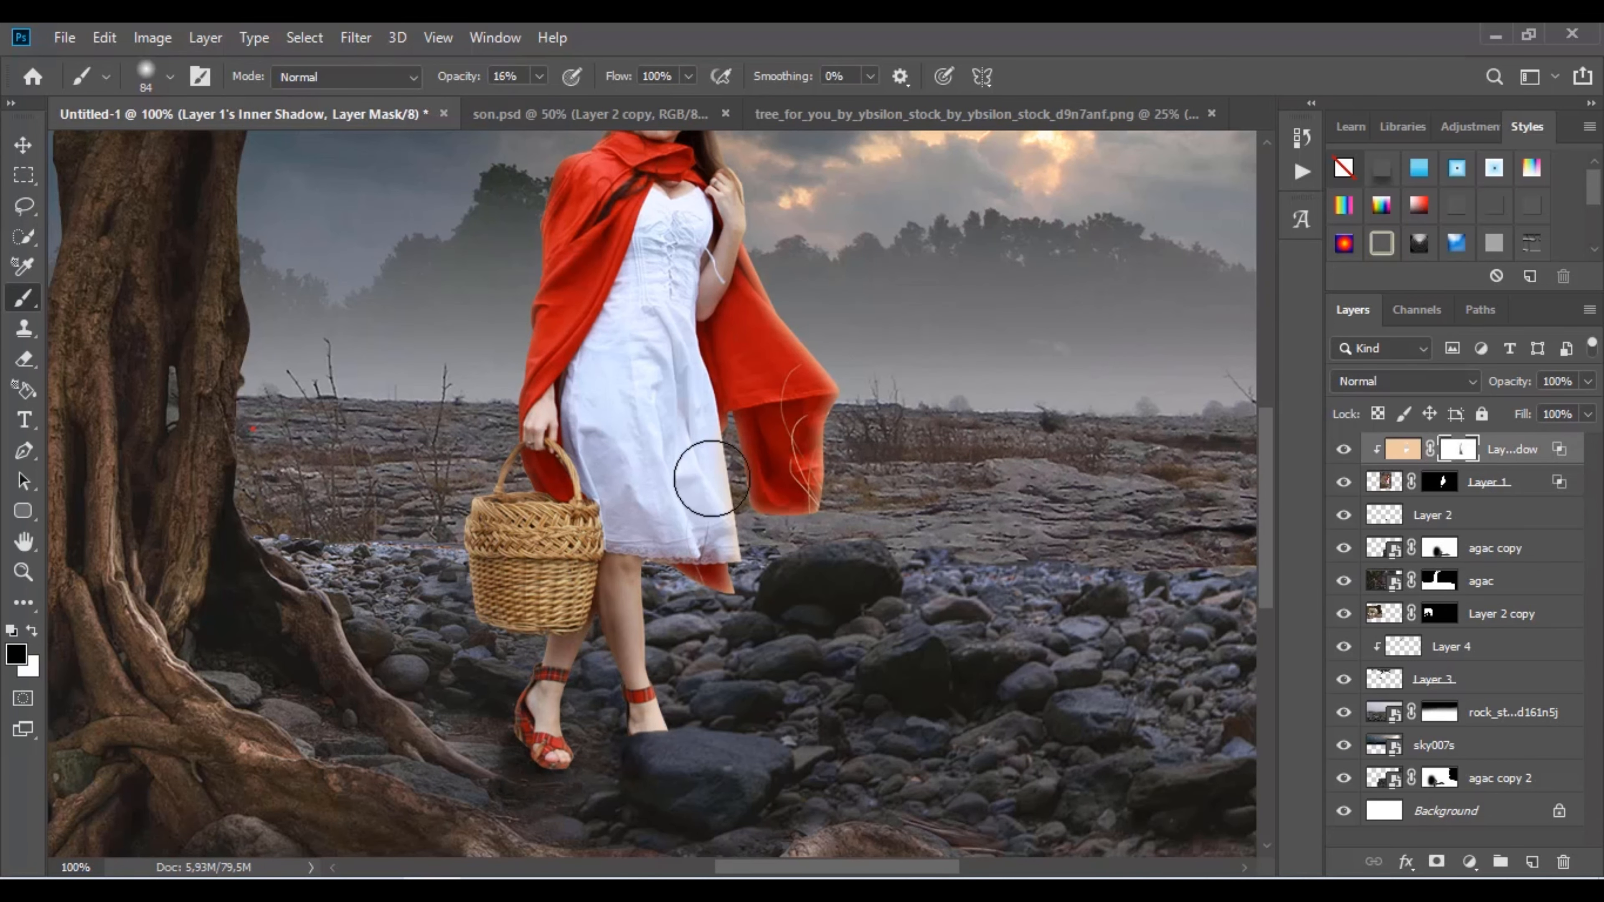
scroll(749, 473, "up", 2)
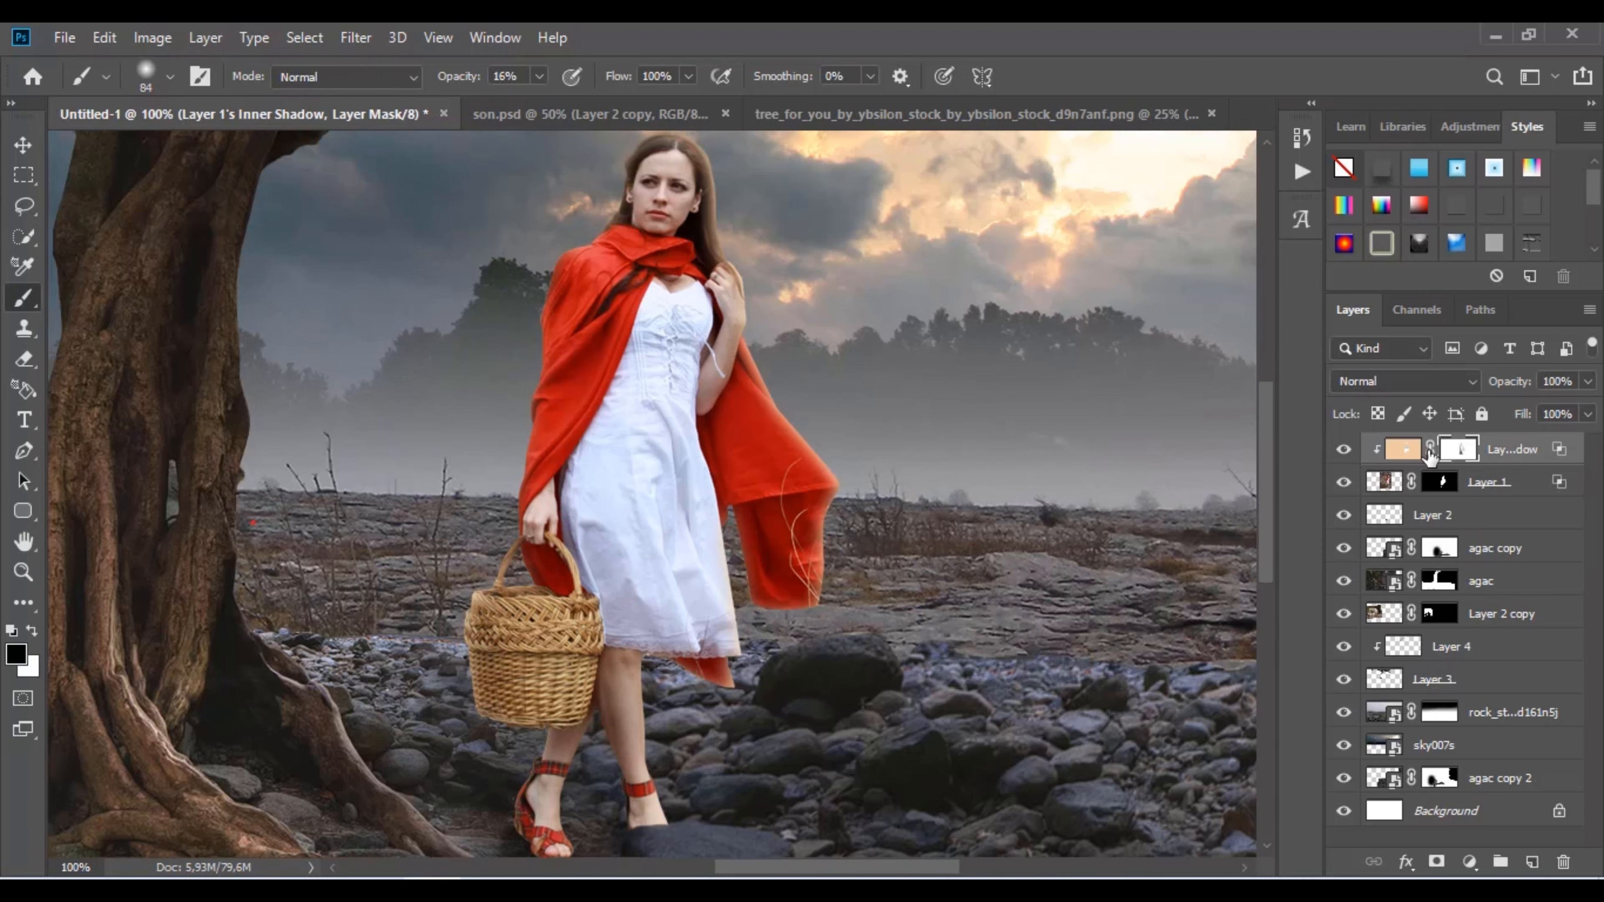
Set the woman's separated inner shadow layer to the Linear Dodge (Add) blend mode.
left_click(1405, 449)
left_click(1405, 381)
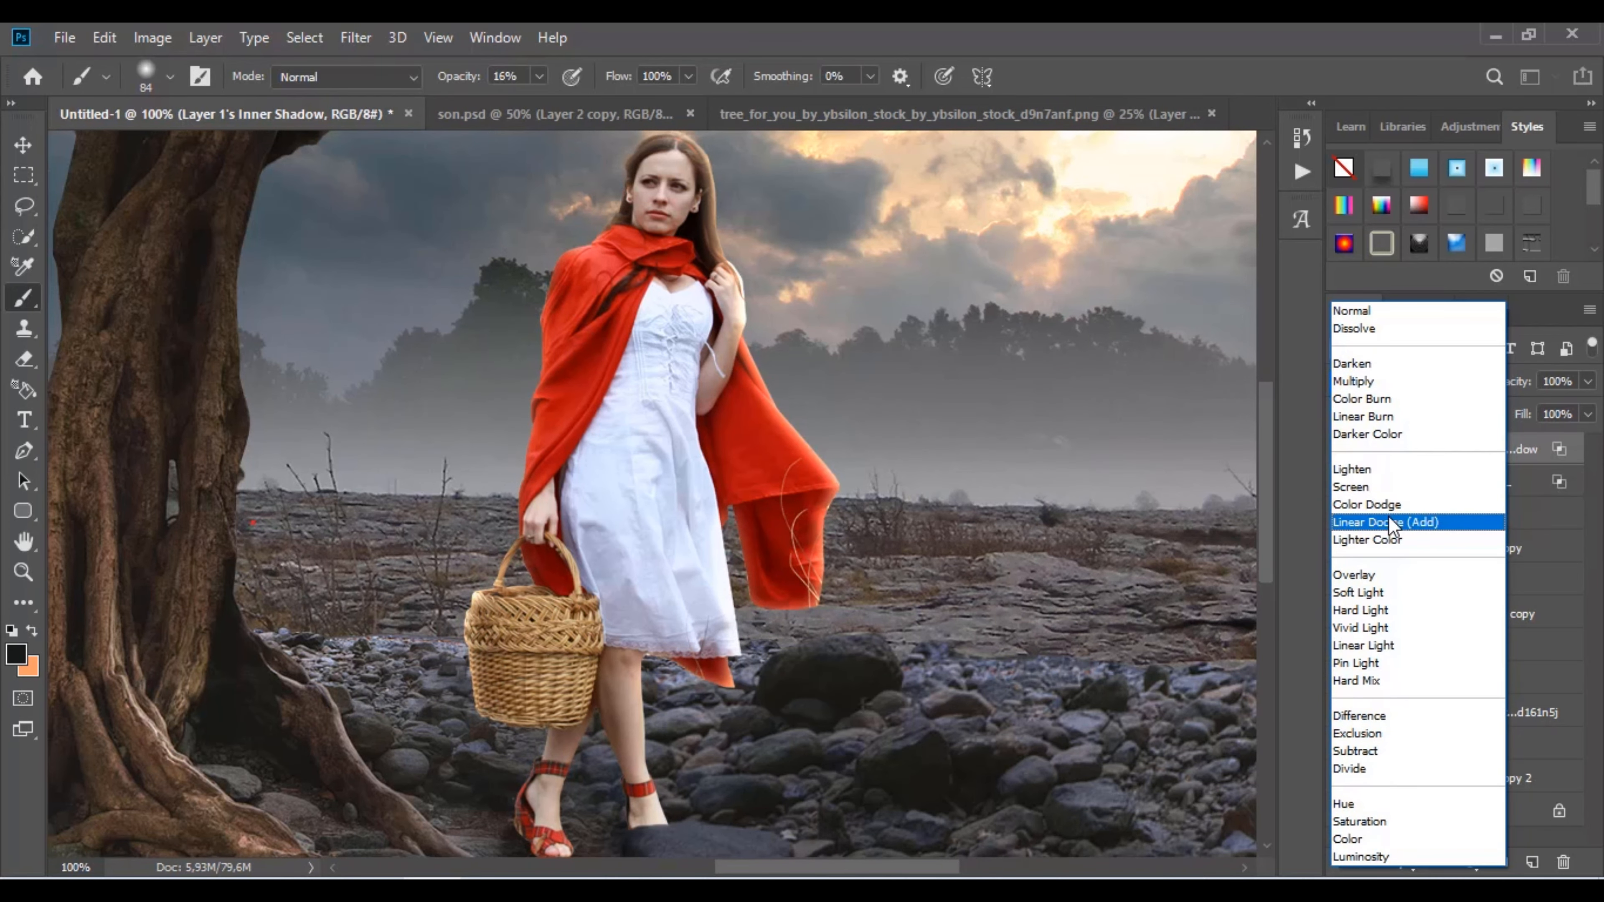
left_click(1389, 521)
Paint more of the woman's rim glow away on the inner shadow mask with the brush at 73% opacity.
left_click(1457, 449)
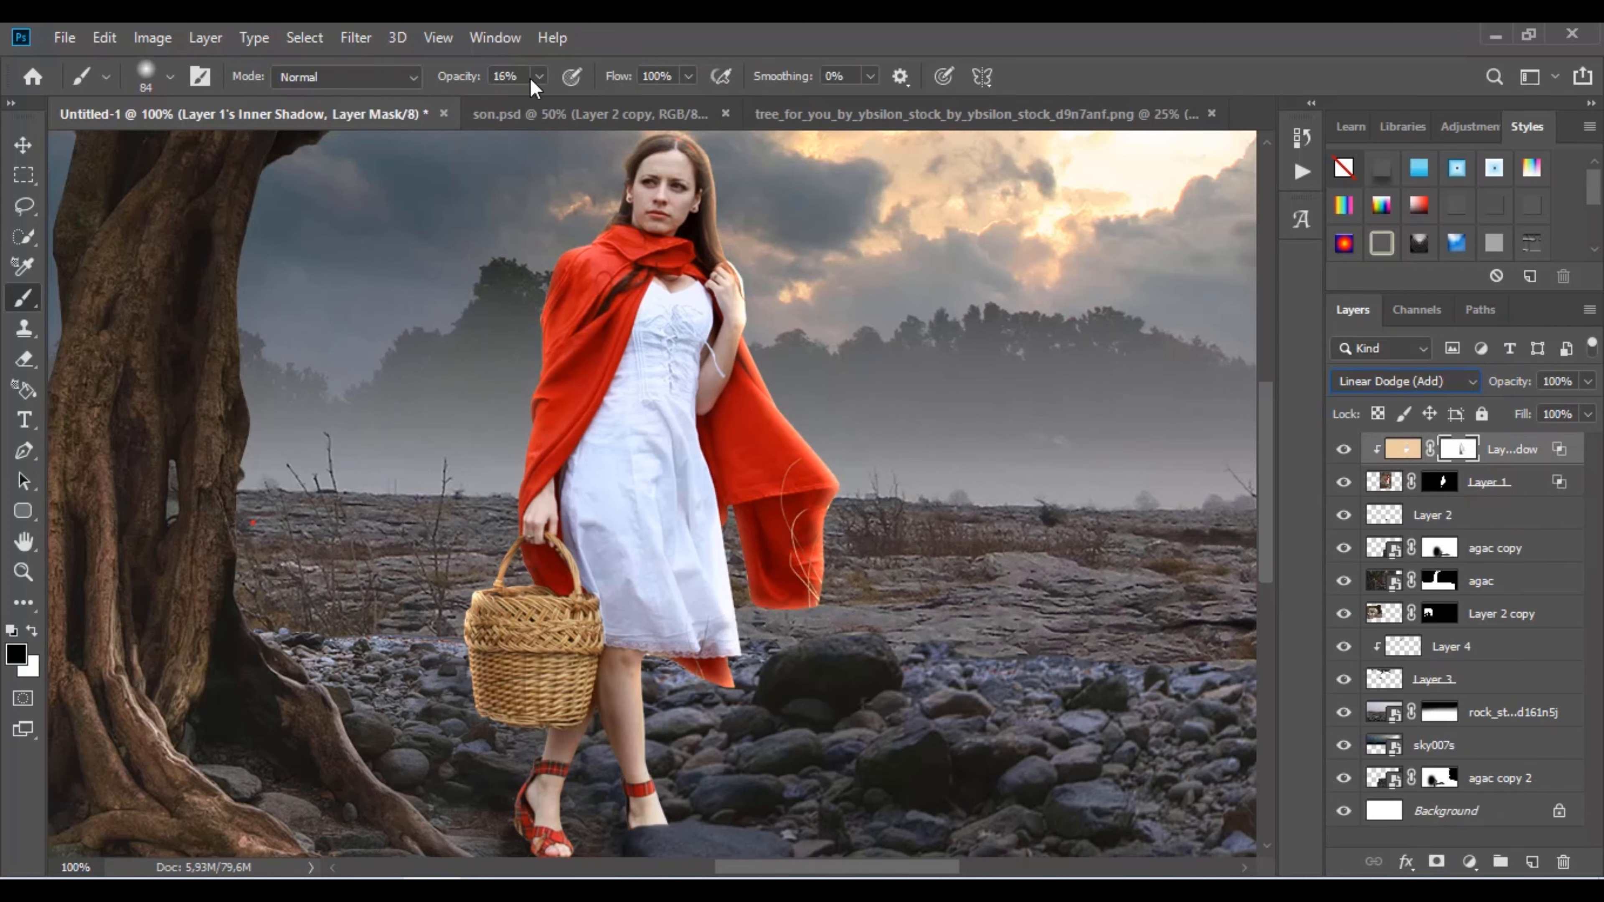
left_click_drag(534, 83, 606, 129)
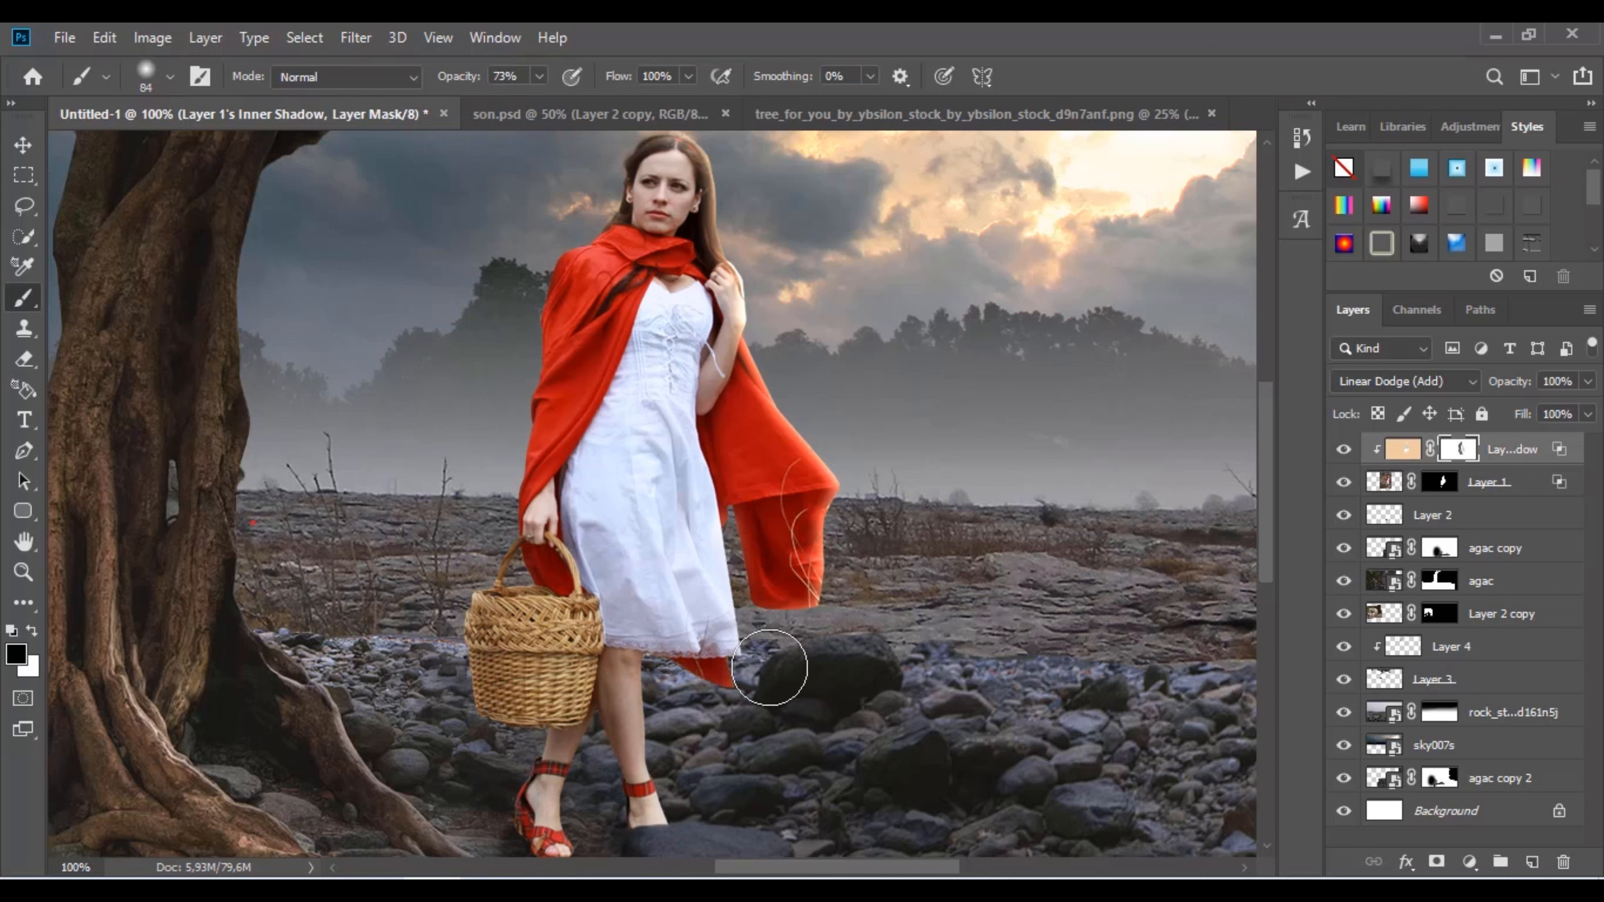
left_click_drag(638, 406, 884, 496)
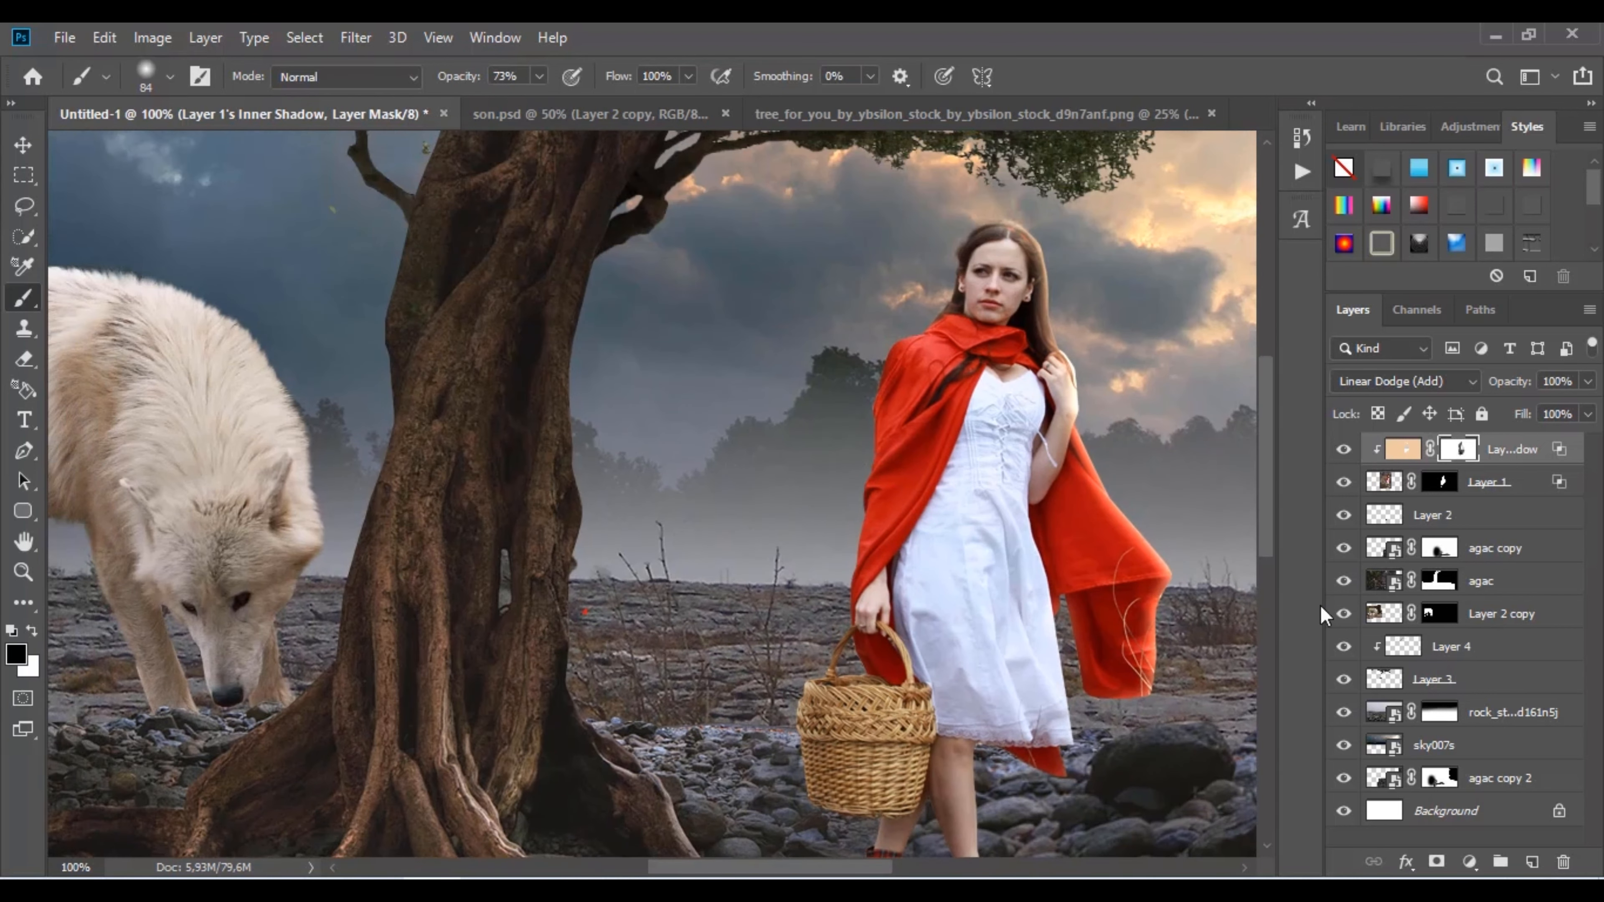
Load the agac layer's mask as a selection, add a new layer above it and sample a warm yellow from the bright sky.
left_click(1439, 580)
left_click(1439, 583, "ctrl")
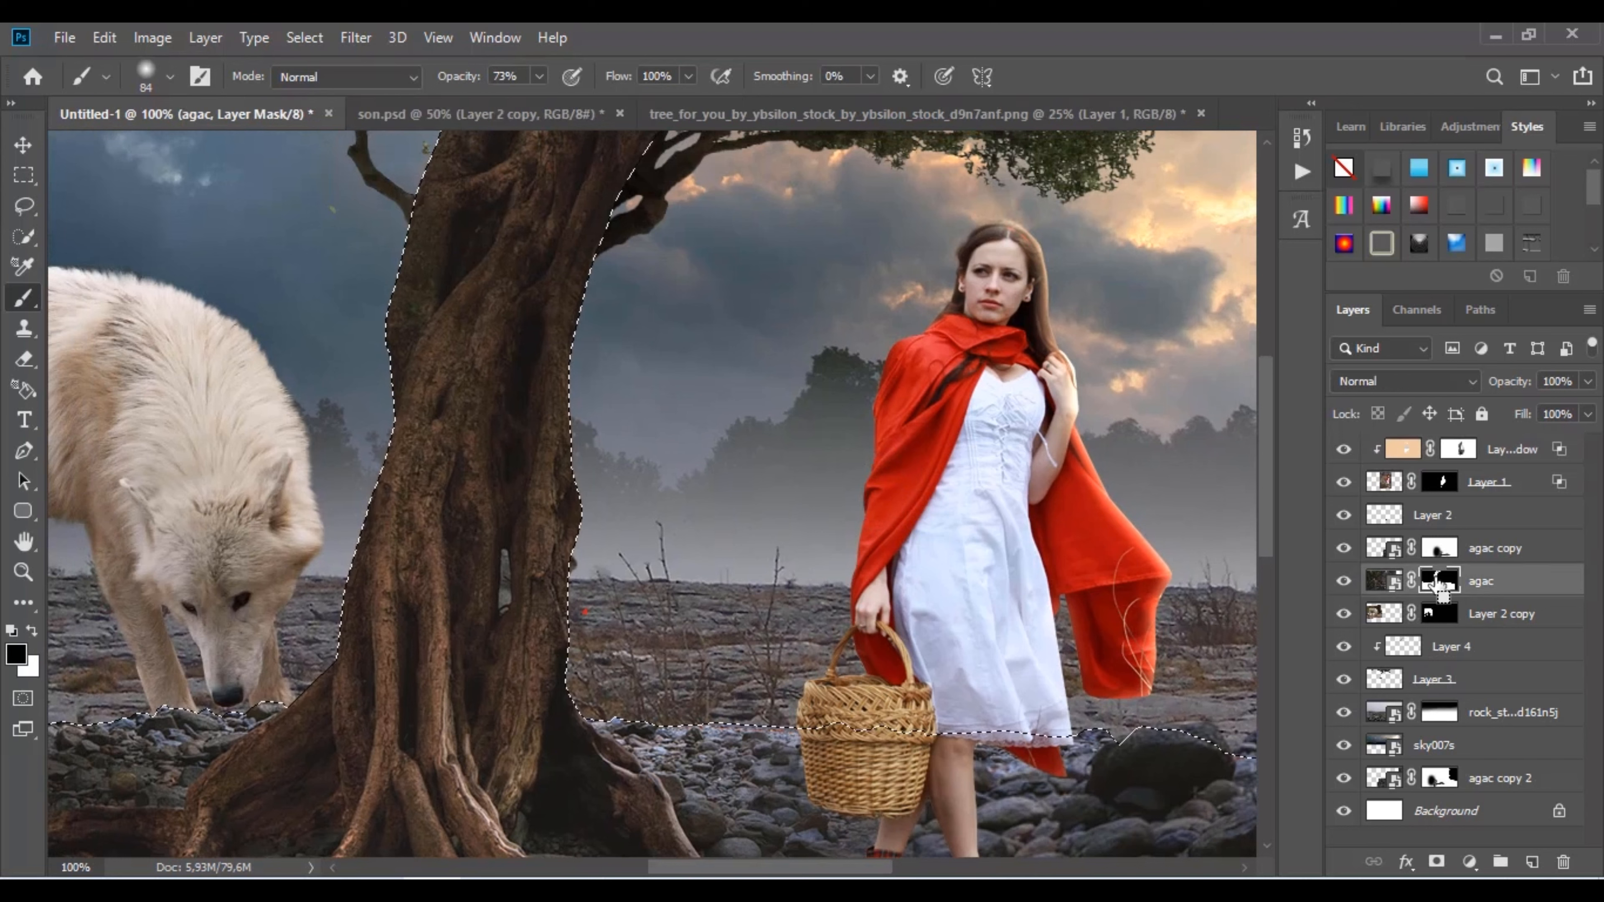
left_click(1531, 860)
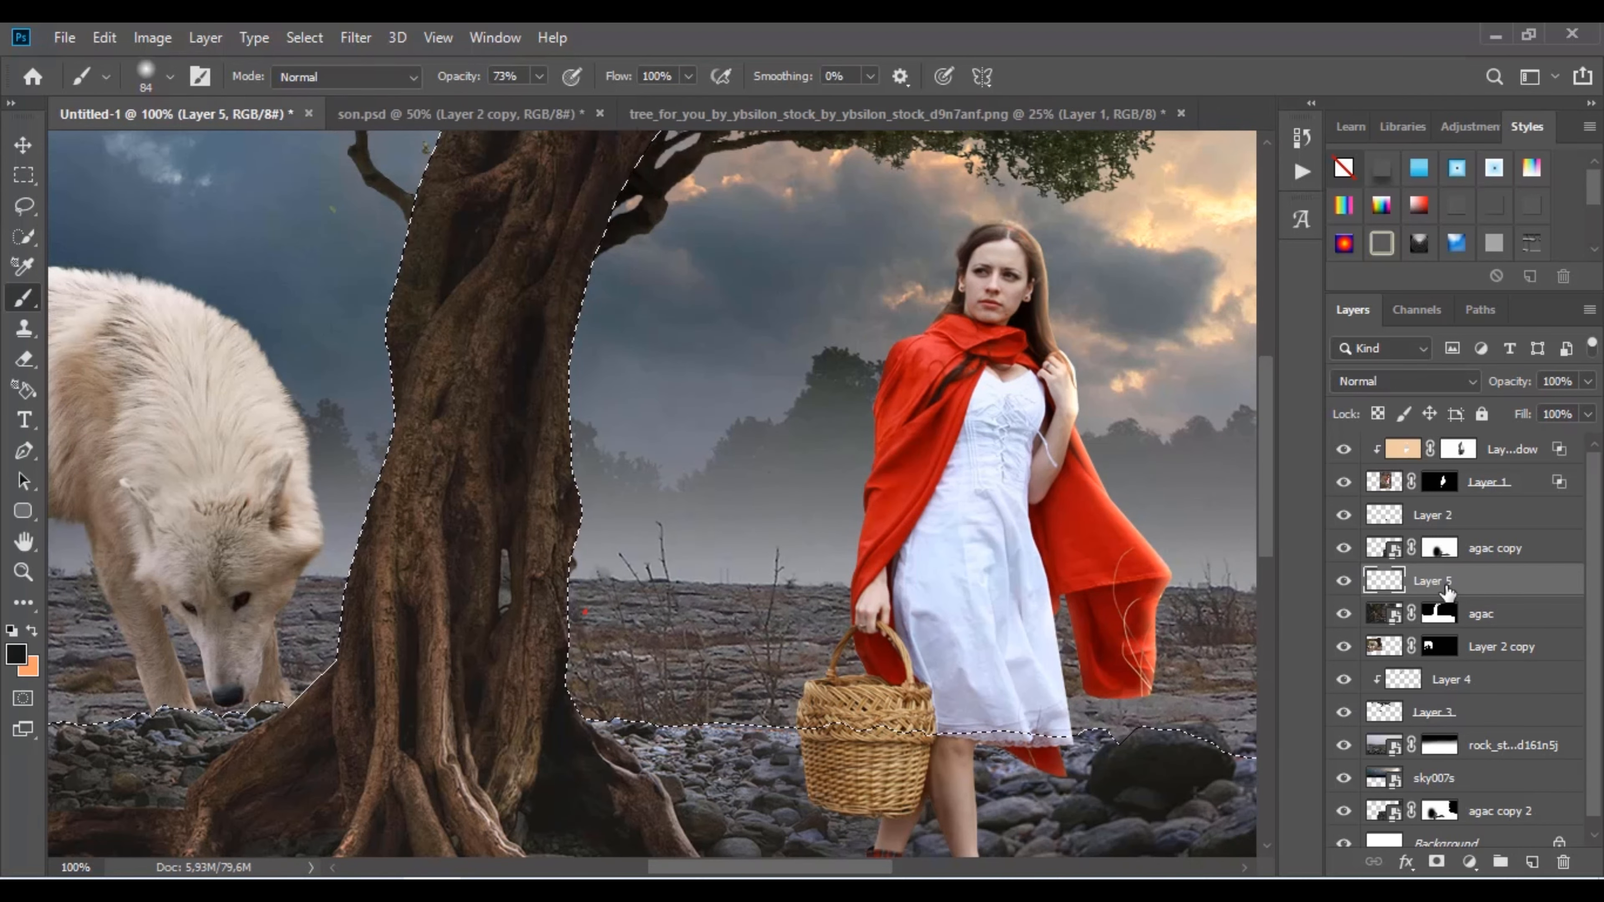
left_click(1490, 618)
left_click(1379, 580)
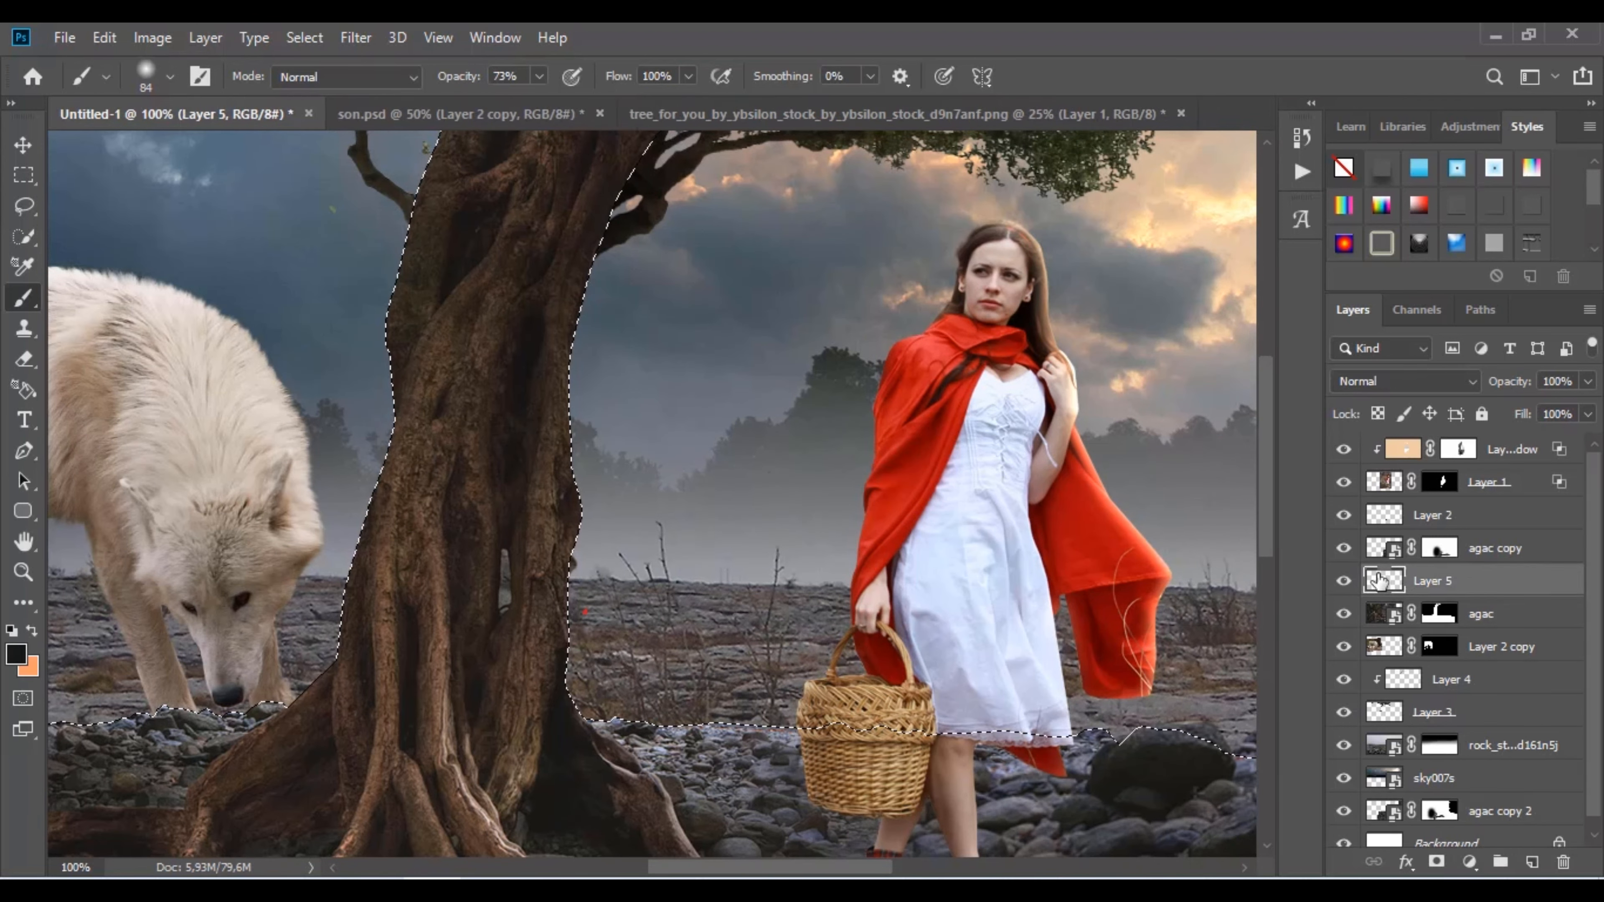
left_click(1122, 250, "alt")
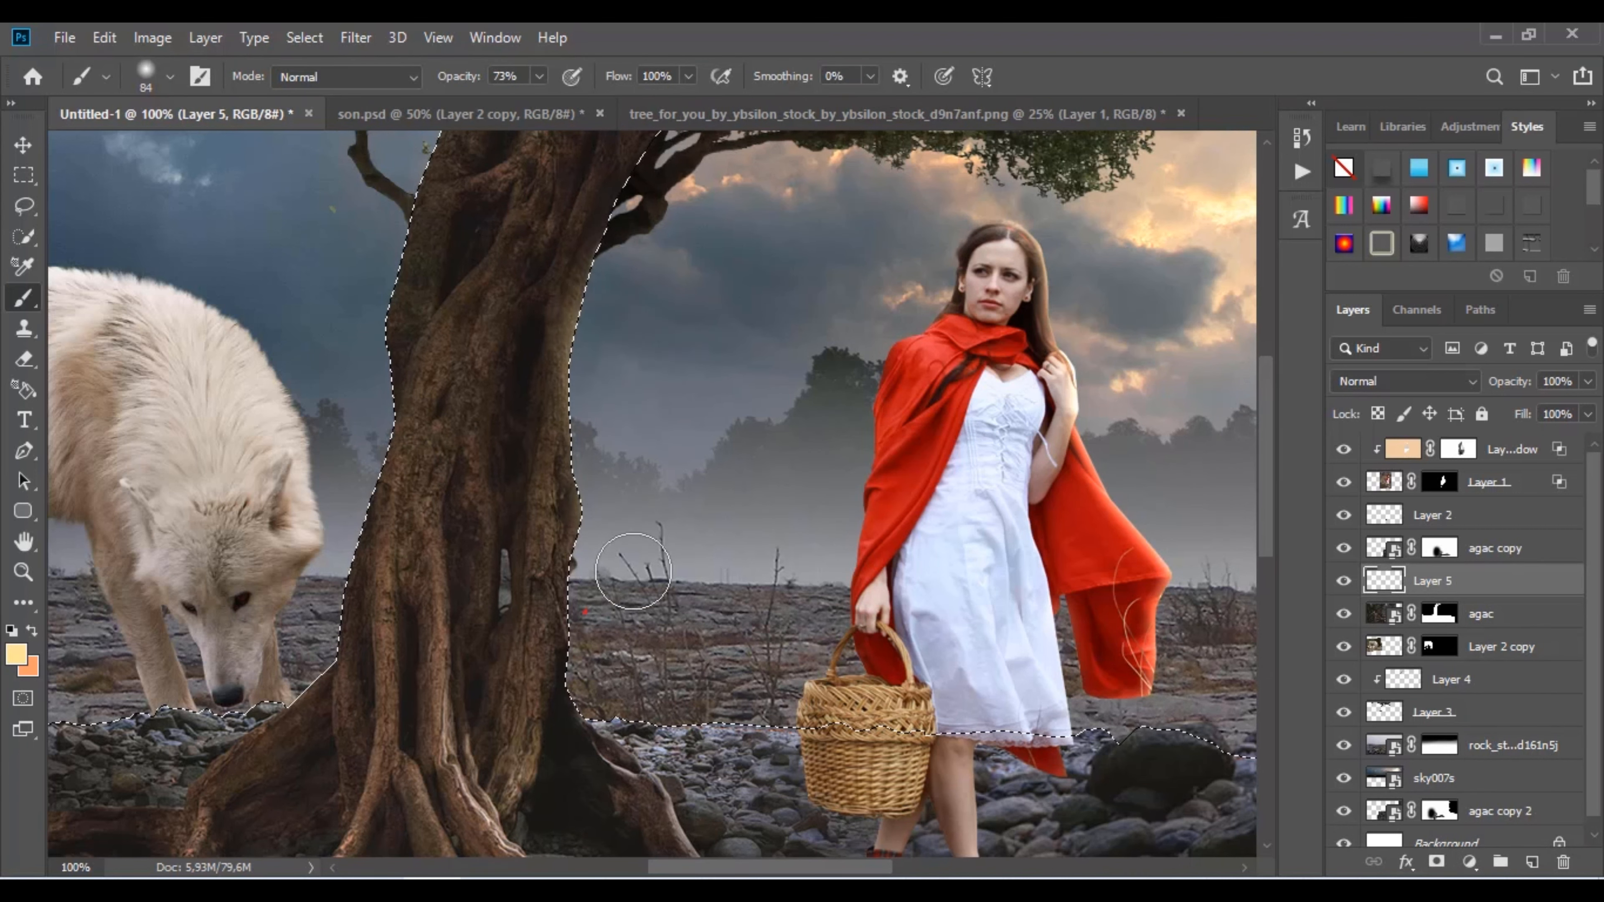
Paint warm light along the trunk's sunlit edge, blend its layer as Linear Dodge (Add) at 54% opacity, and clear the selection.
left_click(1405, 381)
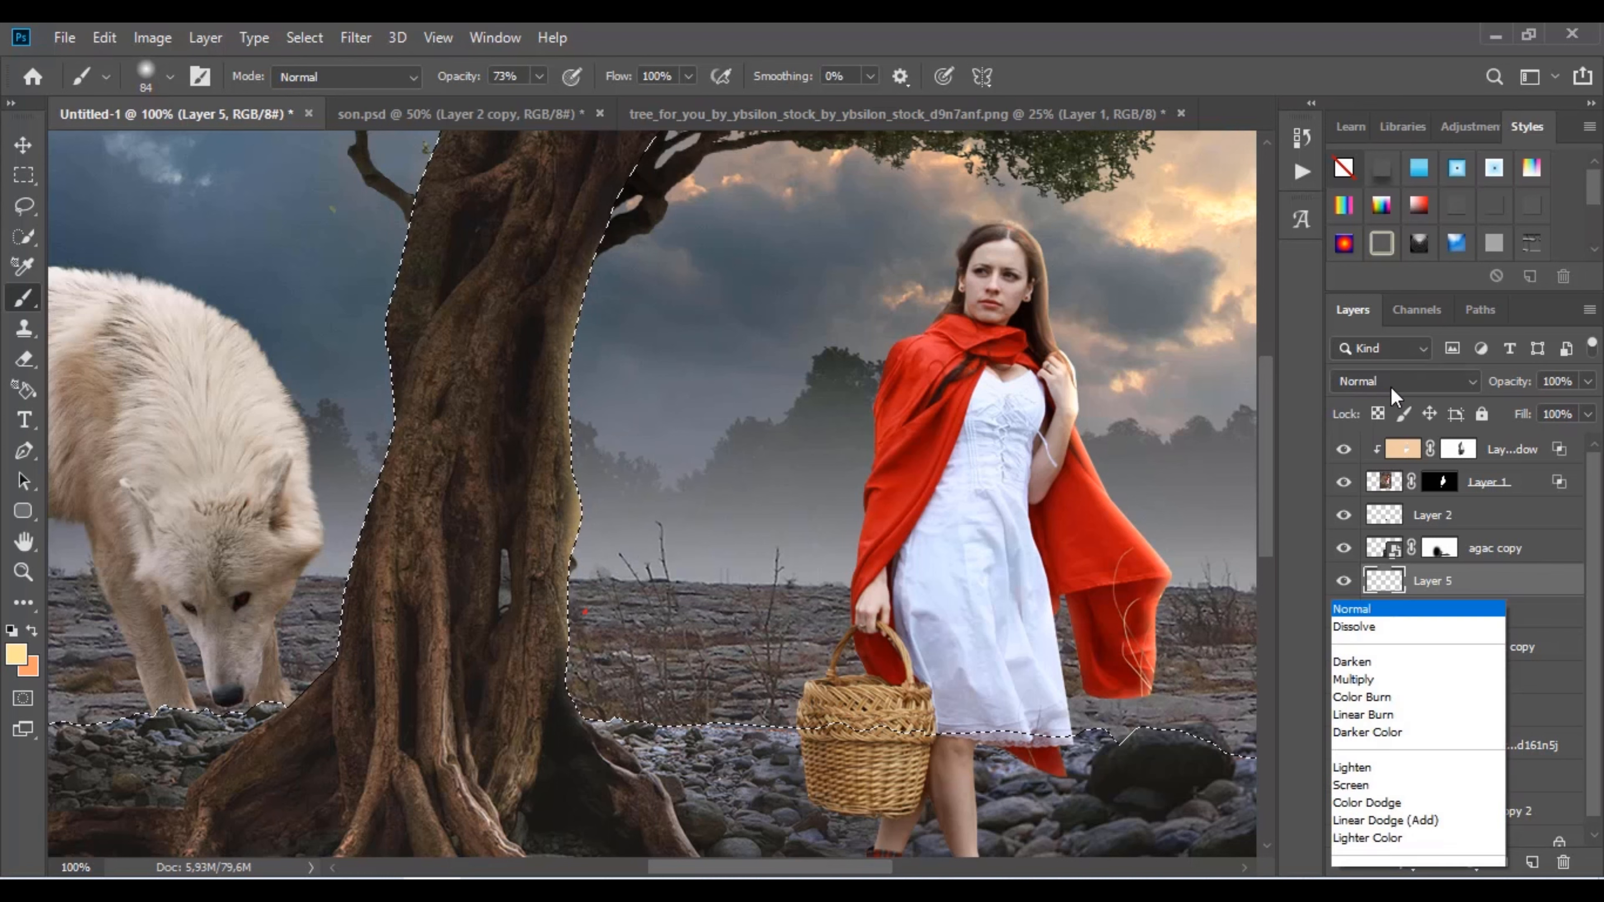
left_click(1406, 520)
left_click(1588, 382)
left_click_drag(1588, 410, 1538, 412)
left_click(613, 719)
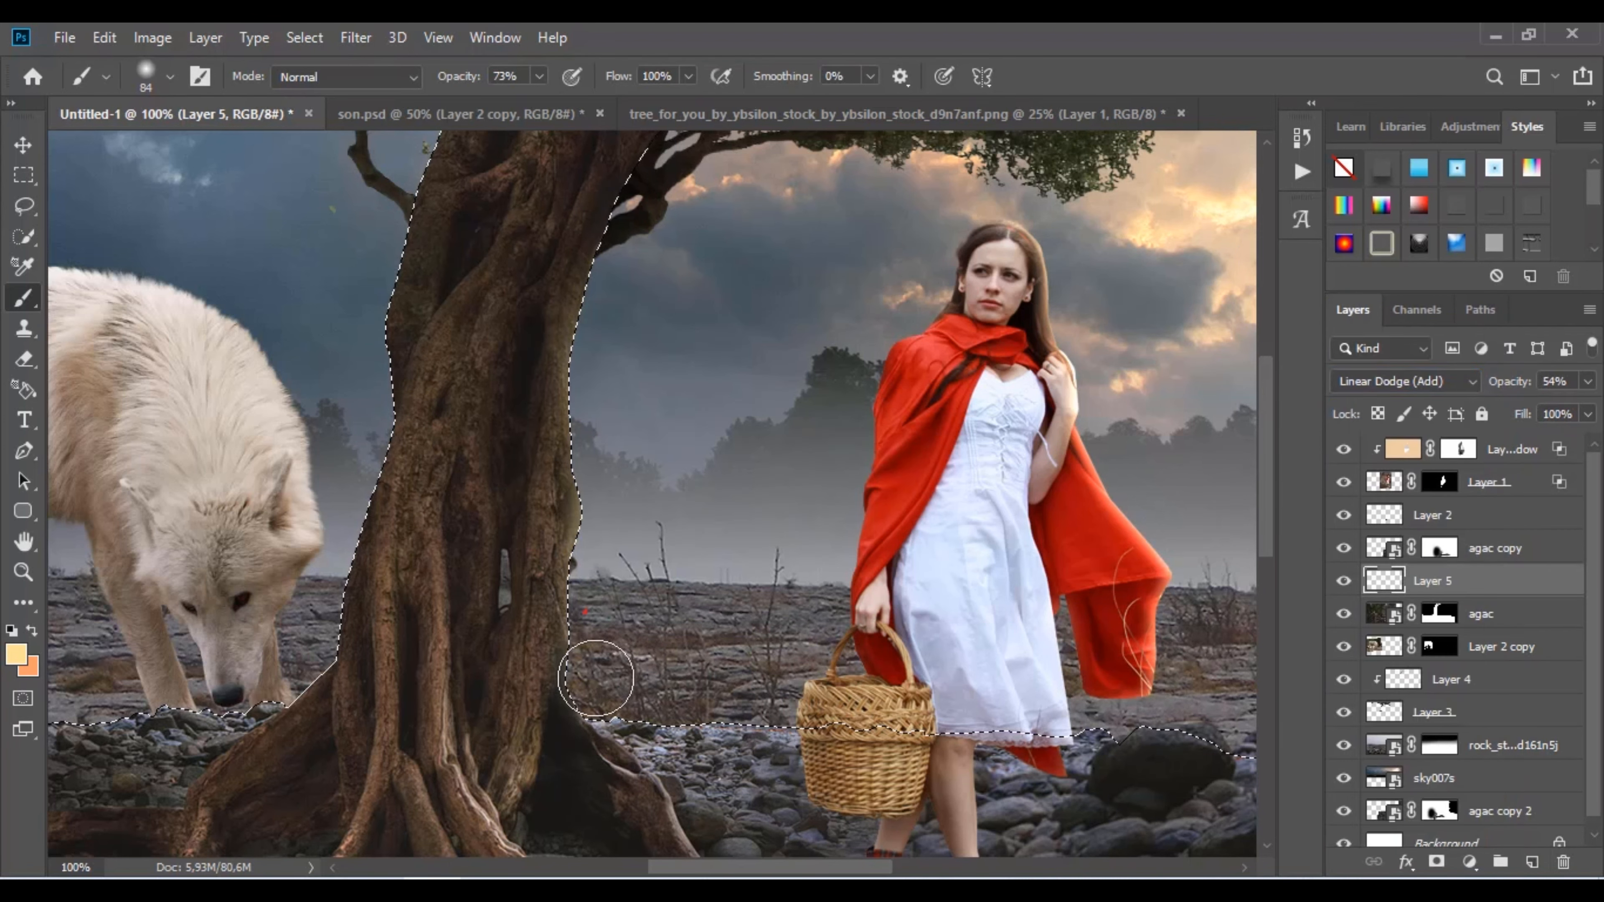
key("m")
key("ctrl+d")
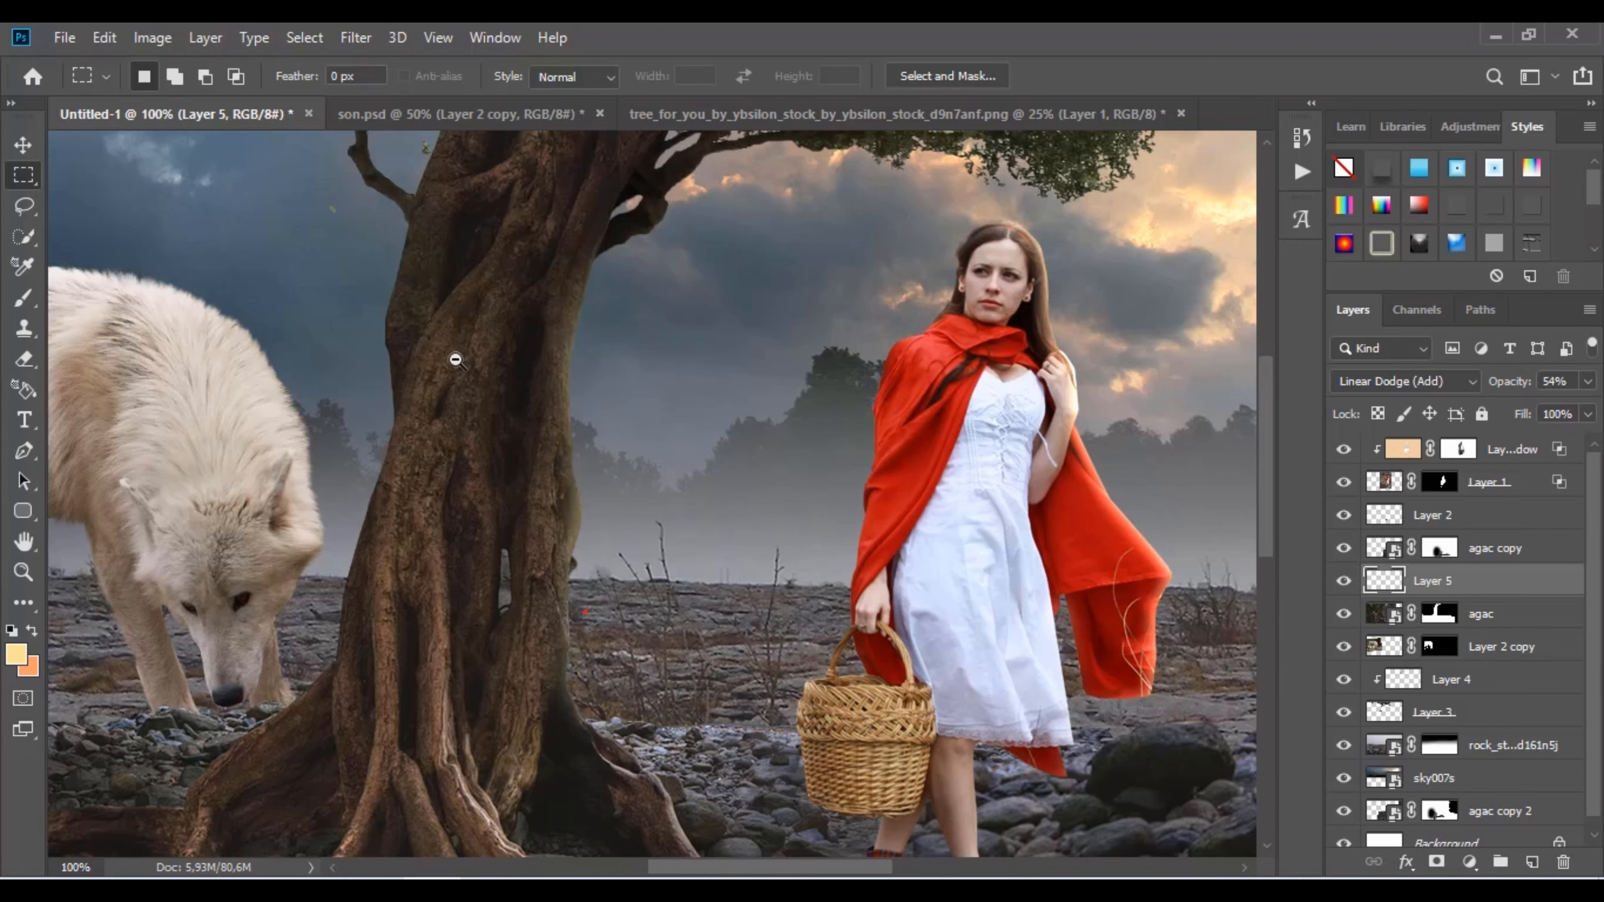
key("ctrl+minus")
key("ctrl+minus")
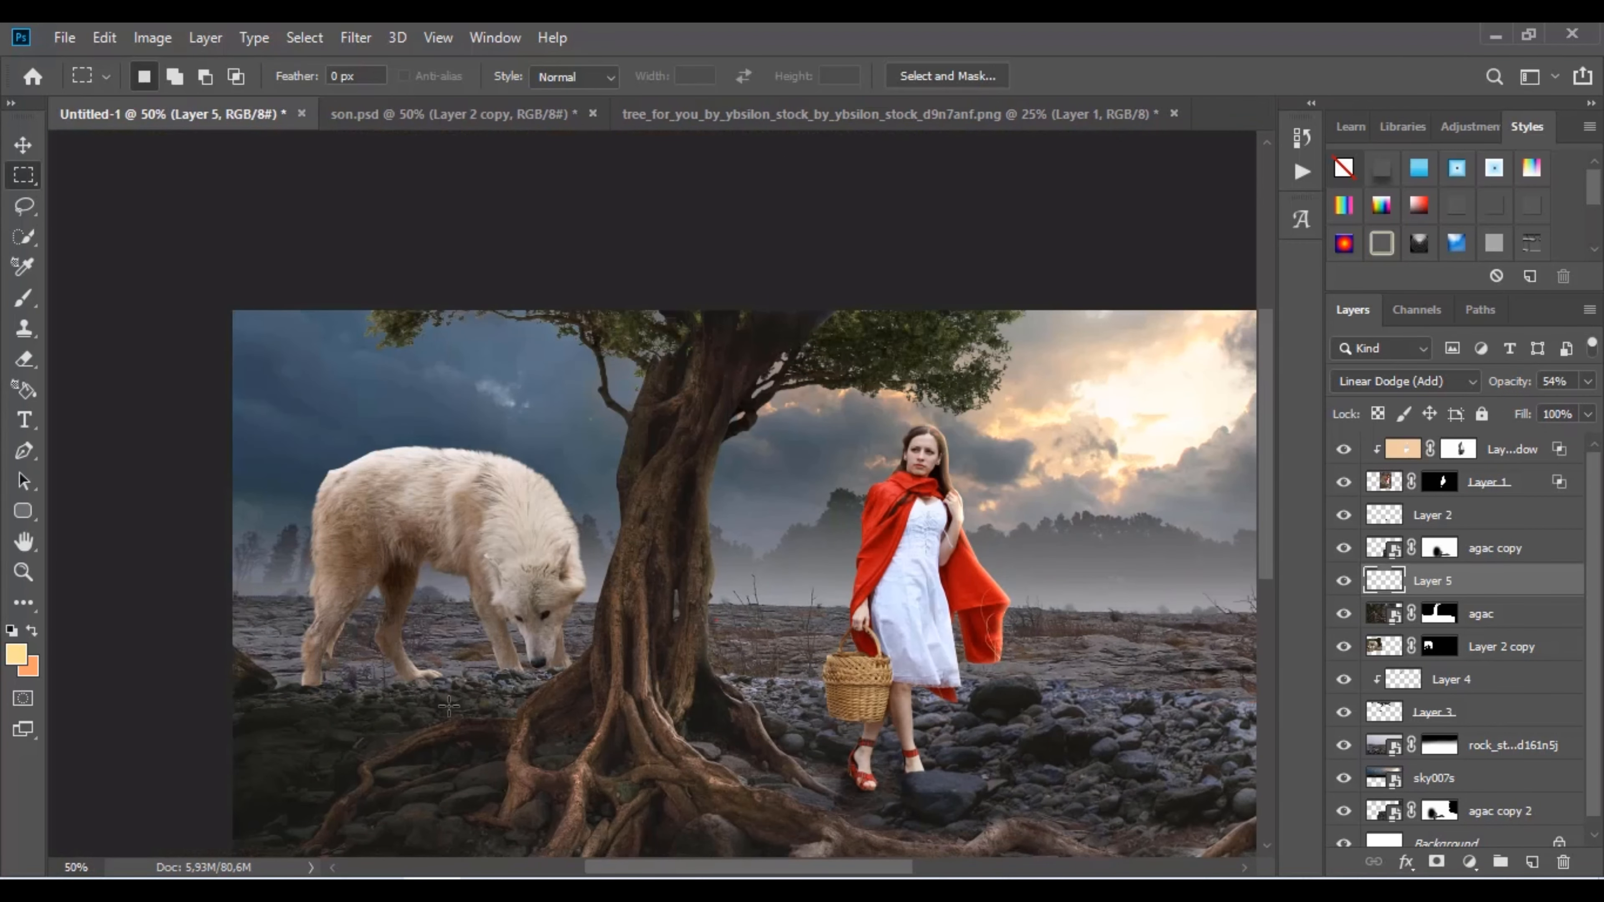
Get the Brush tool ready and add a new empty layer directly above Layer 4.
left_click(23, 299)
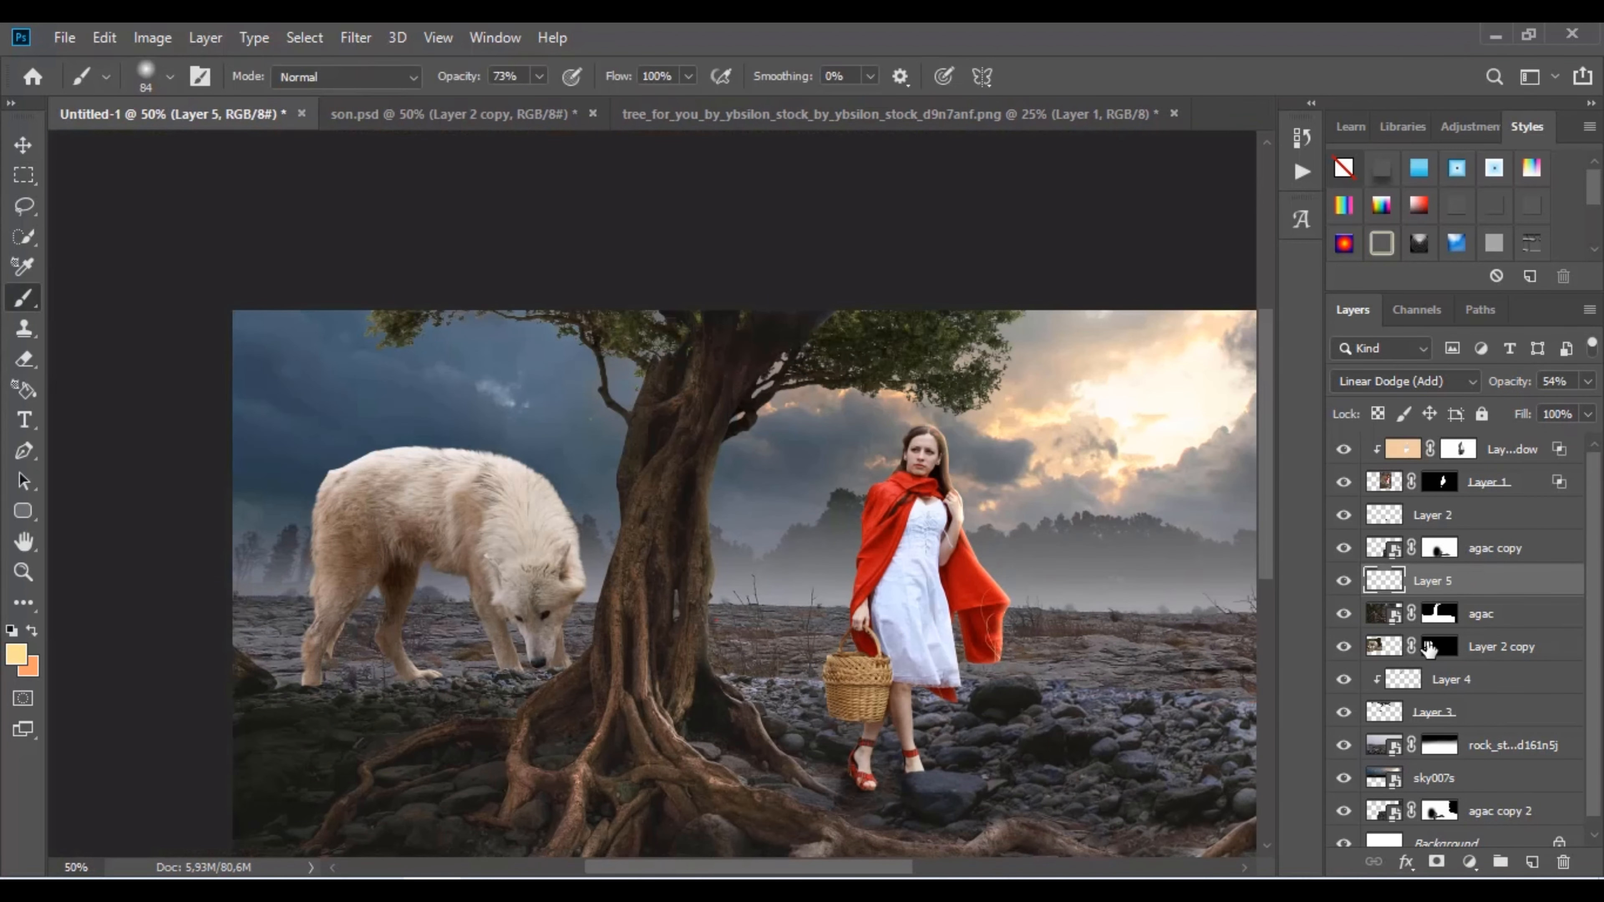
scroll(1476, 806, "down", 1)
scroll(1480, 790, "up", 1)
left_click(1486, 680)
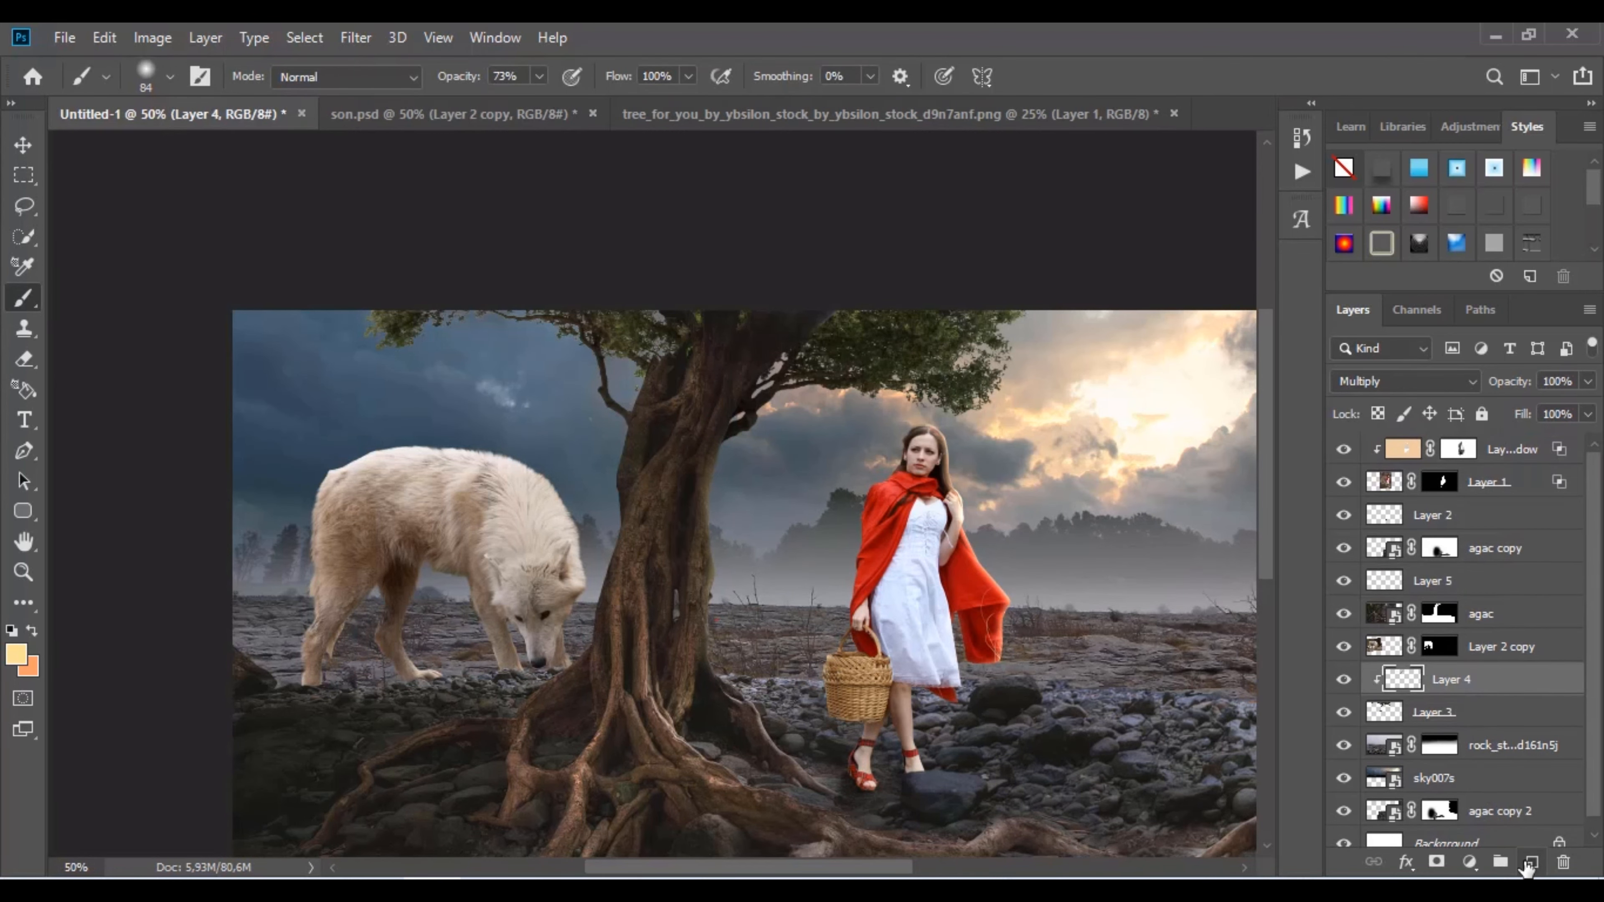
left_click(1532, 862)
Set up the flat shadow brush at 108 px with black as the foreground colour.
scroll(505, 686, "up", 3)
right_click(503, 656)
left_click(619, 791)
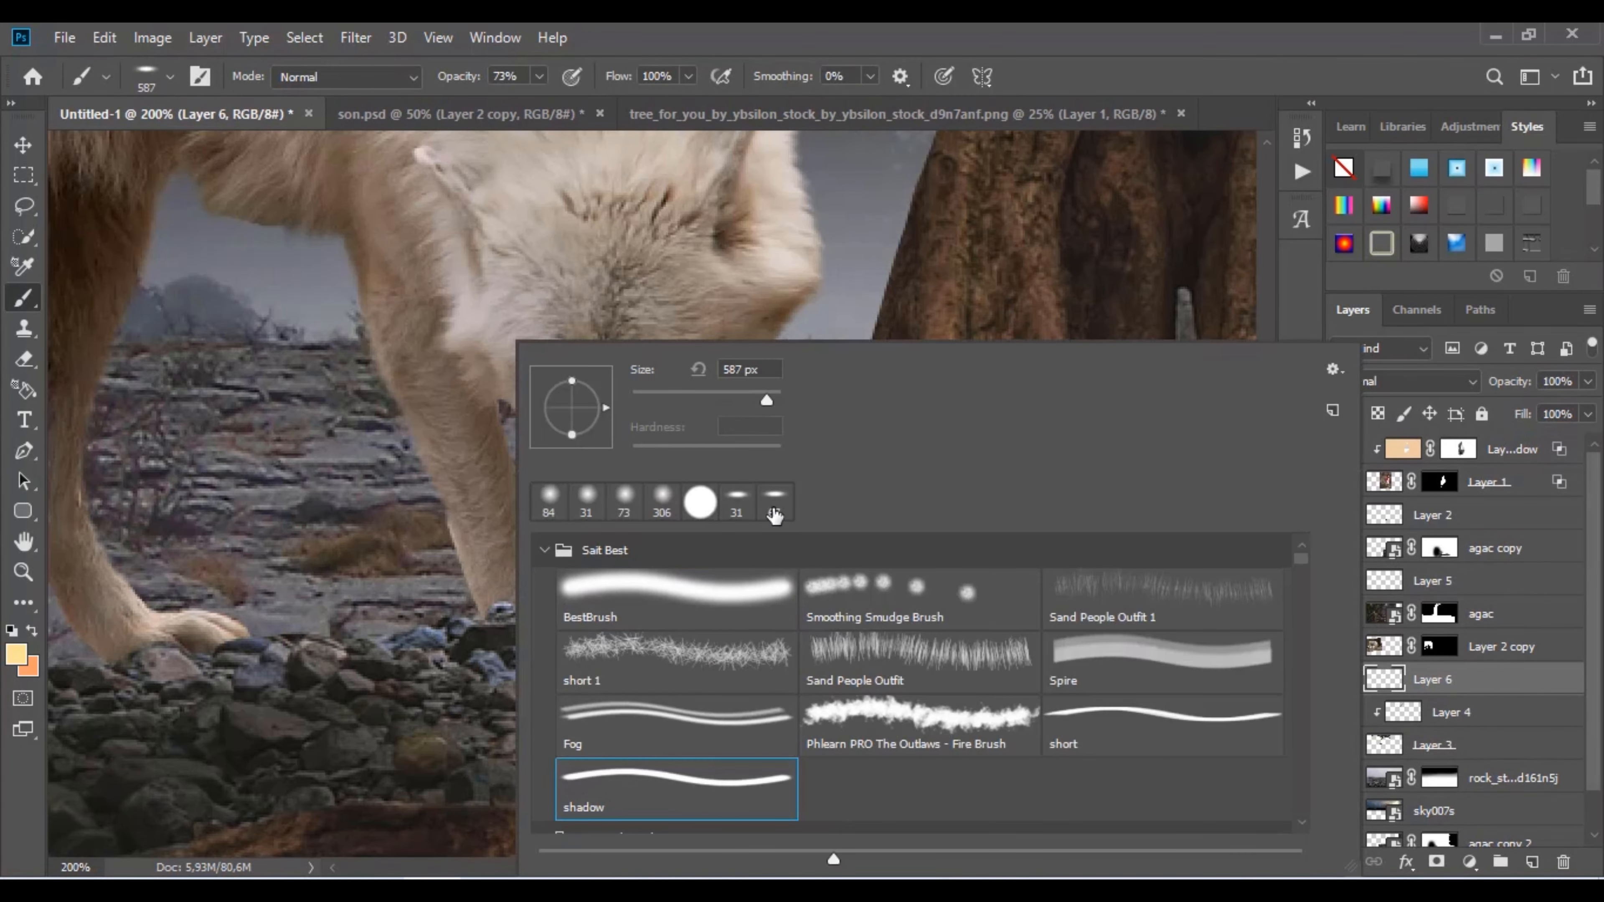
left_click_drag(766, 400, 710, 400)
left_click(470, 618)
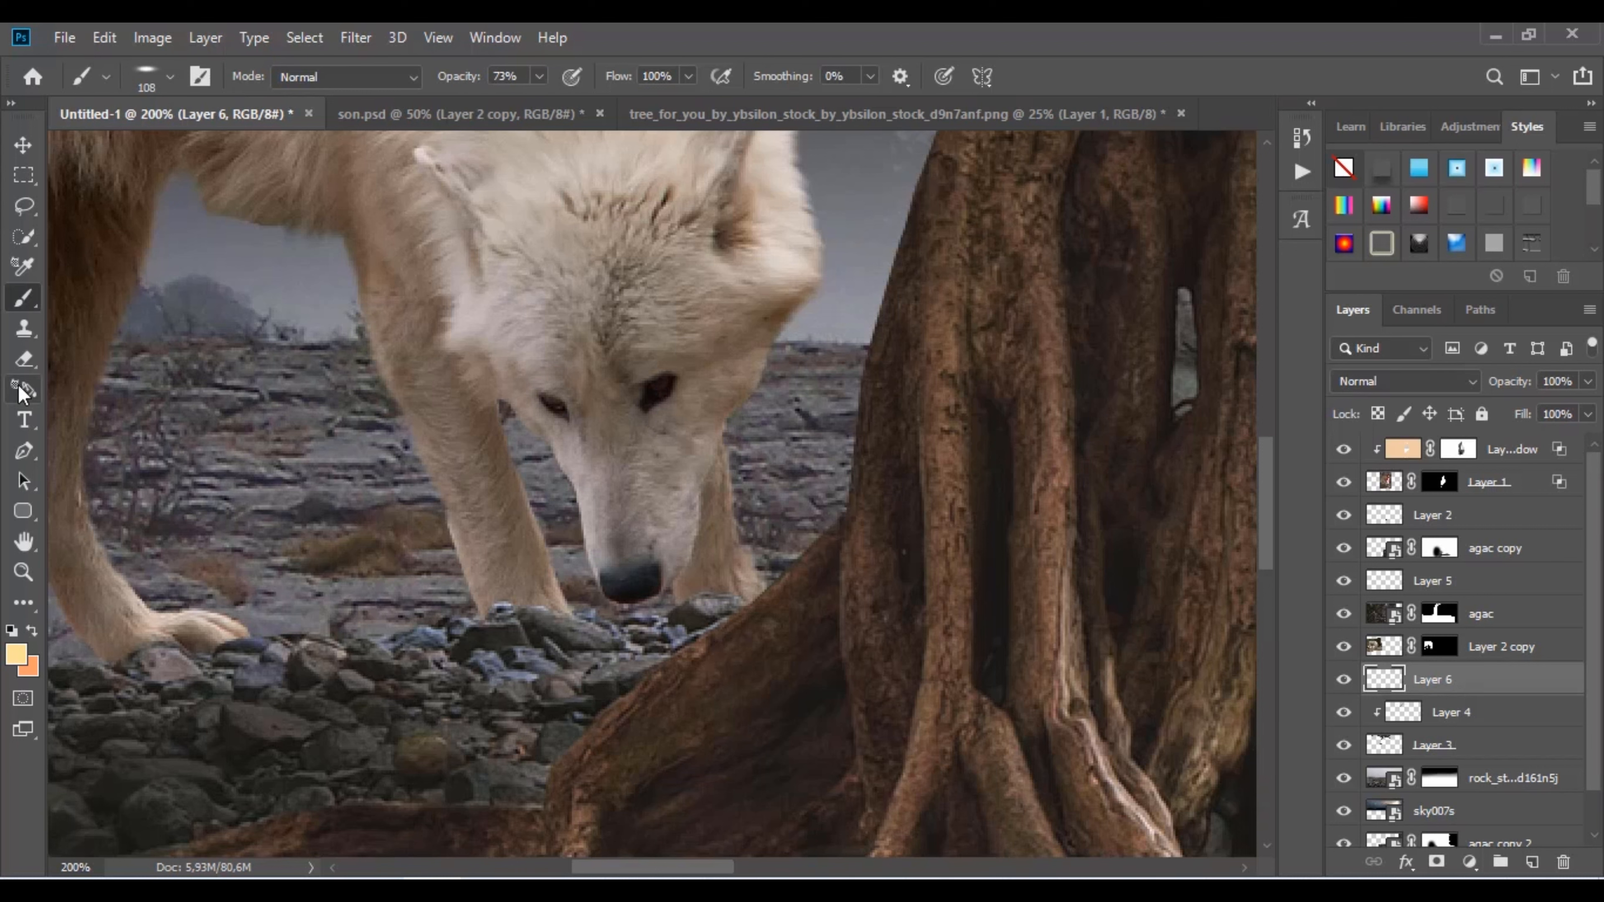
left_click(11, 629)
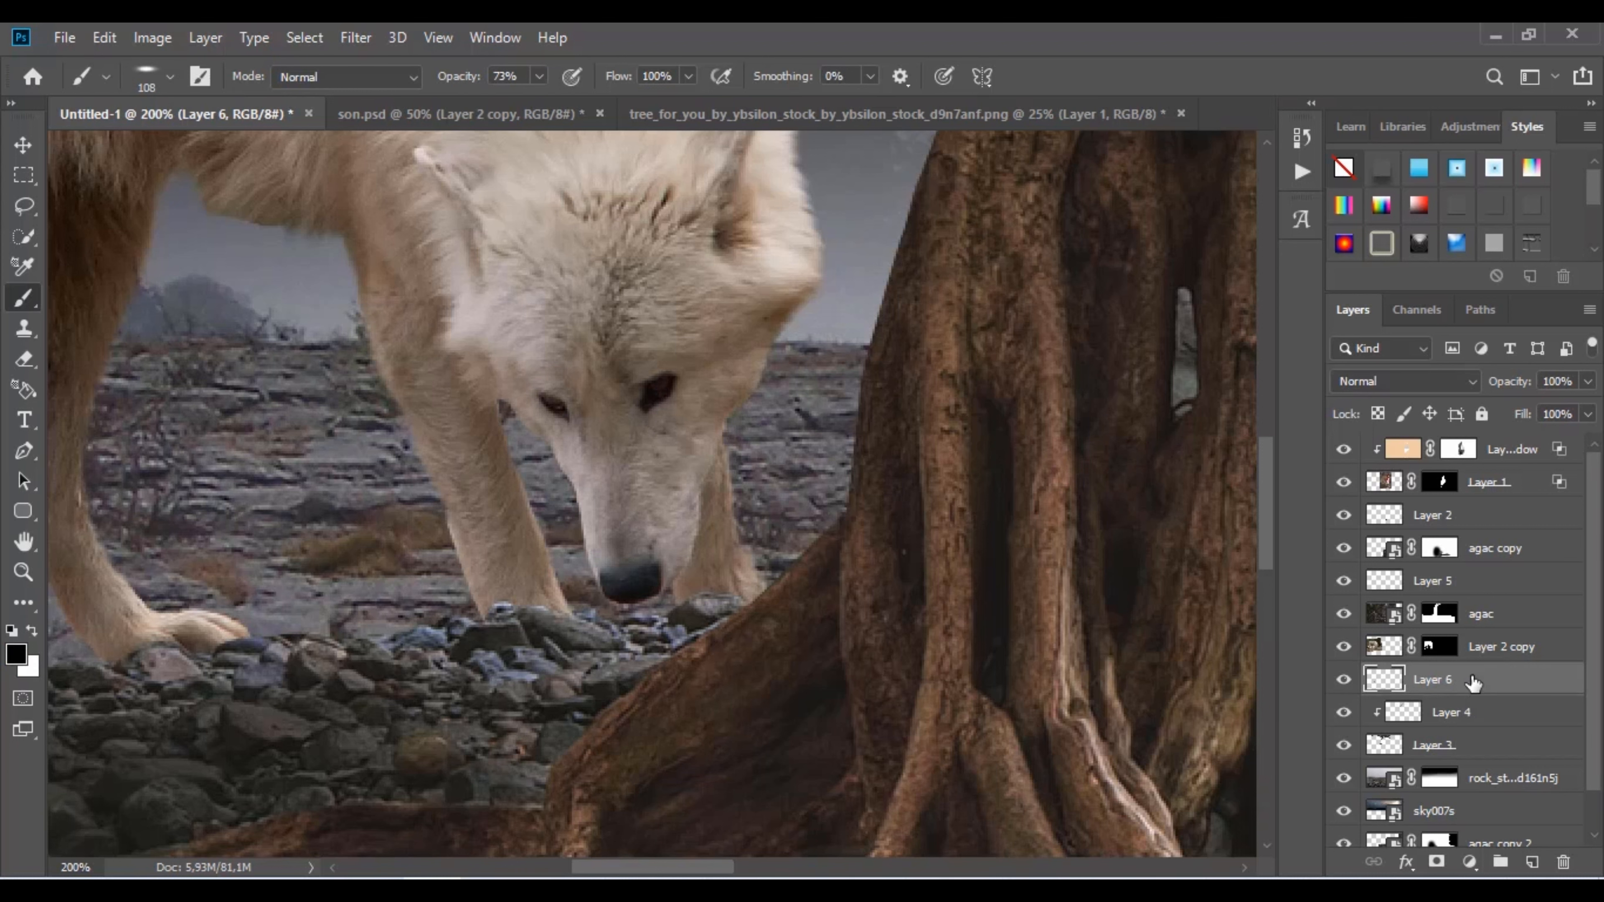
Move the new layer above Layer 2 and paint a ground shadow below the wolf's head at 45% layer opacity.
left_click_drag(1473, 683, 1458, 503)
left_click_drag(435, 720, 625, 635)
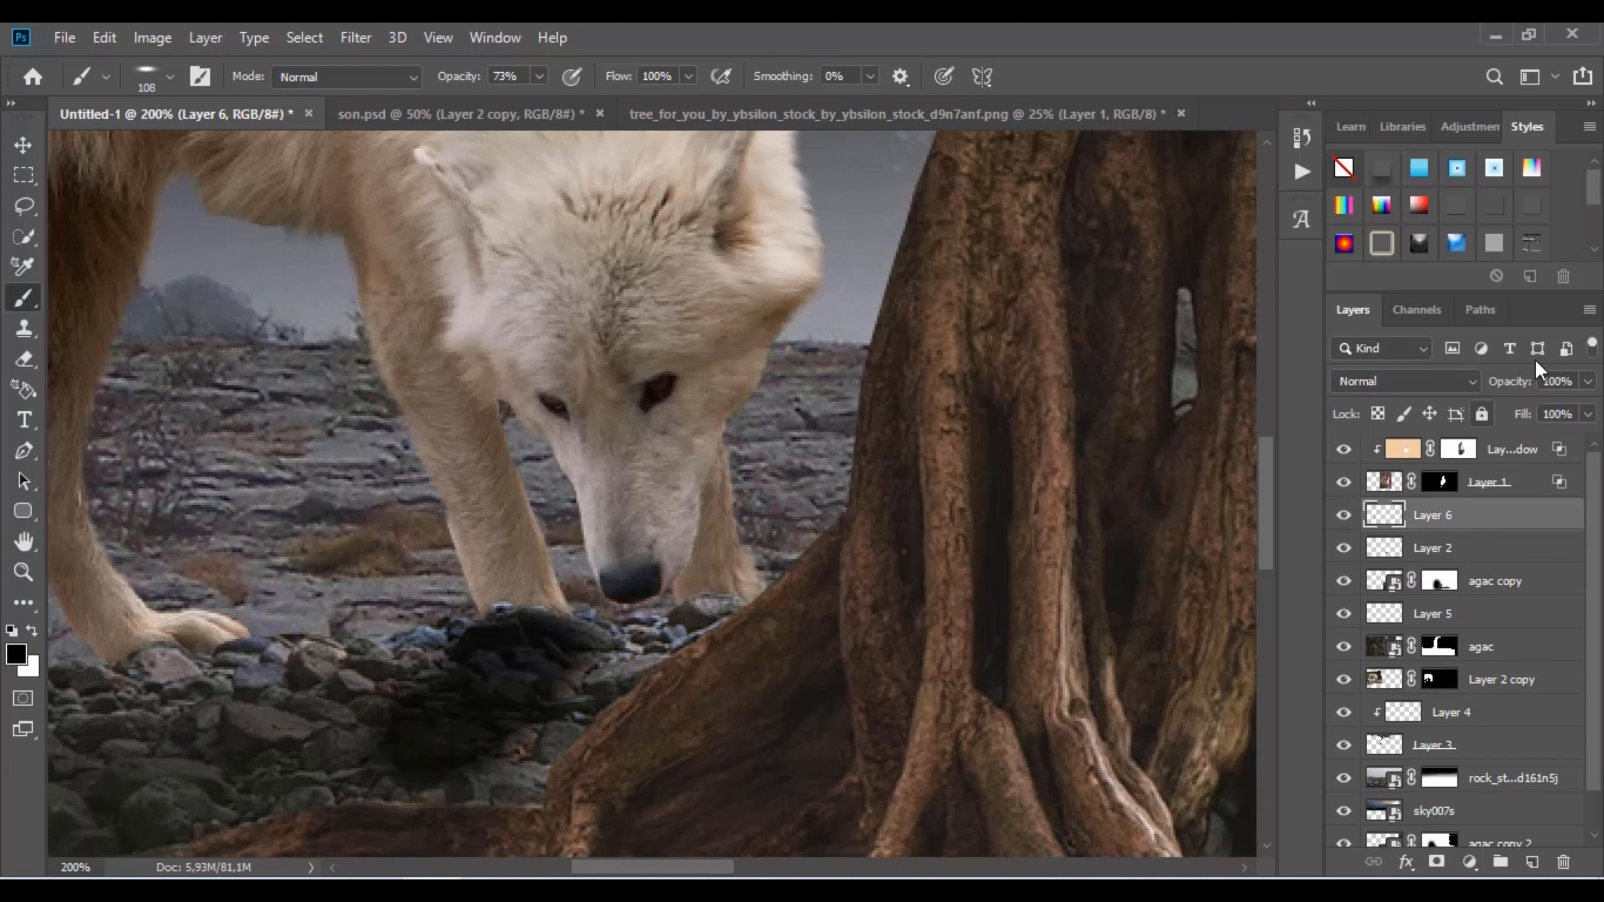
left_click(1588, 382)
left_click_drag(1588, 411, 1526, 410)
left_click_drag(716, 615, 658, 696)
left_click_drag(507, 683, 473, 654)
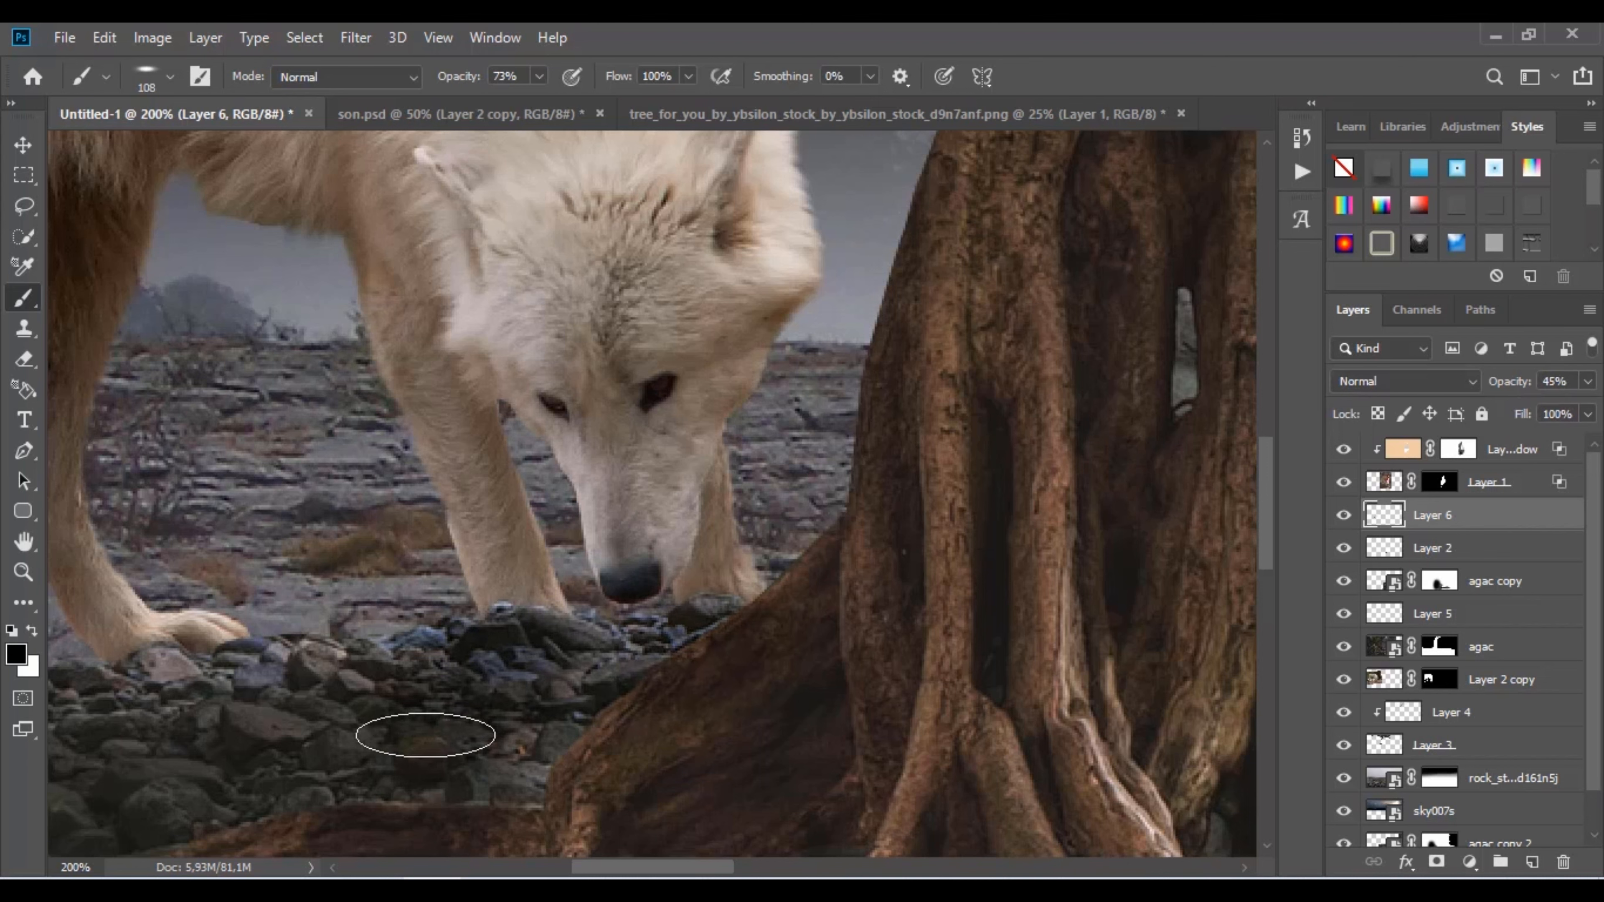
Extend the black shadow over the stones beneath the wolf's legs and set the shadow layer's opacity to 18%.
mouse_move(244, 623)
left_mouse_down()
mouse_move(570, 526)
mouse_move(440, 591)
mouse_move(495, 570)
mouse_move(481, 515)
mouse_move(804, 375)
left_mouse_up()
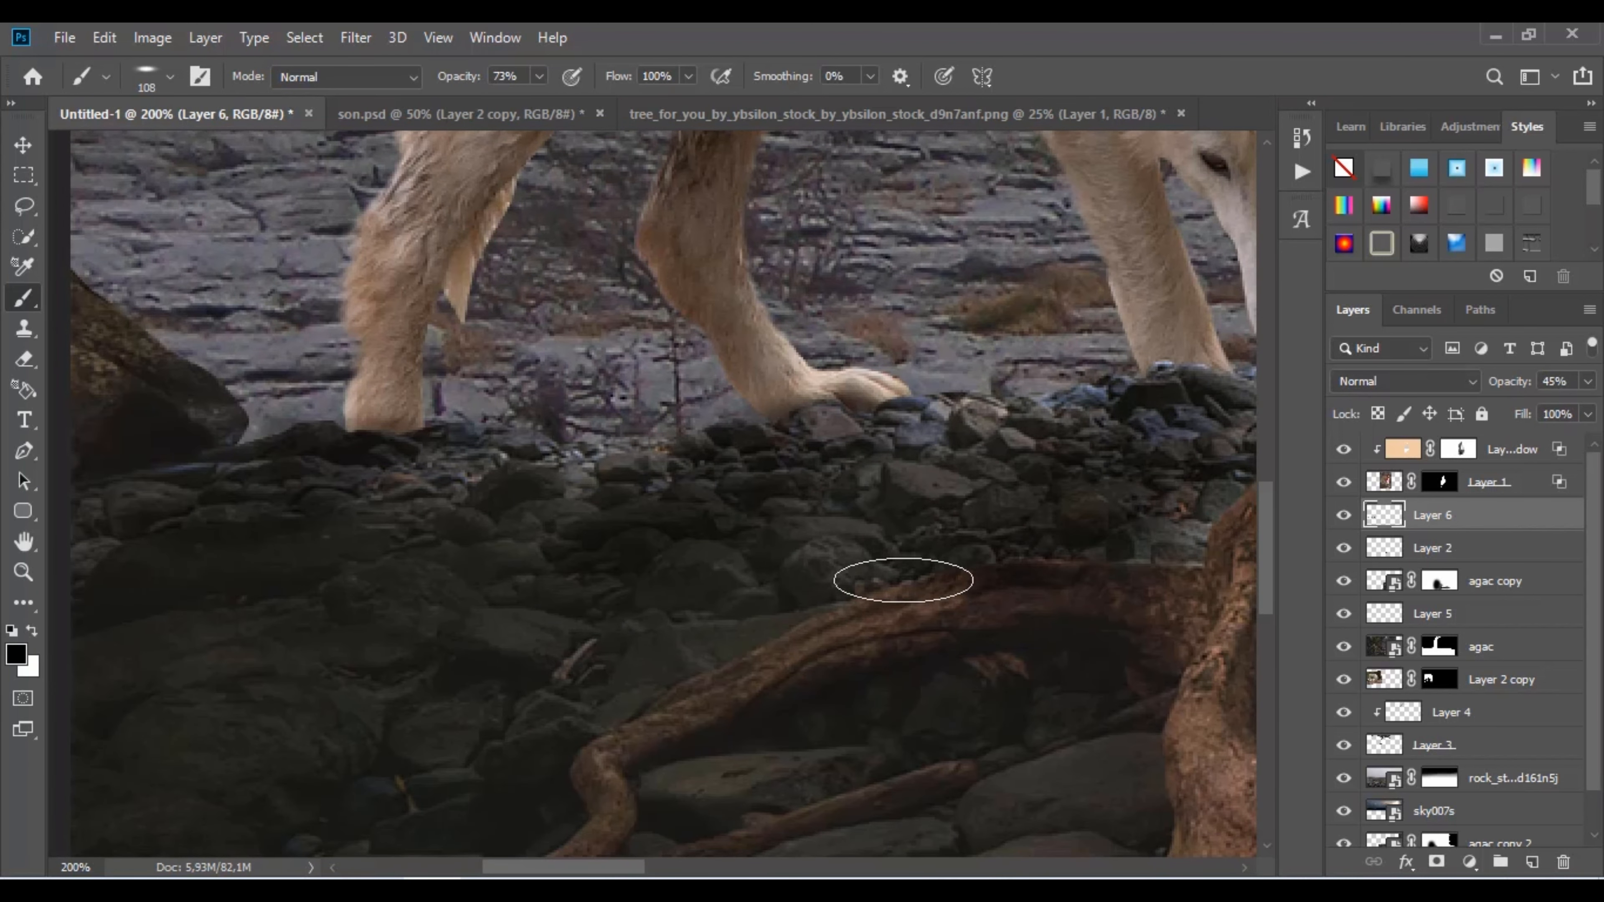
mouse_move(904, 580)
left_mouse_down()
mouse_move(451, 727)
mouse_move(397, 638)
left_mouse_up()
left_click(1588, 382)
left_click_drag(1528, 409, 1499, 416)
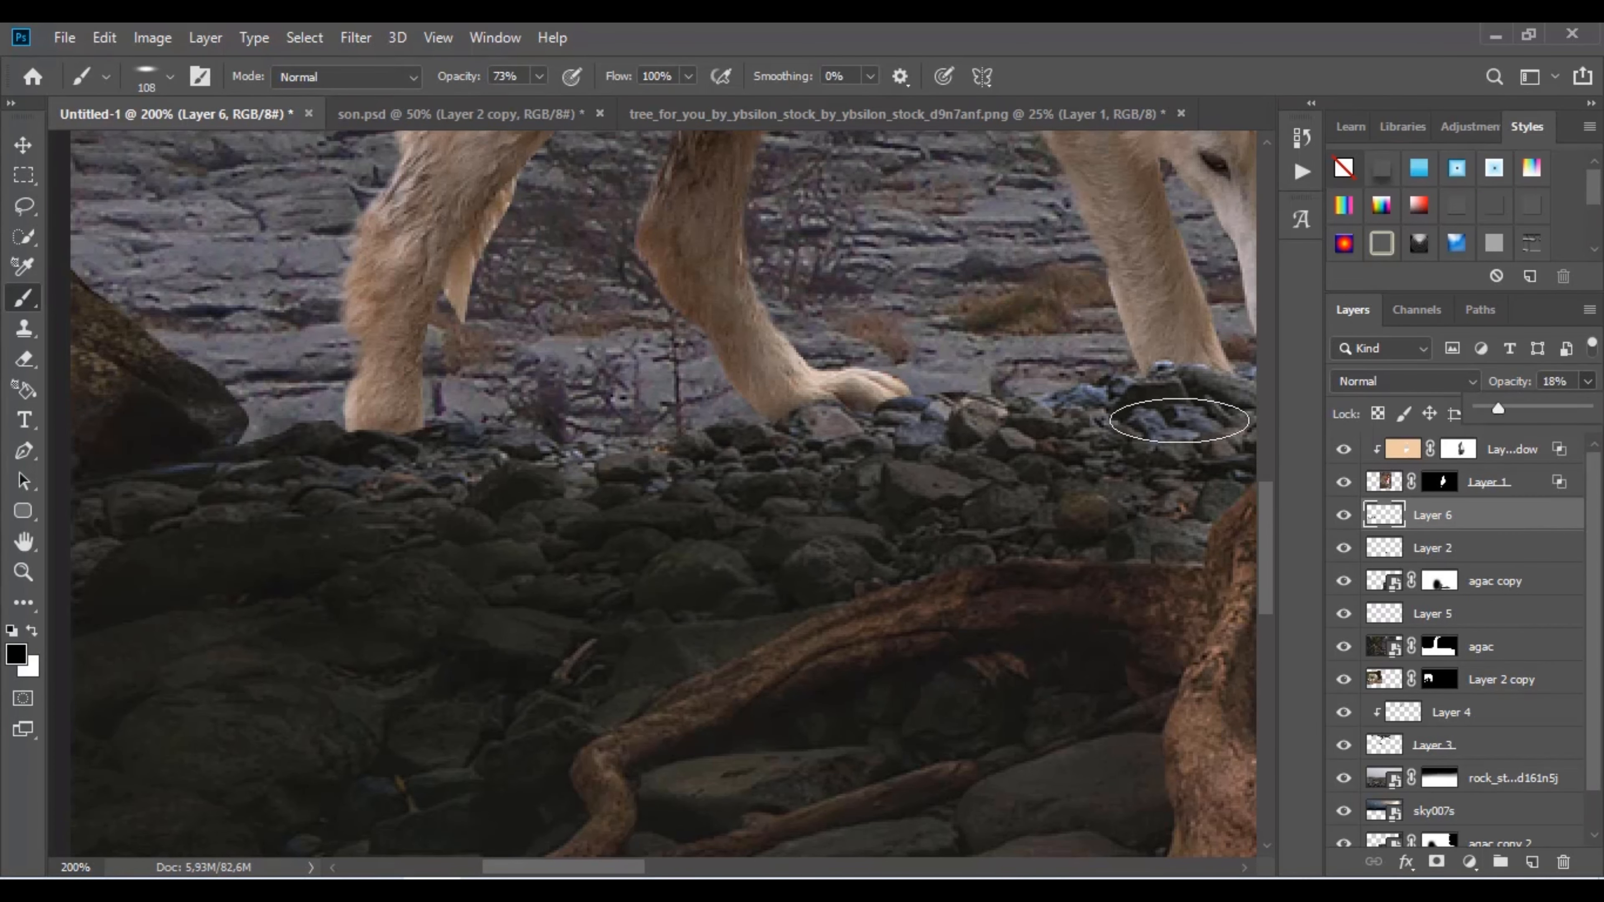
left_click(1062, 531)
scroll(819, 463, "down", 3)
left_click_drag(1011, 386, 568, 438)
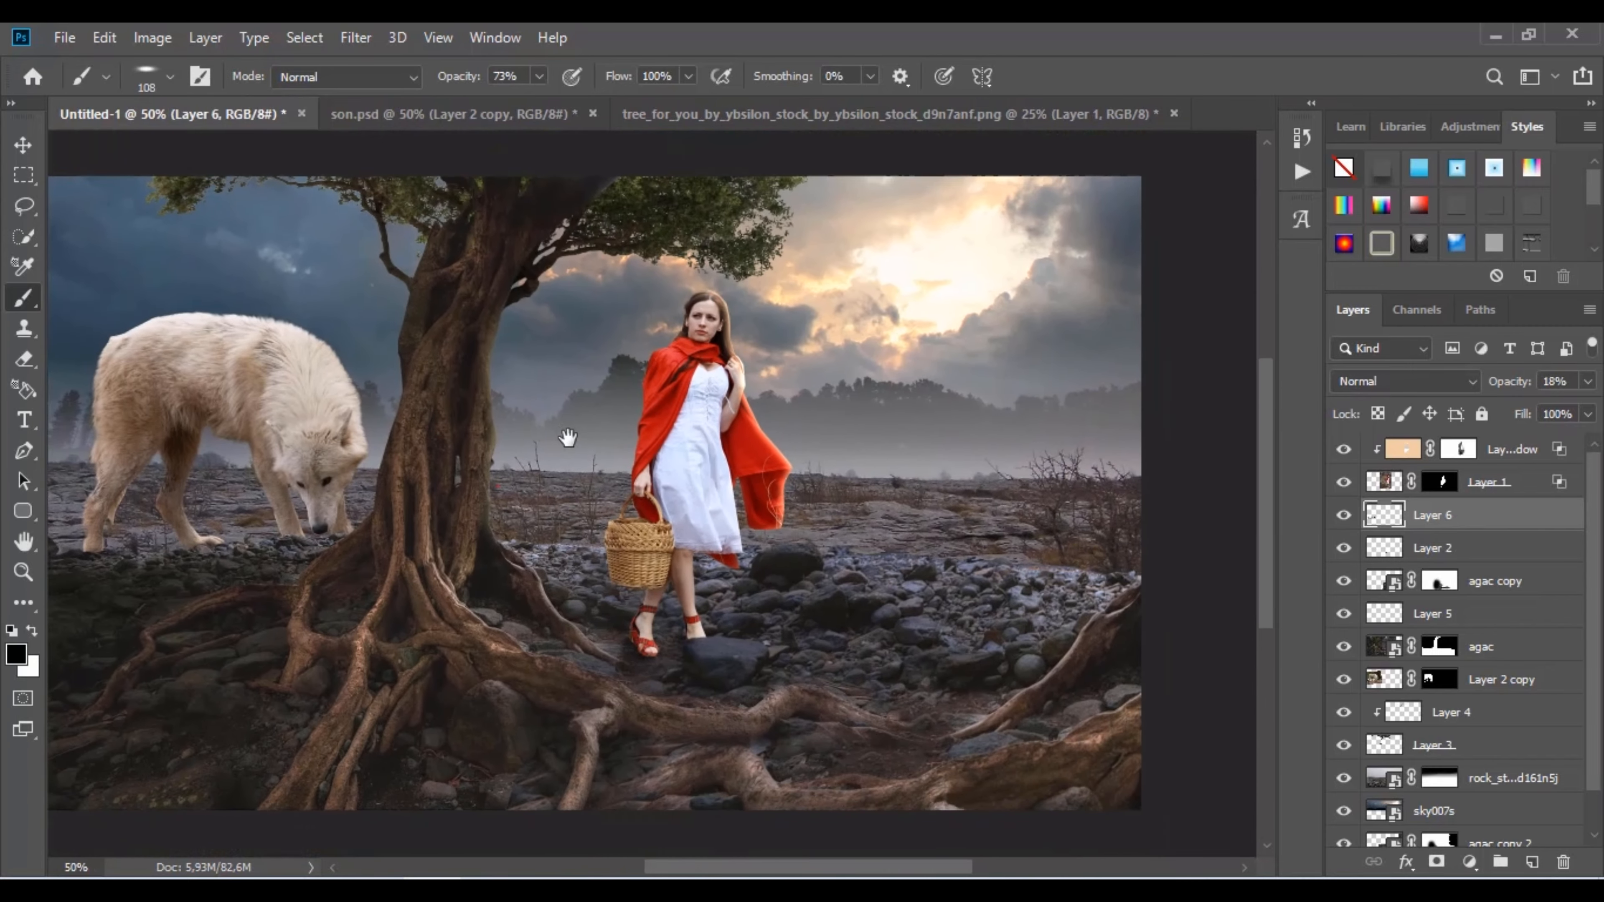
scroll(607, 423, "down", 1)
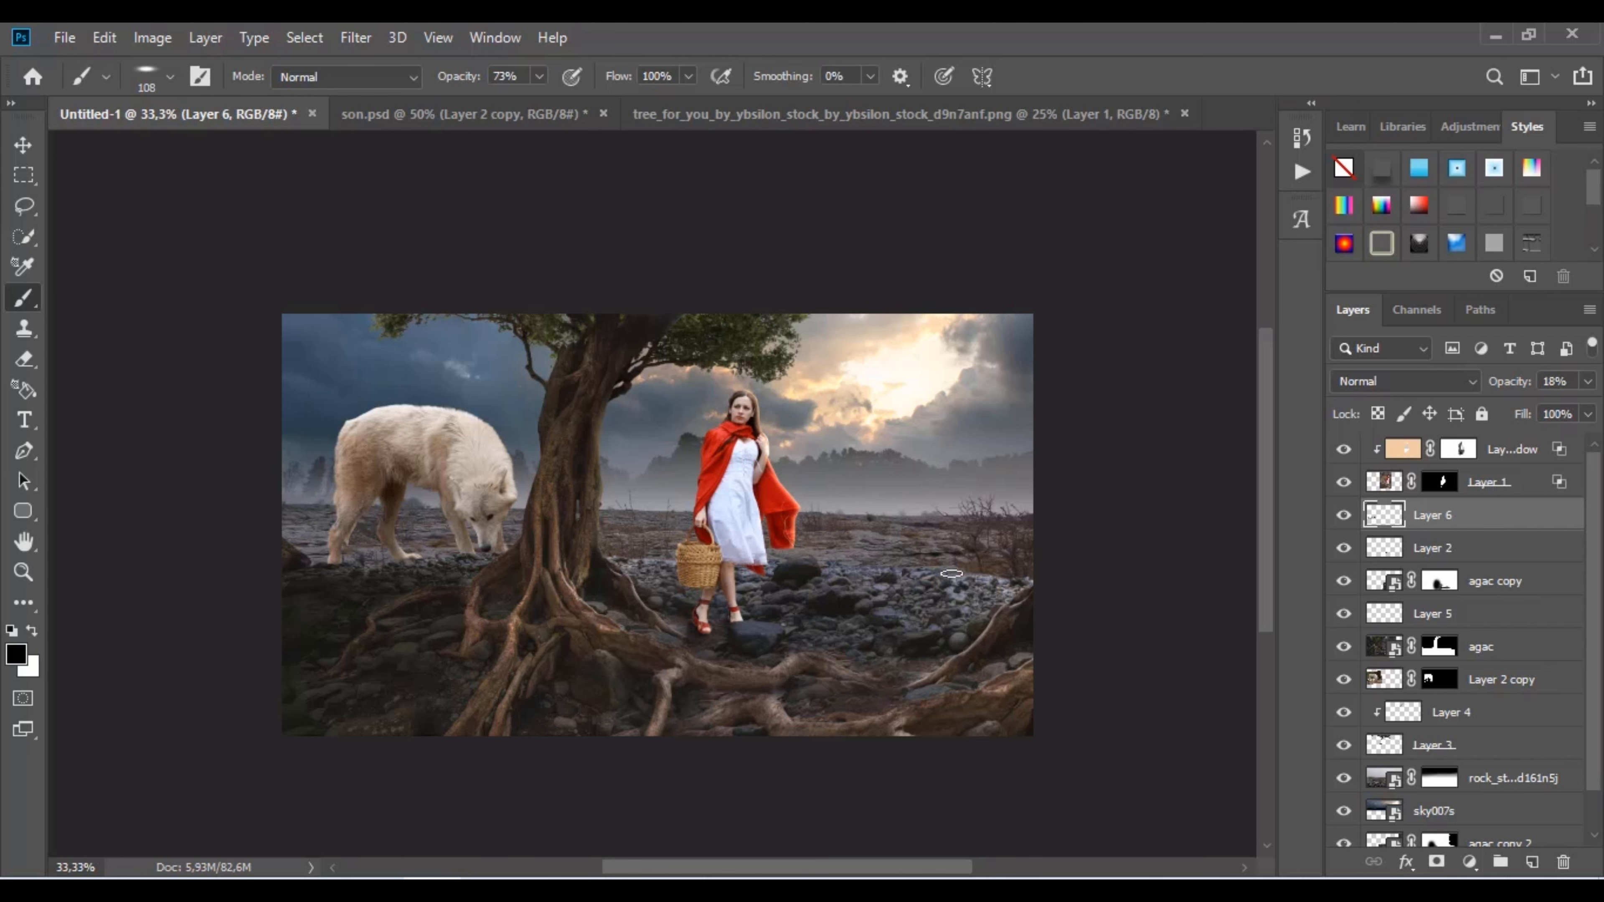
key("ctrl+plus")
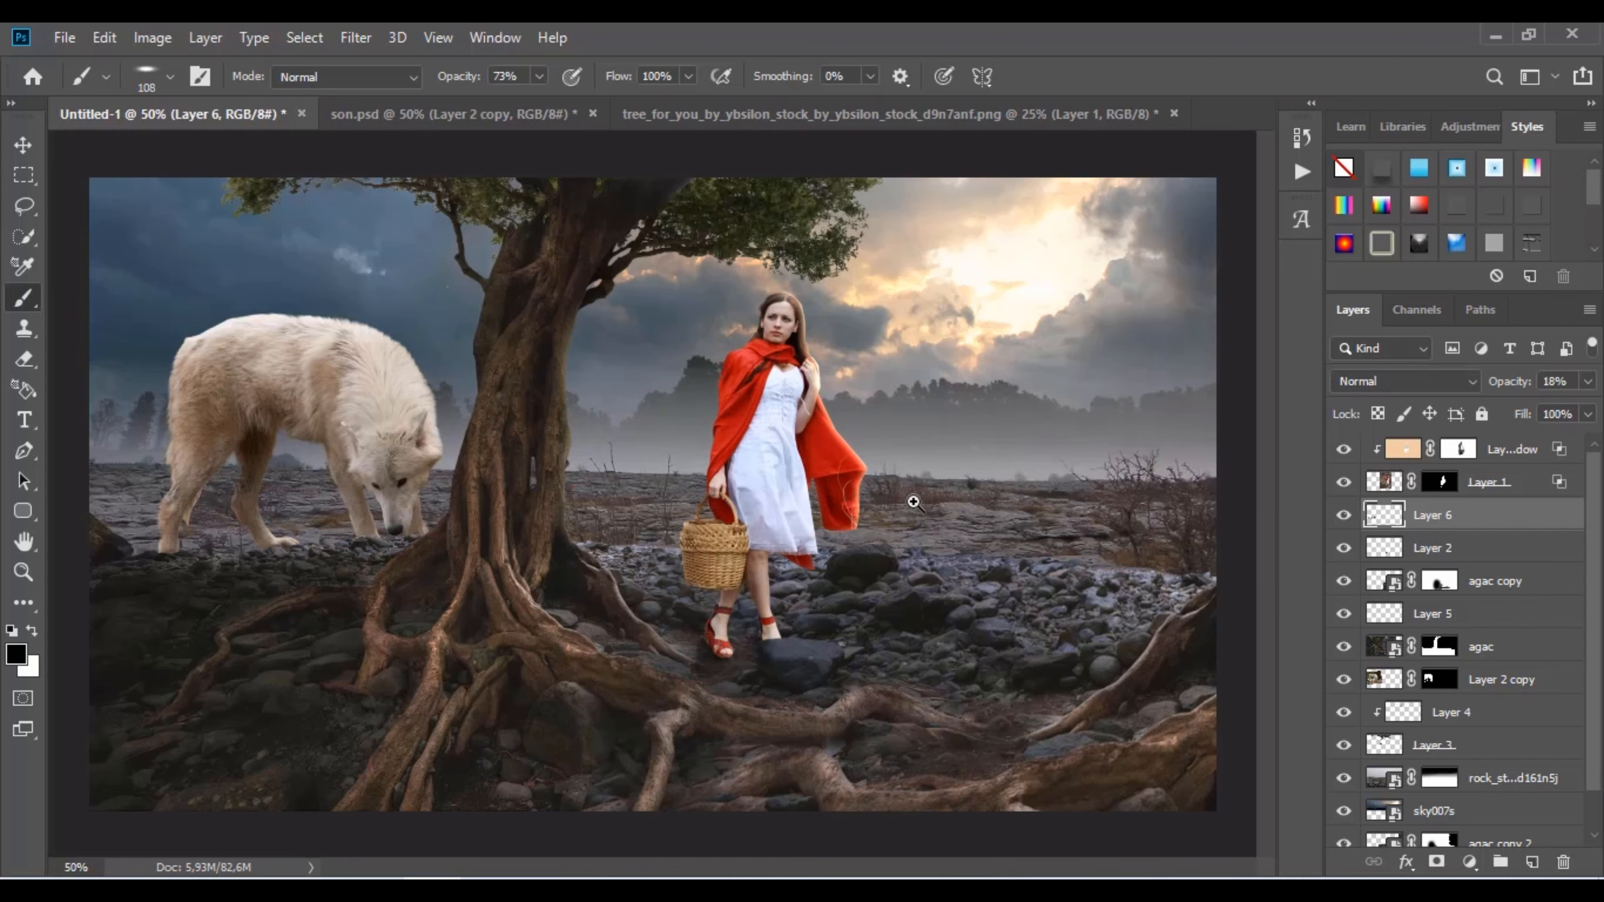
Stamp all visible layers into a new top layer and choose the CN13 preset for it in the Camera Raw filter.
left_click(1513, 454)
key("ctrl+alt+shift+e")
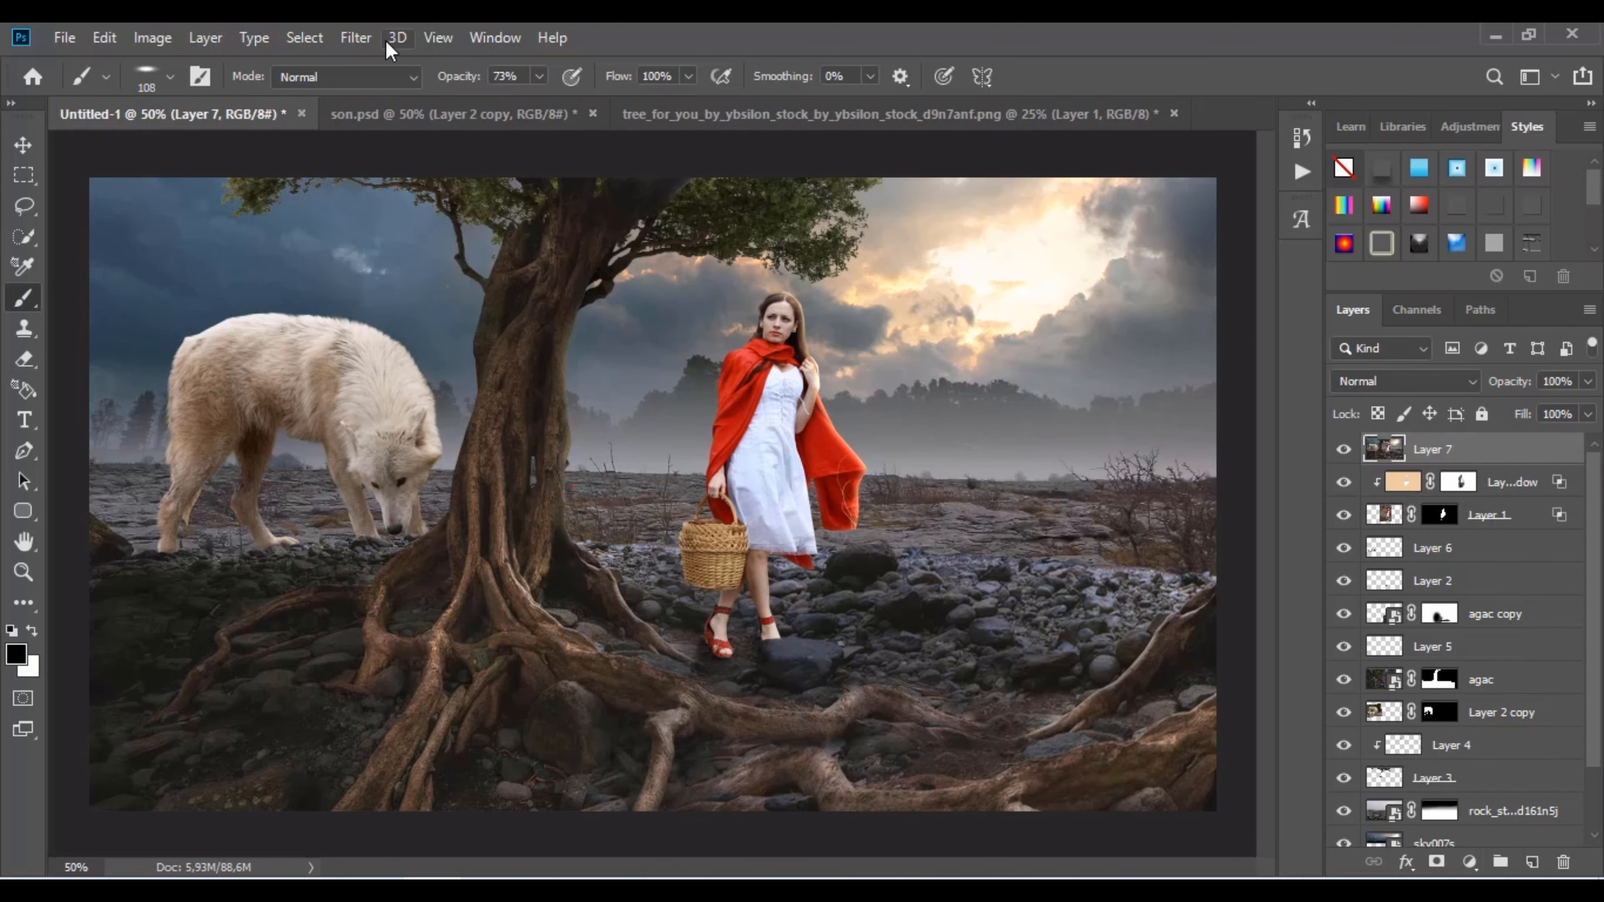
left_click(359, 39)
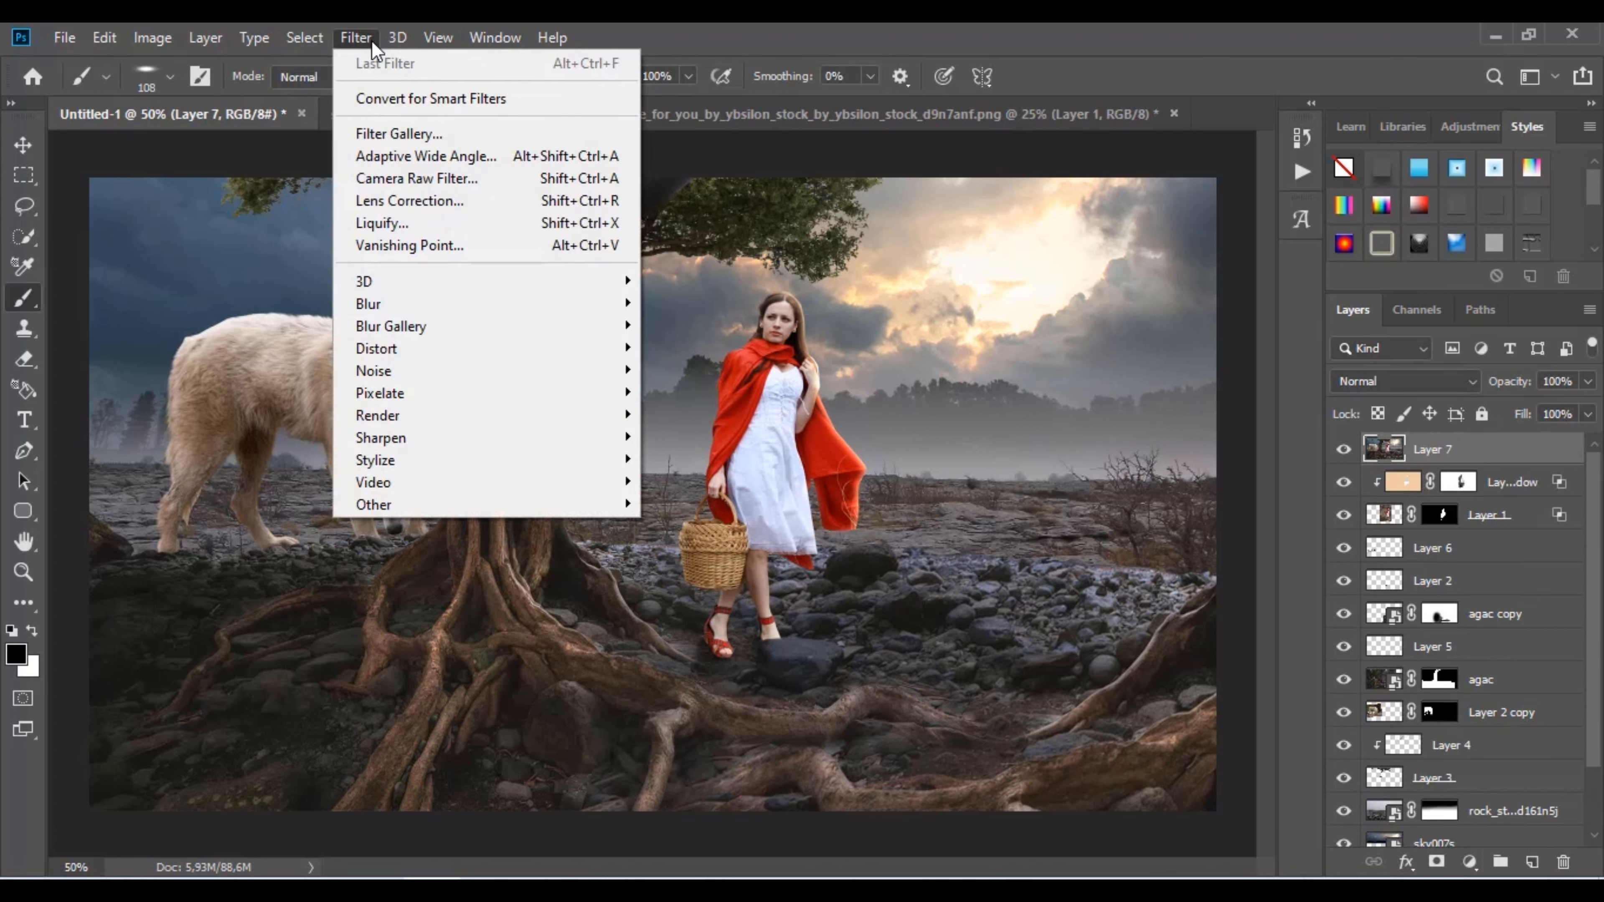
left_click(434, 180)
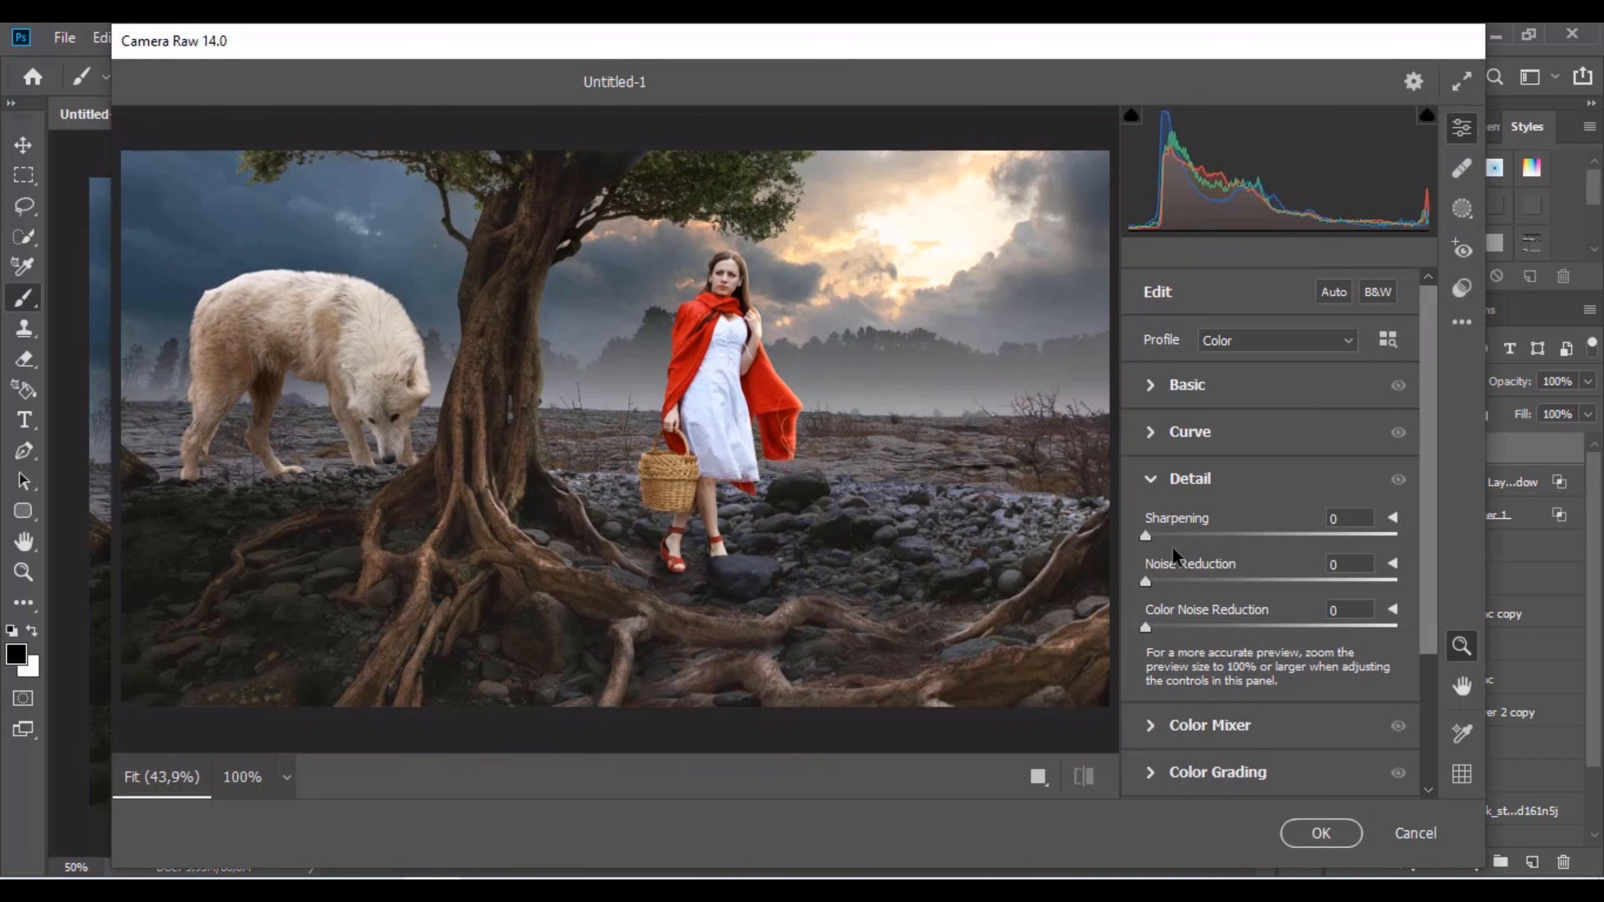
left_click(1462, 288)
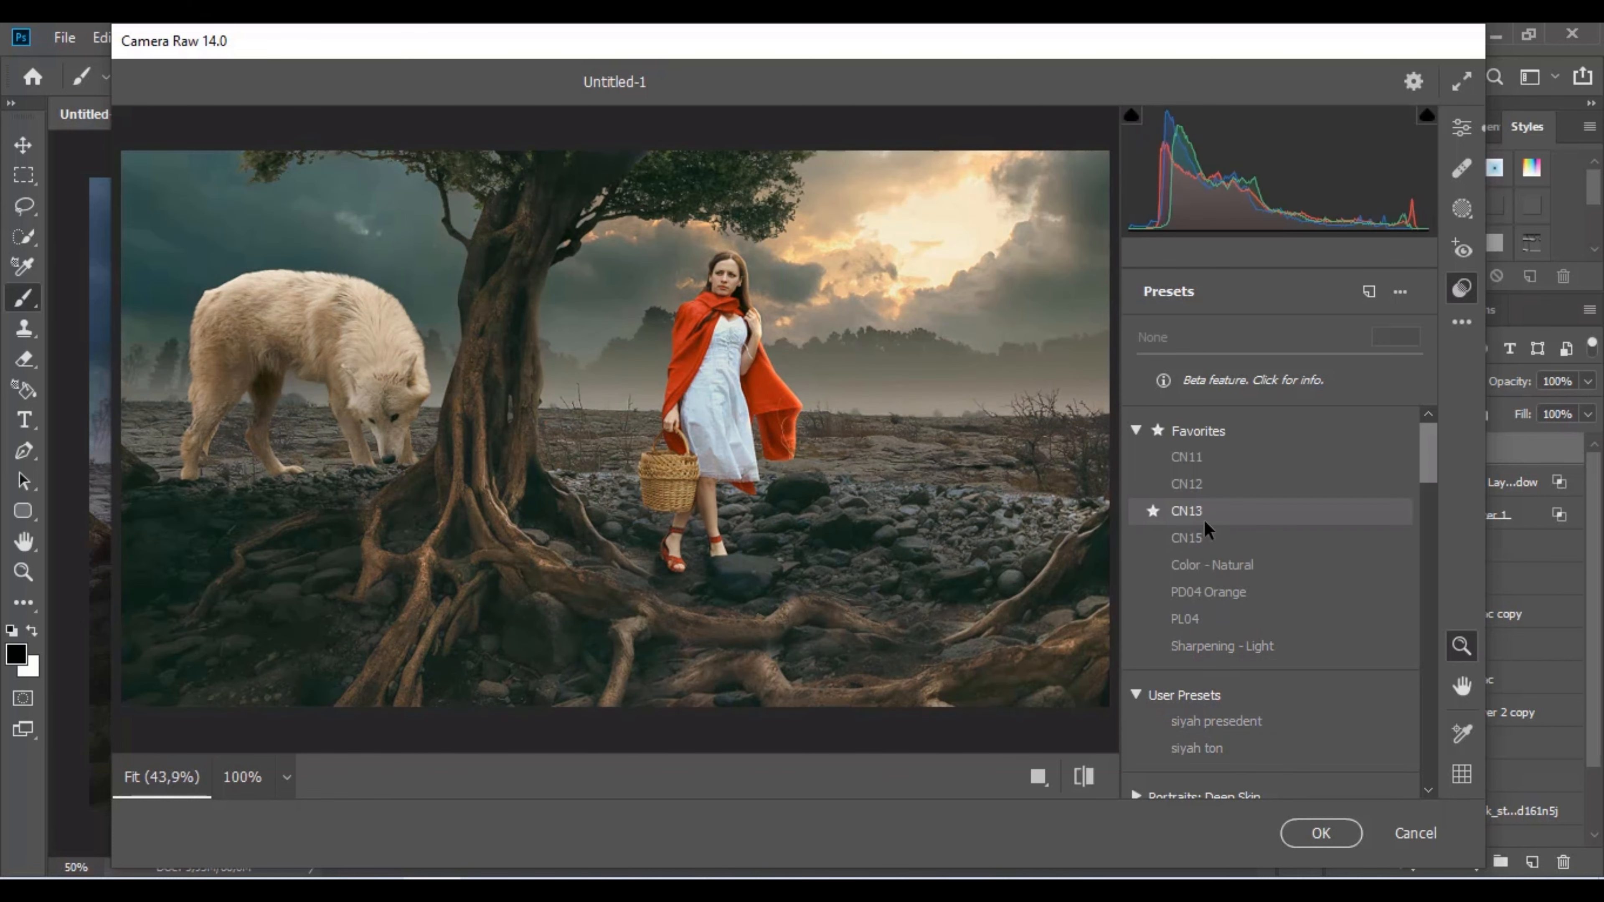
left_click(1187, 512)
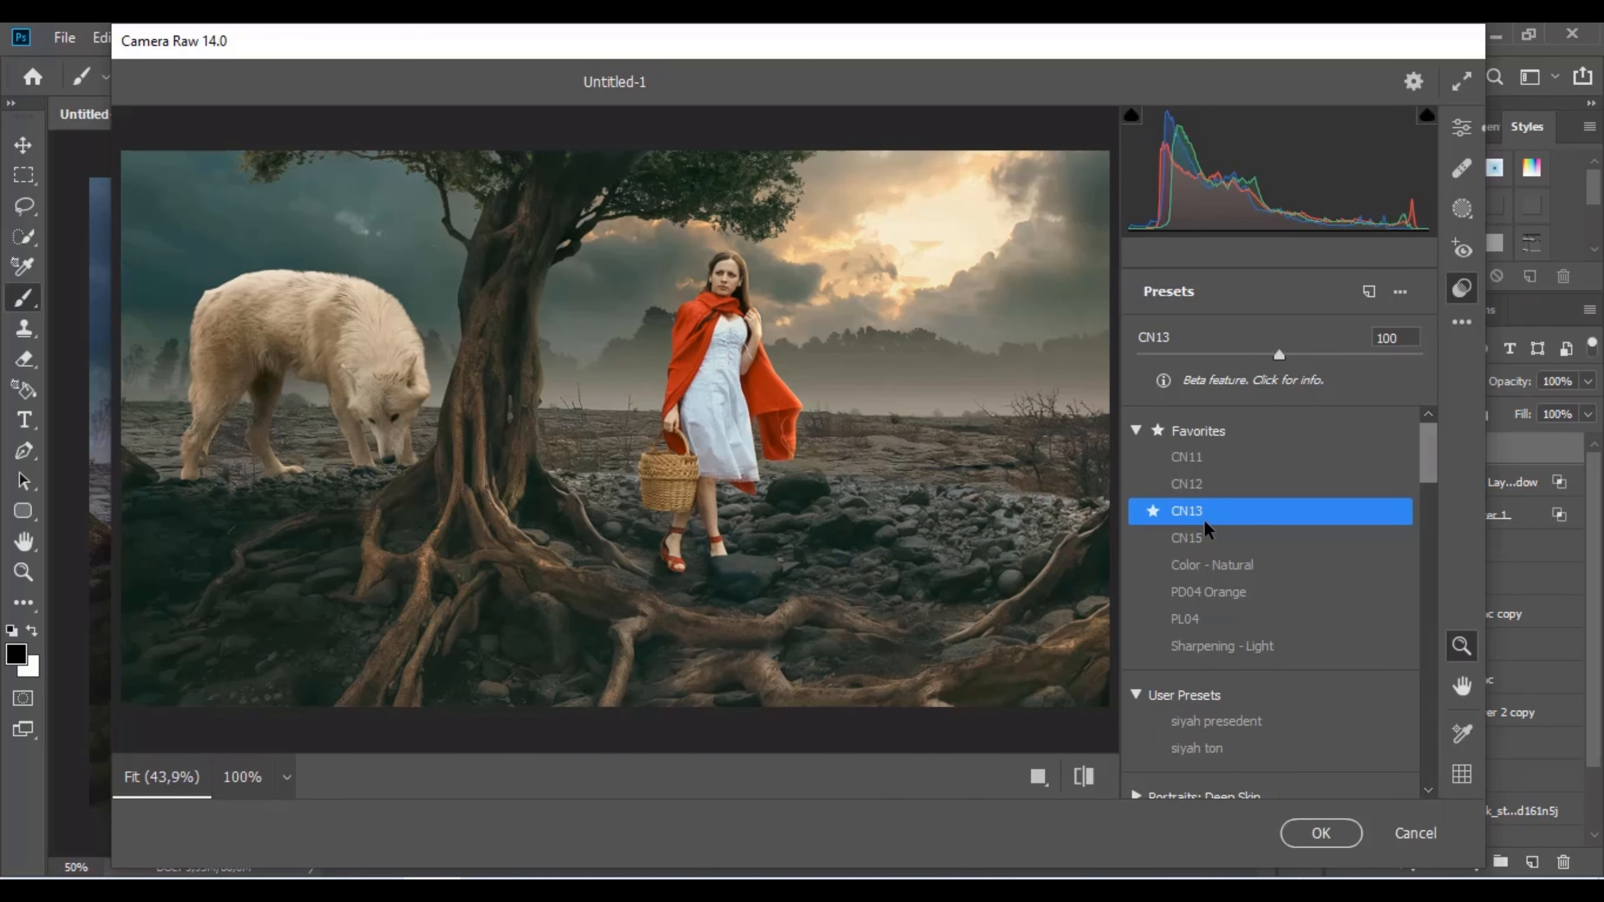
Set Camera Raw's Clarity to +21, Texture to +17, Shadows to +46, Whites to -68 and Contrast to +10, and apply the filter.
left_click(1462, 130)
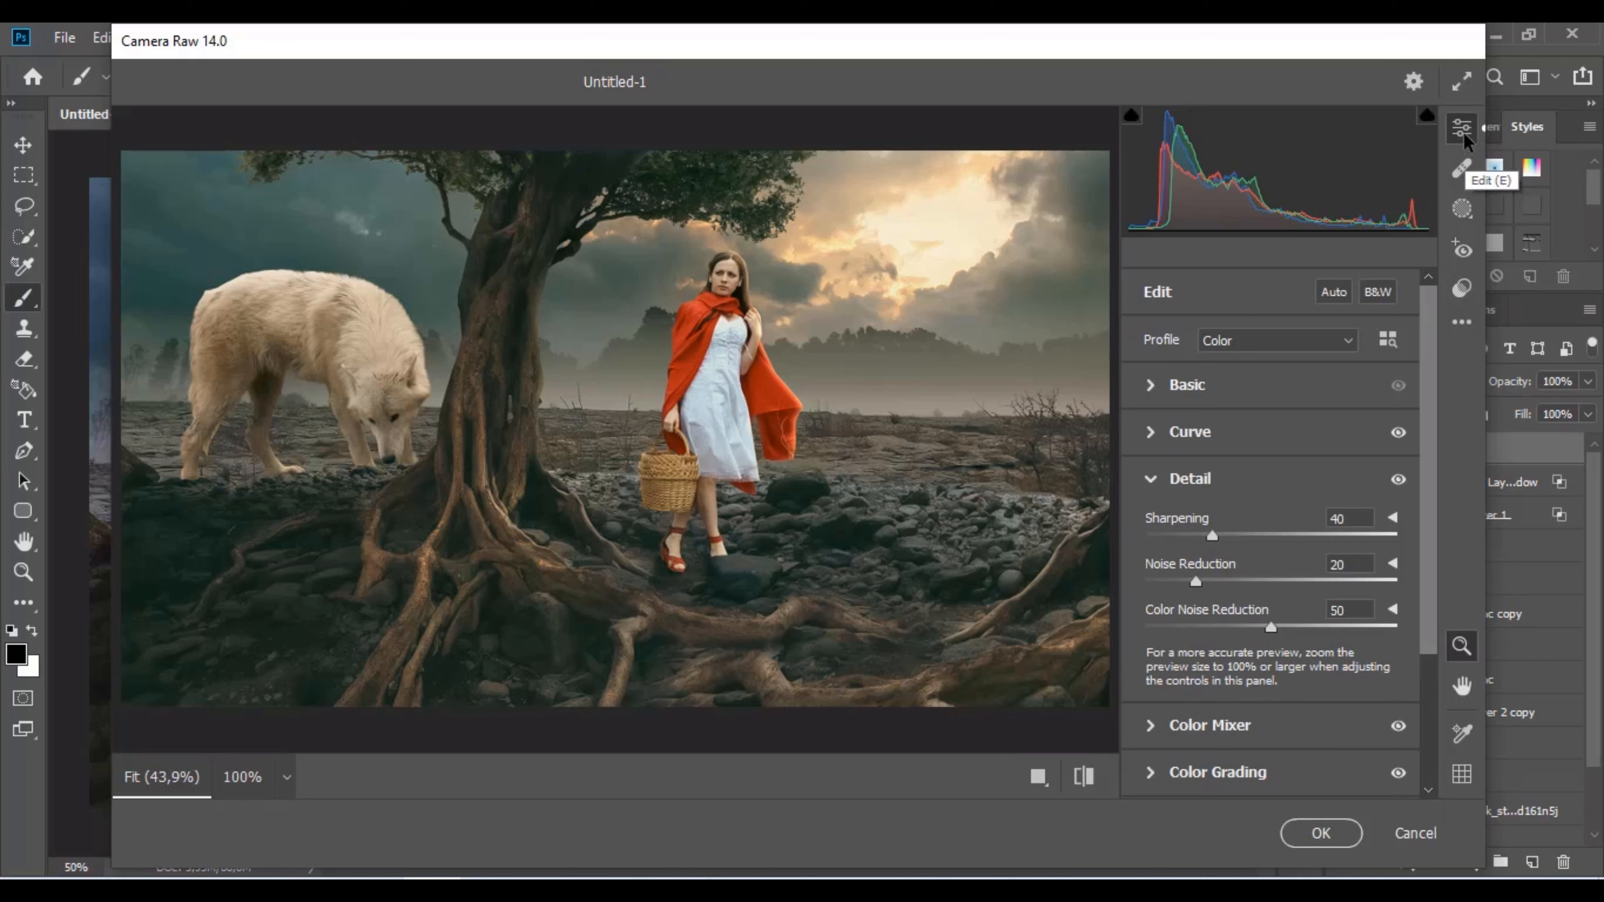
left_click(1153, 386)
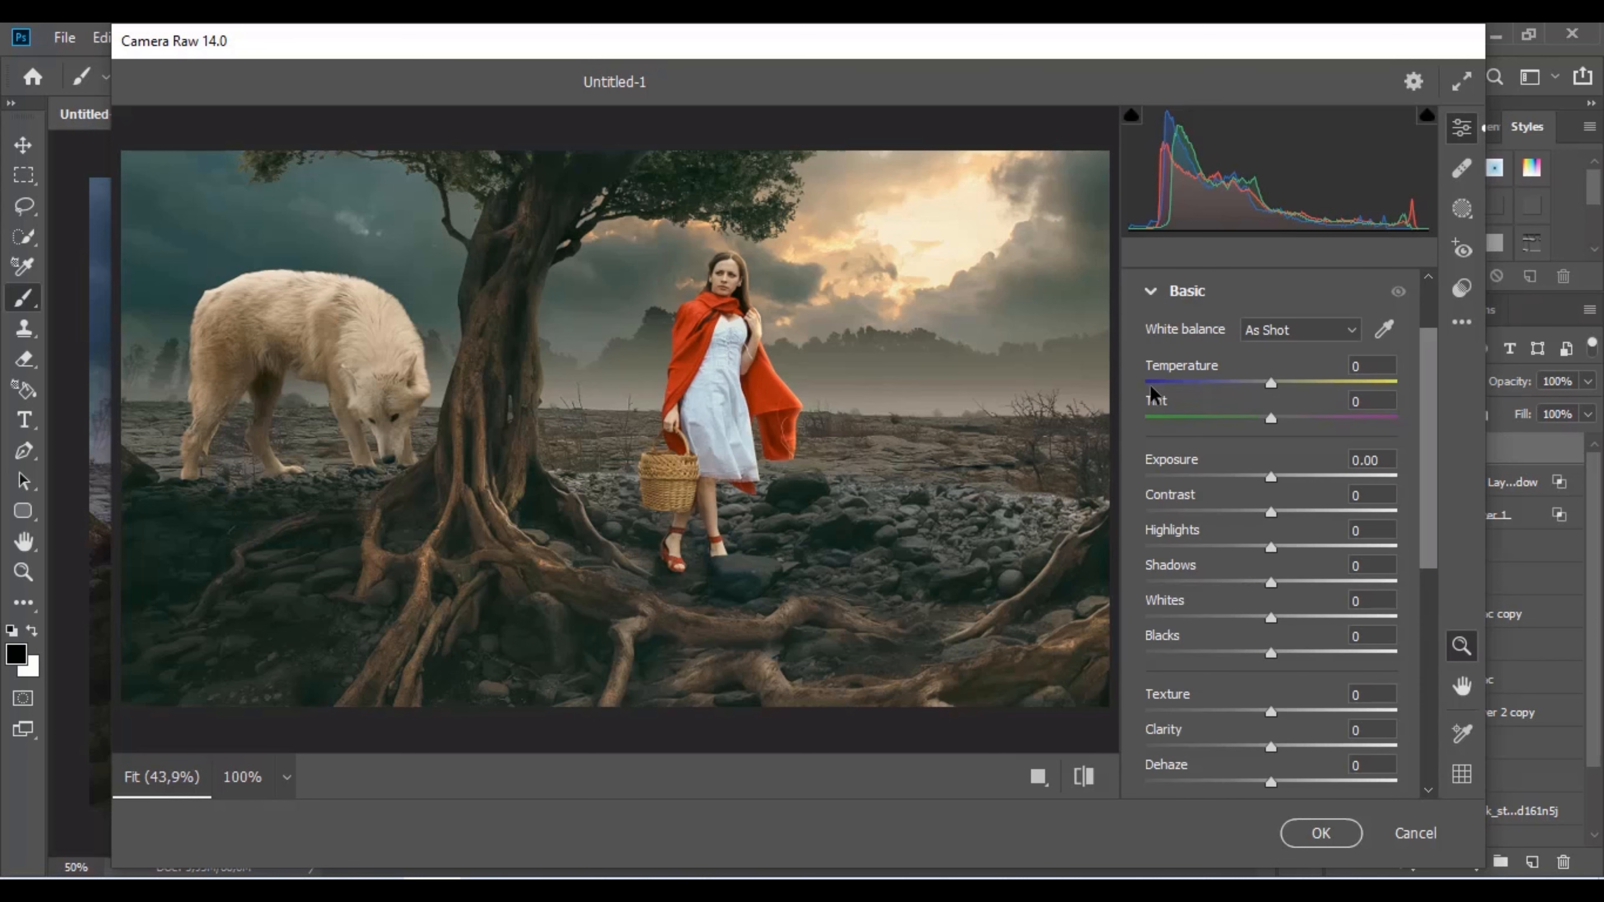
left_click_drag(1271, 746, 1298, 752)
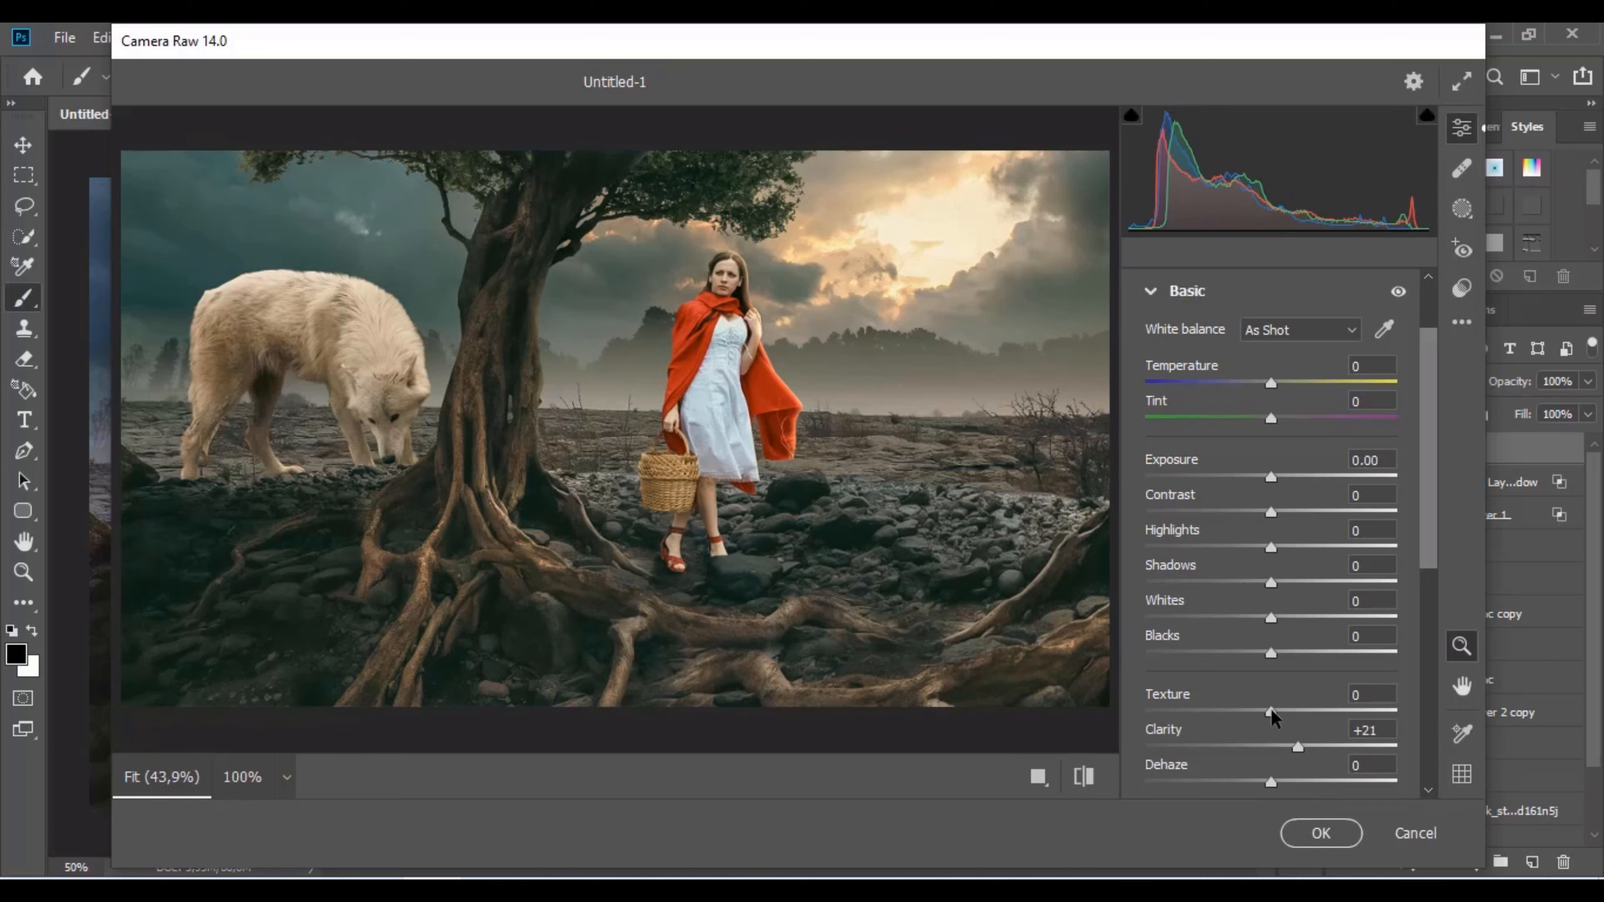
left_click_drag(1271, 712, 1292, 713)
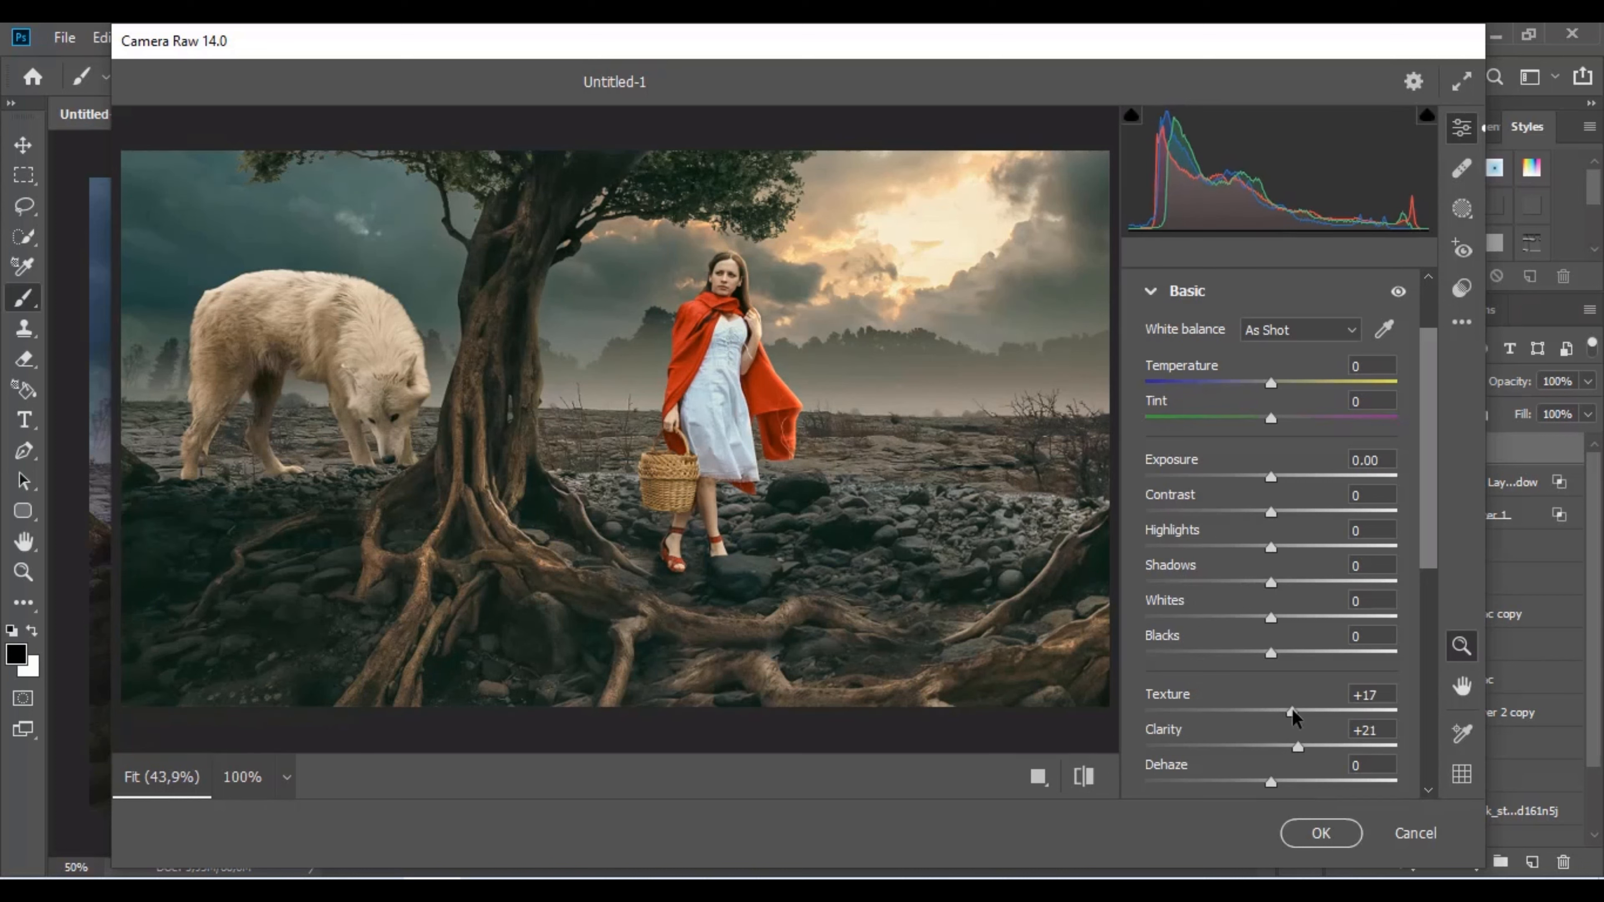
left_click_drag(1272, 583, 1185, 620)
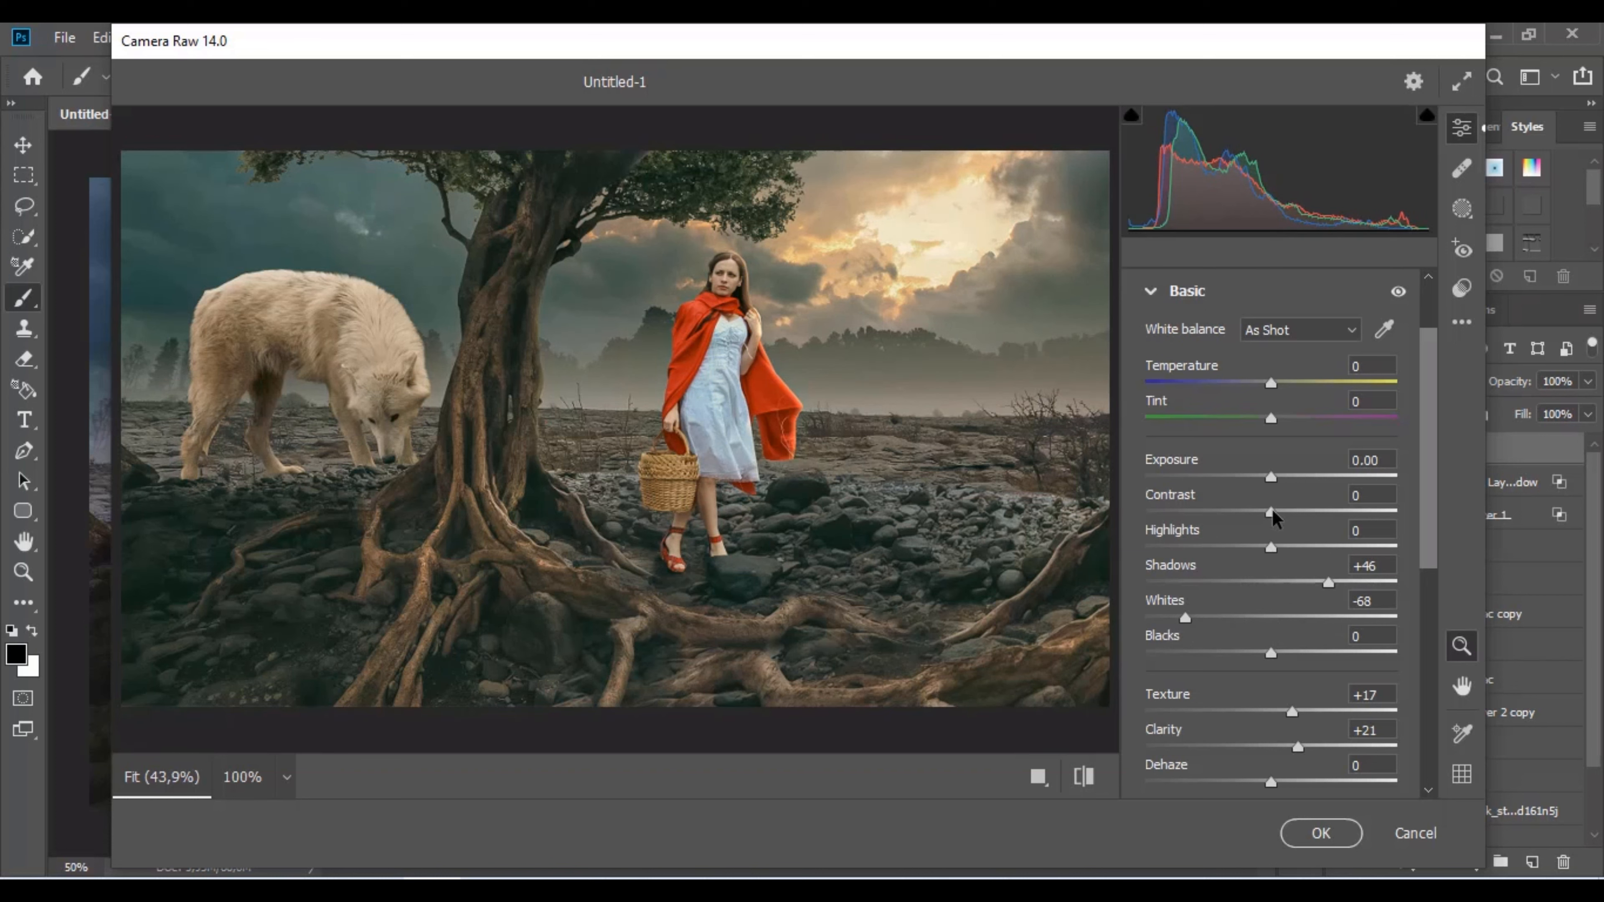
left_click_drag(1271, 517, 1287, 522)
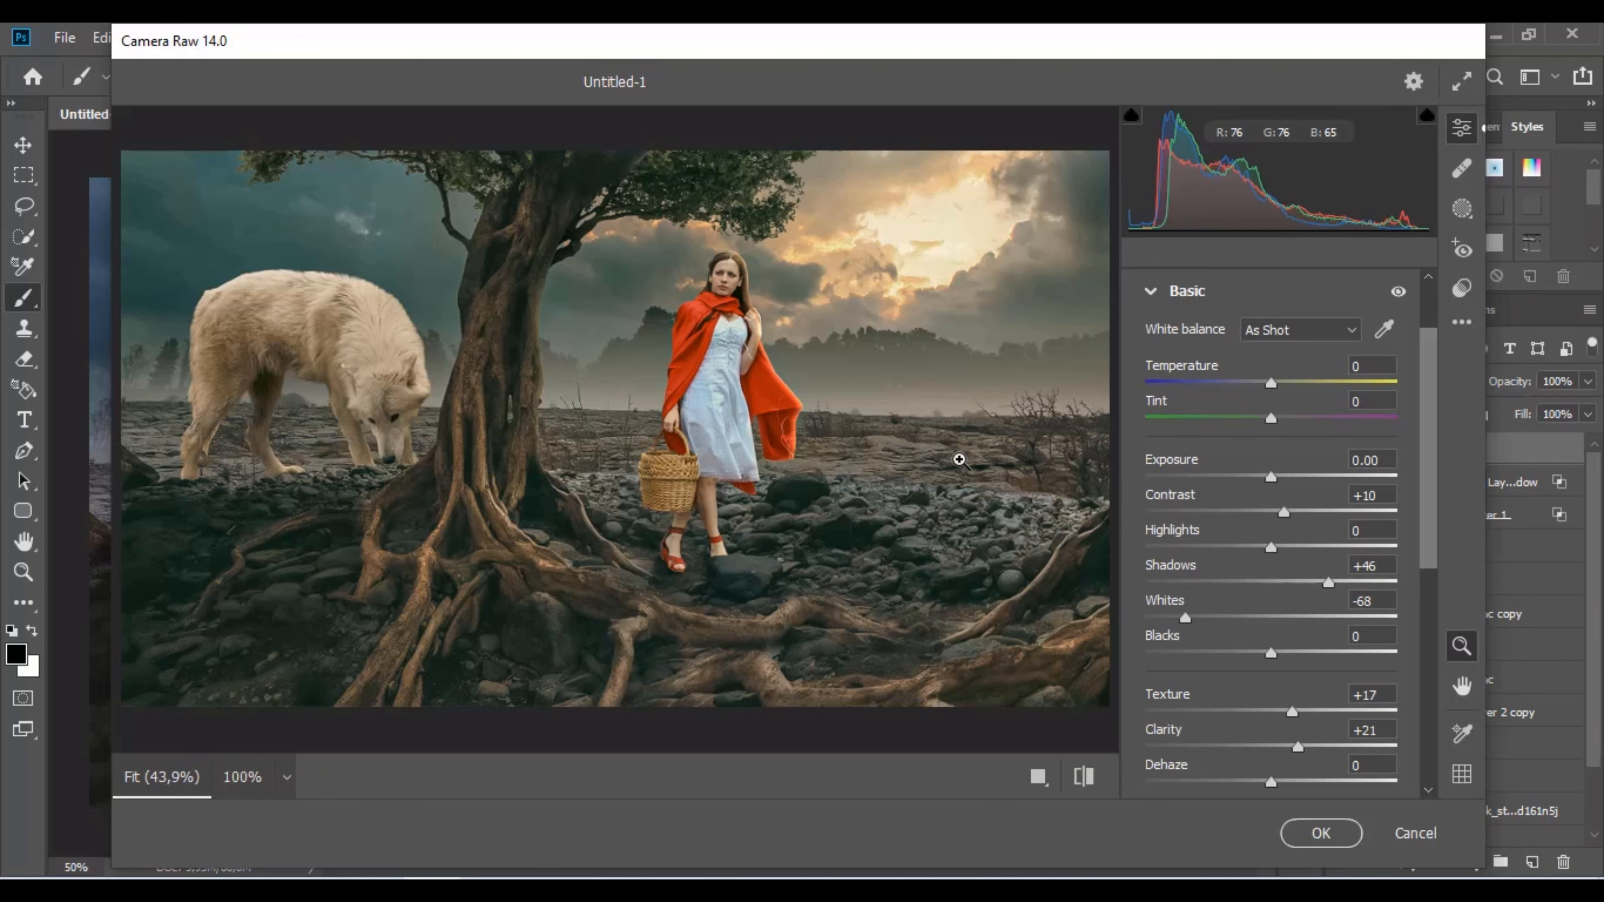
left_click(1333, 845)
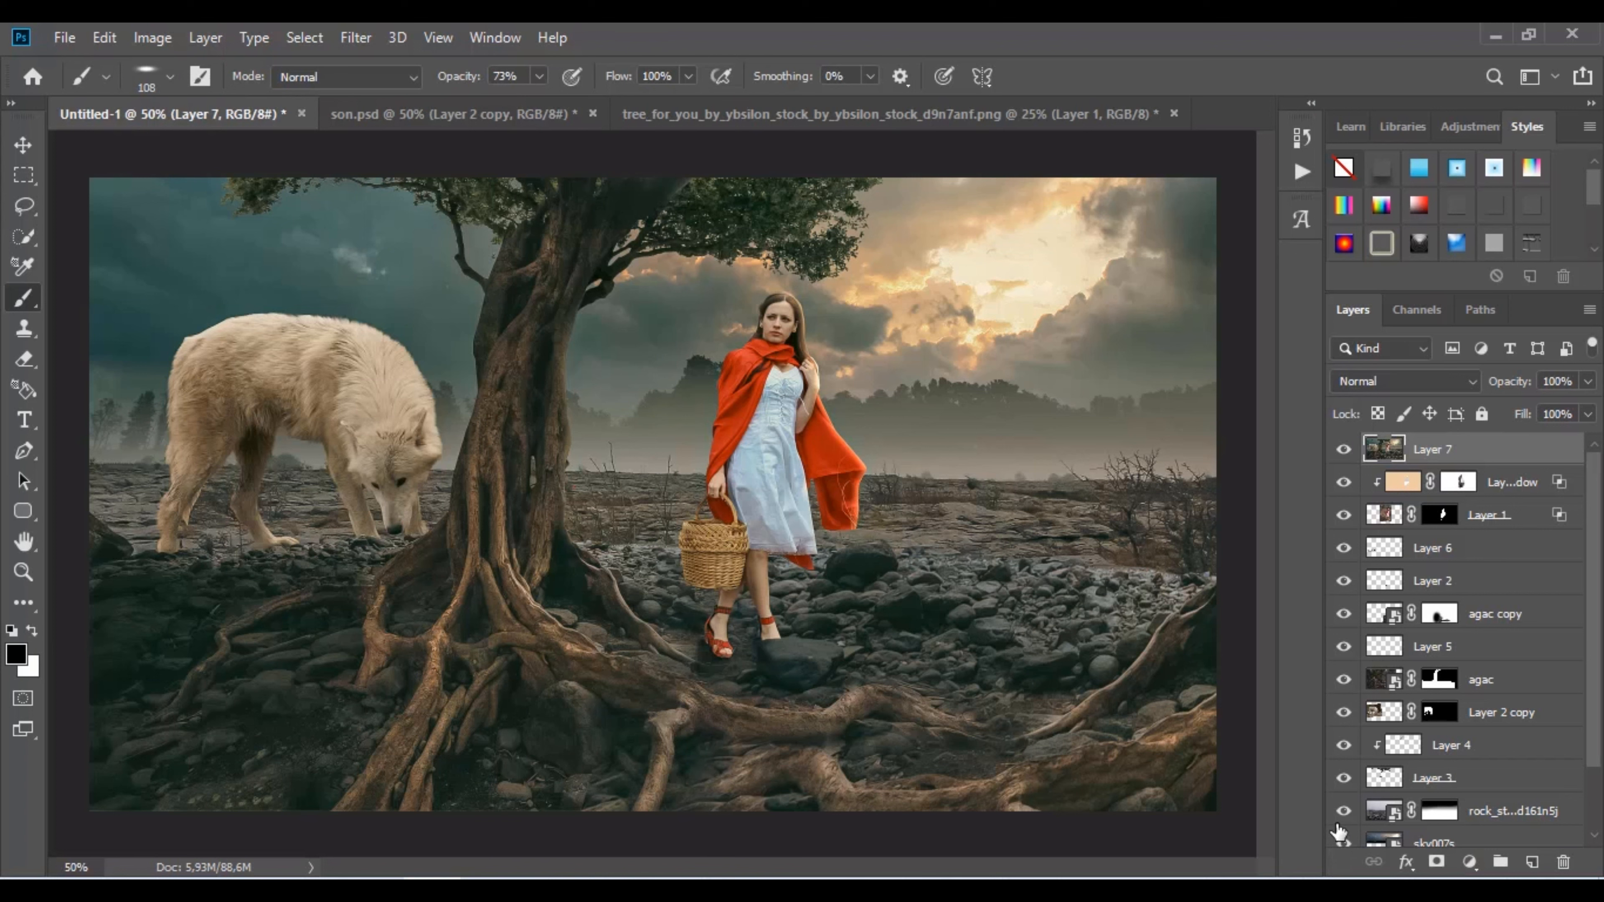
Add a Color Balance adjustment layer with midtones at Cyan-Red -1, Magenta-Green +2 and Yellow-Blue -5.
left_click(1474, 861)
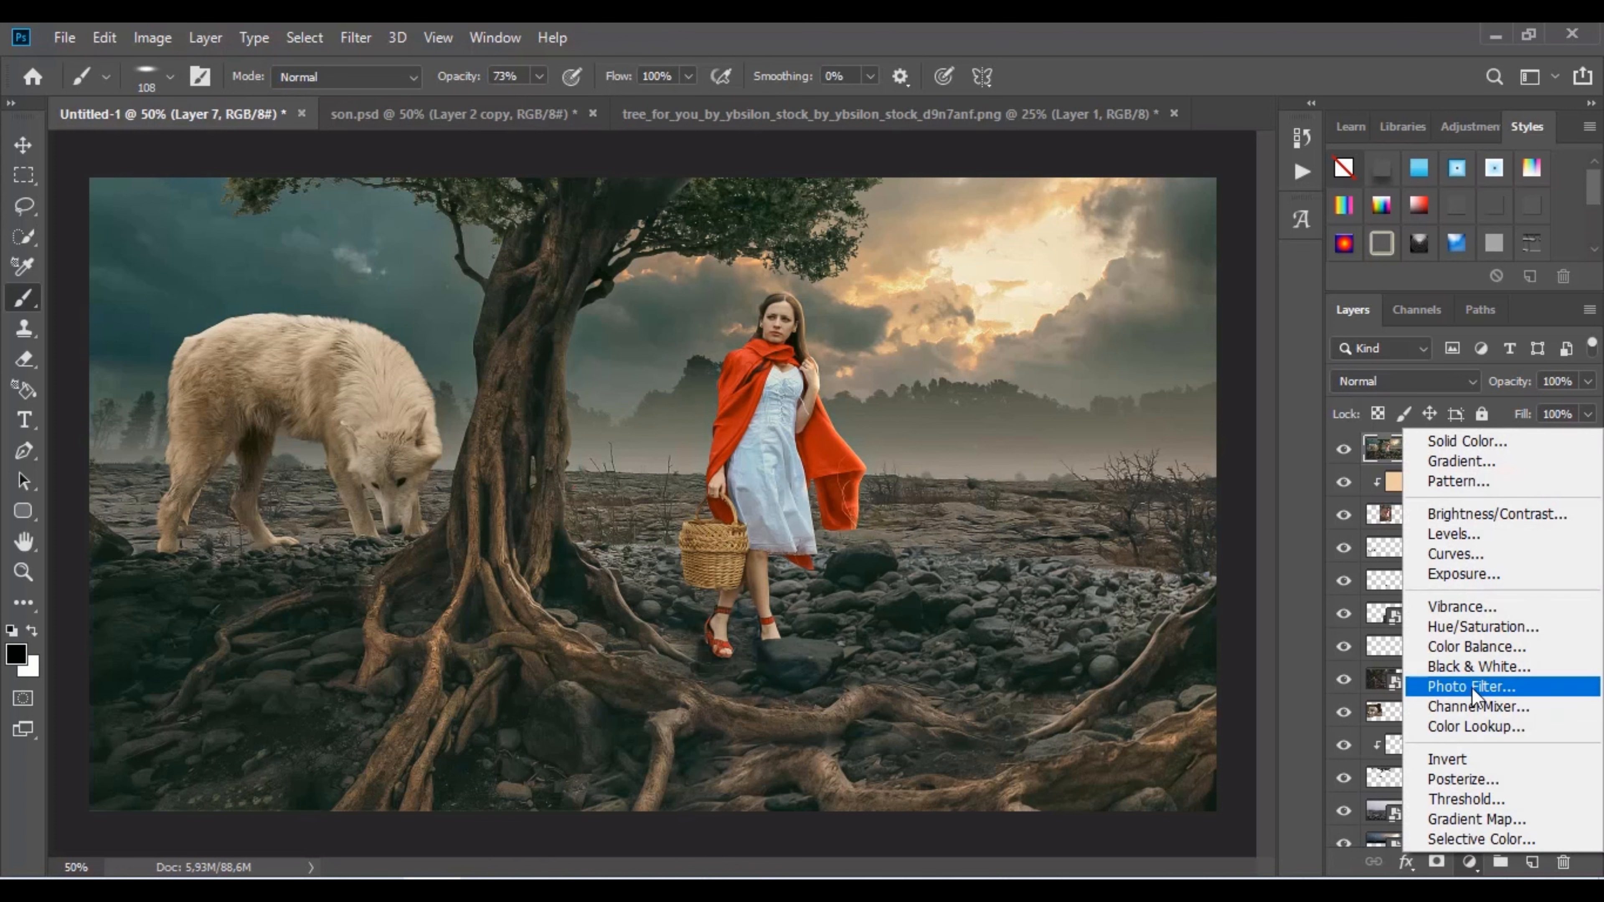
left_click(1478, 646)
left_click_drag(1012, 305, 1389, 309)
left_click_drag(1422, 442, 1417, 482)
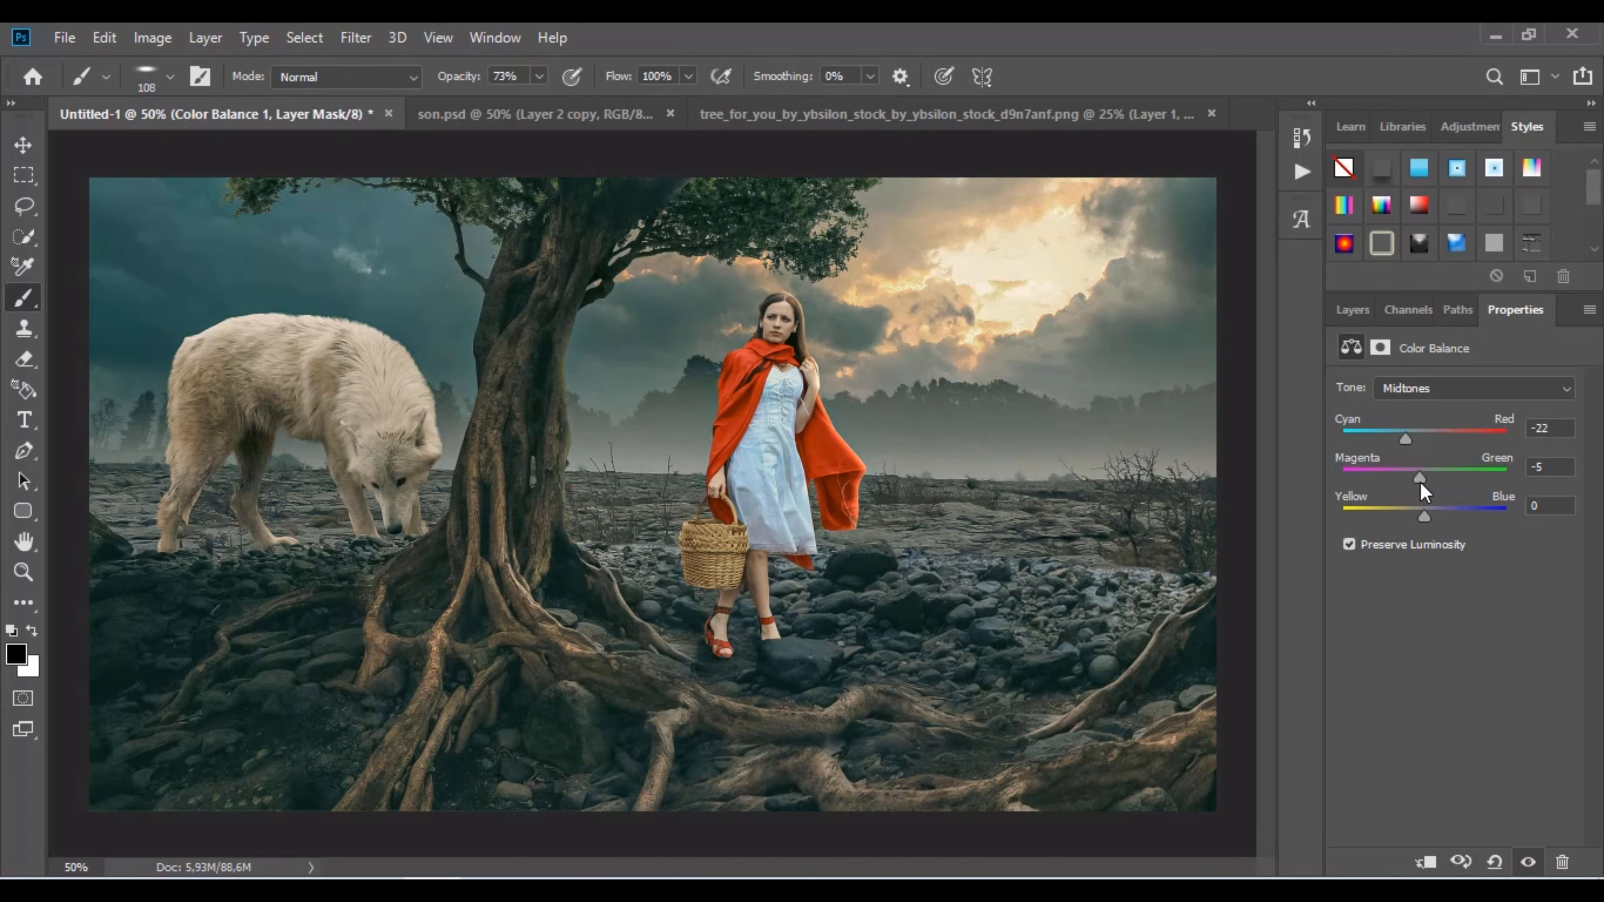
left_click_drag(1423, 484, 1423, 519)
left_click_drag(1407, 444, 1424, 442)
left_click_drag(1420, 518, 1421, 518)
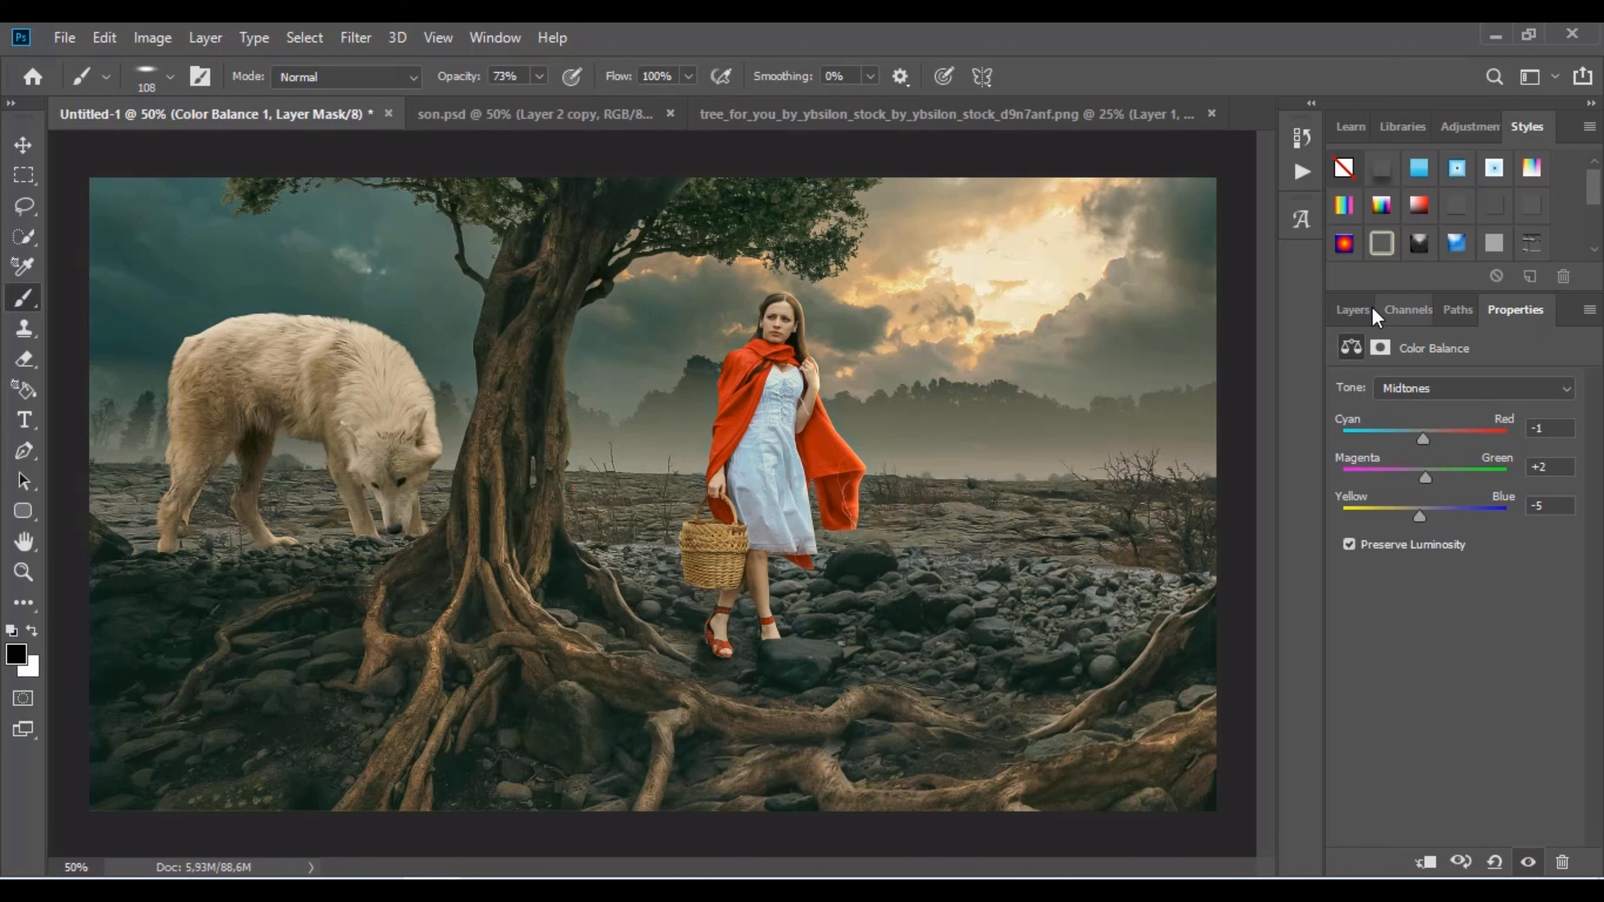
Add a Color Lookup adjustment layer above the Color Balance layer and choose Crisp_Warm.look as its 3D LUT, after trying EdgyAmber.3DL.
left_click(1355, 310)
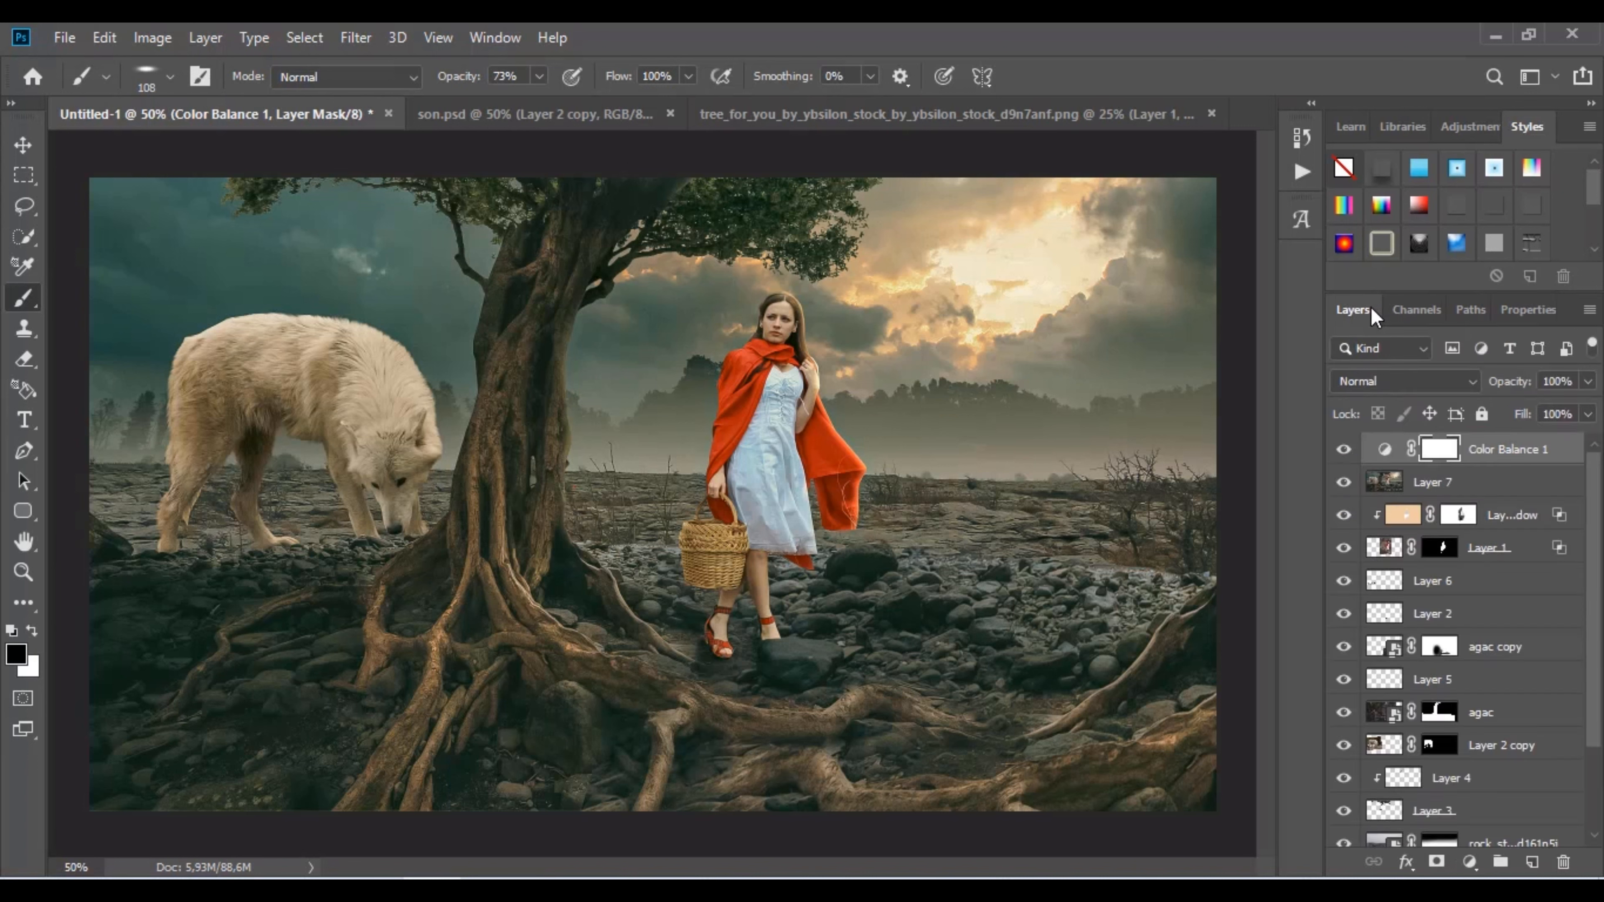
left_click(1497, 460)
left_click(1469, 862)
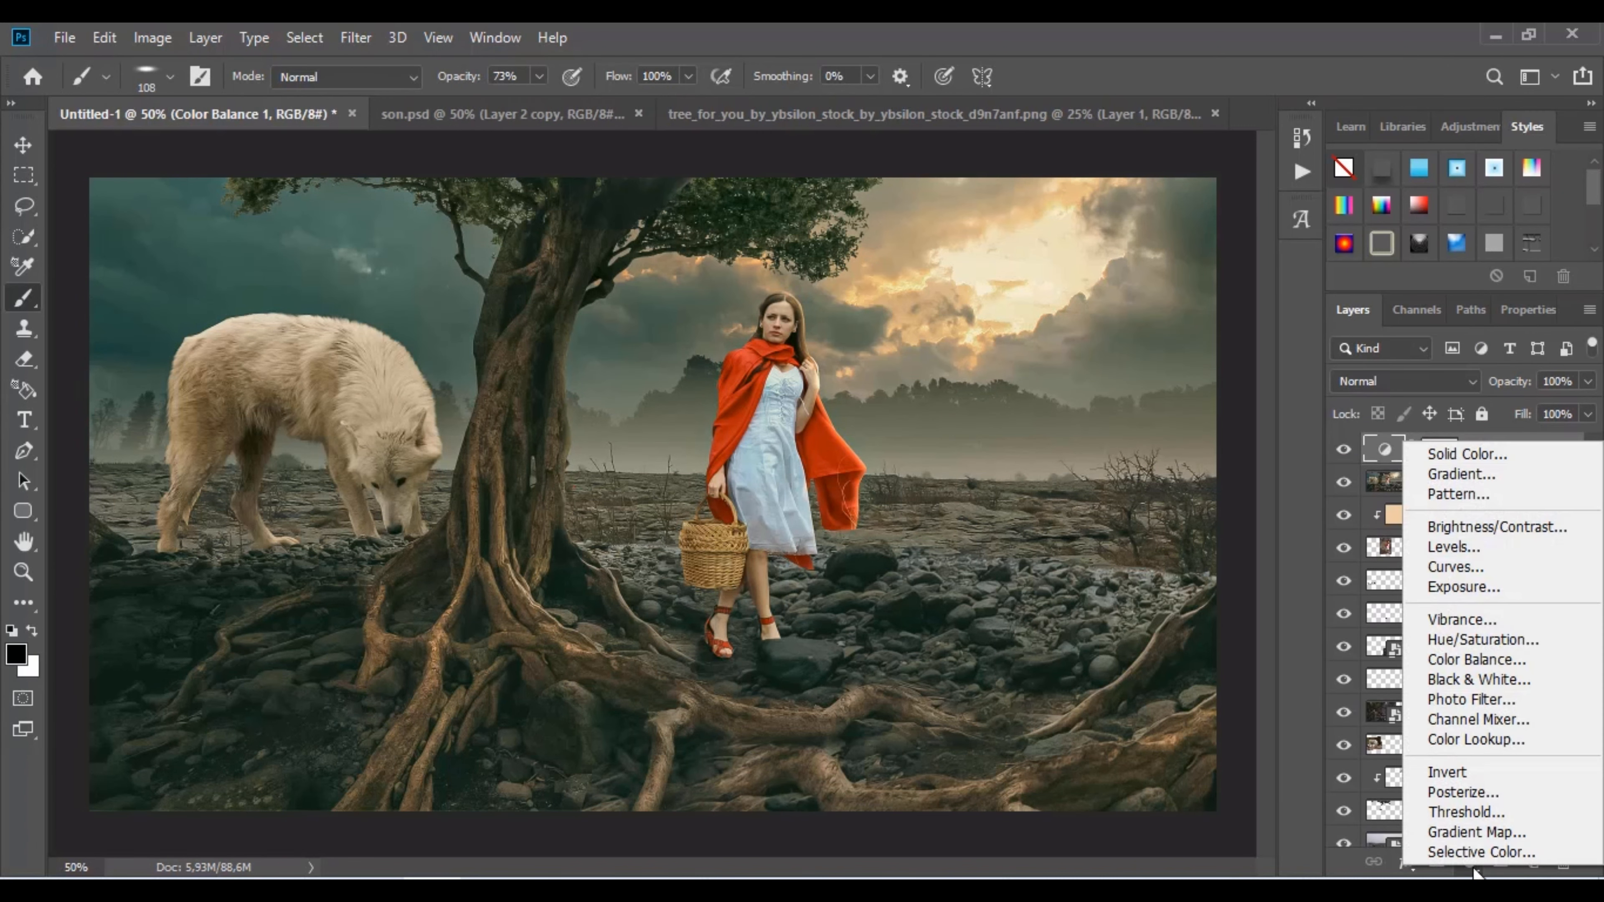
left_click(1477, 739)
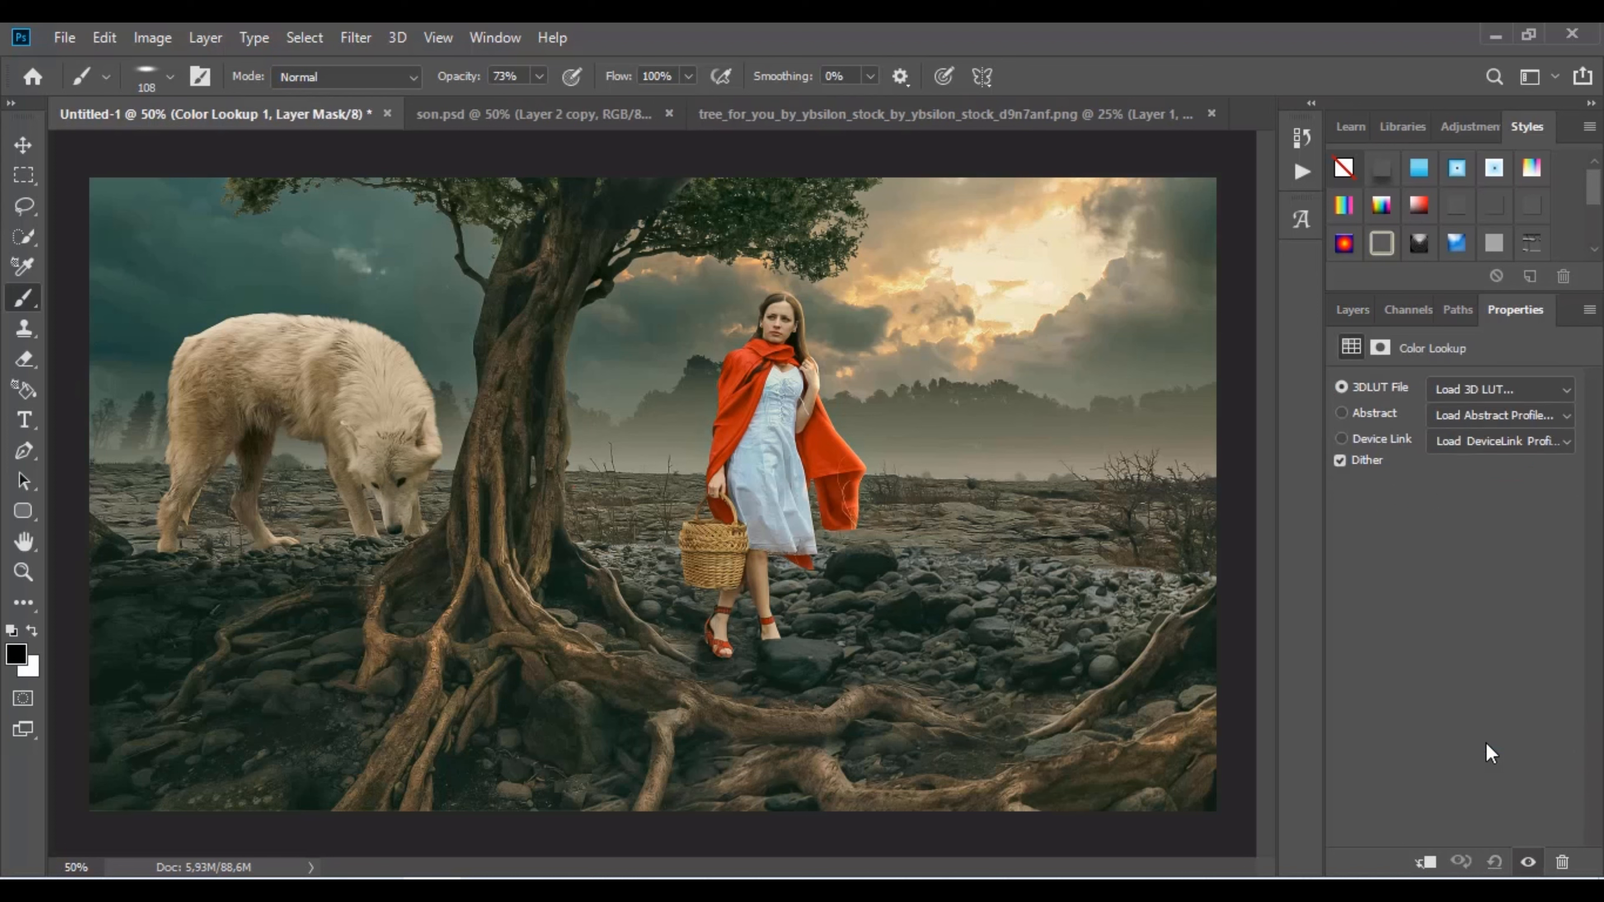
left_click(1455, 399)
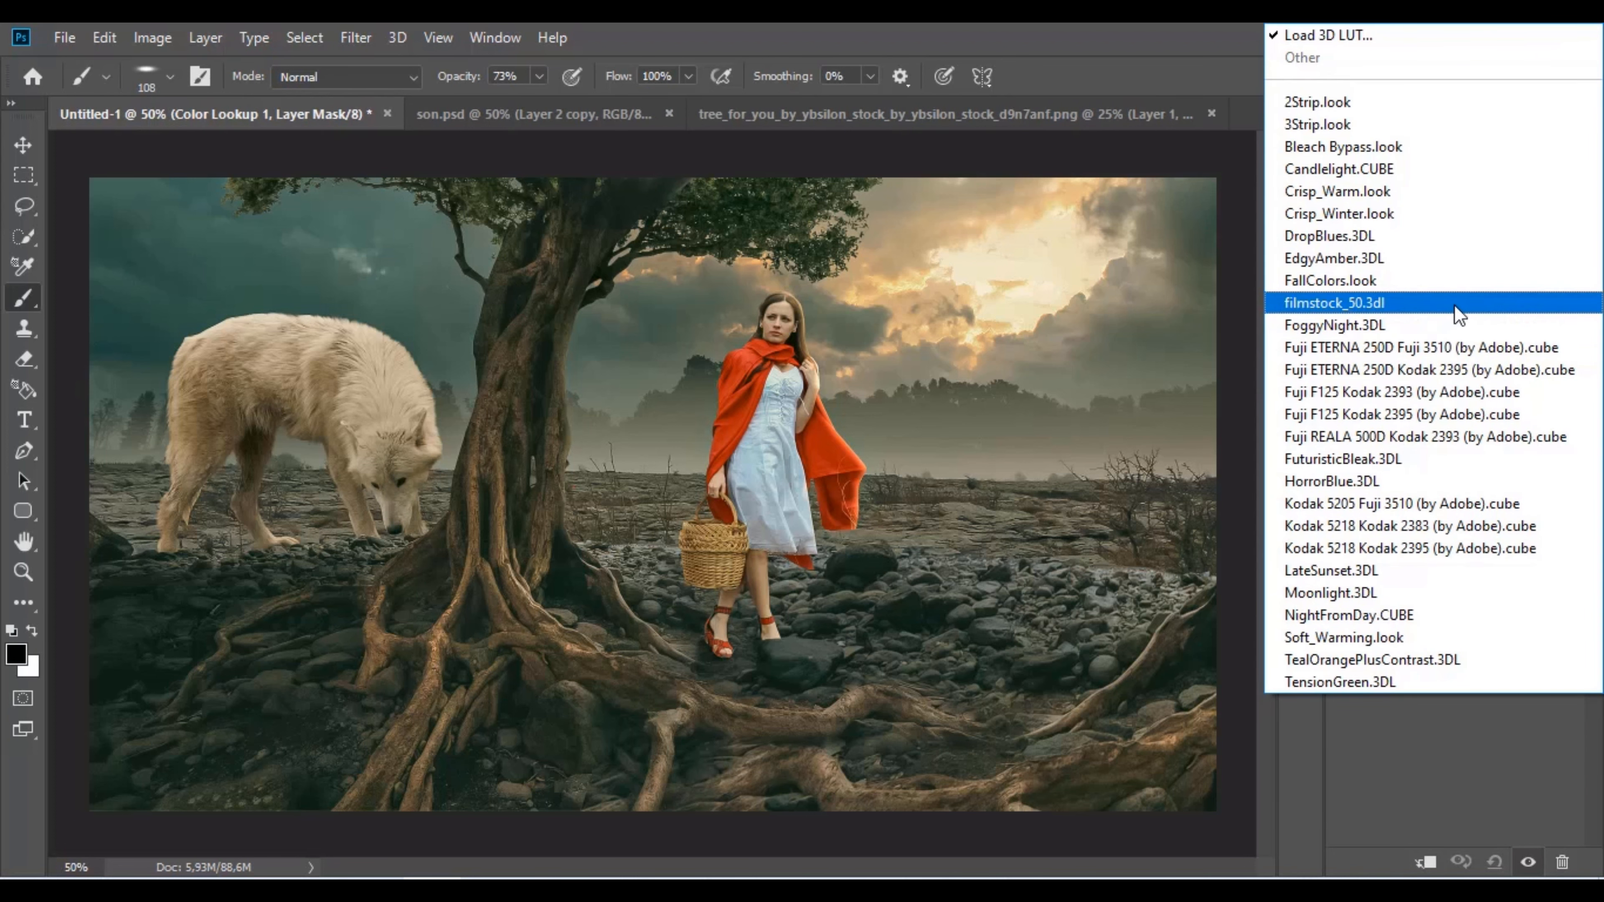
left_click(1418, 258)
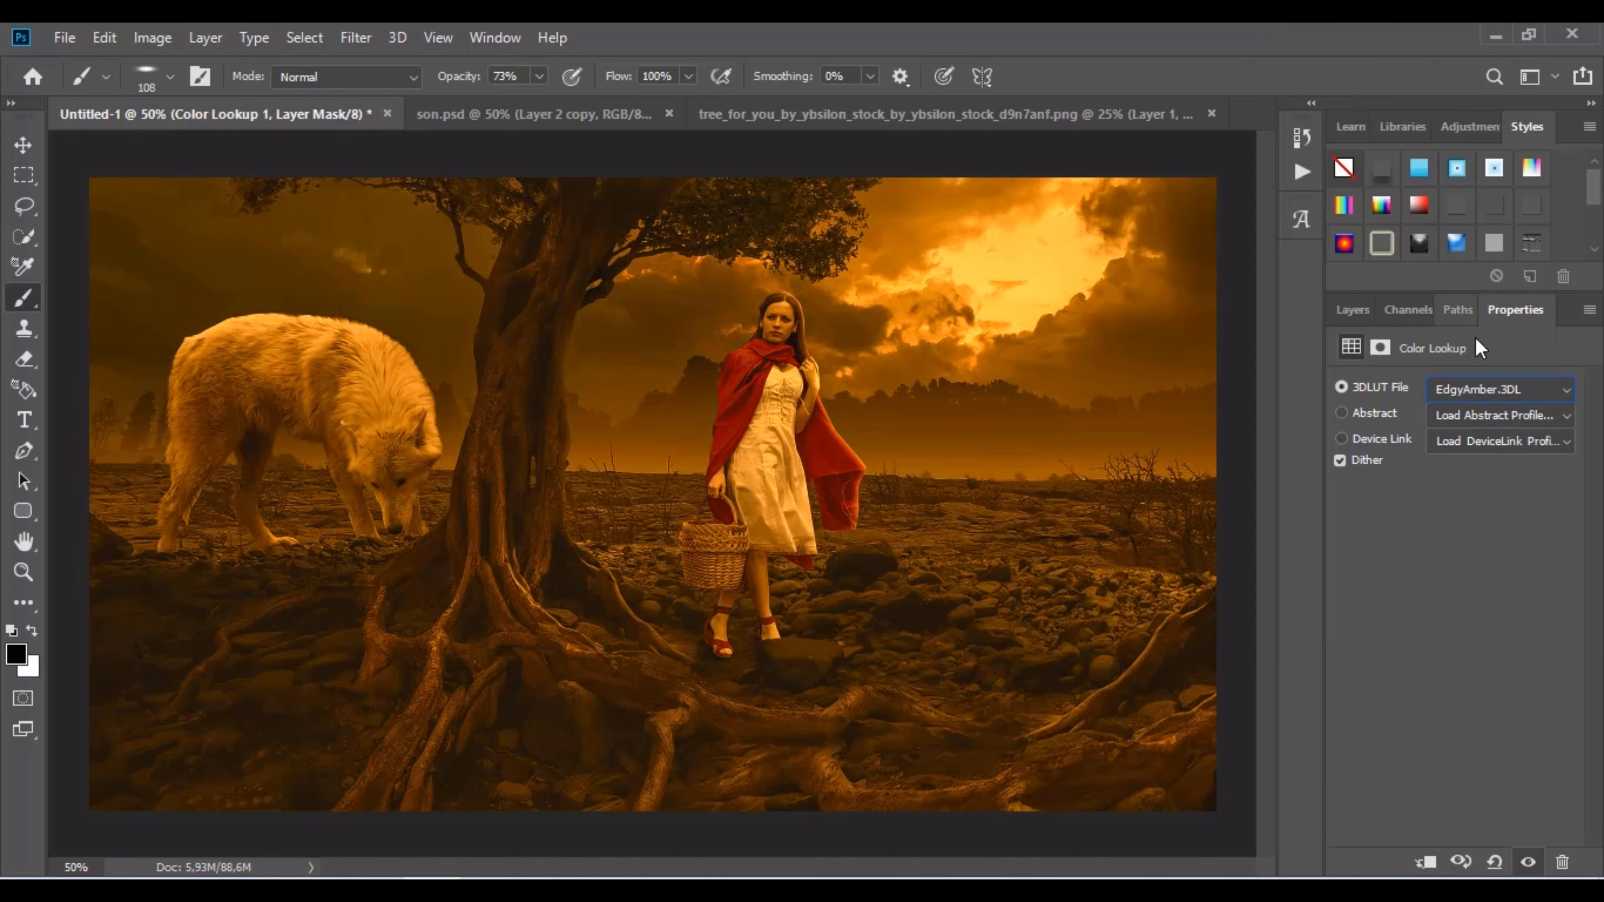
left_click(1496, 389)
left_click(1430, 199)
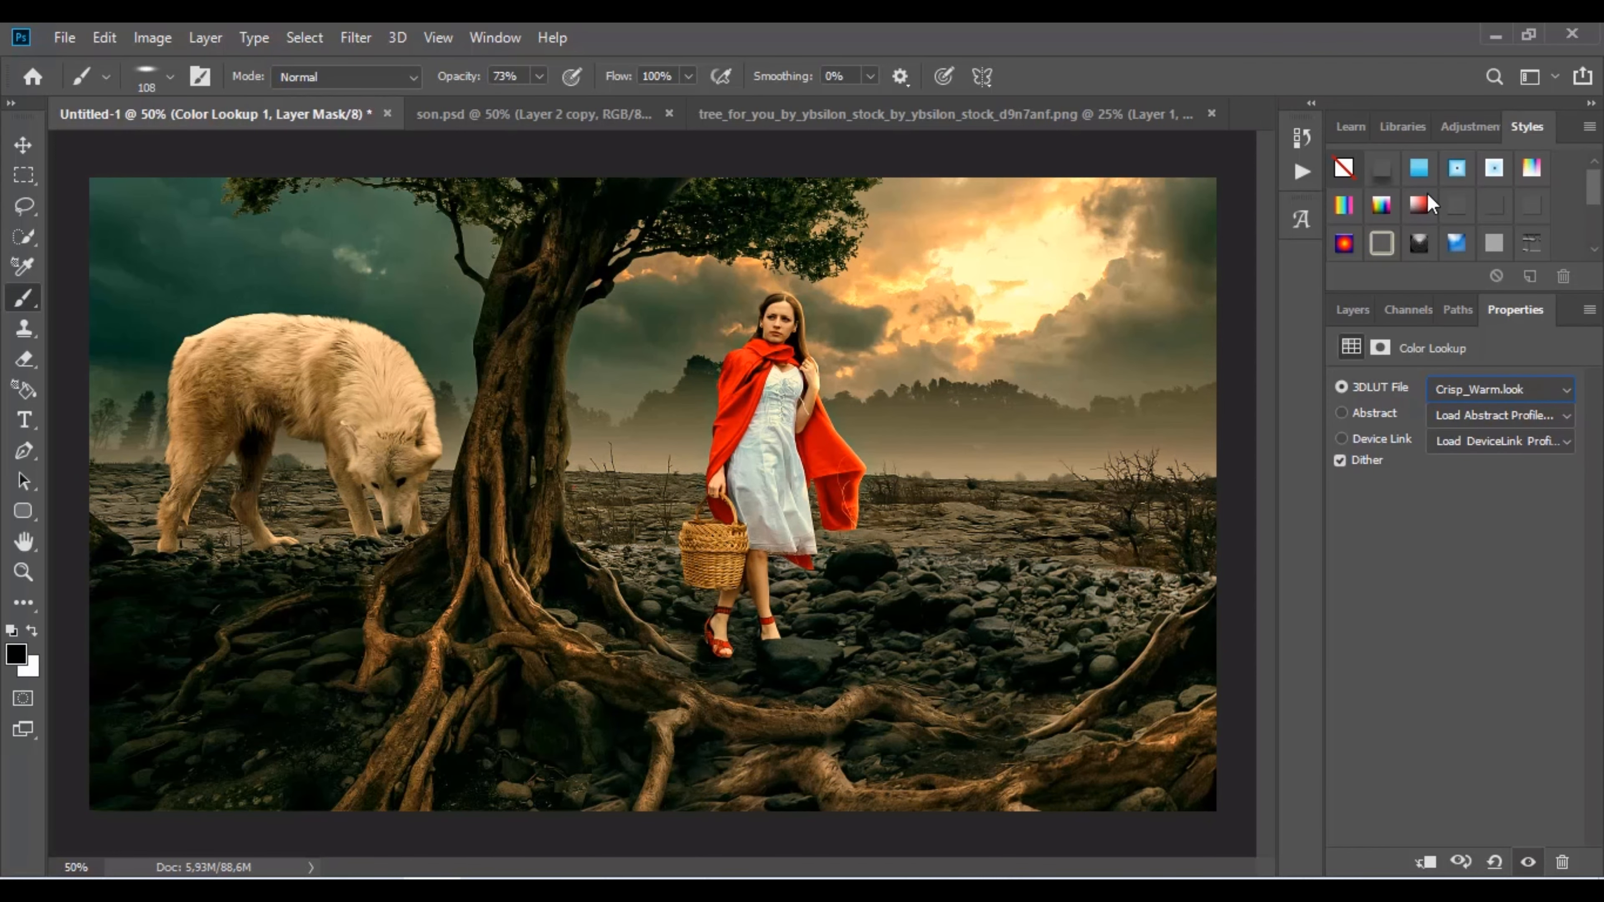
Compare the image with and without the Color Lookup layer, and set the layer's opacity to 63%.
left_click(1352, 310)
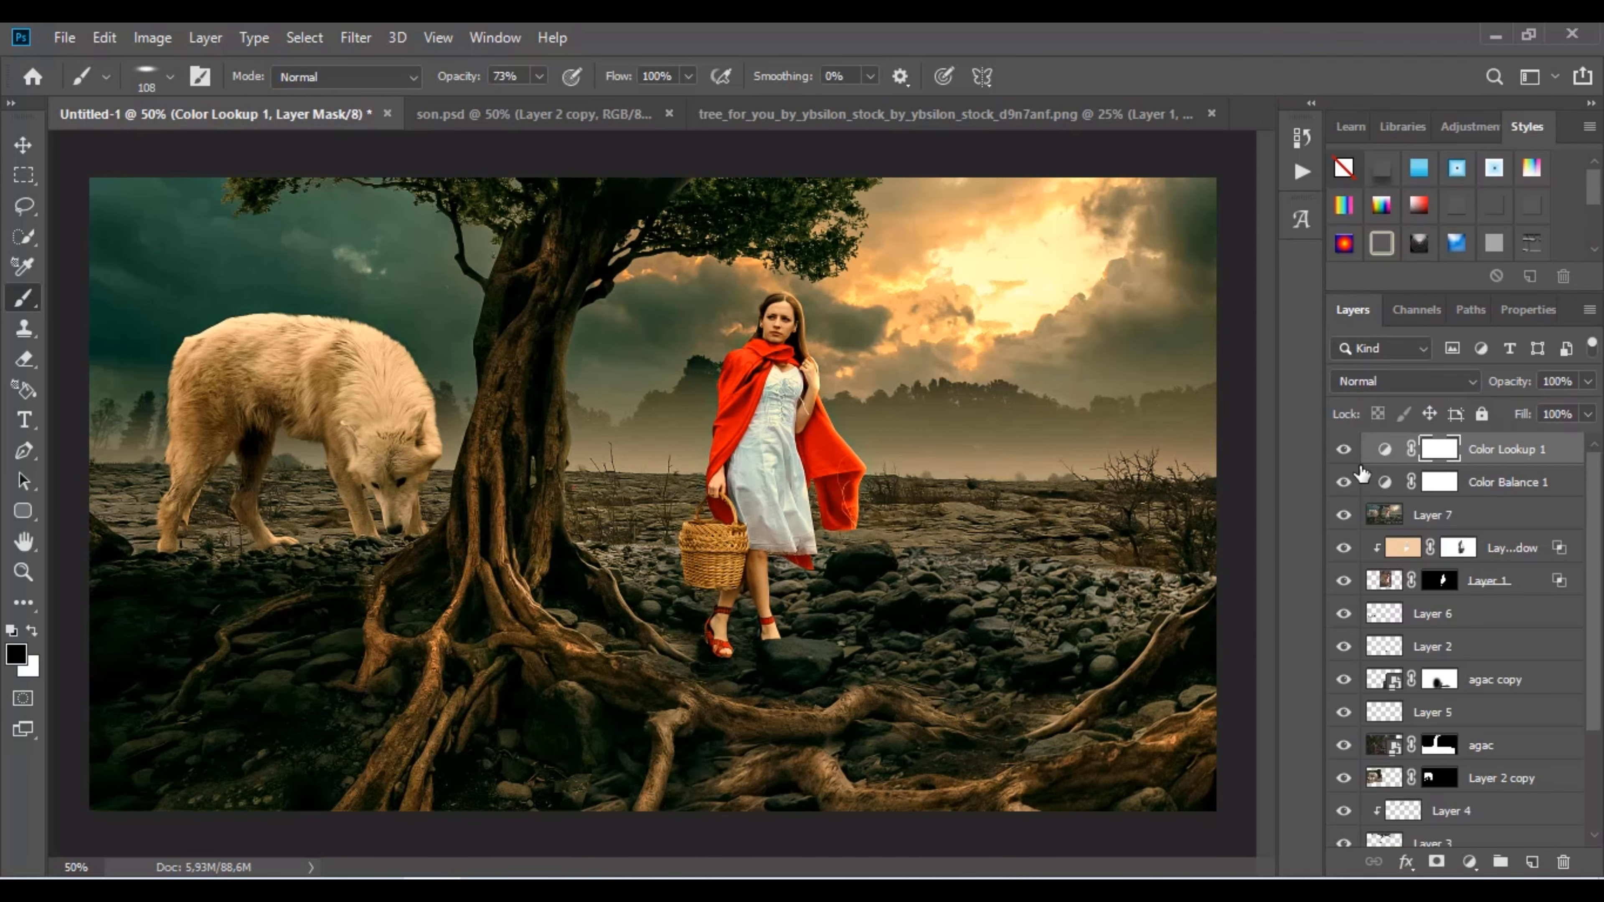
left_click(1343, 450)
left_click(1345, 451)
left_click(1344, 450)
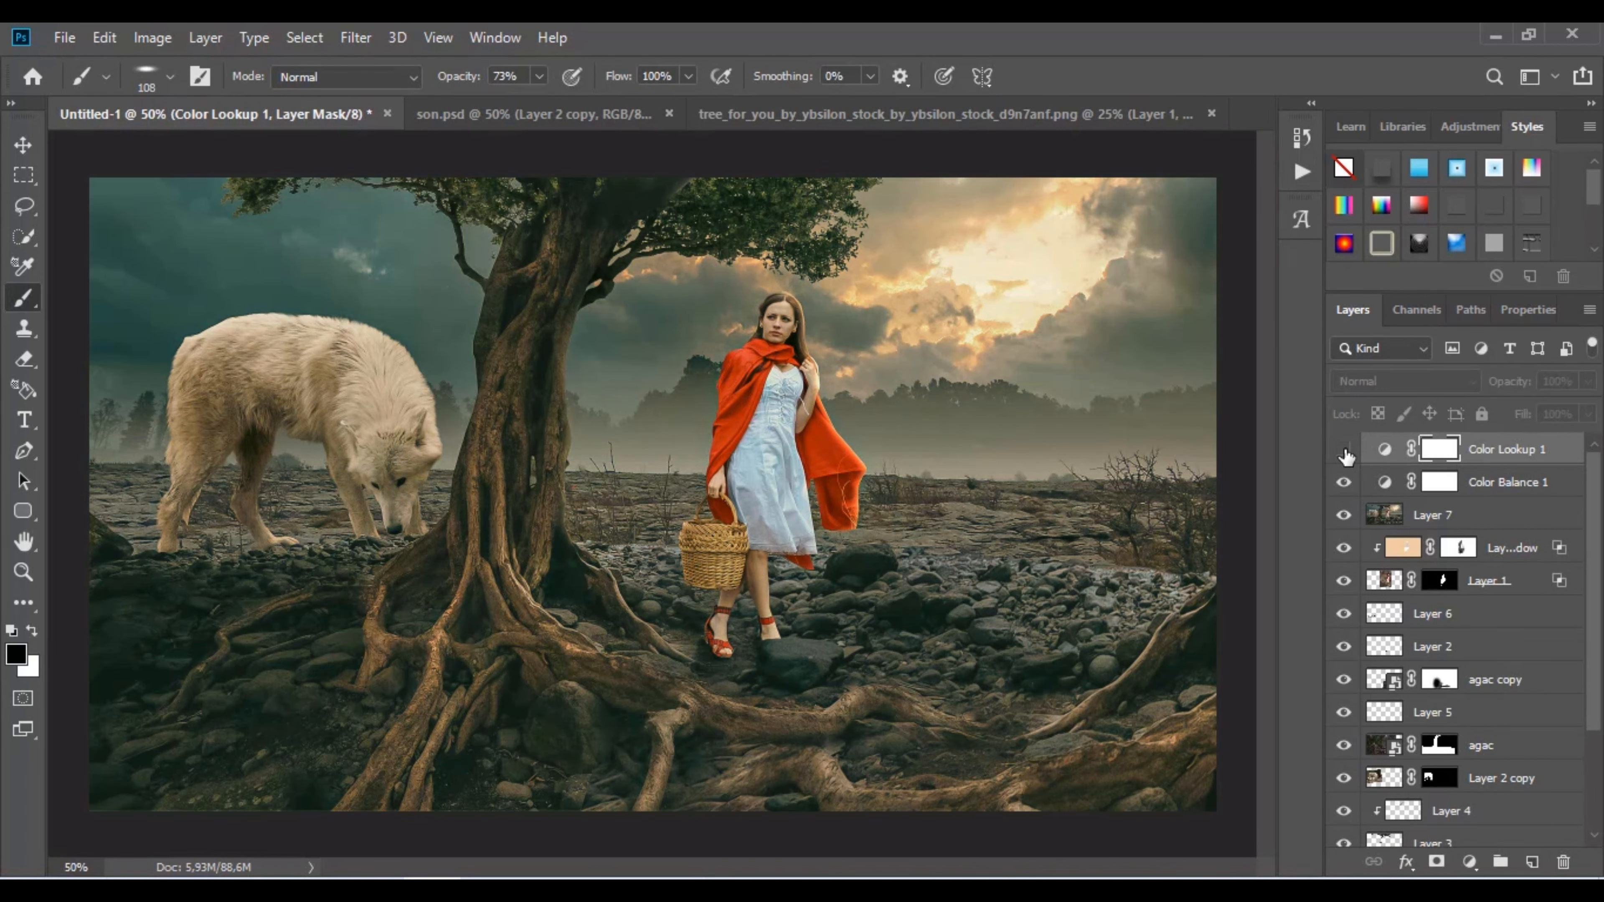
left_click(1343, 450)
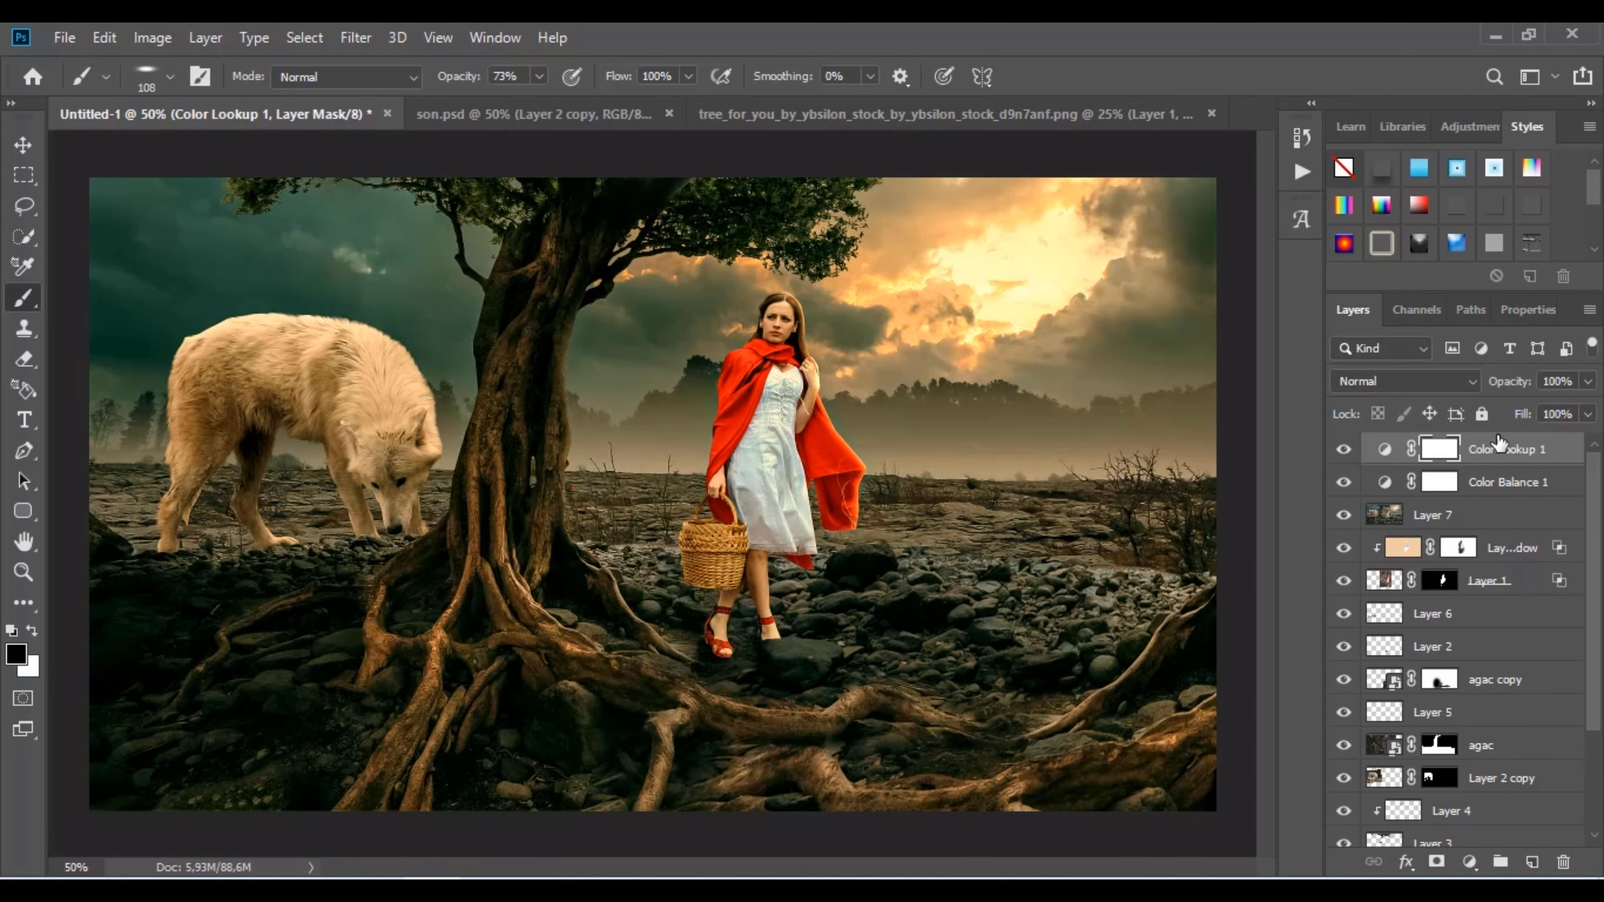
left_click(1587, 381)
left_click_drag(1579, 409, 1546, 409)
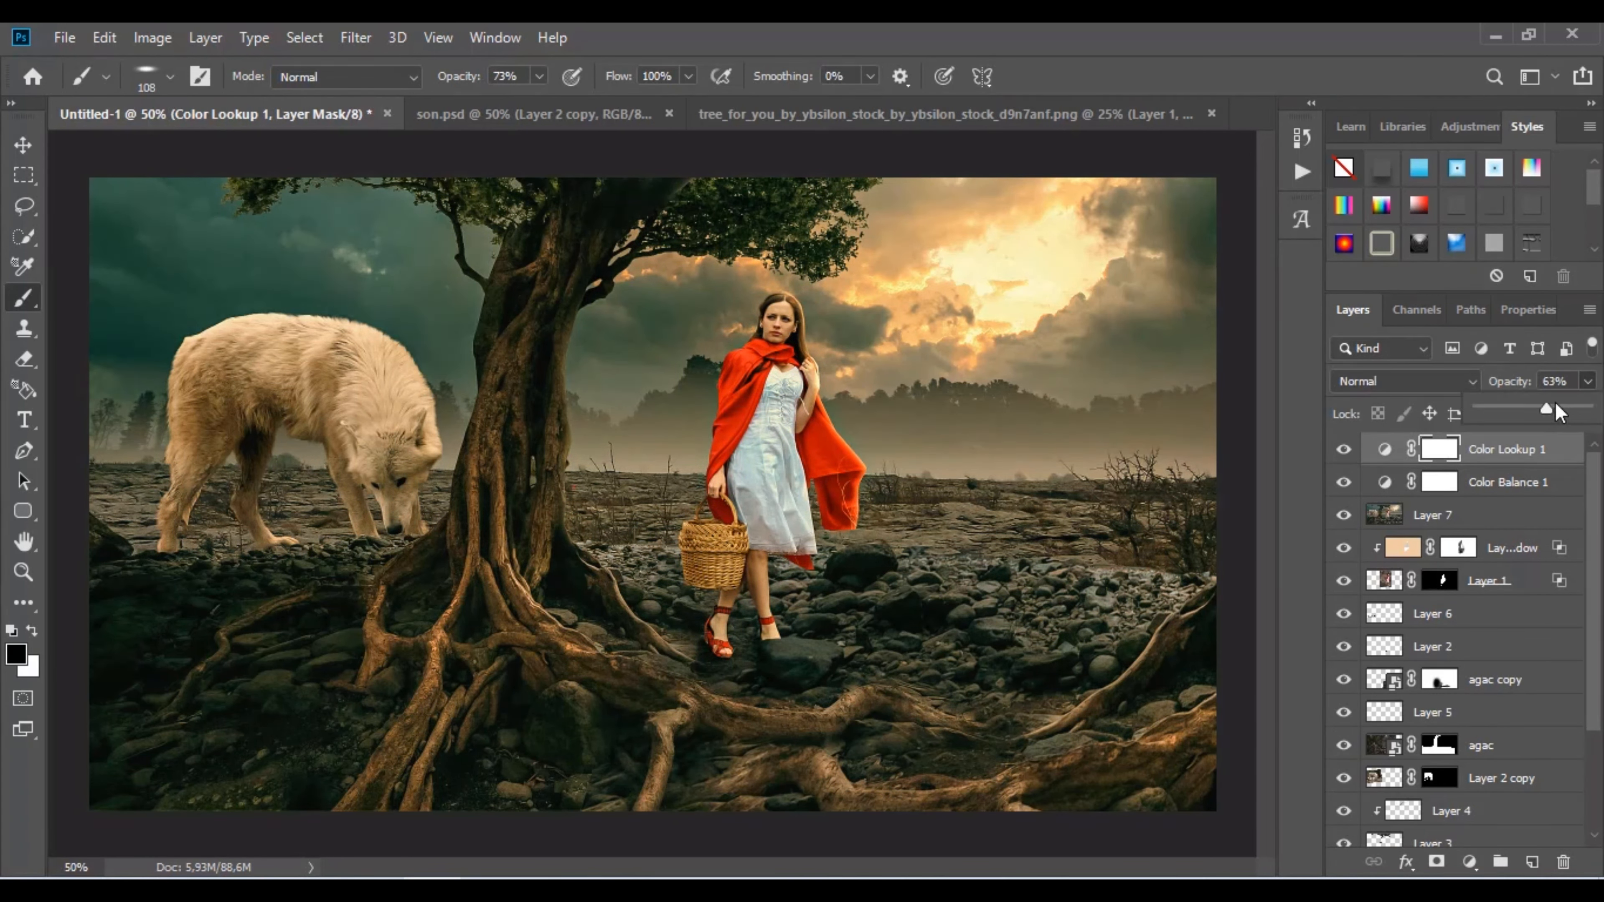
Add a Curves adjustment layer on top and darken the RGB midtones with a curve point at input 141, output 112.
left_click(1470, 862)
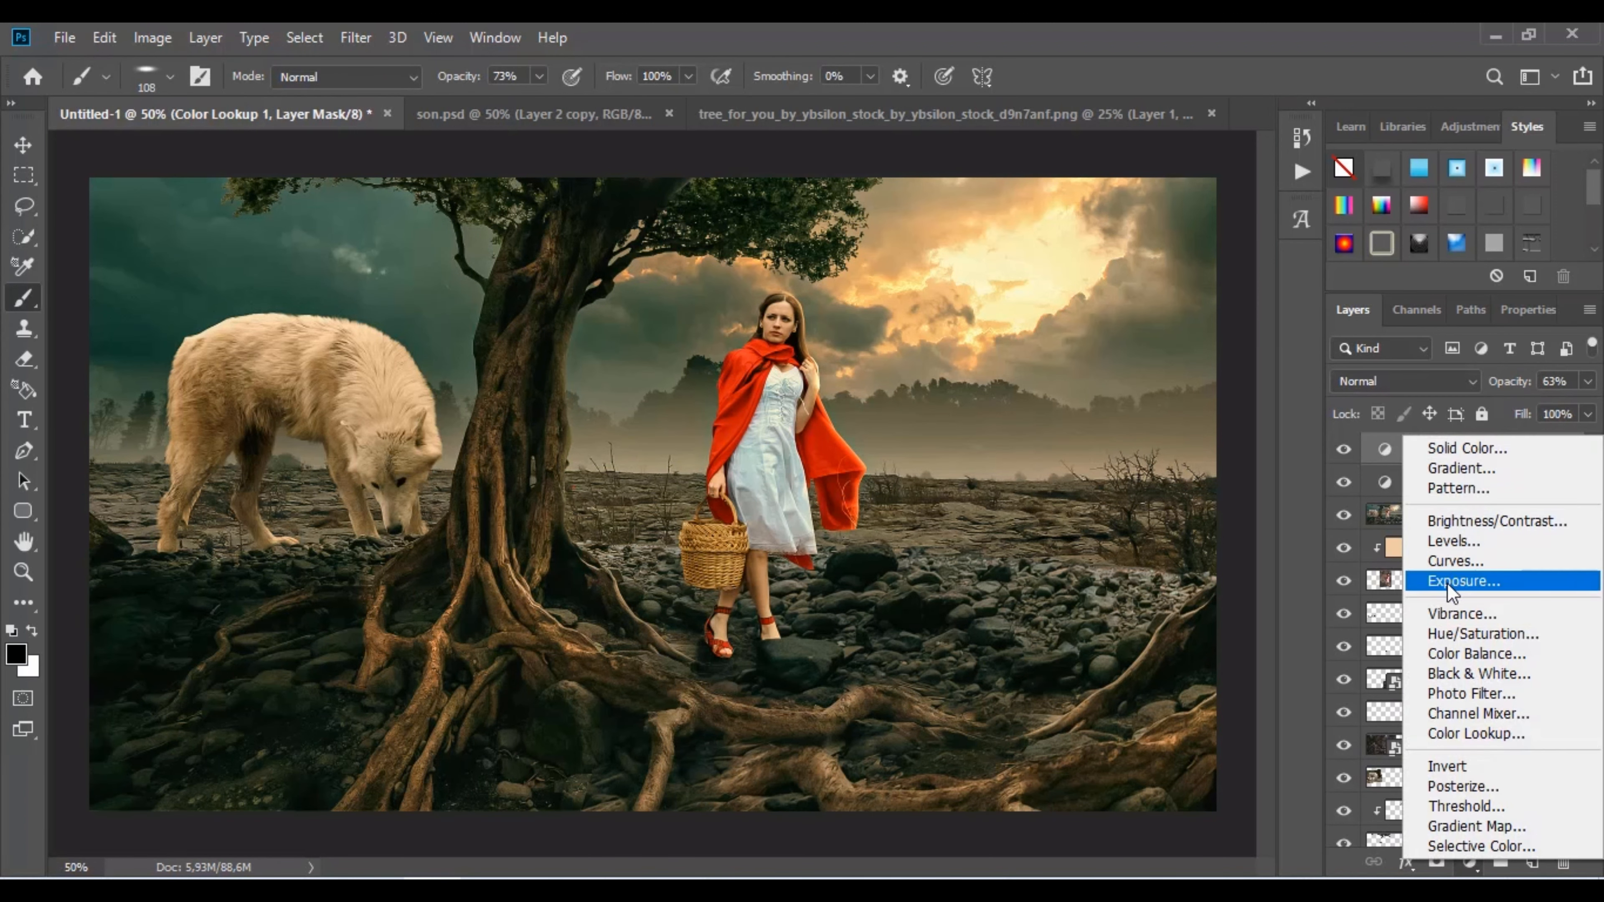
left_click(1452, 561)
left_click_drag(1478, 529, 1487, 540)
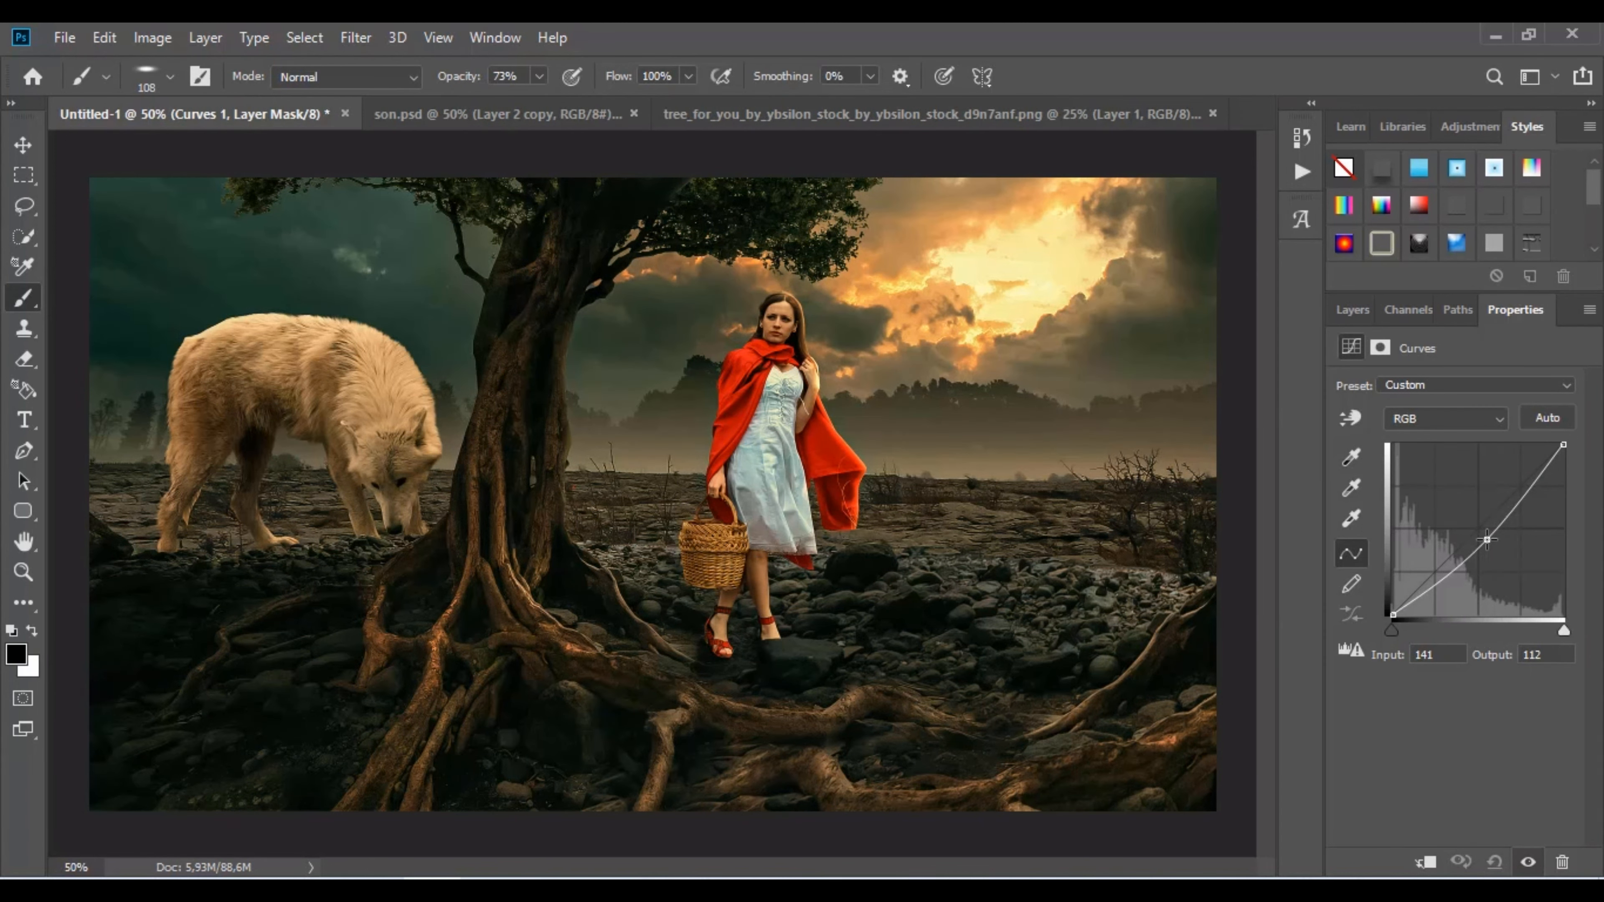
Reopen the Curves settings, detach the Properties panel over the canvas and collapse it, returning to the layer list.
right_click(1510, 313)
left_click(1504, 324)
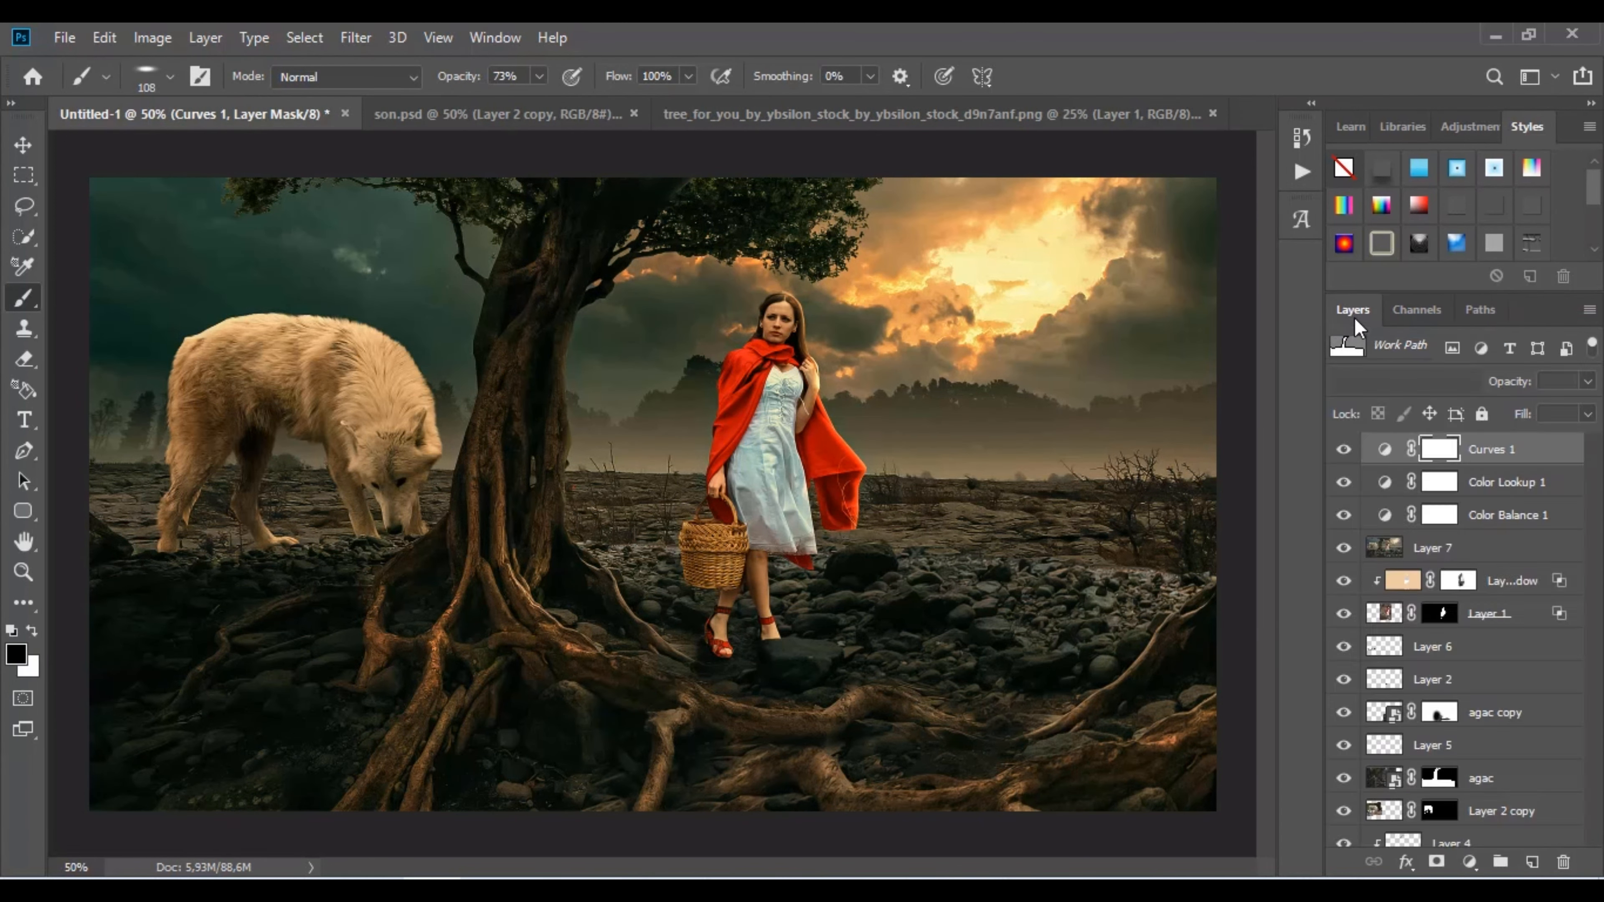
double_click(1384, 449)
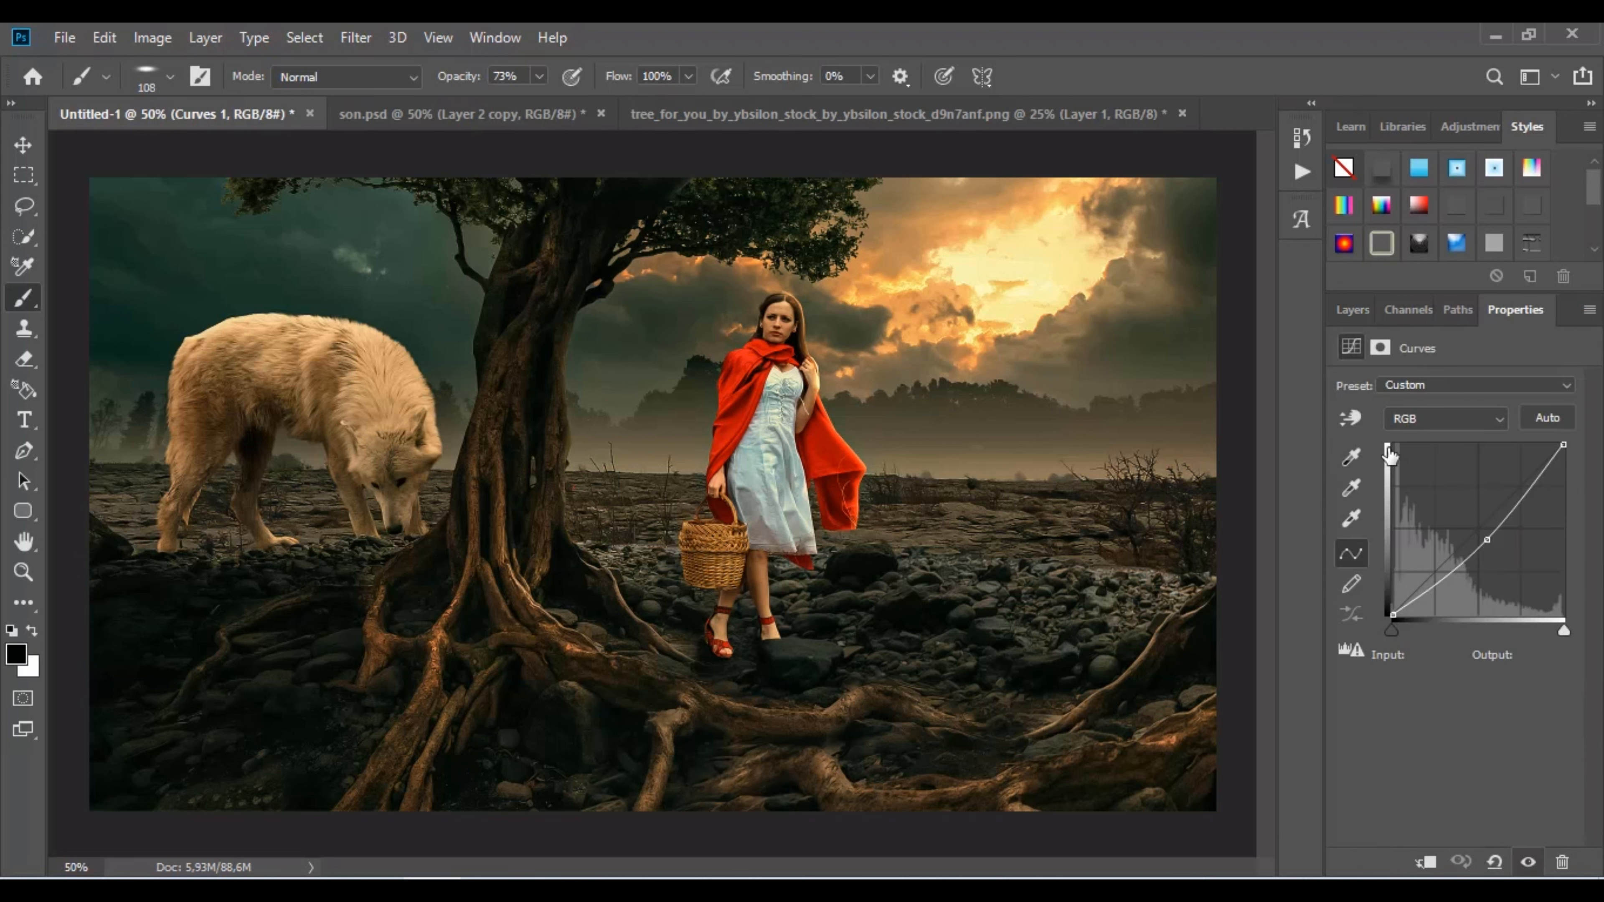
left_click_drag(1514, 309, 1178, 300)
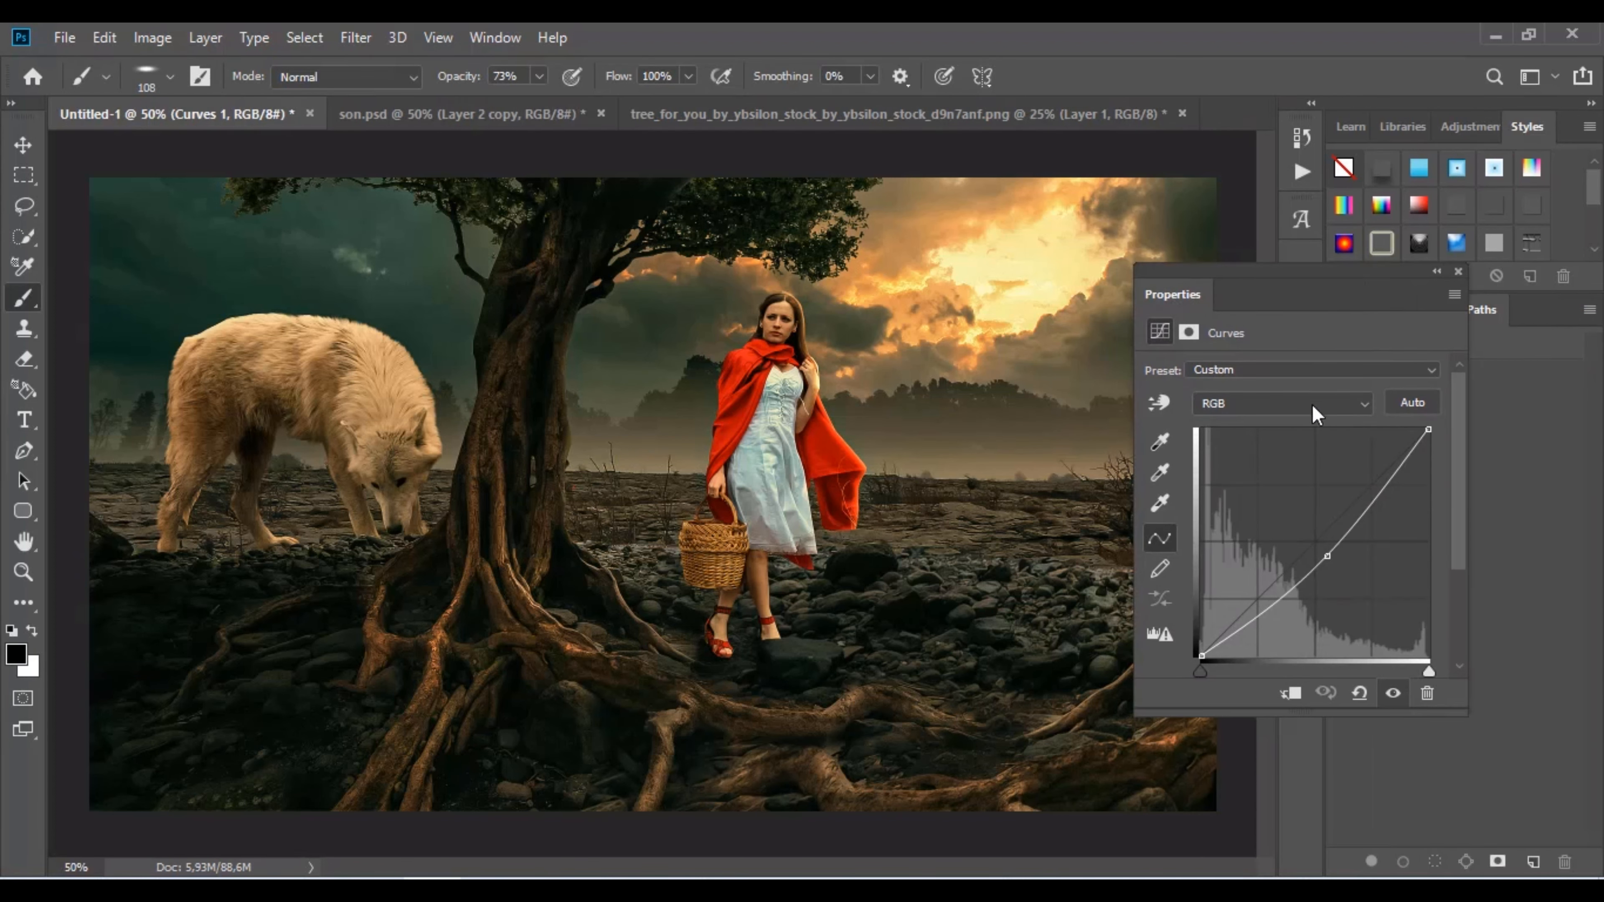
left_click(1436, 271)
left_click(1352, 310)
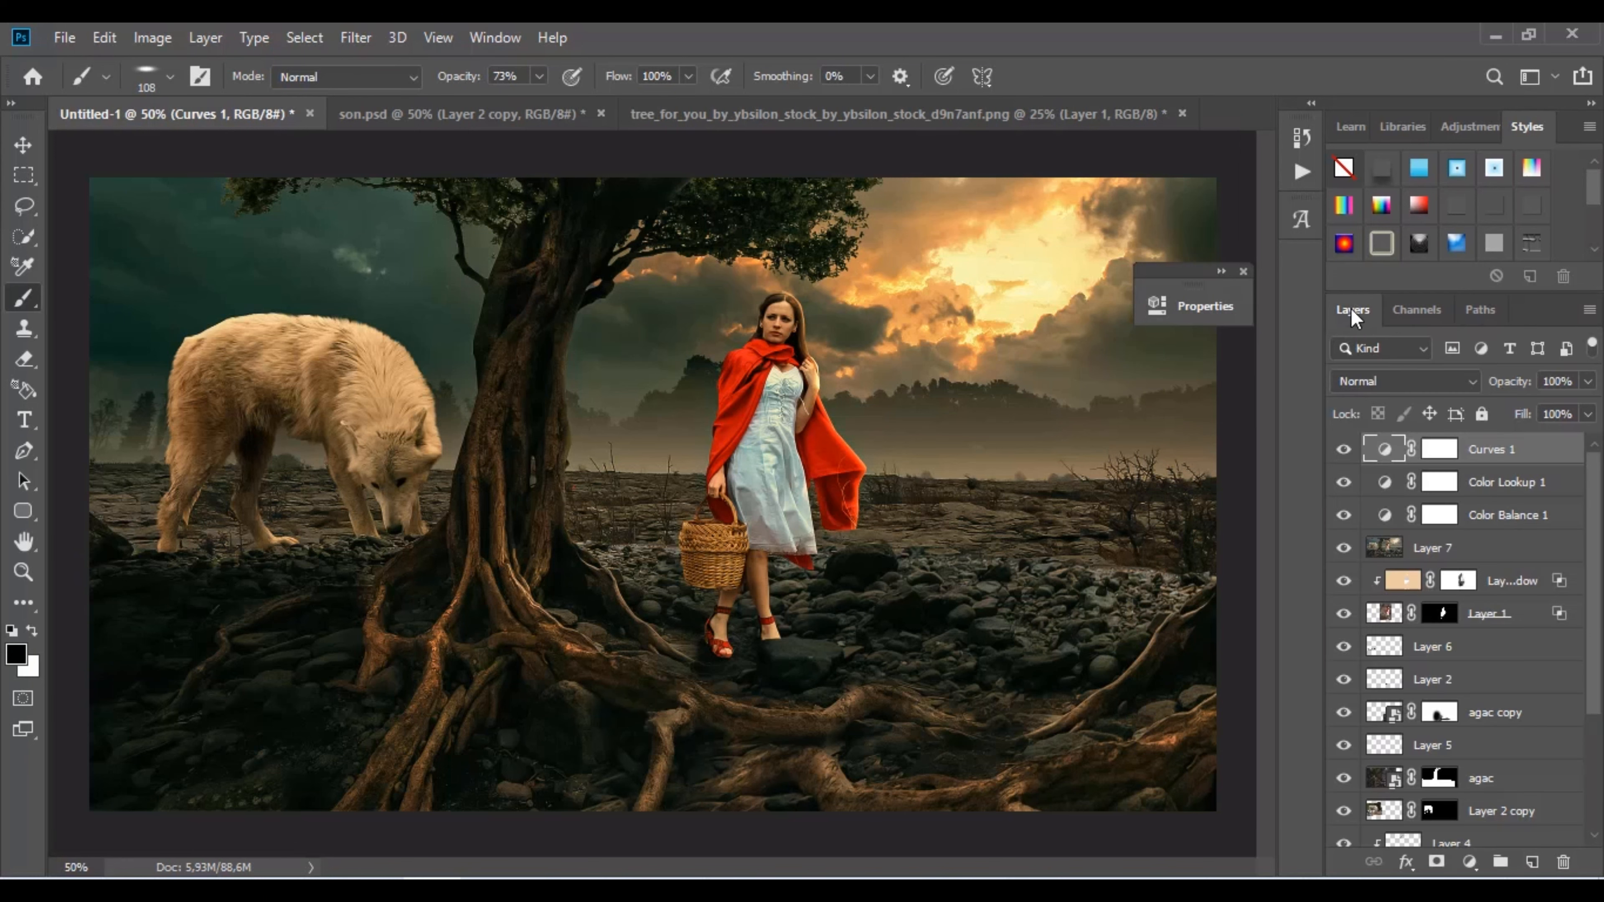
Compare the image with and without the Curves layer, and close the floating Properties panel.
left_click(1343, 449)
left_click(1343, 450)
left_click(1243, 271)
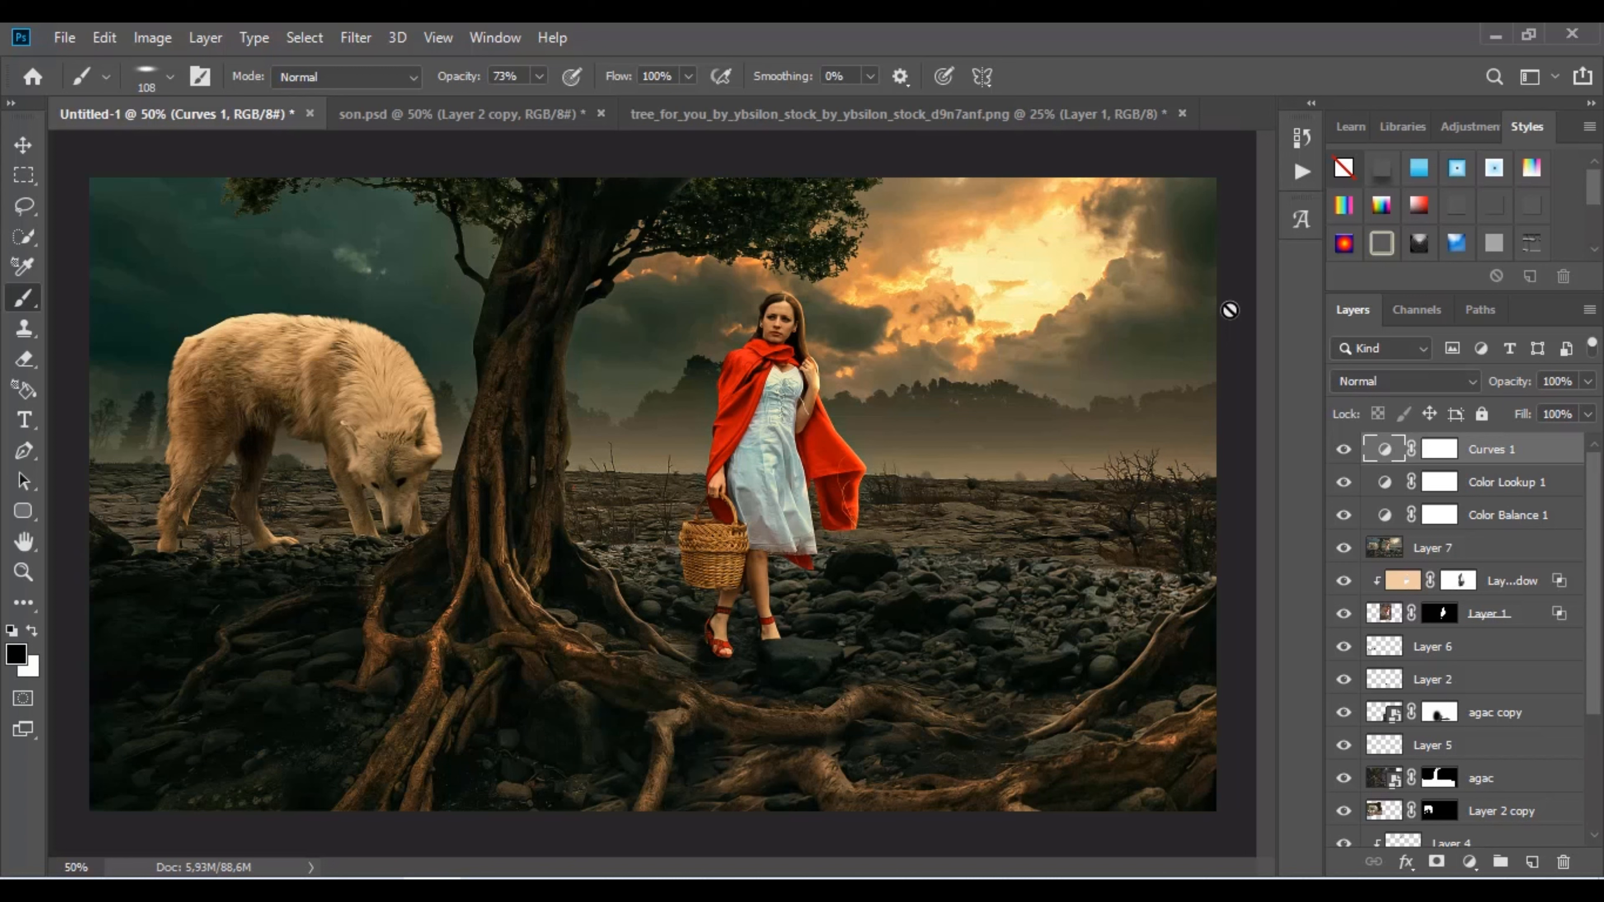
left_click(1339, 453)
left_click(1339, 454)
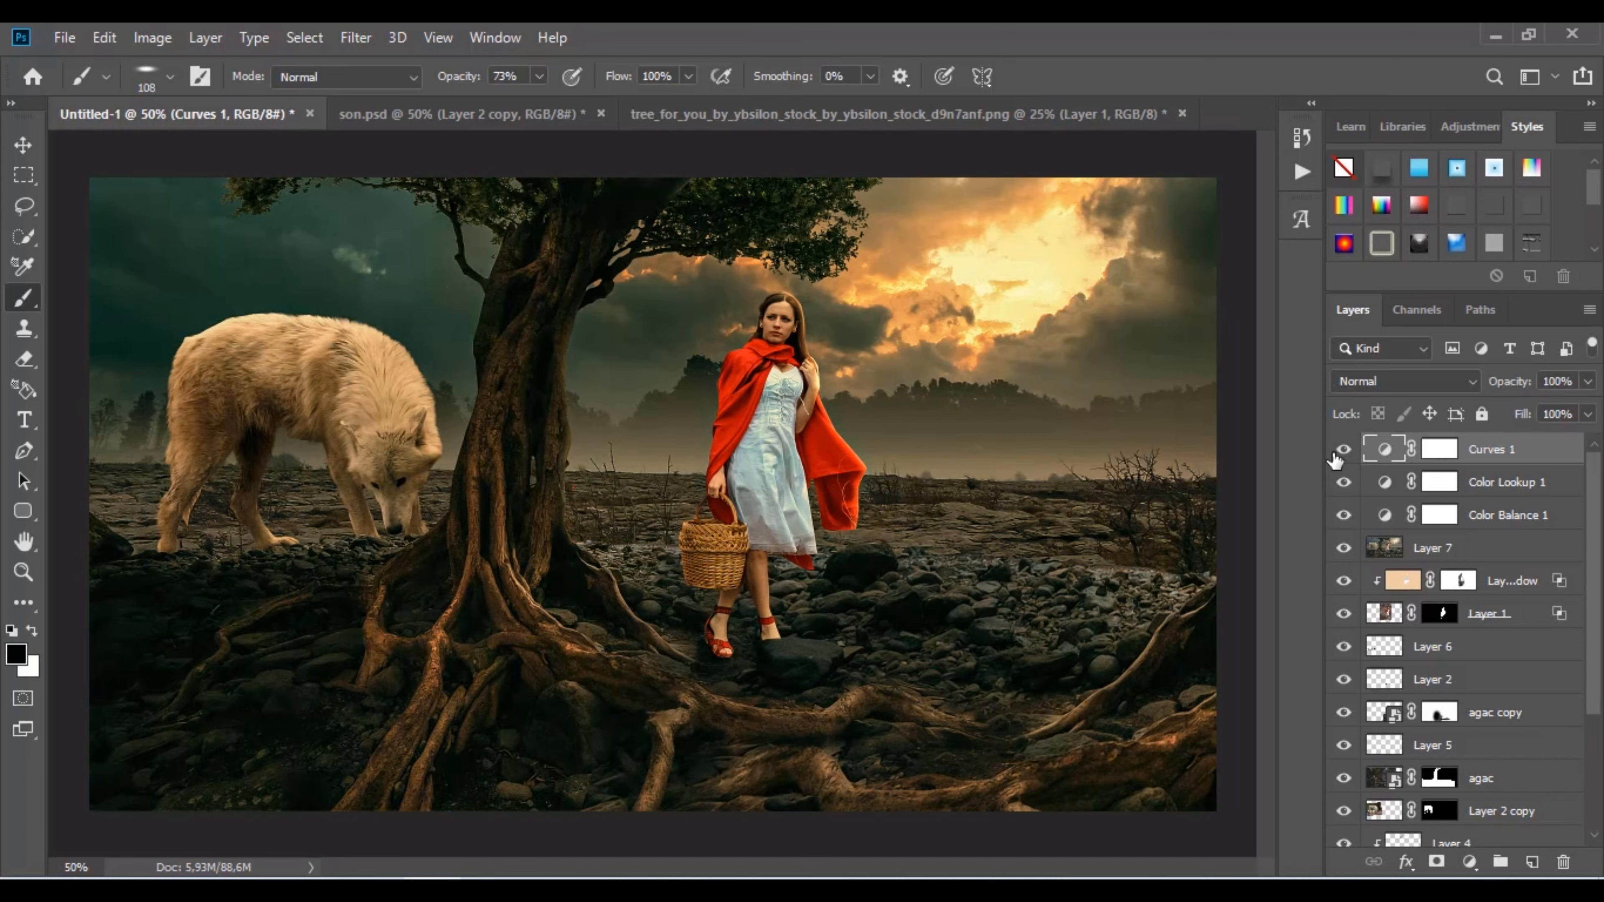